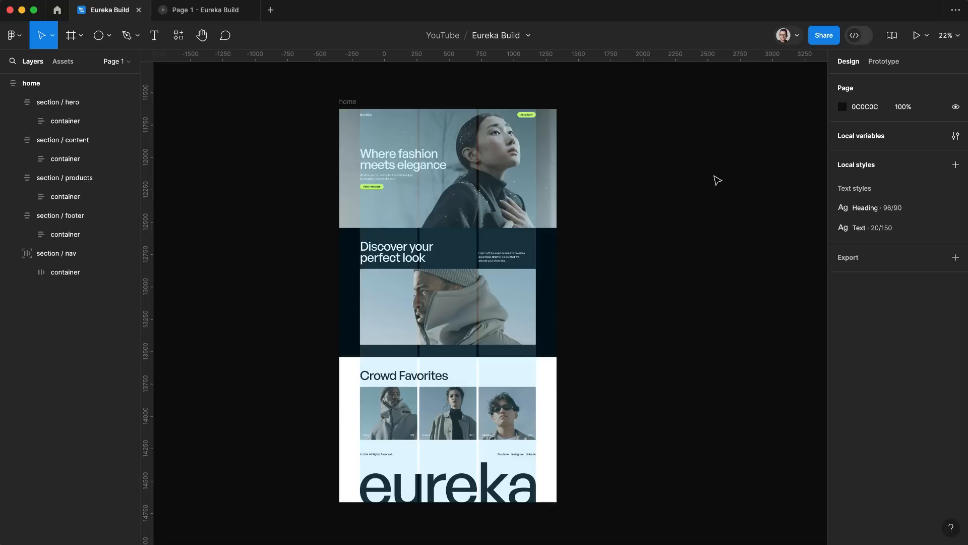
# Step: Examine the home frame's hero and content sections and the hero container in the Figma design
pyautogui.click(73, 103)
pyautogui.click(71, 126)
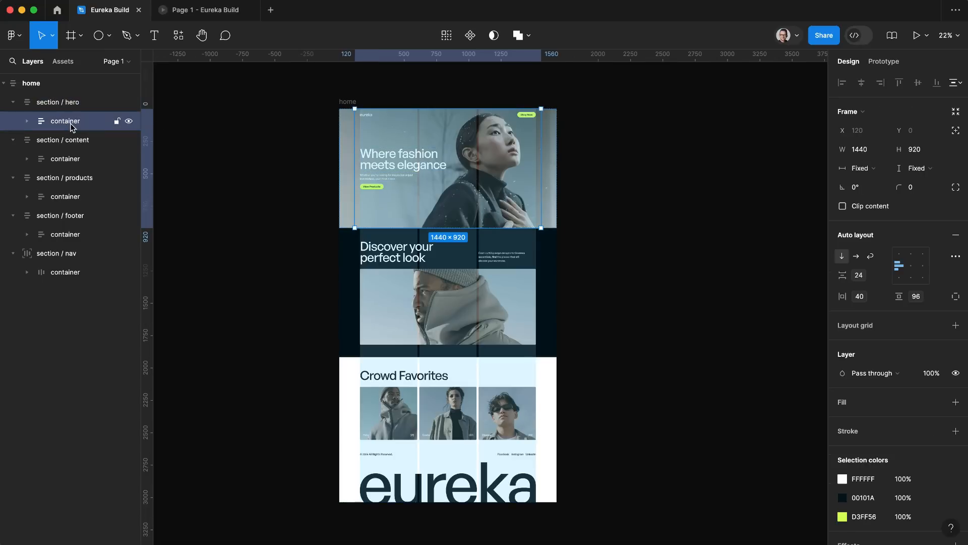
pyautogui.click(72, 104)
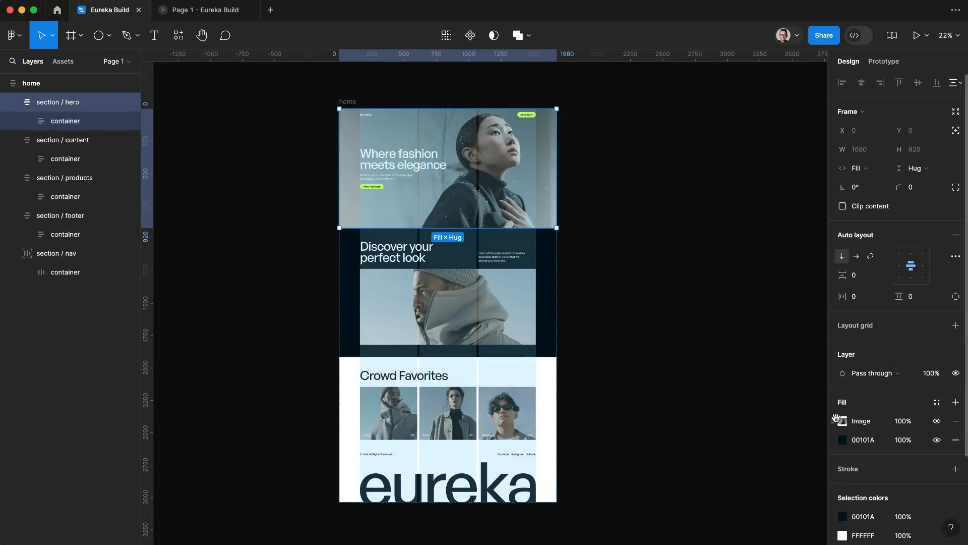
pyautogui.click(59, 145)
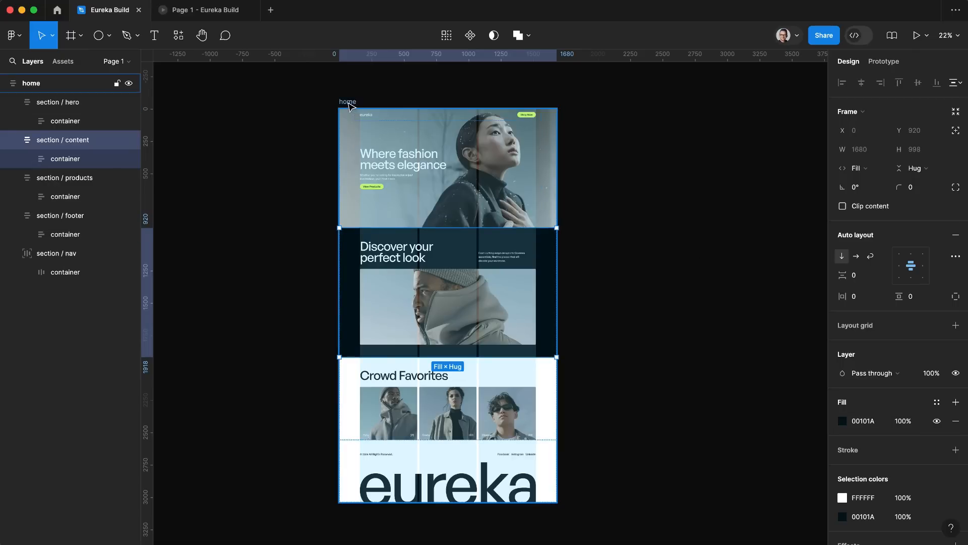
pyautogui.click(70, 122)
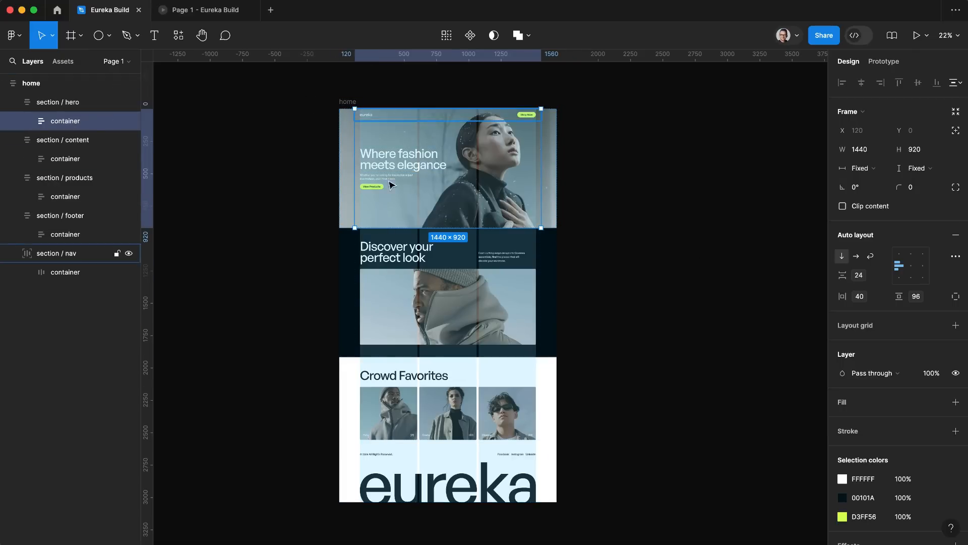
# Step: Widen the home frame to about 3036 px to test how the hero container responds, and undo the resize
pyautogui.click(50, 84)
pyautogui.moveTo(557, 282); pyautogui.dragTo(731, 261)
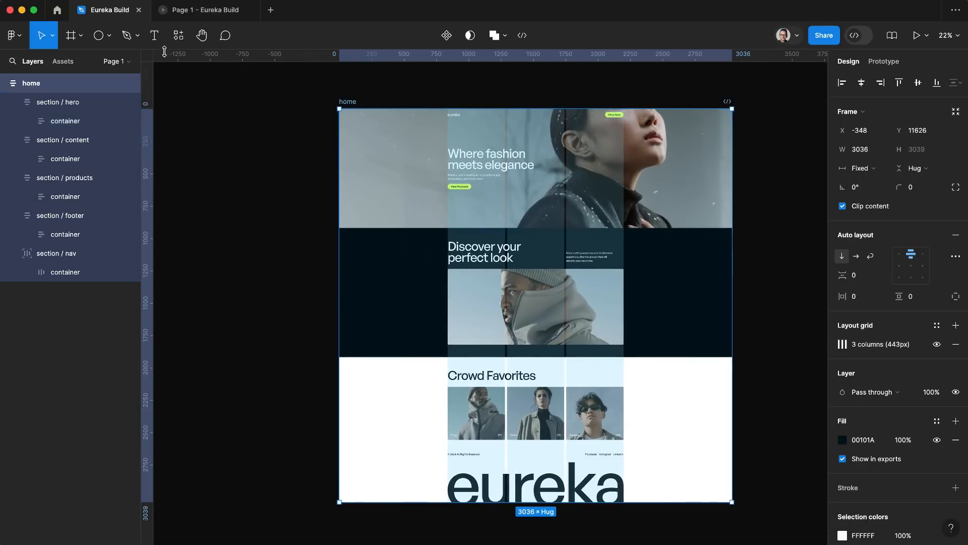
pyautogui.click(70, 122)
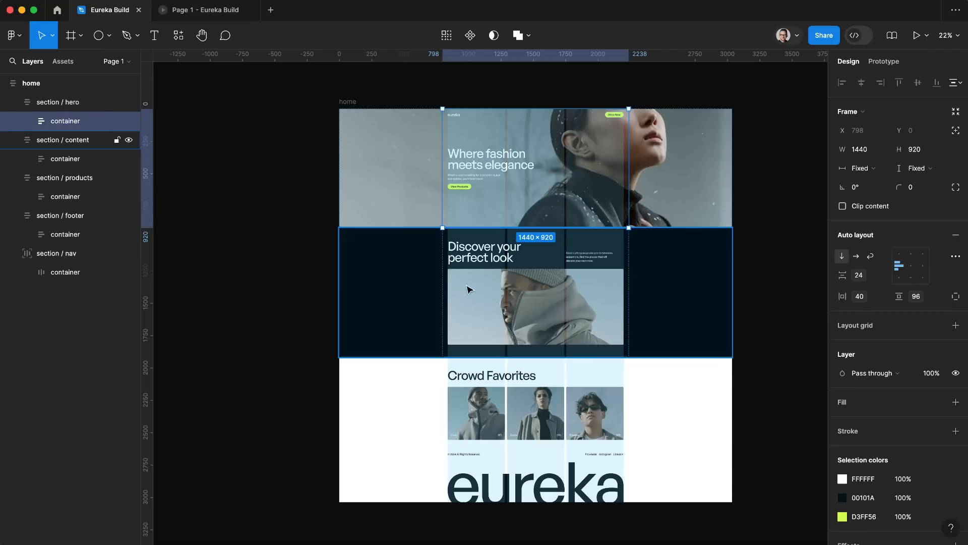
pyautogui.press('Escape')
pyautogui.press('Escape')
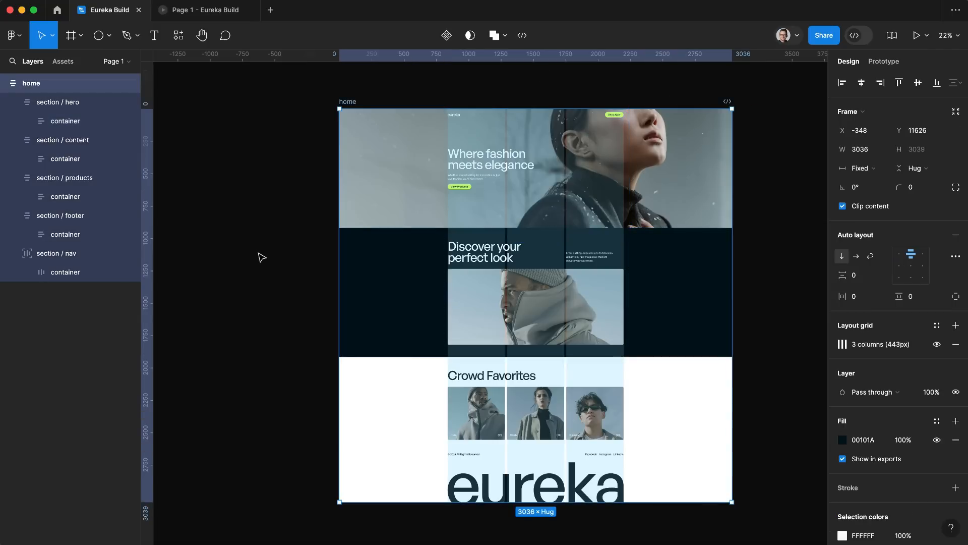
pyautogui.press('super+z')
pyautogui.press('Escape')
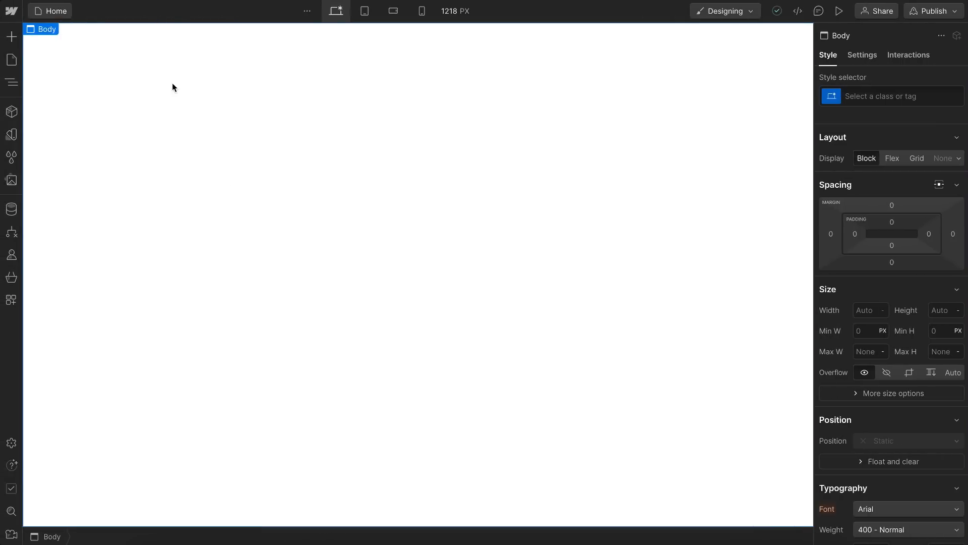
# Step: Switch to Webflow and add a section to the page body with a container inside it
pyautogui.click(15, 38)
pyautogui.moveTo(53, 151); pyautogui.dragTo(343, 151)
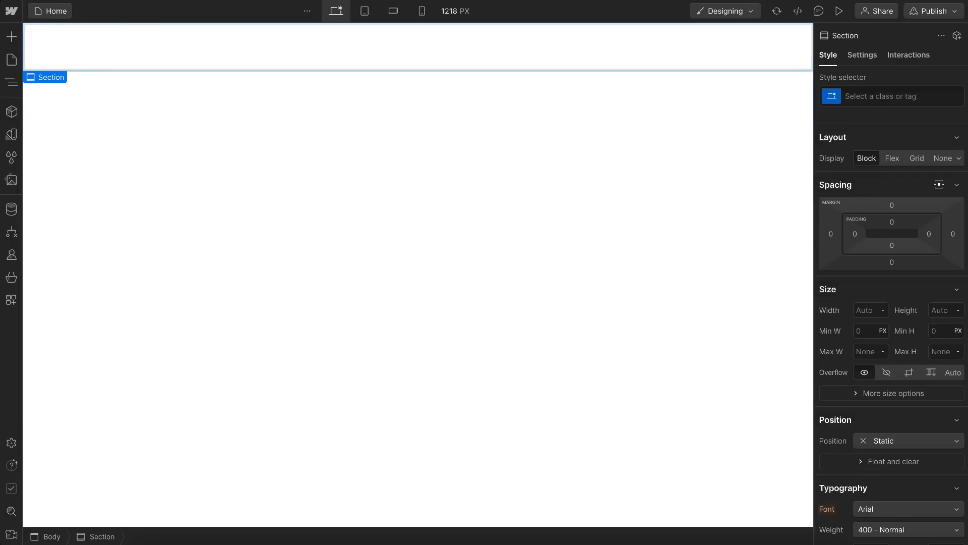
pyautogui.click(11, 36)
pyautogui.moveTo(103, 152); pyautogui.dragTo(316, 56)
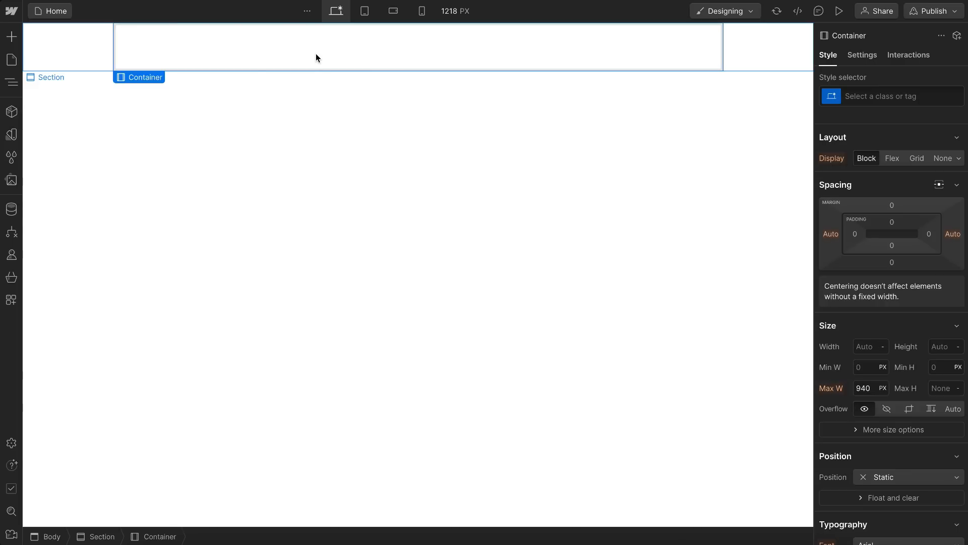
# Step: Place a level 1 heading inside the container and show the page's element hierarchy
pyautogui.click(15, 39)
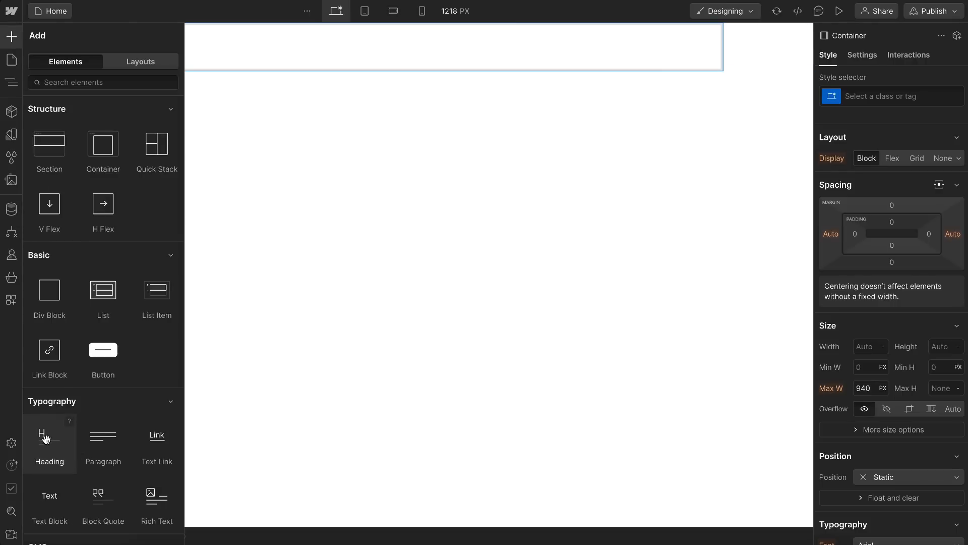
pyautogui.moveTo(45, 440); pyautogui.dragTo(335, 45)
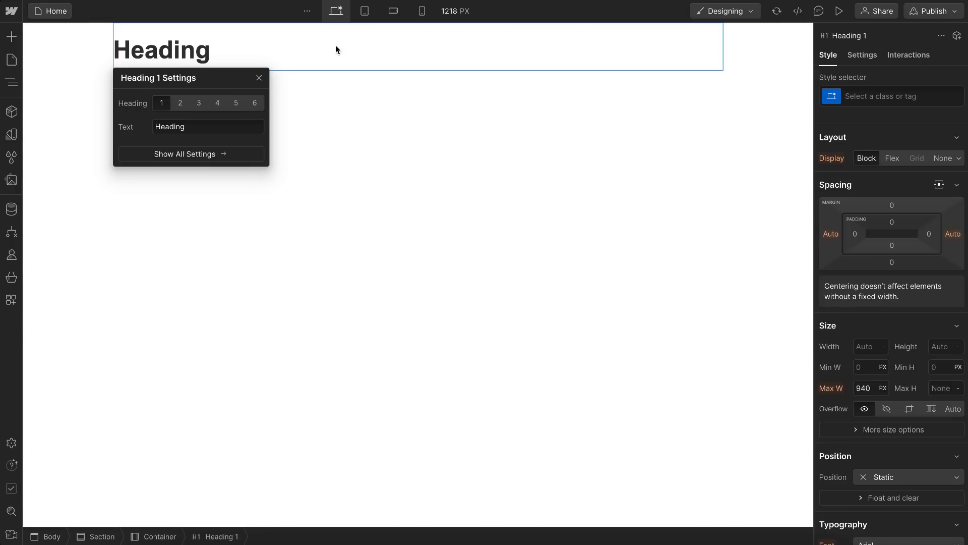
pyautogui.click(11, 84)
pyautogui.click(84, 89)
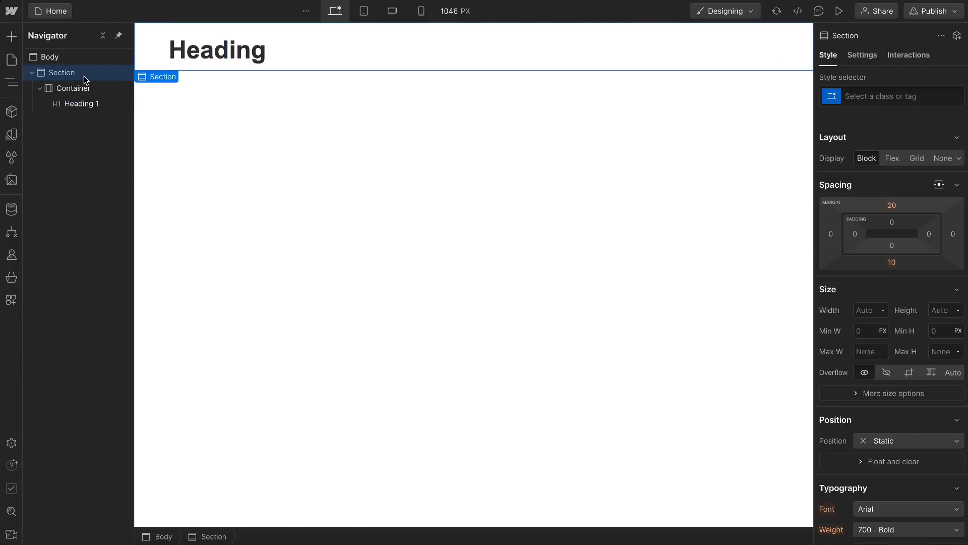
pyautogui.click(76, 106)
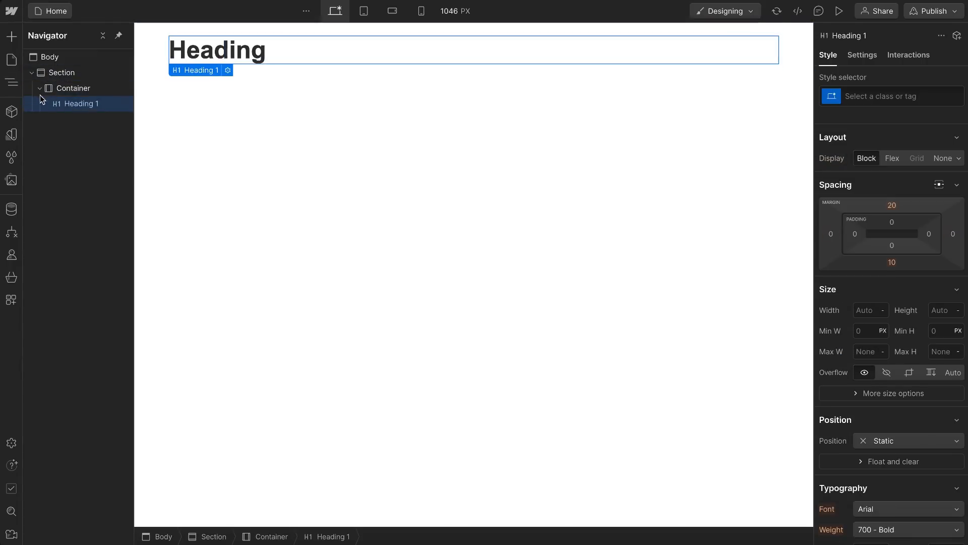
pyautogui.click(36, 91)
pyautogui.click(36, 92)
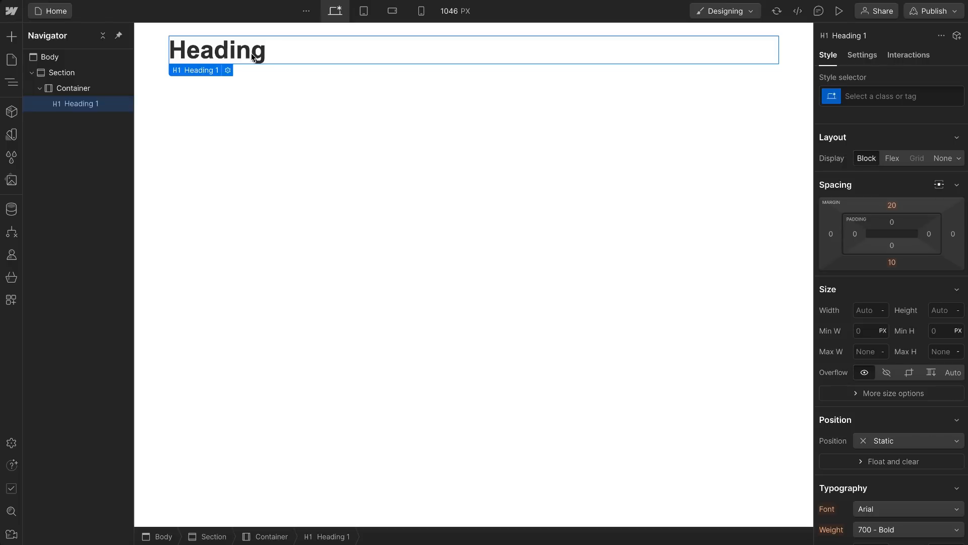
# Step: Add a paragraph below the heading and a button below the paragraph, both inside the container
pyautogui.hotkey('ctrl', 'e')
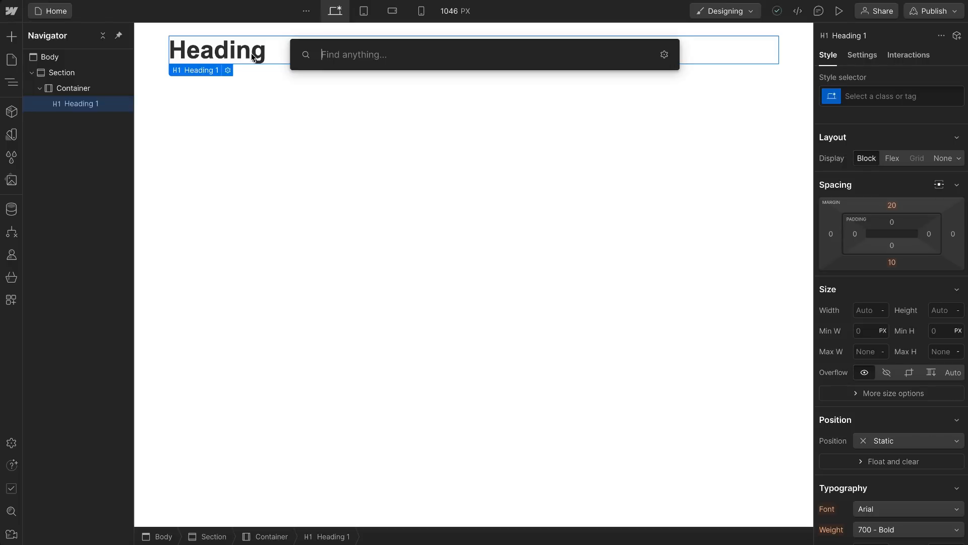
pyautogui.write('para')
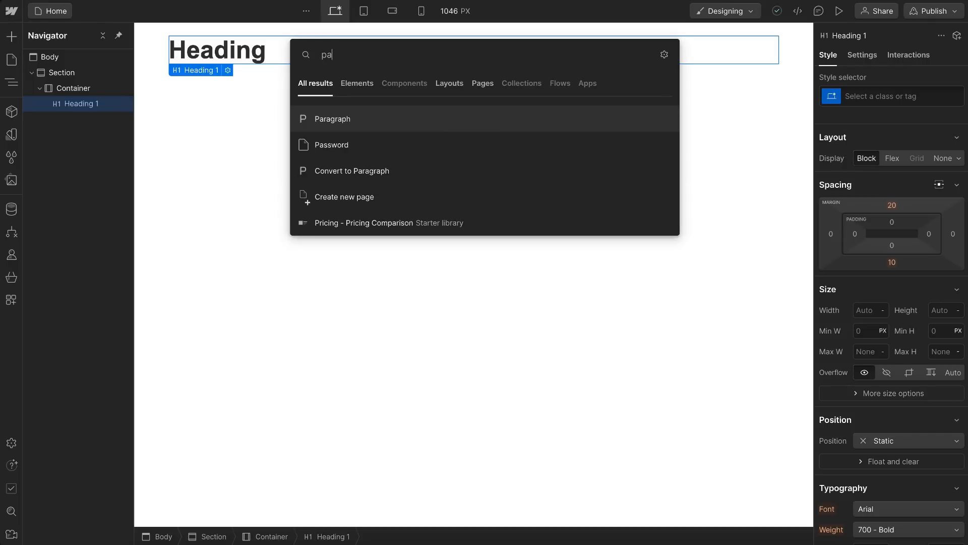
pyautogui.click(342, 122)
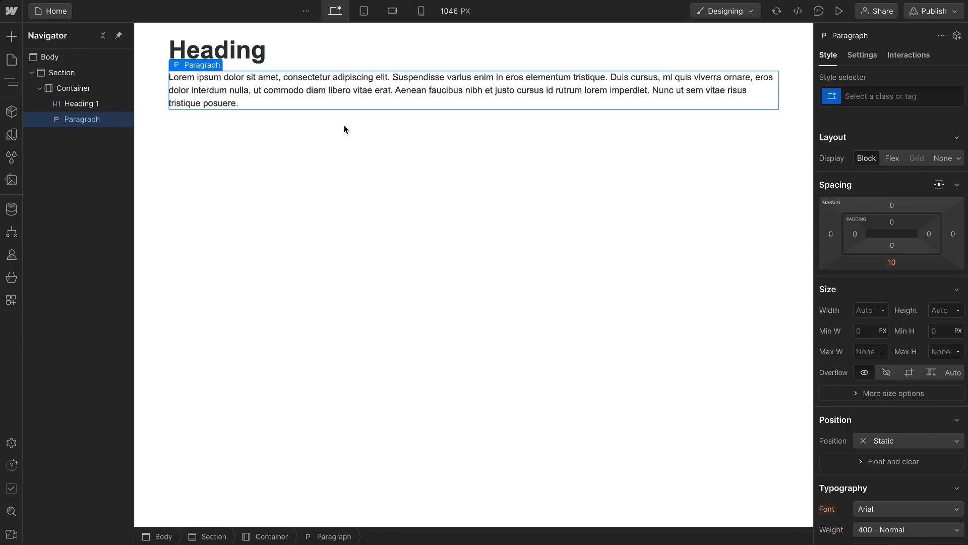
pyautogui.hotkey('ctrl', 'e')
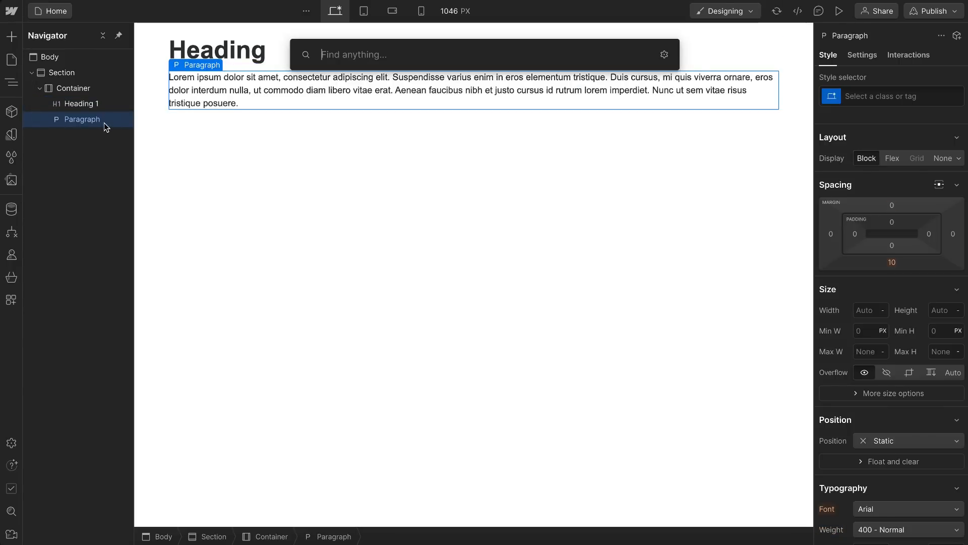
pyautogui.write('but')
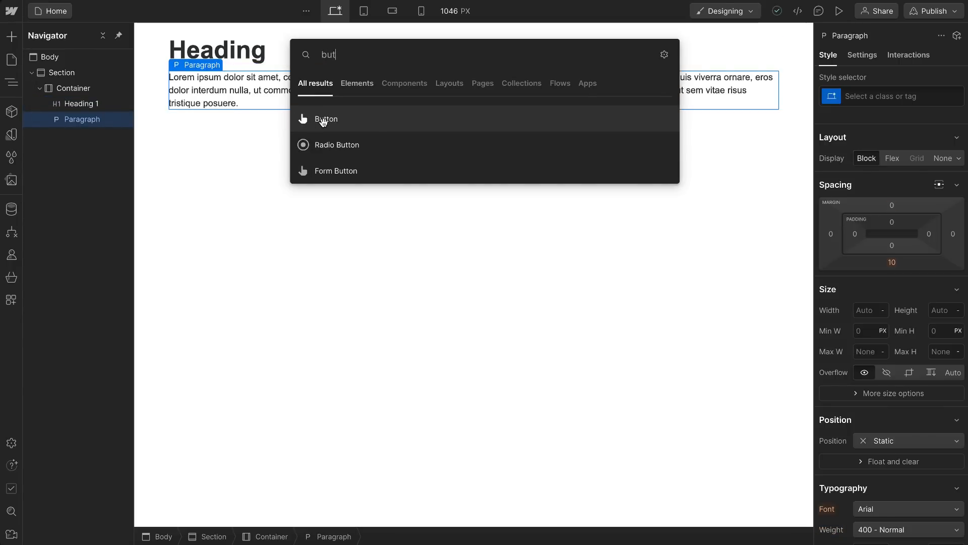
pyautogui.click(324, 121)
pyautogui.click(251, 61)
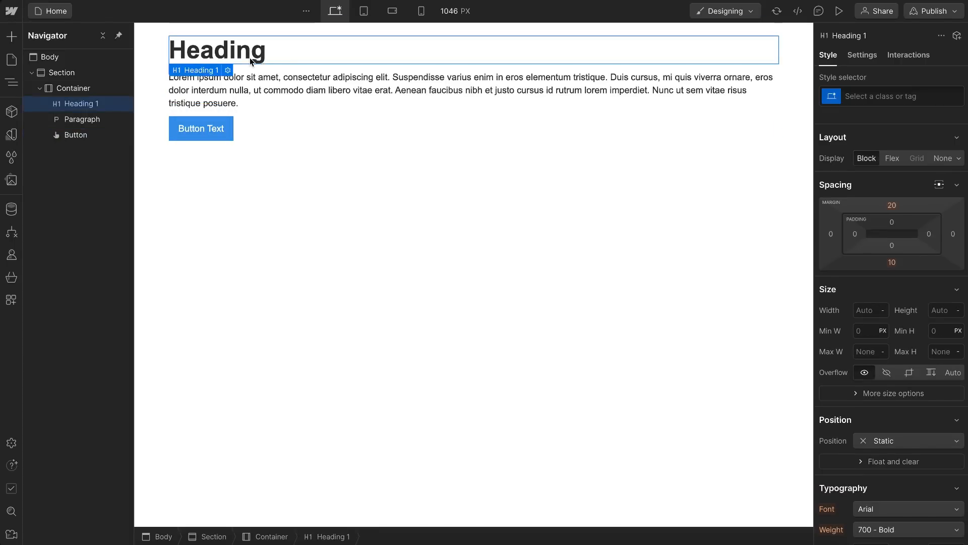
pyautogui.click(291, 101)
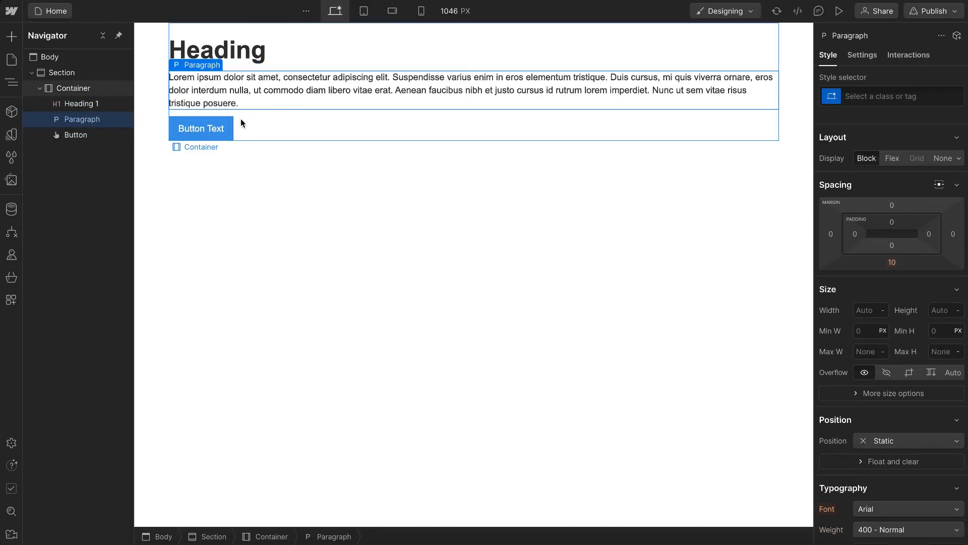
# Step: Set the Body (All Pages) tag's font to General Sans with weight 500 - Medium
pyautogui.click(55, 60)
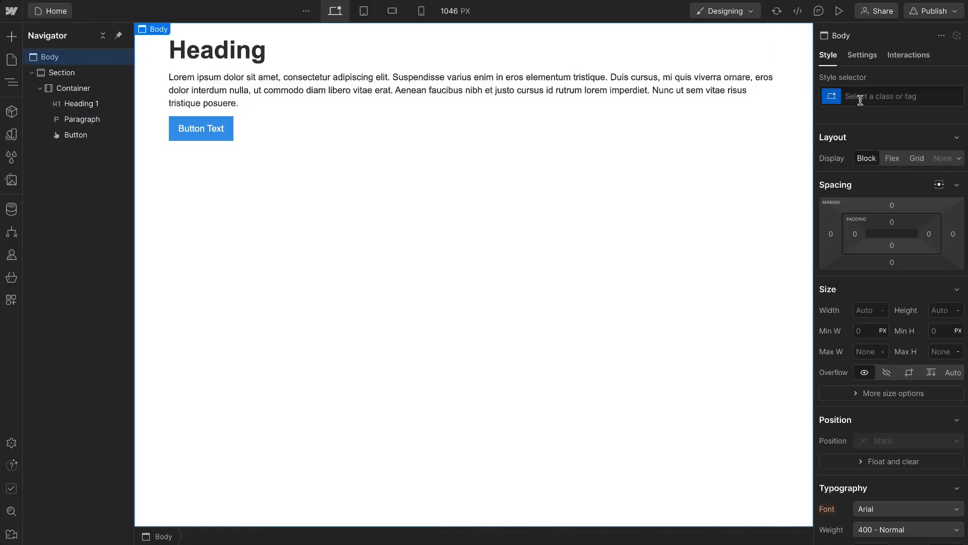
pyautogui.click(832, 101)
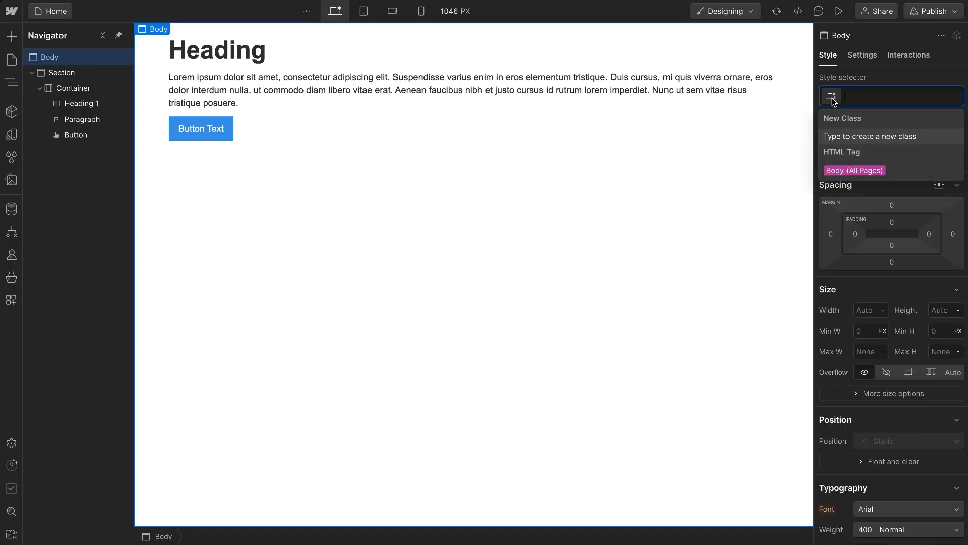
pyautogui.click(883, 175)
pyautogui.scroll(-5, 872, 279)
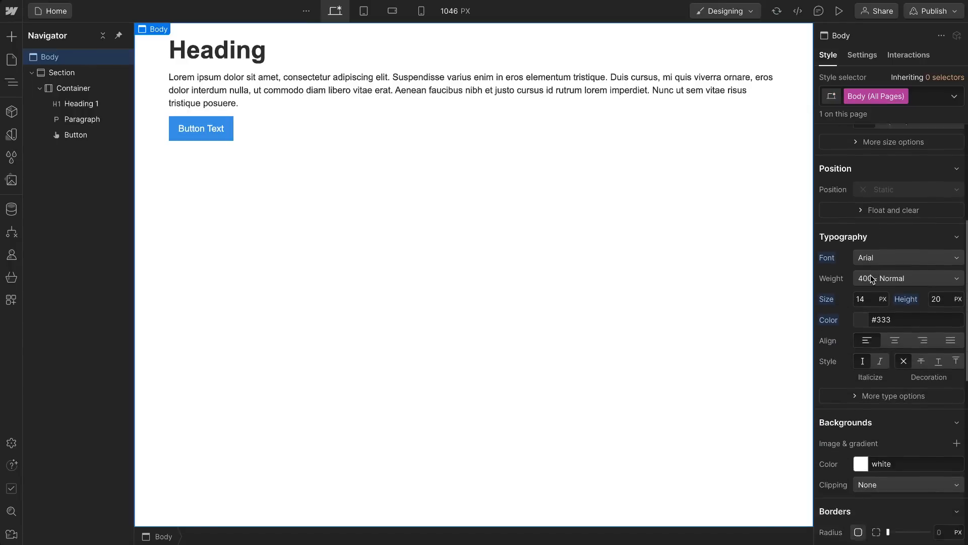
pyautogui.scroll(-1, 872, 277)
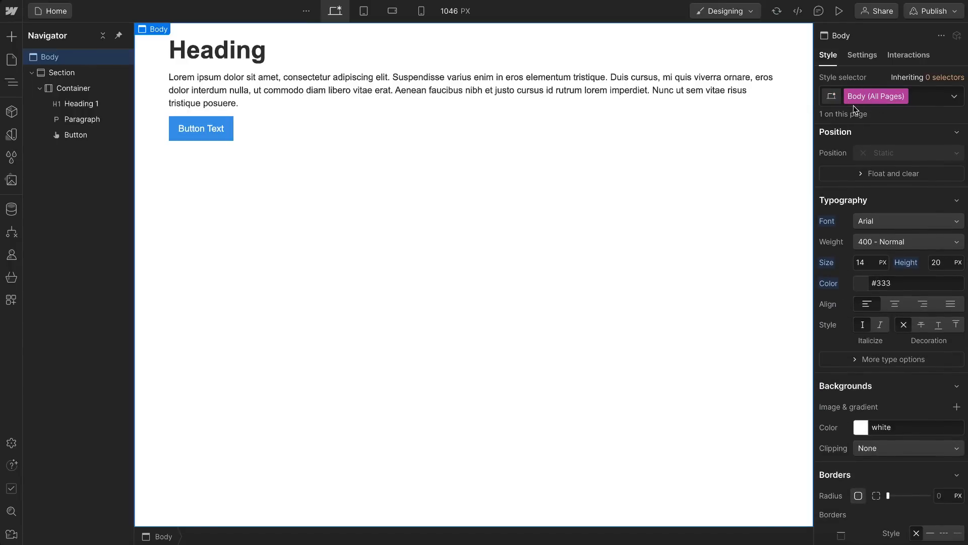
pyautogui.click(880, 221)
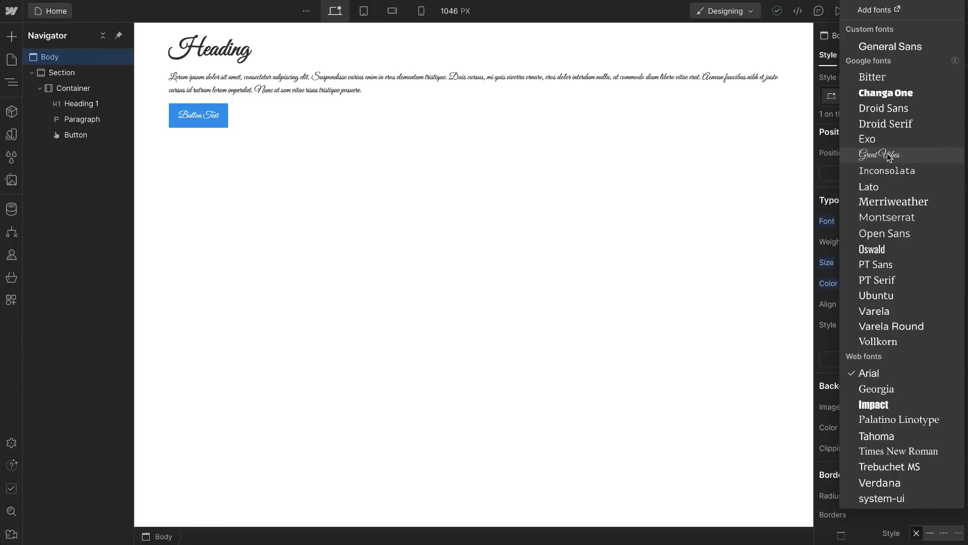
pyautogui.click(901, 49)
pyautogui.click(891, 245)
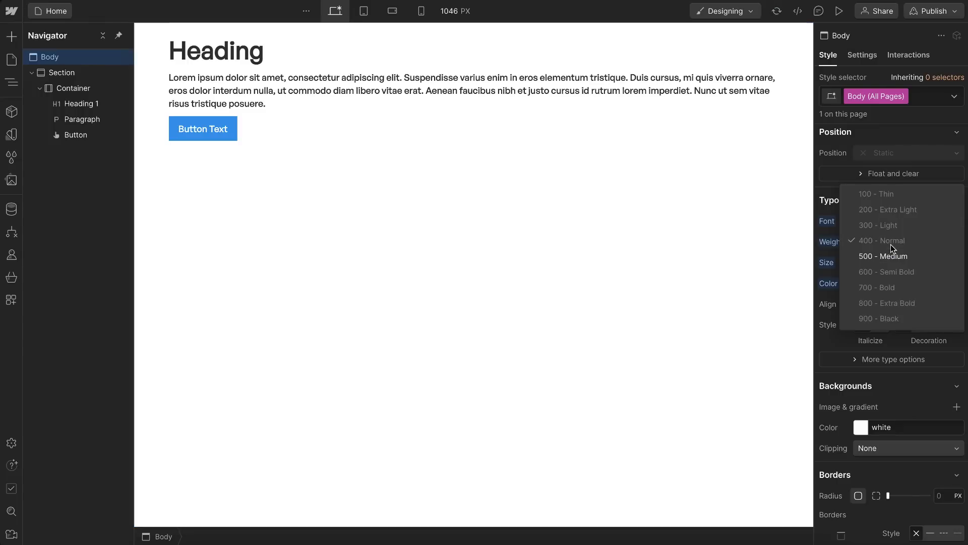
pyautogui.click(910, 260)
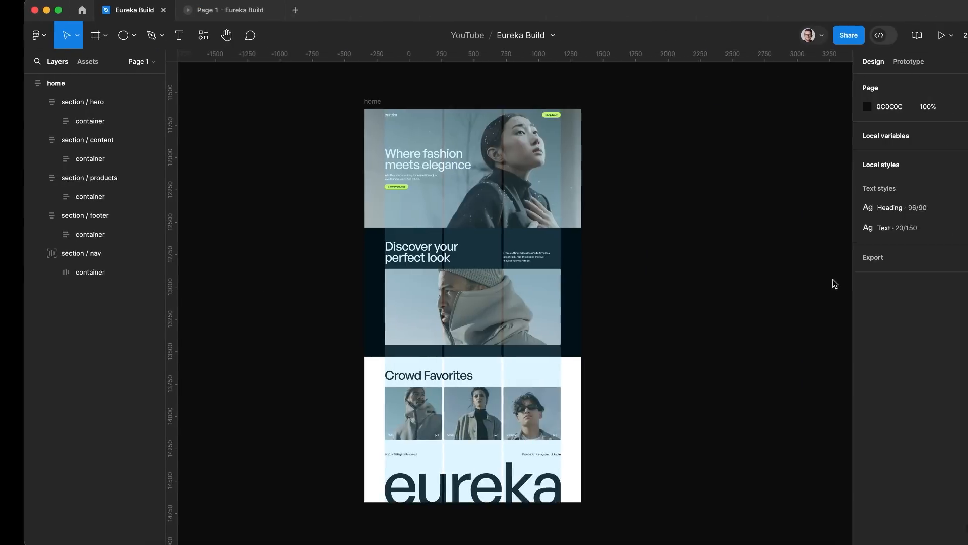
# Step: Check the hero paragraph and button text in Figma, and set the Body (All Pages) font size to 20 px in Webflow
pyautogui.scroll(5, 404, 191)
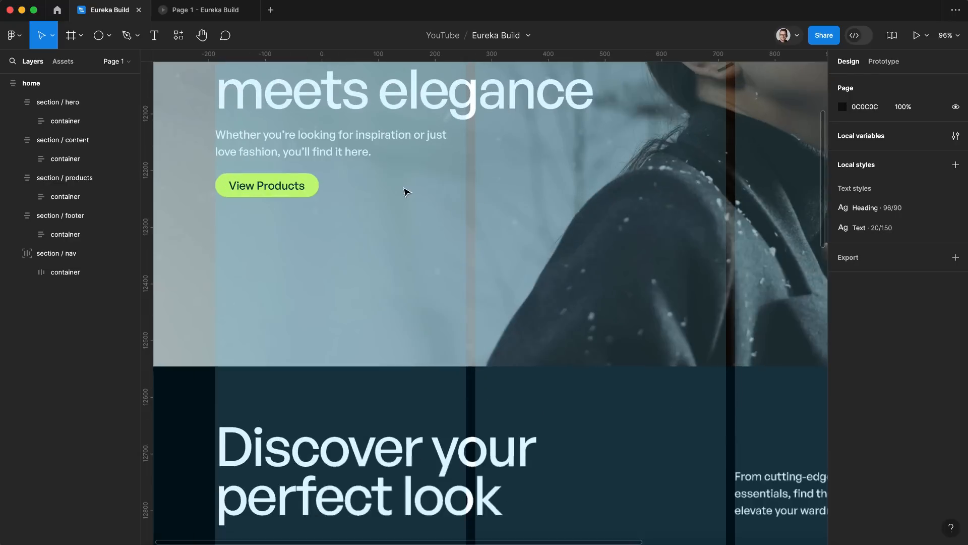
pyautogui.keyDown('super'); pyautogui.click(309, 145); pyautogui.keyUp('super')
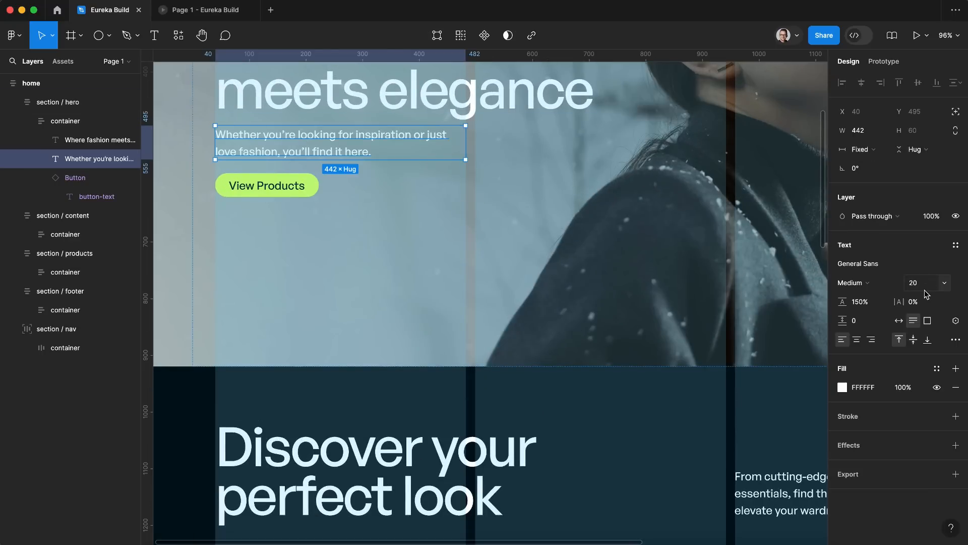
pyautogui.keyDown('super'); pyautogui.click(272, 183); pyautogui.keyUp('super')
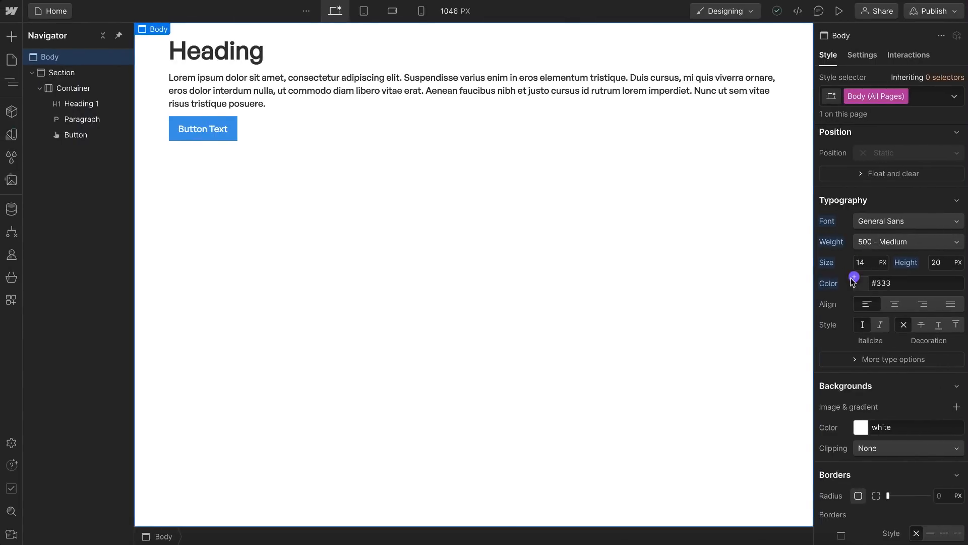
pyautogui.click(869, 262)
pyautogui.press('Up')
pyautogui.press('Up')
pyautogui.press('Up')
pyautogui.press('Up')
pyautogui.press('Up')
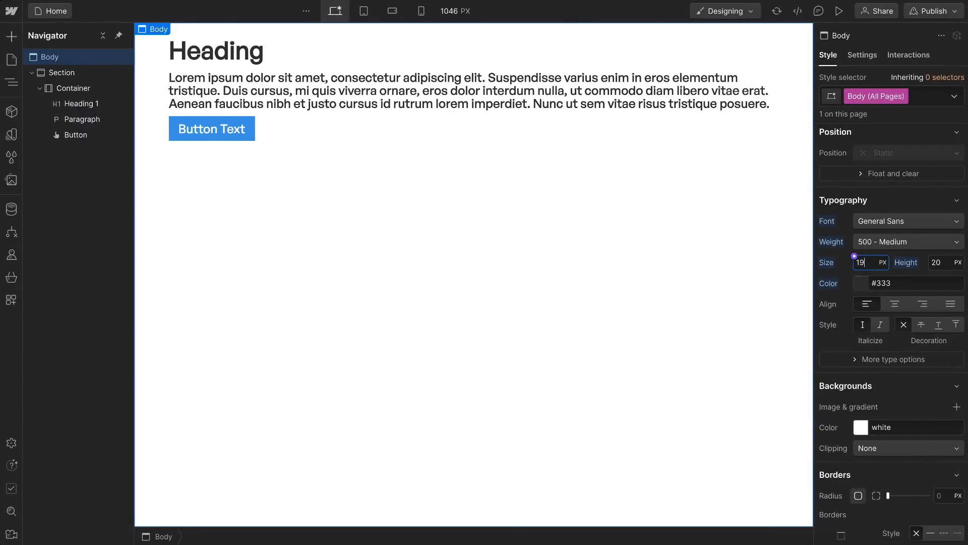
pyautogui.press('Up')
pyautogui.press('Down')
pyautogui.press('Up')
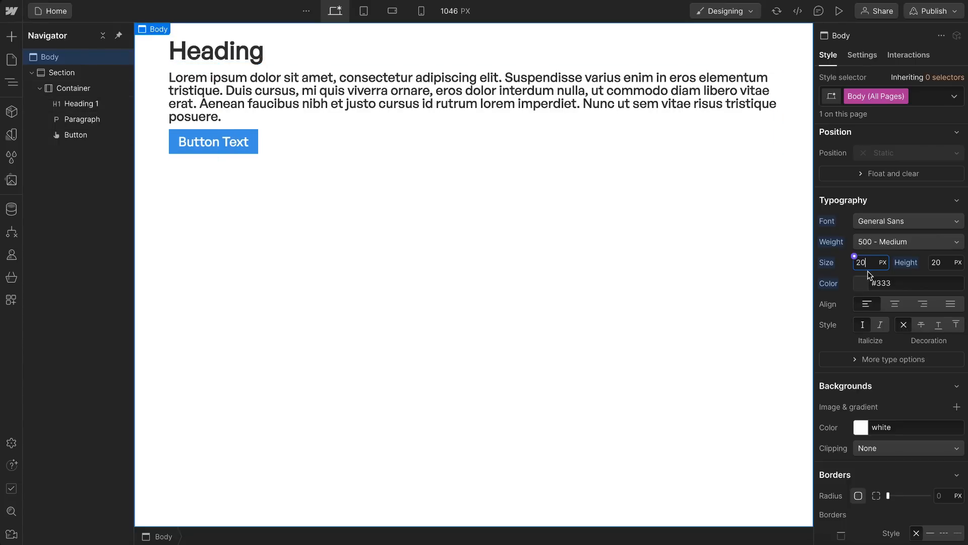
# Step: Preview the page with the canvas text zoom at 32, 24 and 9 px, and reset it
pyautogui.click(455, 11)
pyautogui.click(486, 275)
pyautogui.click(456, 275)
pyautogui.click(426, 276)
pyautogui.click(488, 276)
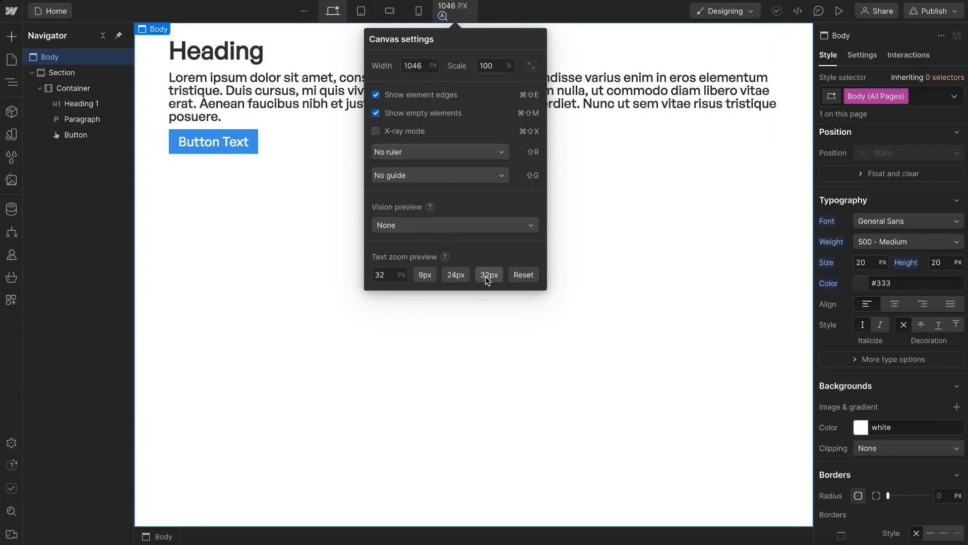
pyautogui.click(524, 275)
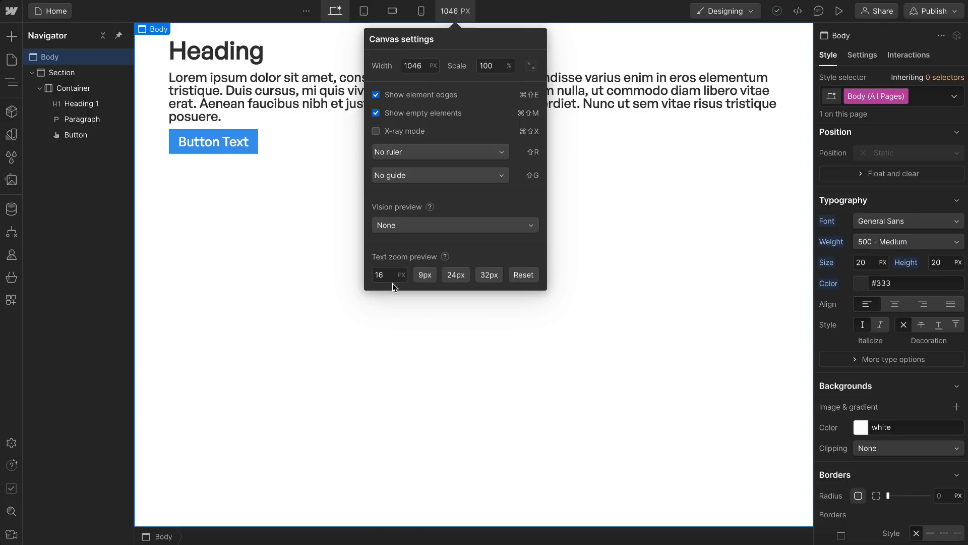
pyautogui.click(459, 10)
# Step: Try 1 rem as the Body (All Pages) font size, and set it to 1.25 rem, the equivalent of 20 px
pyautogui.click(869, 264)
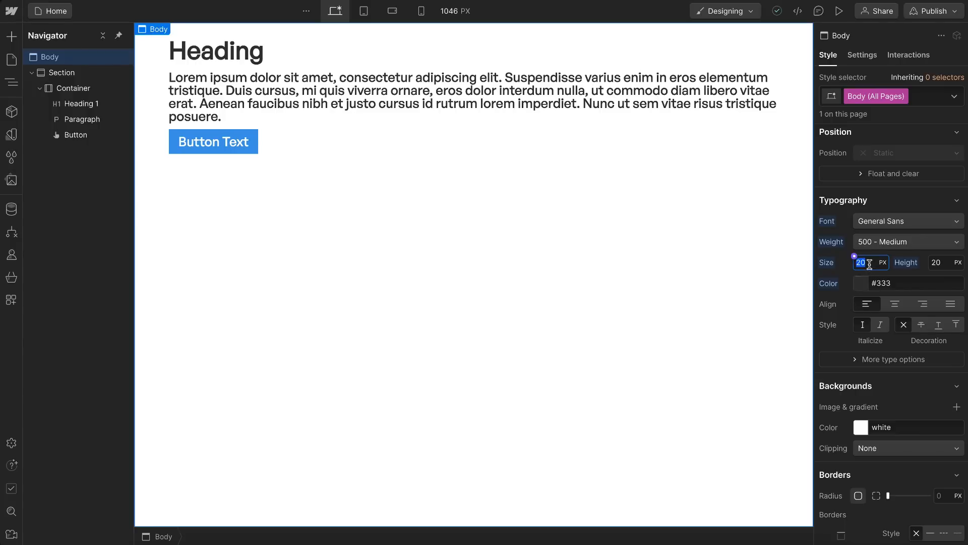
pyautogui.write('1rem')
pyautogui.press('Return')
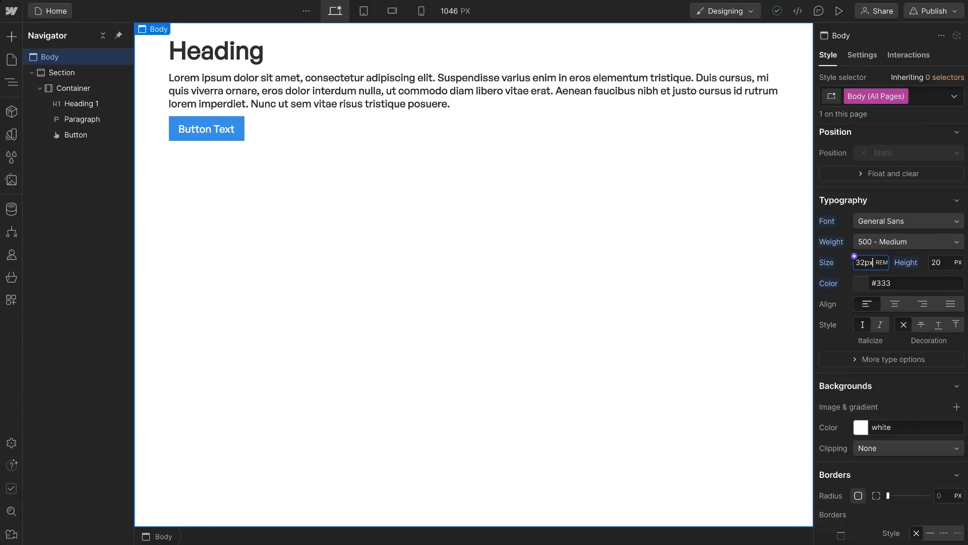
pyautogui.press('Return')
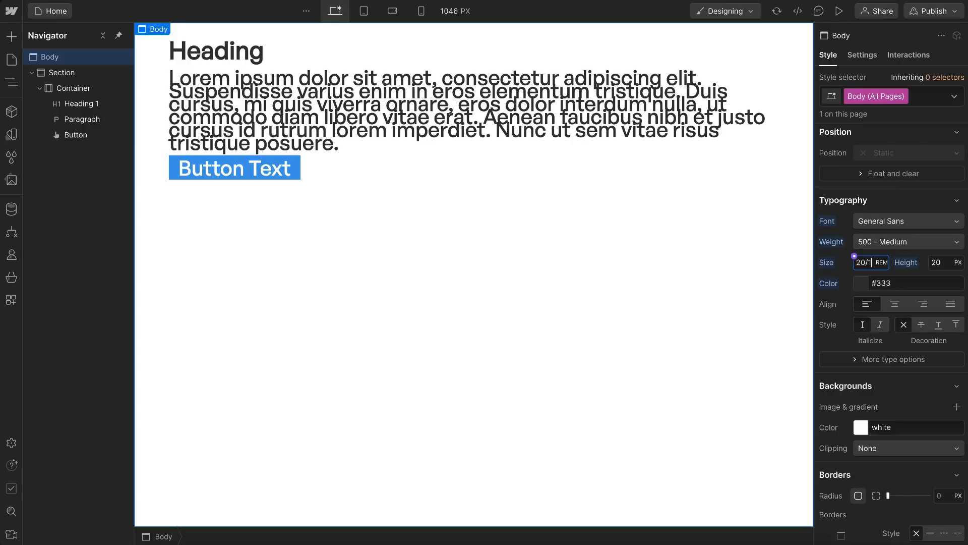
pyautogui.press('Return')
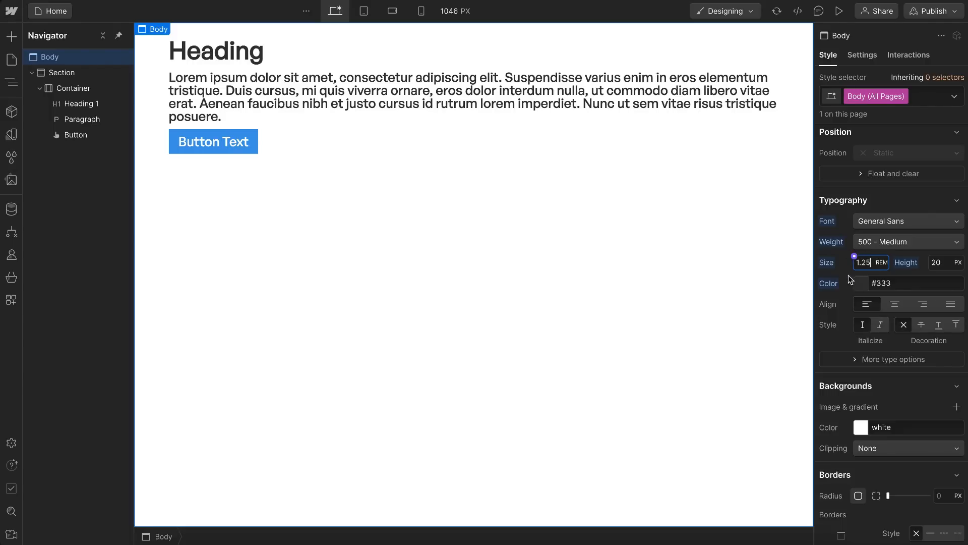
# Step: Preview the rem-based text with the canvas text zoom at 32 and 24 px, and reset the zoom
pyautogui.click(455, 11)
pyautogui.click(489, 276)
pyautogui.click(456, 275)
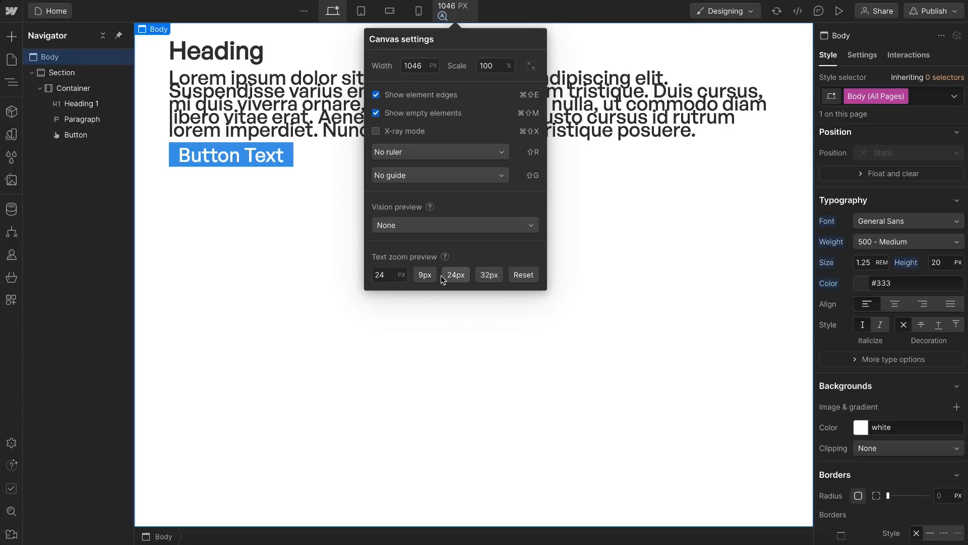
pyautogui.click(523, 275)
pyautogui.click(444, 12)
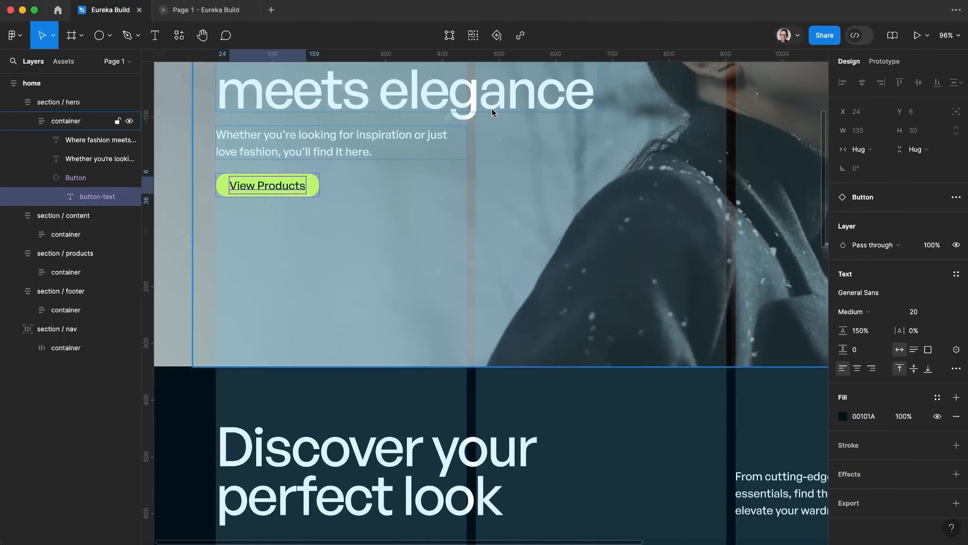
# Step: Check the hero paragraph's line height in Figma, and set the Body (All Pages) line height to 150% in Webflow
pyautogui.click(321, 144)
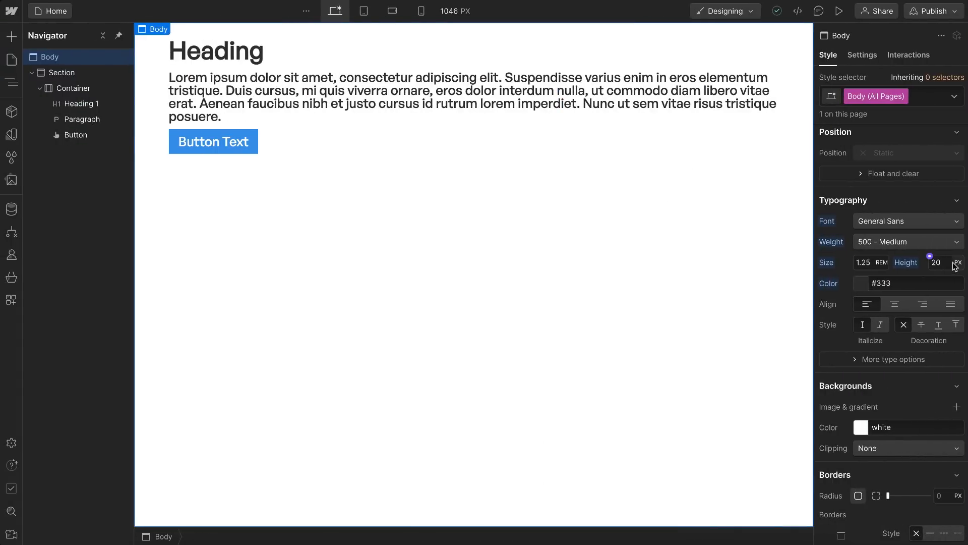
pyautogui.click(957, 262)
pyautogui.click(941, 263)
pyautogui.click(941, 262)
pyautogui.write('15')
pyautogui.press('Return')
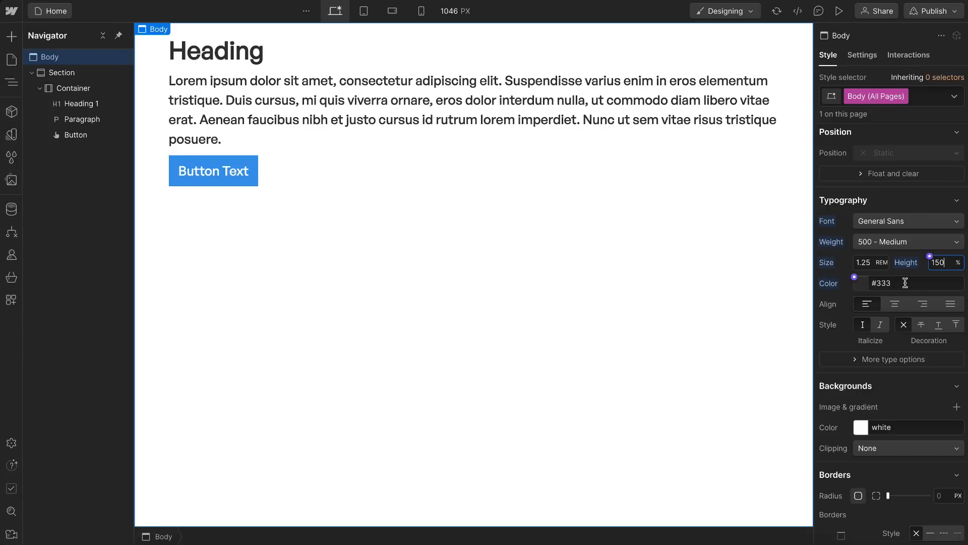
# Step: Try red as the Body text color, and copy the dark color 00101A from the products section in Figma
pyautogui.click(865, 286)
pyautogui.moveTo(883, 372); pyautogui.dragTo(964, 300)
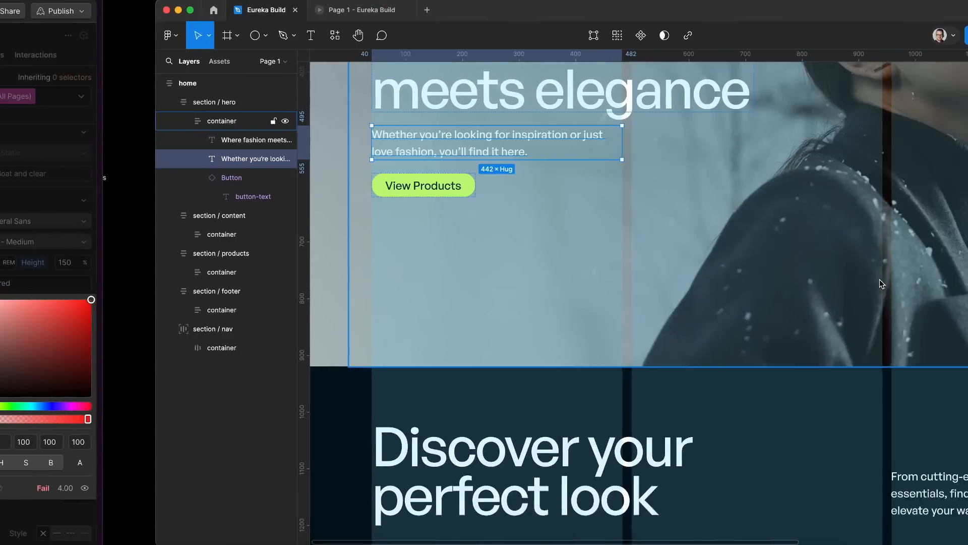
pyautogui.scroll(-5, 489, 285)
pyautogui.scroll(-5, 489, 285)
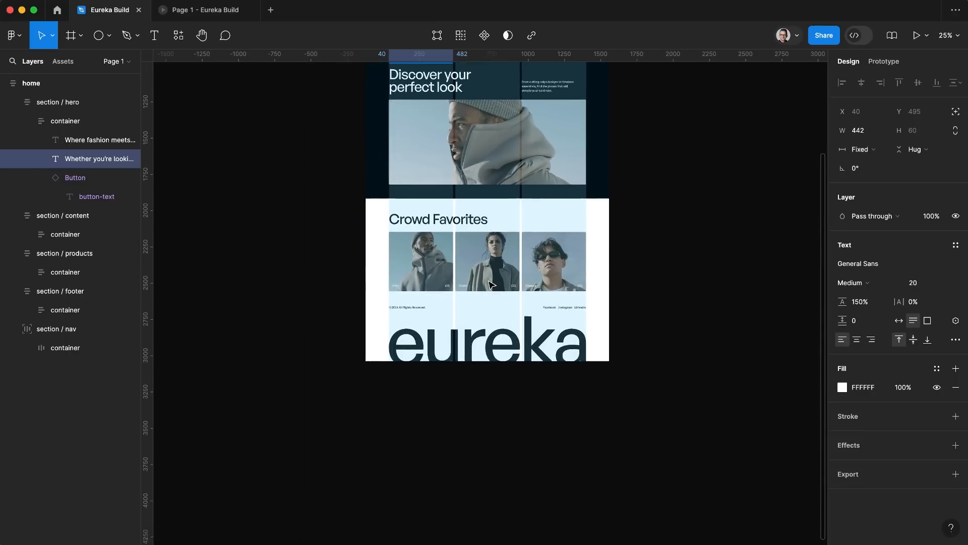
pyautogui.click(739, 368)
pyautogui.scroll(5, 409, 215)
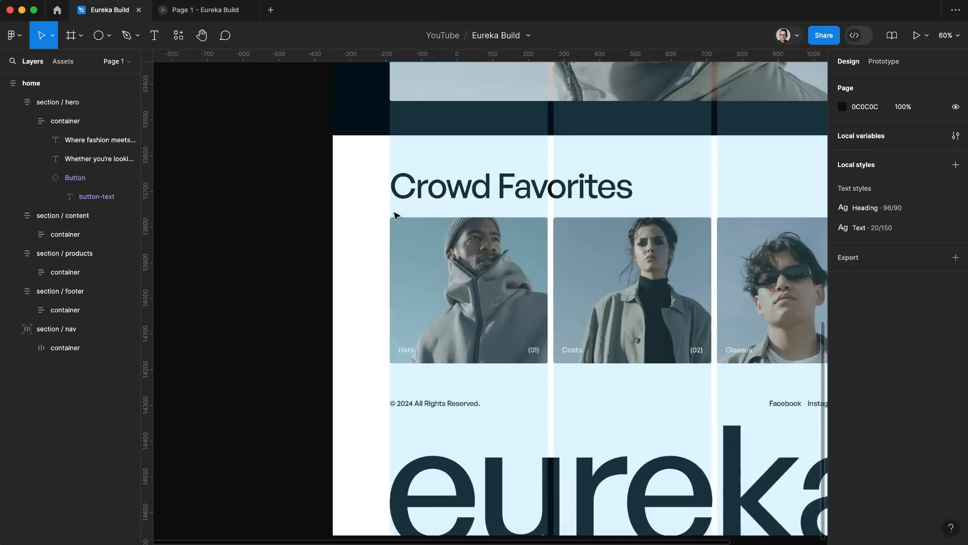
pyautogui.click(295, 159)
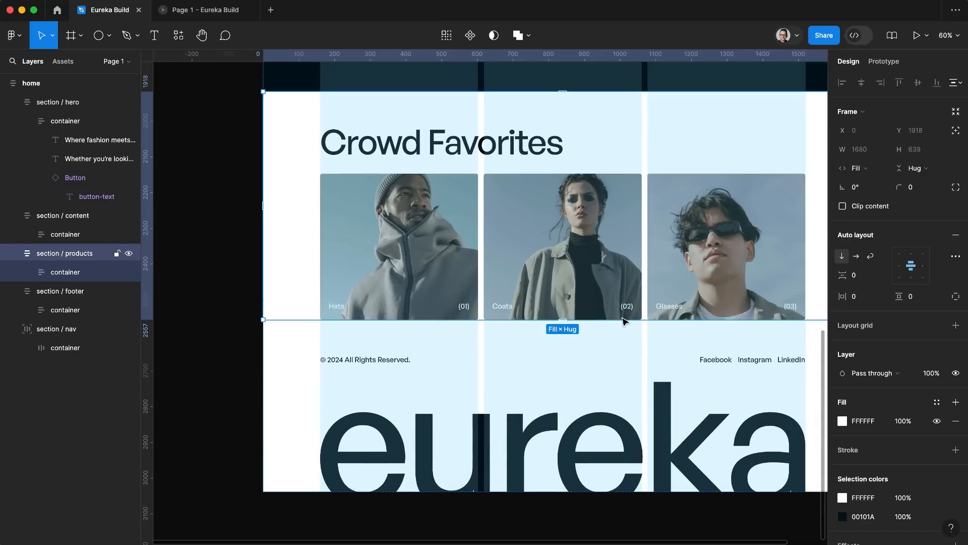
pyautogui.click(872, 516)
pyautogui.hotkey('ctrl', 'c')
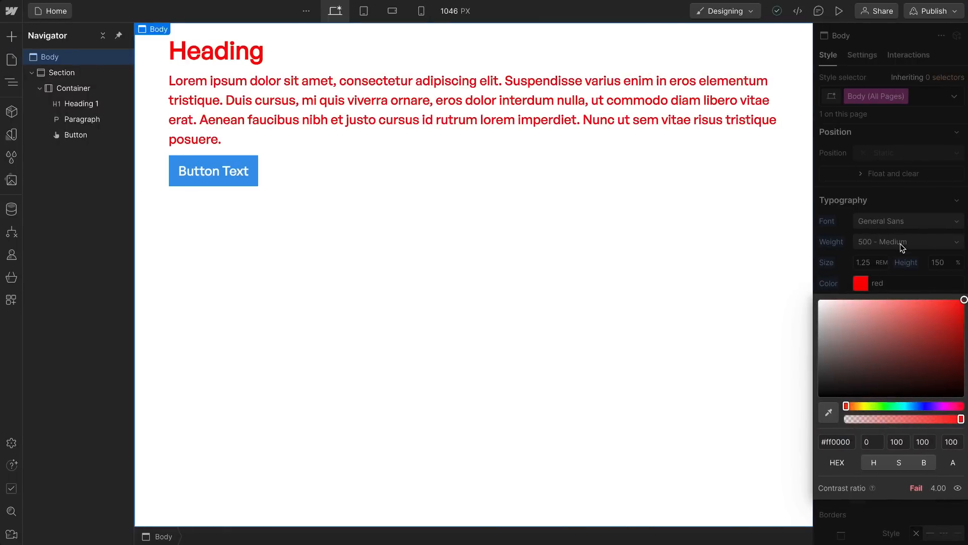
# Step: Set the Body (All Pages) text color to #00101a in Webflow
pyautogui.click(891, 281)
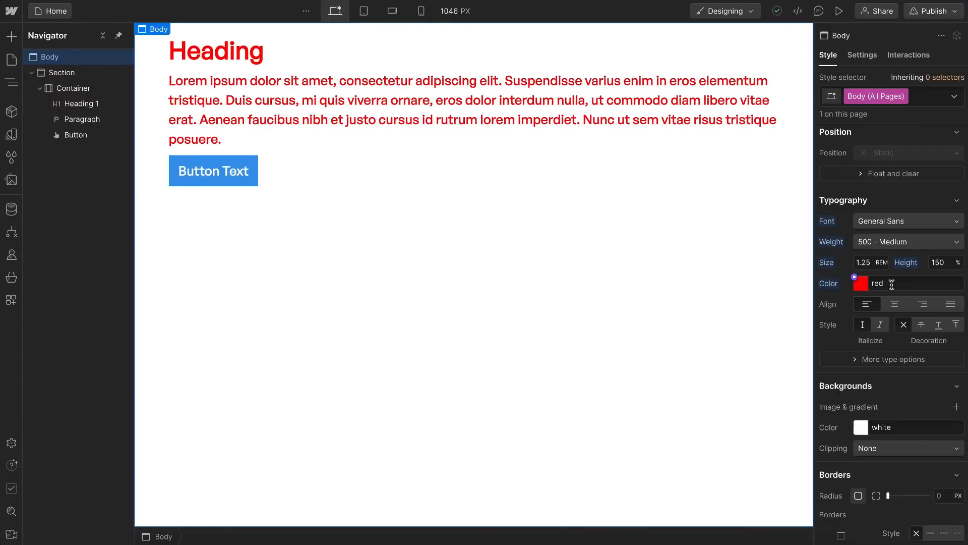
pyautogui.click(895, 283)
pyautogui.hotkey('ctrl', 'v')
pyautogui.press('Return')
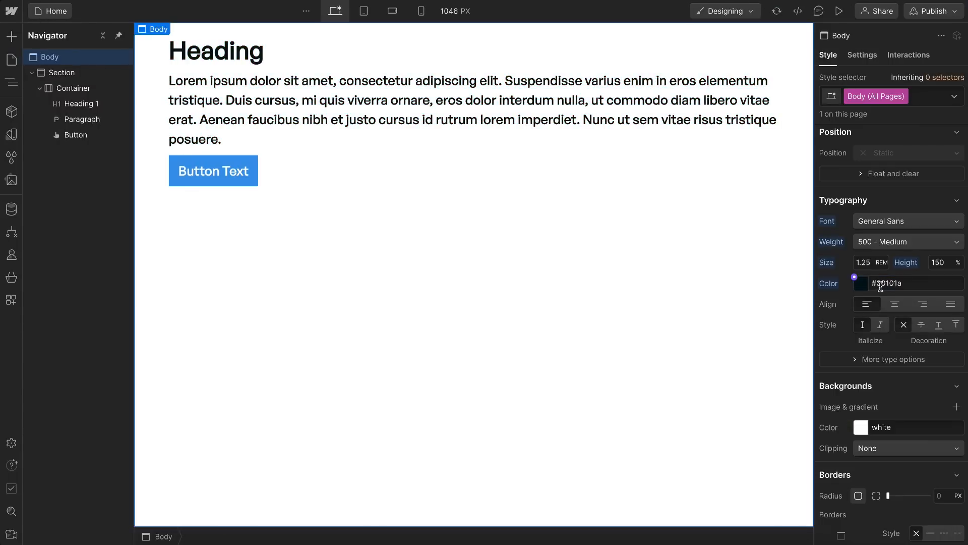
# Step: Create a color variable named dark from the Body text color and link the text color to it
pyautogui.click(854, 279)
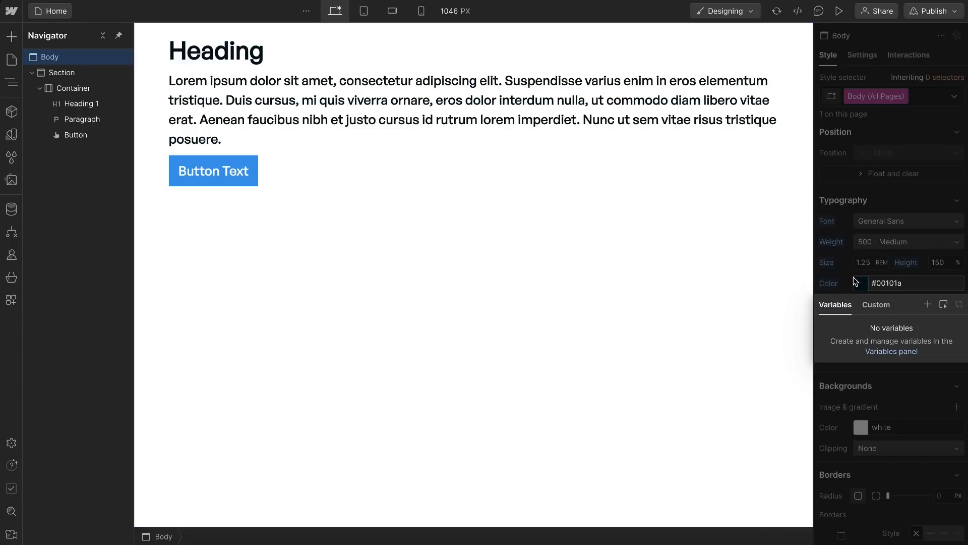
pyautogui.click(927, 308)
pyautogui.write('dark')
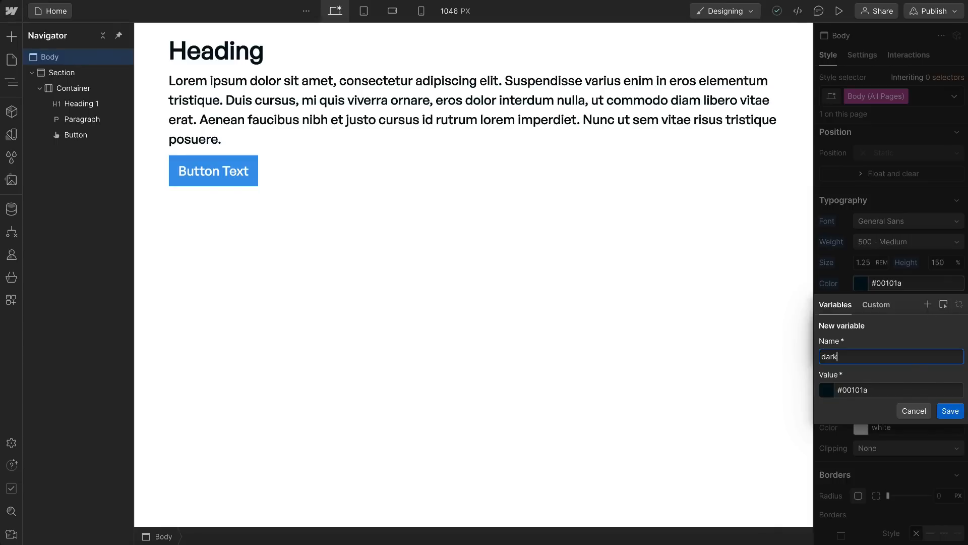
pyautogui.press('Return')
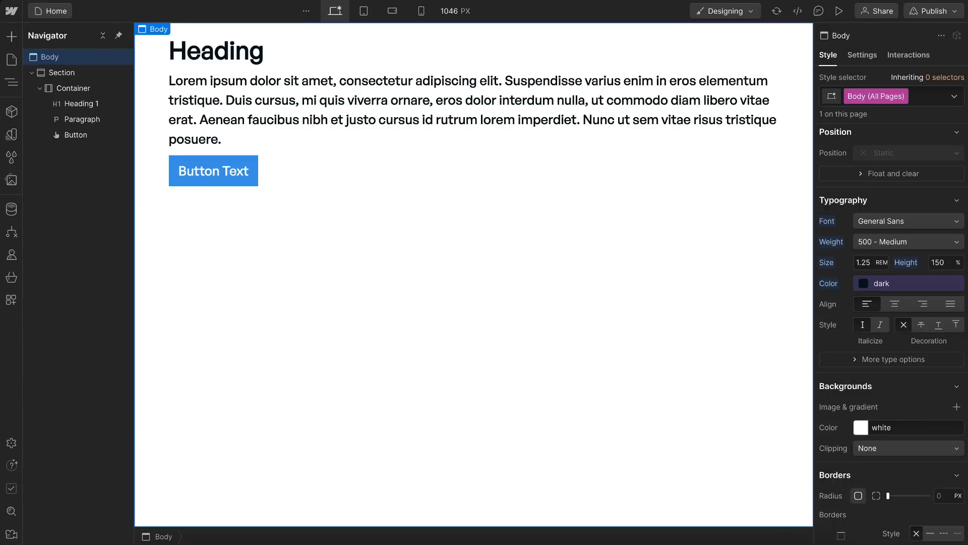
# Step: Create a color variable named light from the Body's white background color and link the background to it
pyautogui.moveTo(858, 432)
pyautogui.click(854, 422)
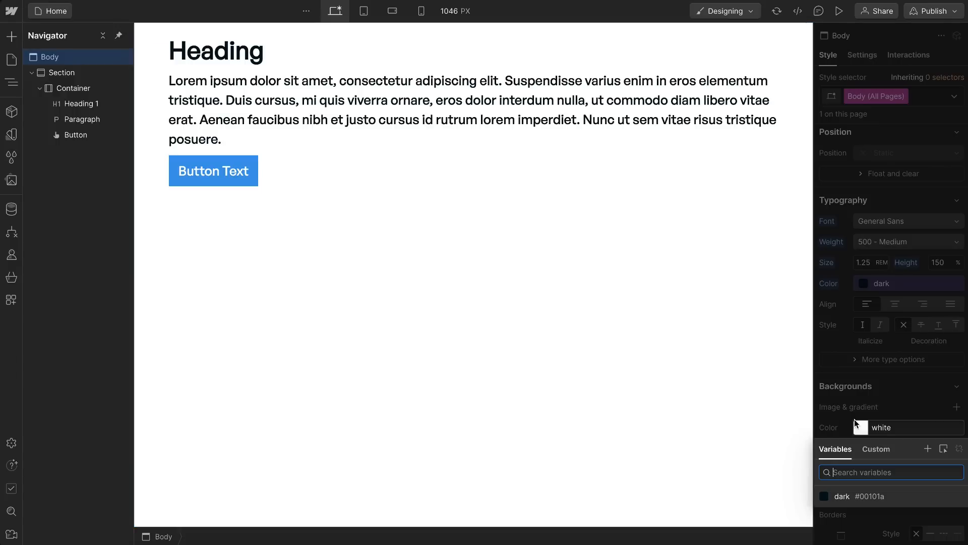
pyautogui.click(928, 448)
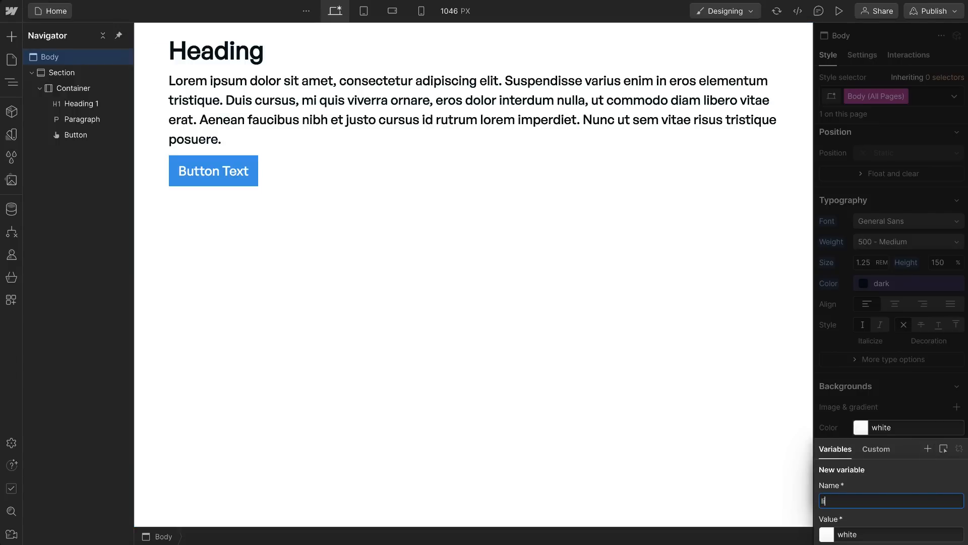
pyautogui.press('Return')
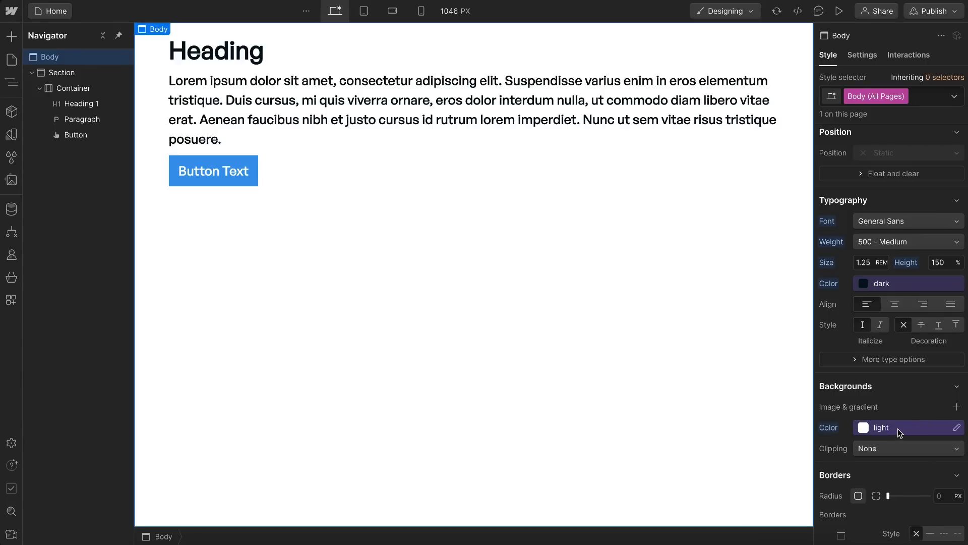
# Step: Select the page heading, and check the typography of the hero headline and the content section's heading in Figma
pyautogui.click(261, 50)
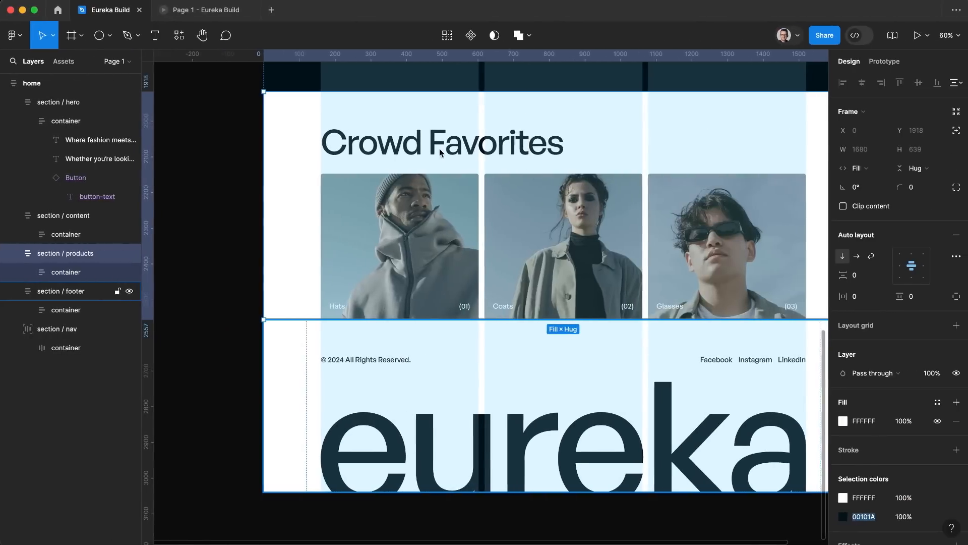
pyautogui.hotkey('shift', '1')
pyautogui.scroll(5, 437, 217)
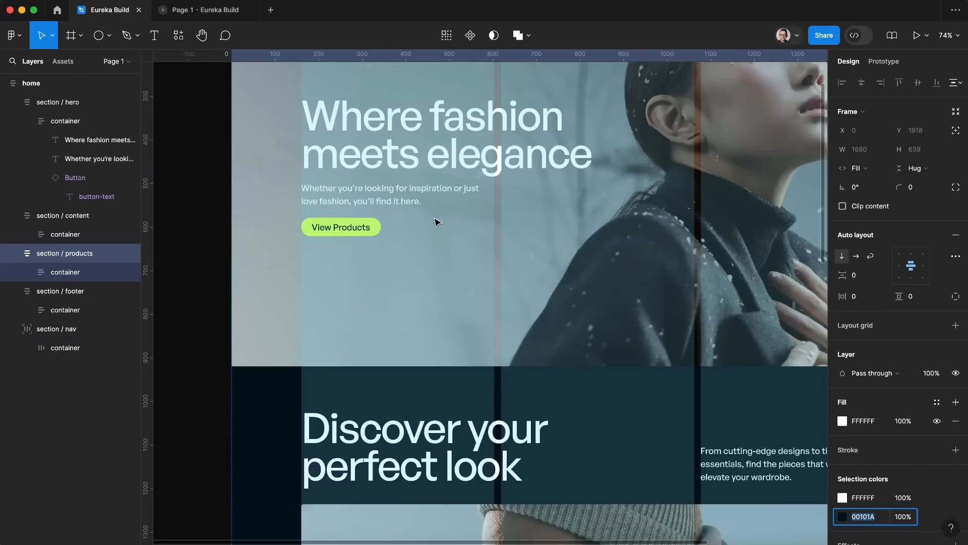
pyautogui.click(488, 130)
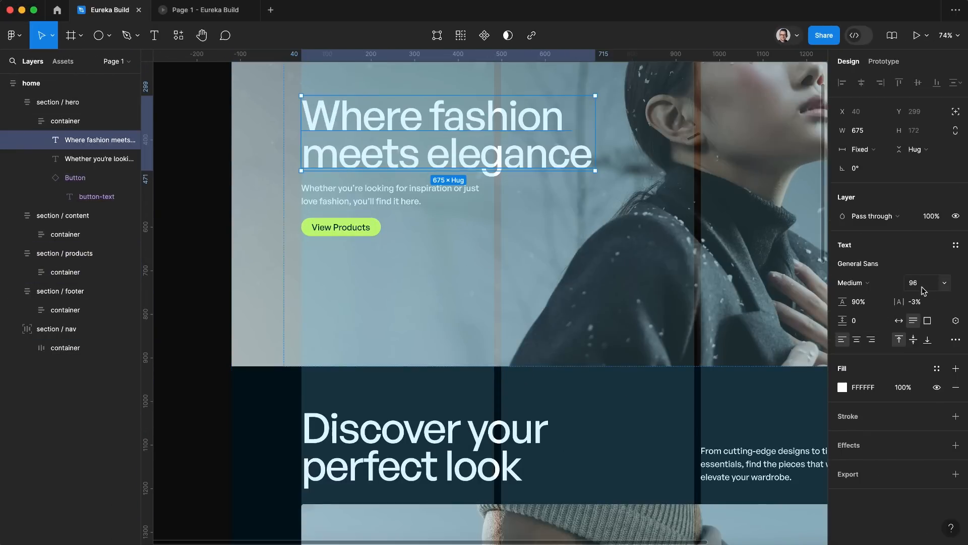
pyautogui.click(392, 456)
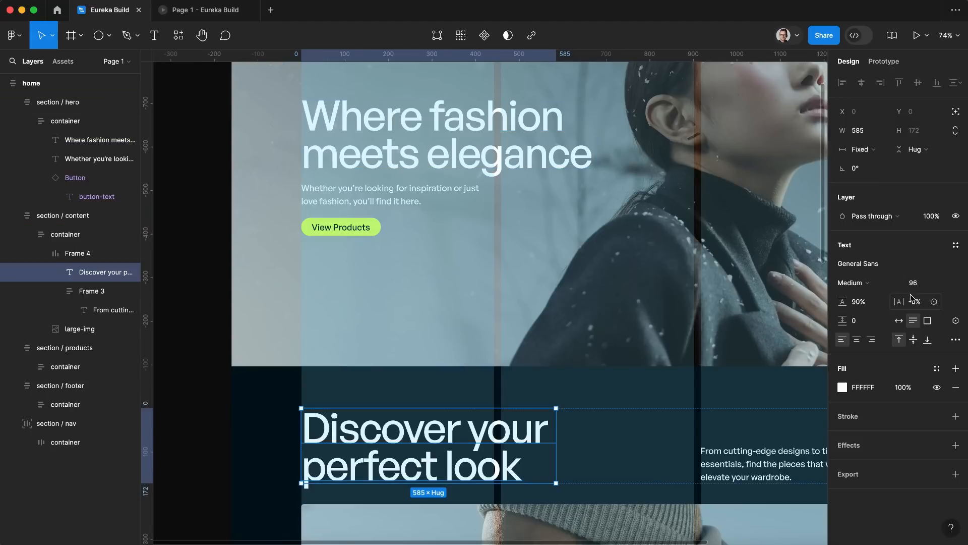
# Step: Set the heading's font size to 6 rem in Webflow, the equivalent of 96 px
pyautogui.hotkey('ctrl', 'Left')
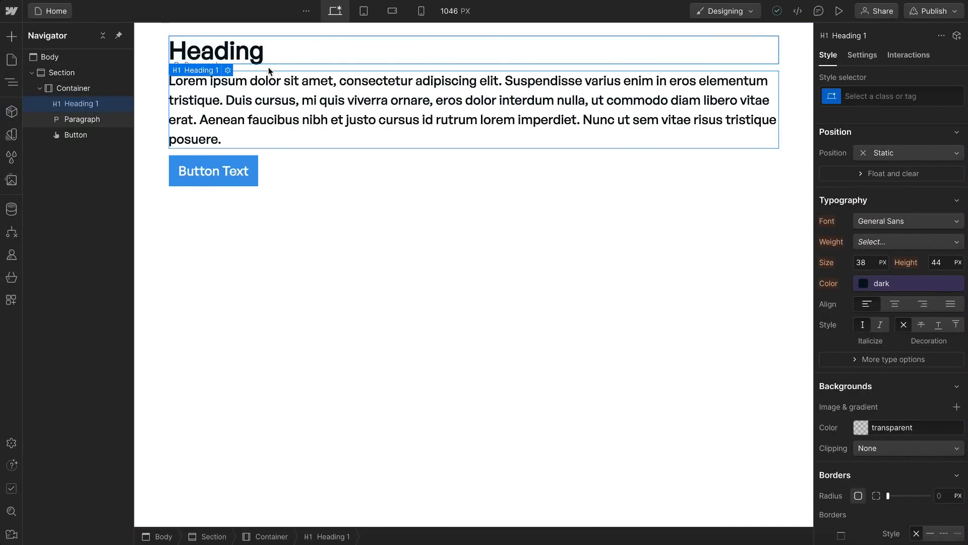
pyautogui.click(863, 263)
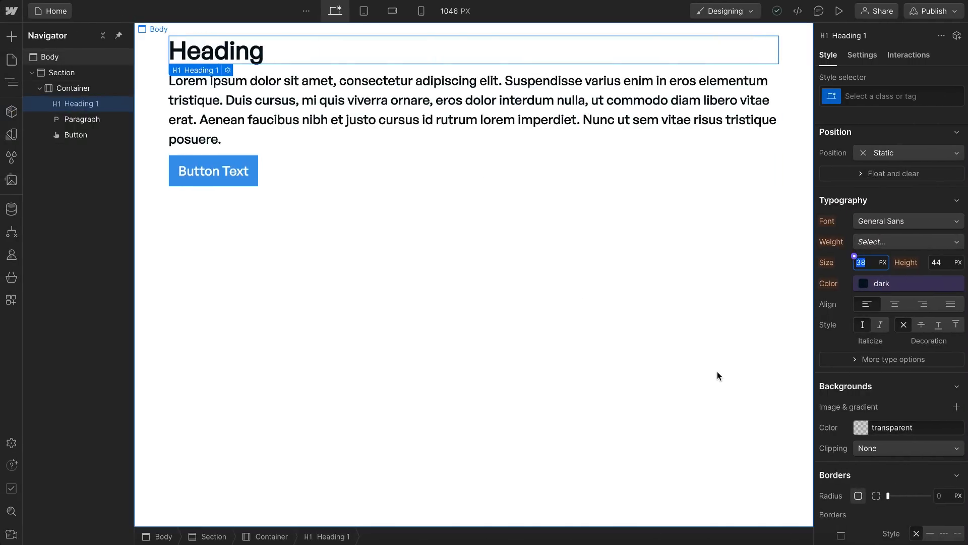
pyautogui.write('96/16')
pyautogui.write('rem')
pyautogui.press('Return')
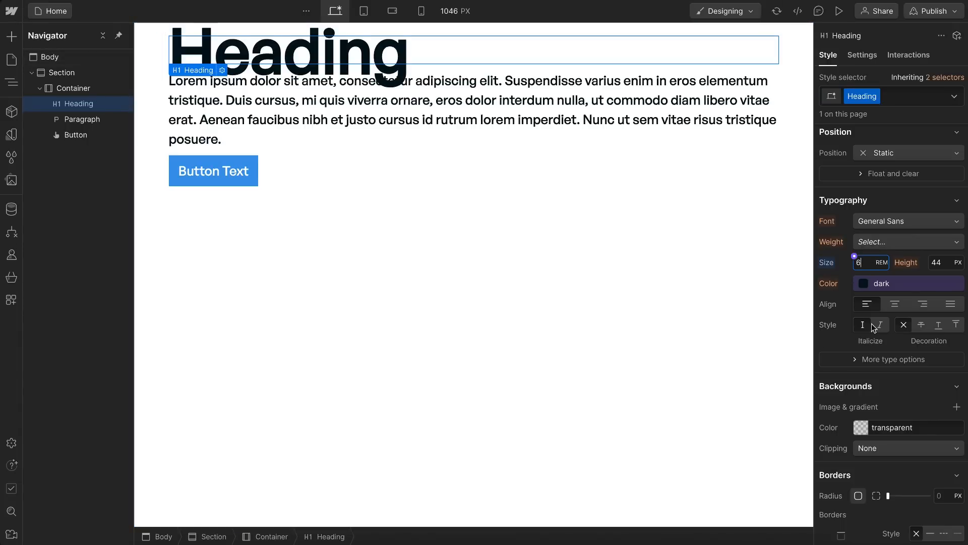
# Step: Set the heading's line height to 90% and its weight to 500 - Medium
pyautogui.click(931, 268)
pyautogui.write('90%')
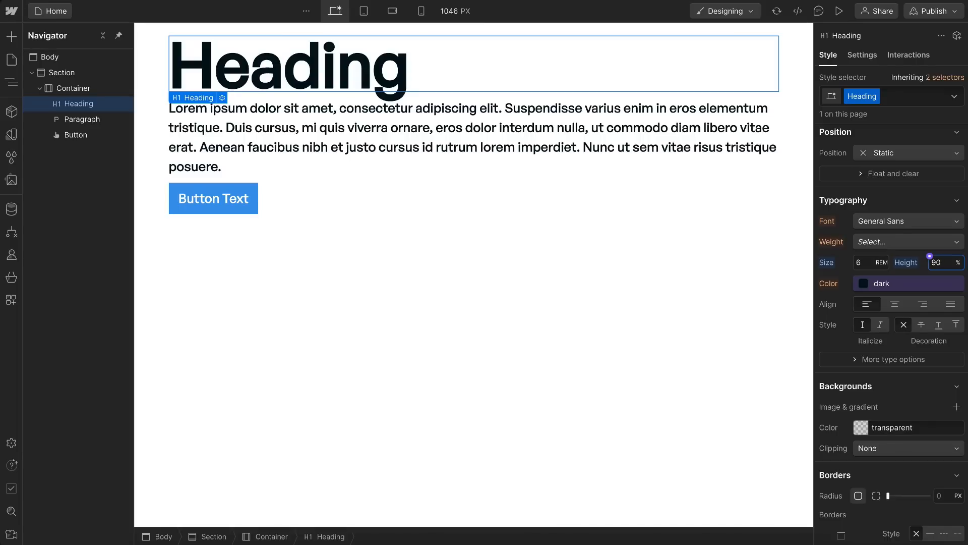
pyautogui.click(879, 242)
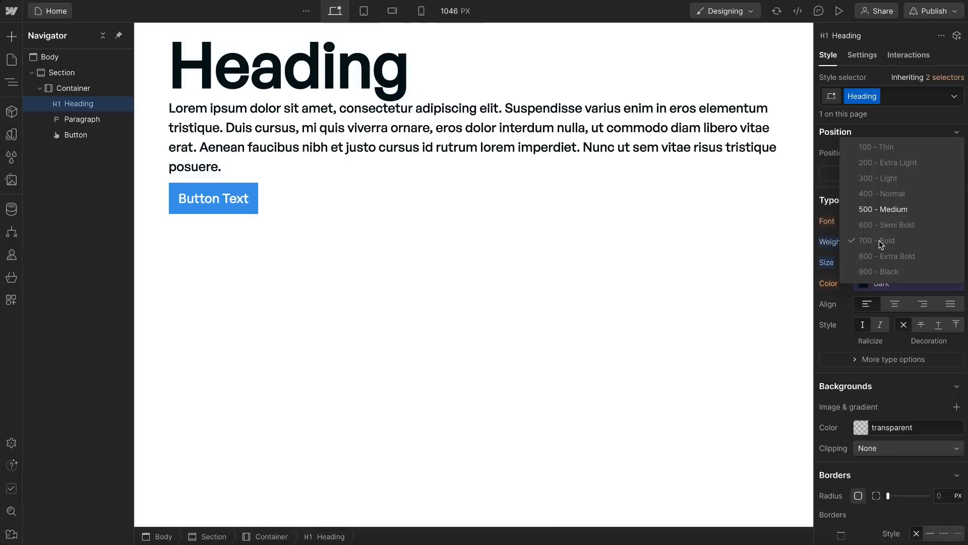
pyautogui.click(887, 210)
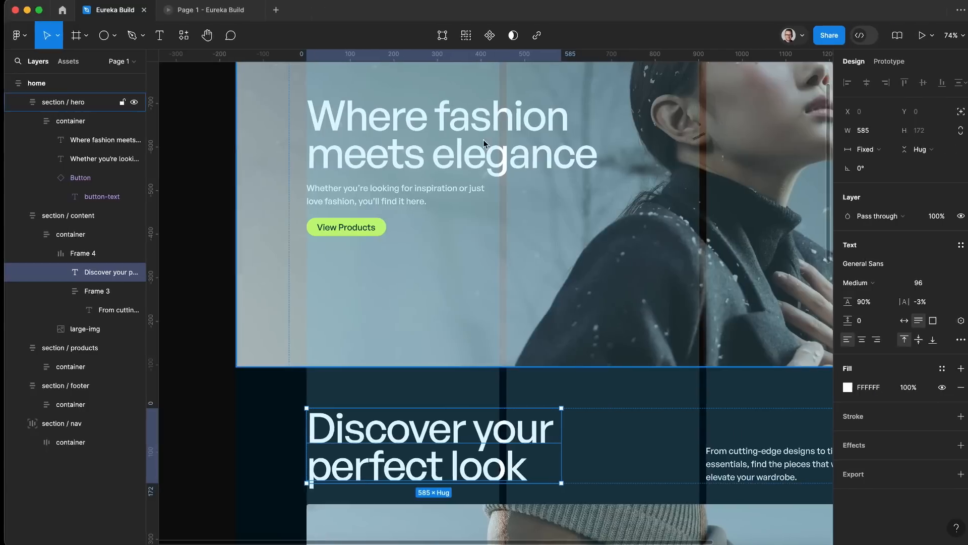
# Step: Check the hero headline's letter spacing in Figma and set the heading's letter spacing to -0.03 em in Webflow
pyautogui.click(504, 160)
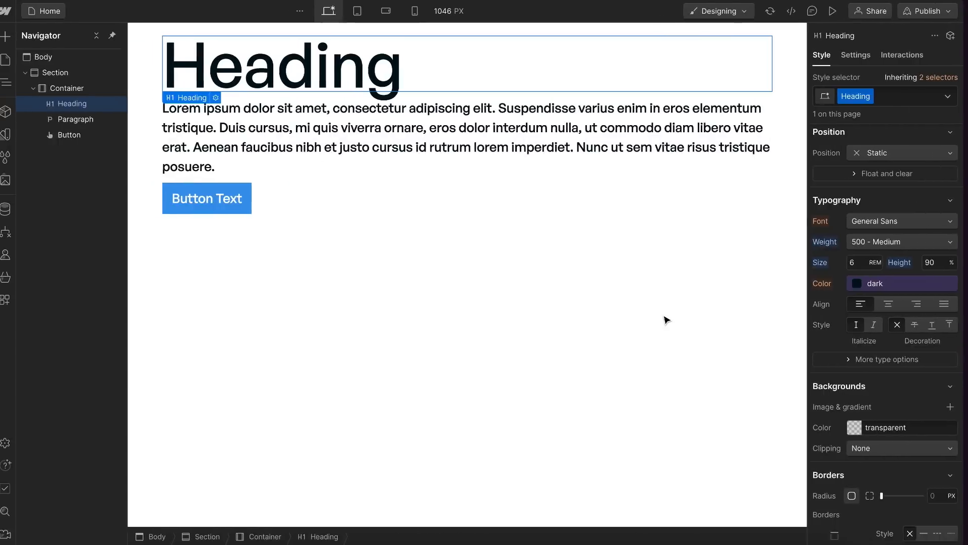
pyautogui.click(856, 359)
pyautogui.click(834, 380)
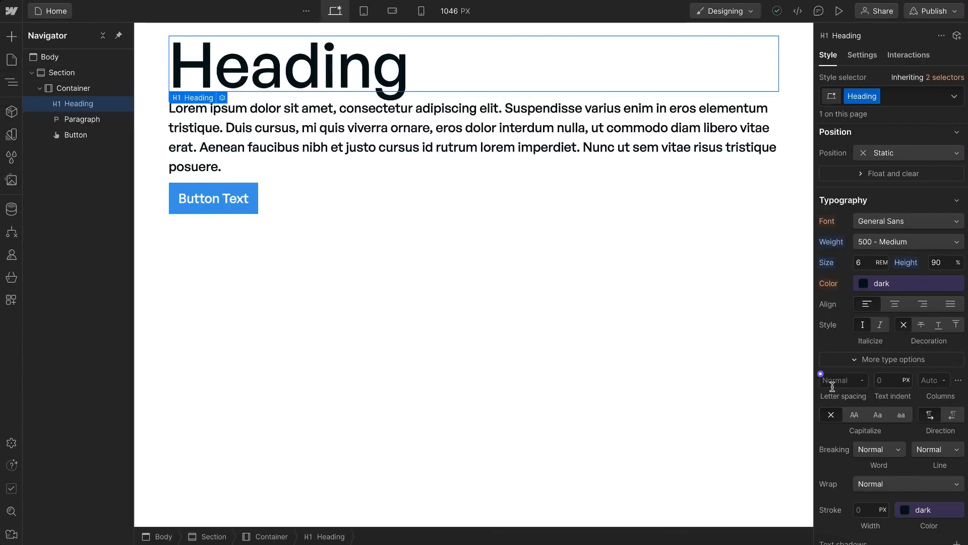
pyautogui.write('-')
pyautogui.write('3')
pyautogui.write('%')
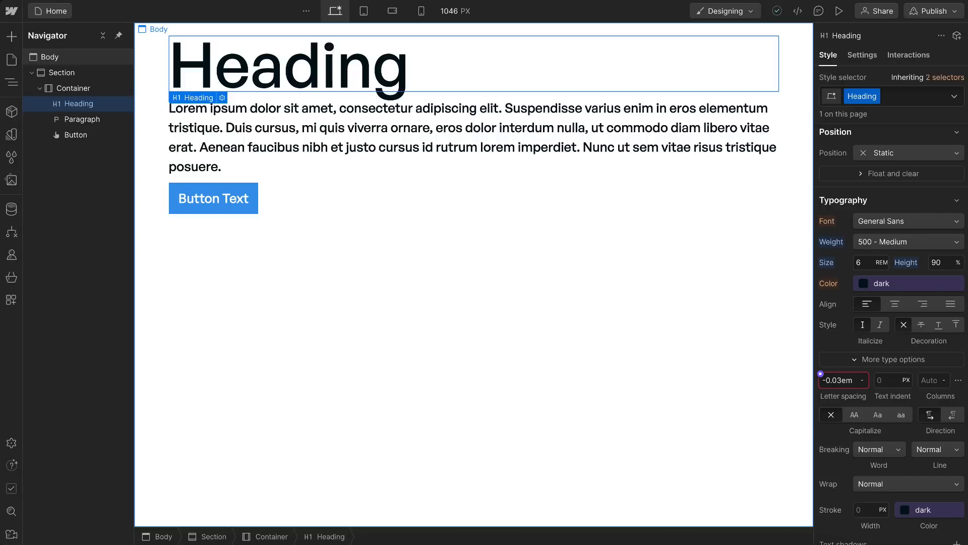
pyautogui.press('Return')
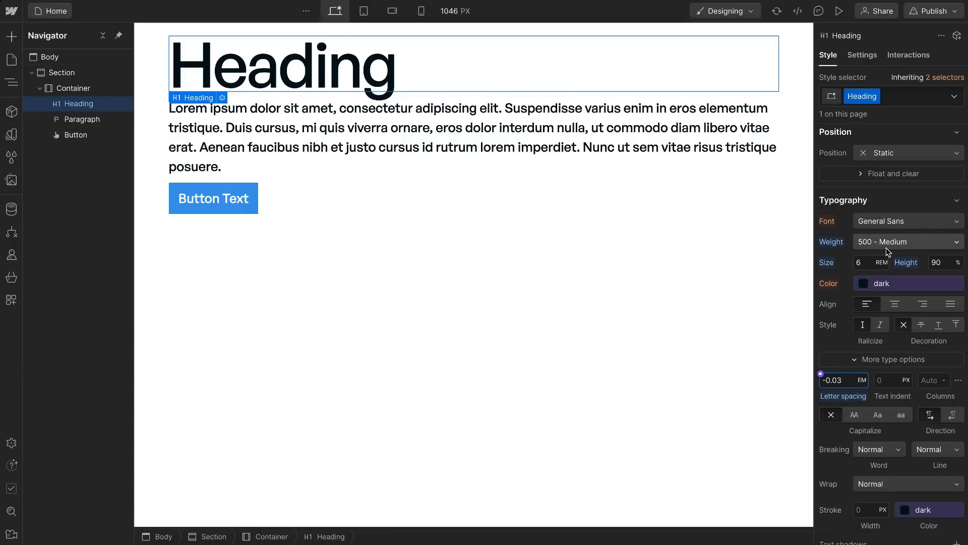
# Step: Try out a larger top margin and a 48 px top padding on the heading, and reset both
pyautogui.scroll(5, 885, 247)
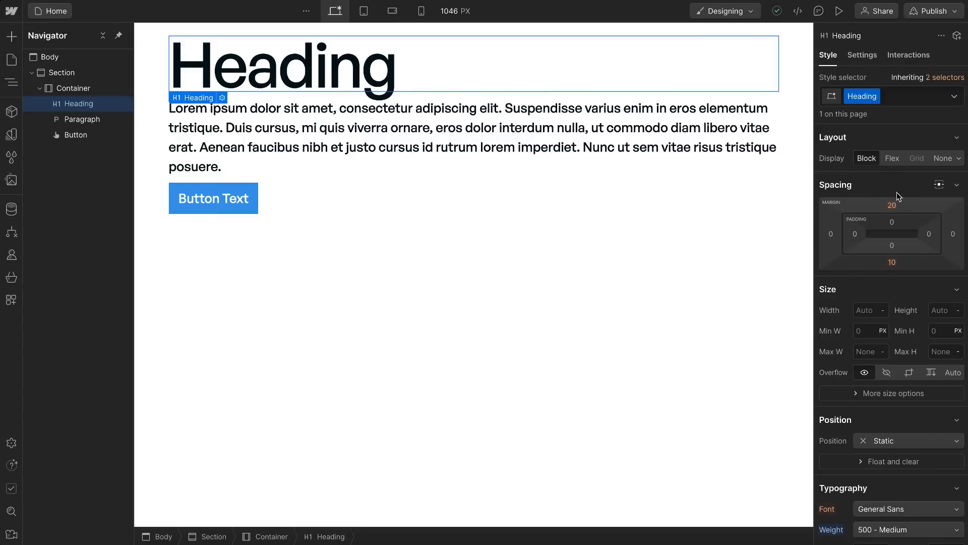
pyautogui.moveTo(892, 205); pyautogui.dragTo(332, 122)
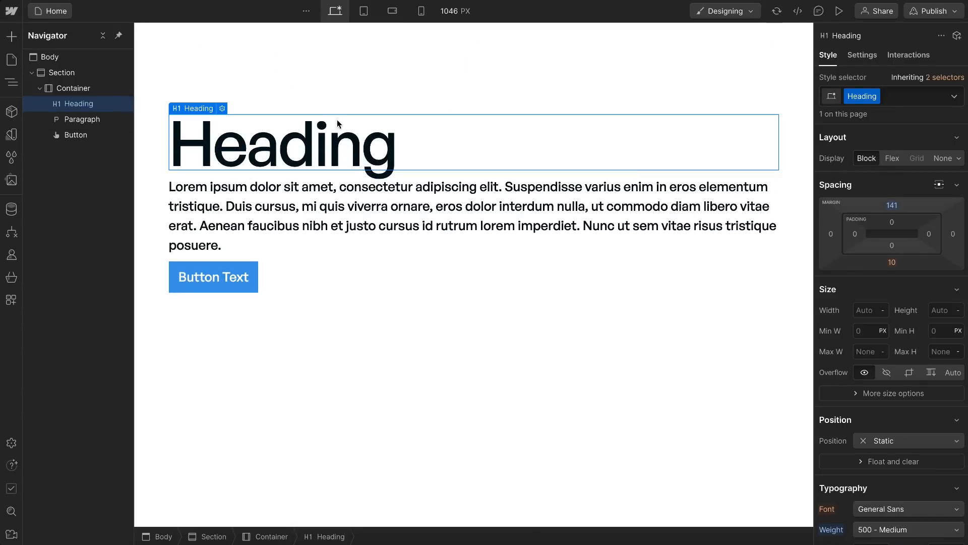
pyautogui.keyDown('alt'); pyautogui.click(888, 206); pyautogui.keyUp('alt')
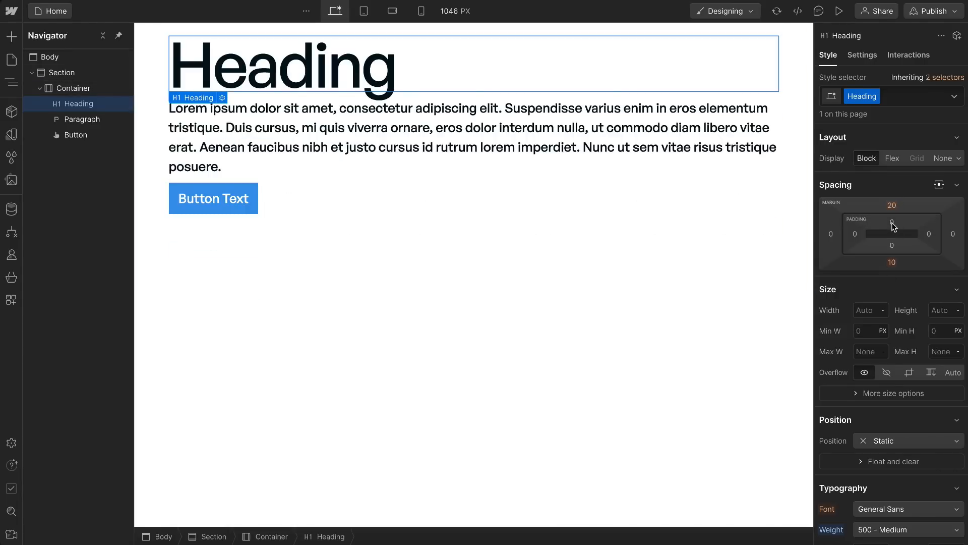
pyautogui.moveTo(893, 223); pyautogui.dragTo(238, 64)
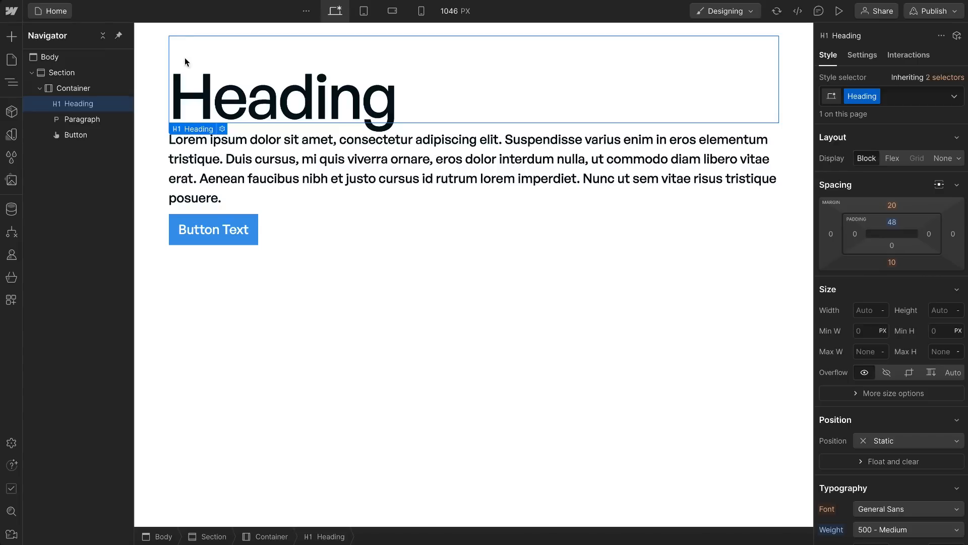
pyautogui.click(891, 225)
pyautogui.click(845, 311)
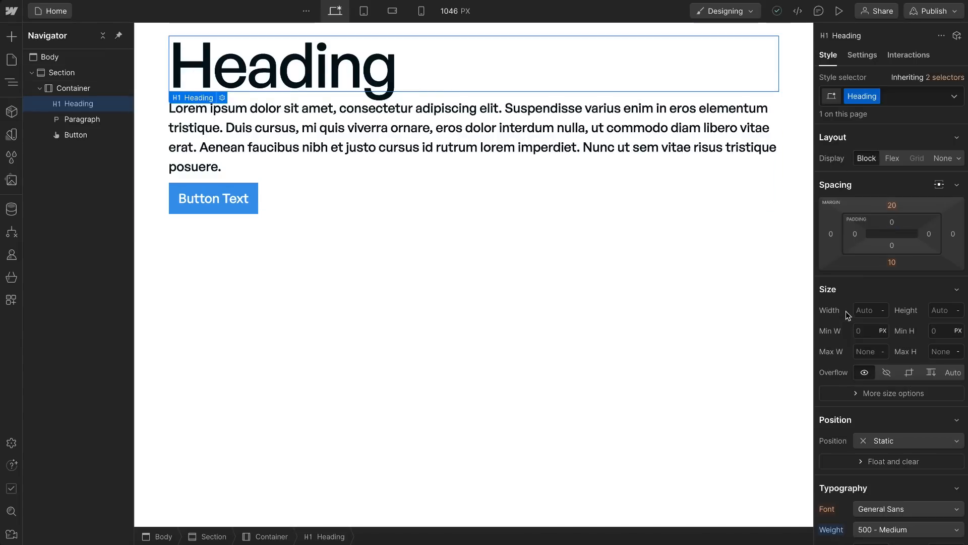
# Step: Set the heading's top and bottom margins to 0 px
pyautogui.click(892, 207)
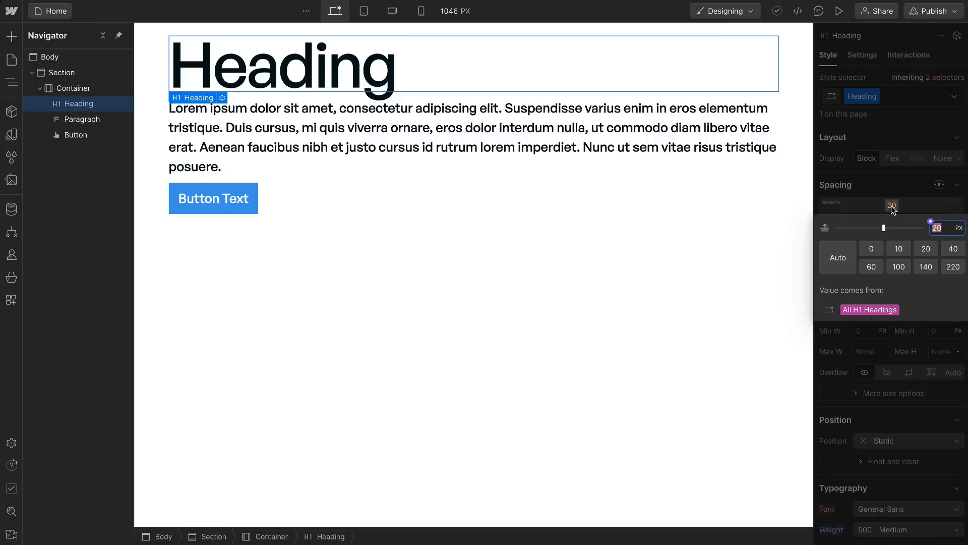
pyautogui.write('0')
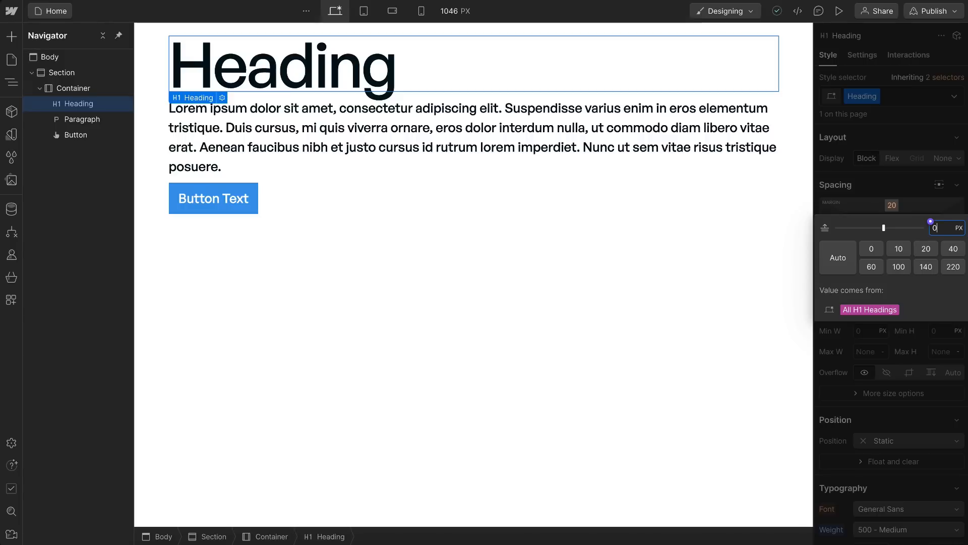
pyautogui.press('Return')
pyautogui.click(891, 264)
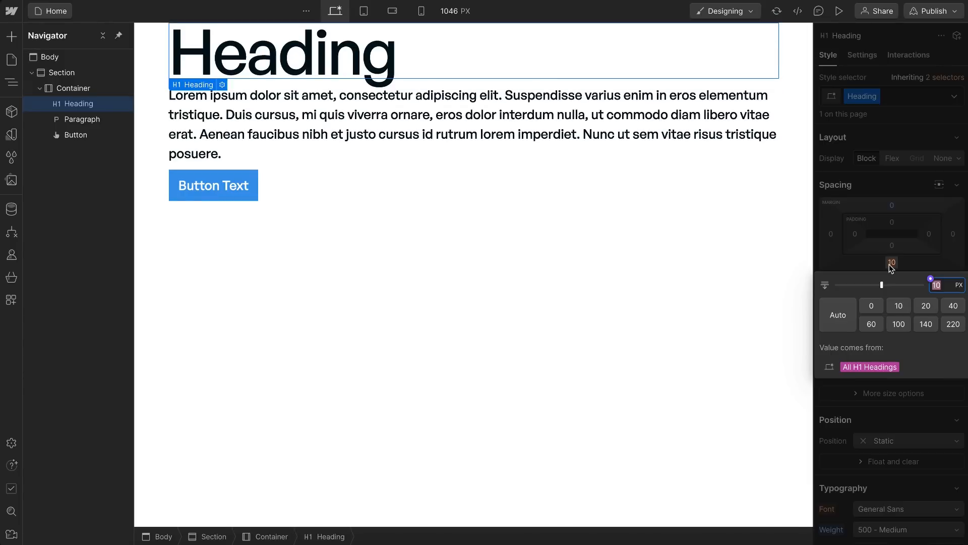
pyautogui.write('0')
pyautogui.press('Return')
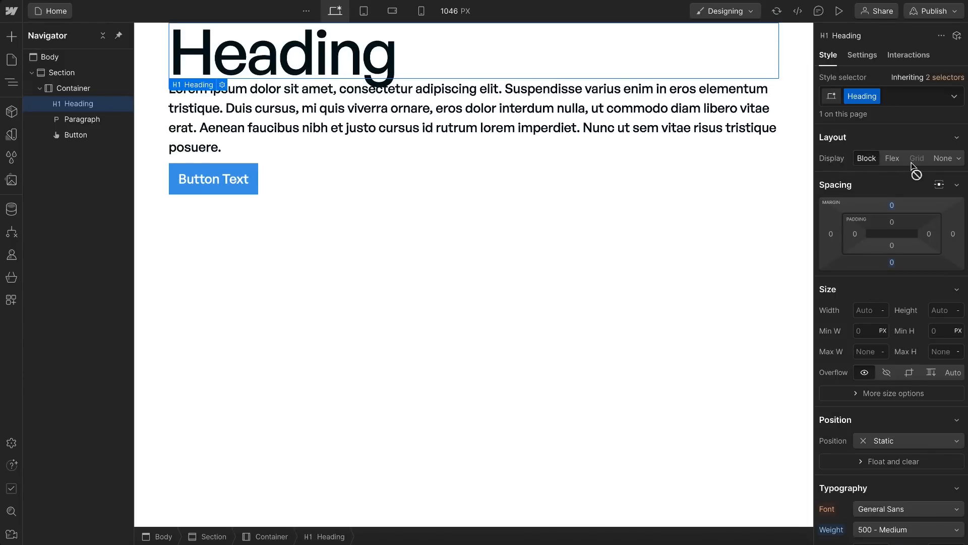
# Step: Apply the Heading class to the paragraph below the page heading
pyautogui.doubleClick(856, 97)
pyautogui.click(244, 95)
pyautogui.hotkey('ctrl', 'Return')
pyautogui.write('Heading')
pyautogui.press('Return')
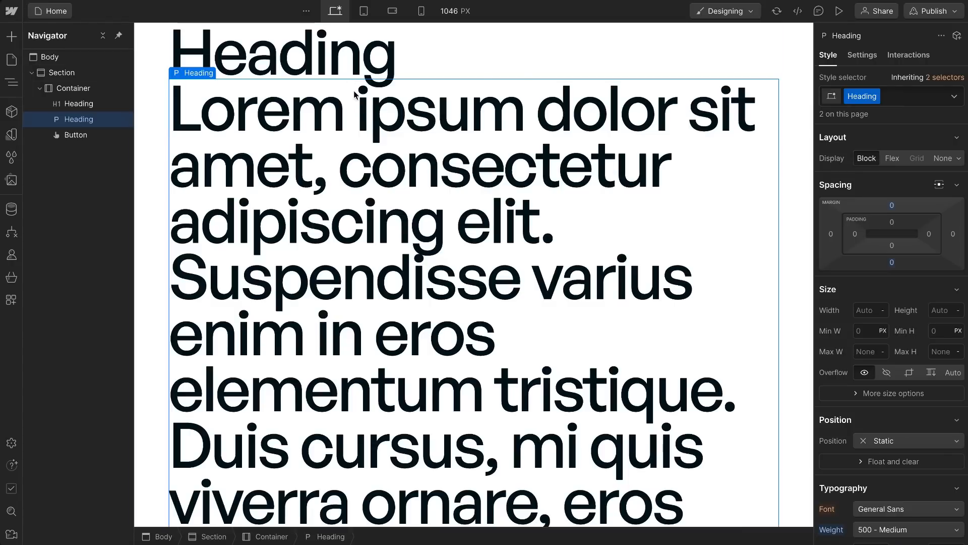
# Step: Try a 4 rem font size on the shared Heading class and return it to 6 rem
pyautogui.scroll(-3, 892, 343)
pyautogui.scroll(-1, 890, 343)
pyautogui.click(868, 367)
pyautogui.press('Down')
pyautogui.press('Down')
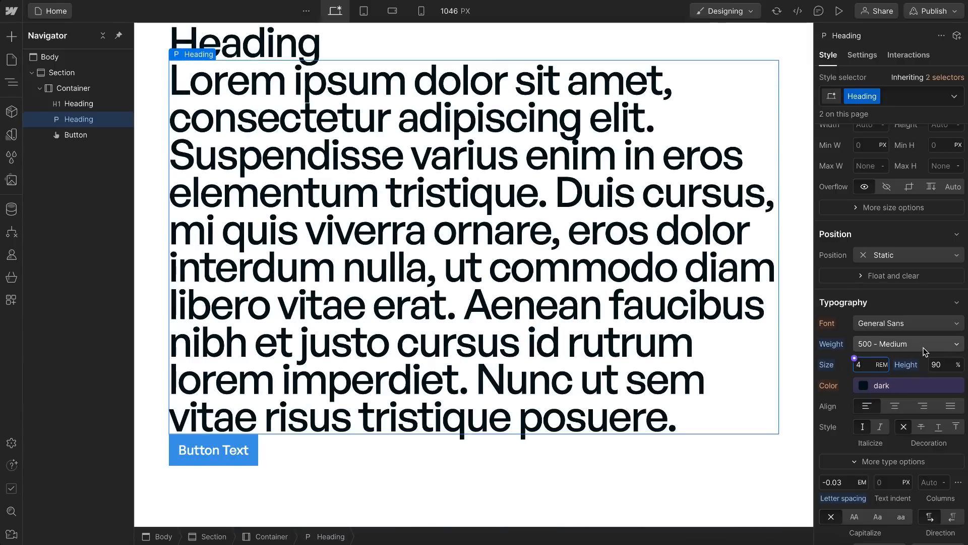
pyautogui.press('Up')
pyautogui.press('Up')
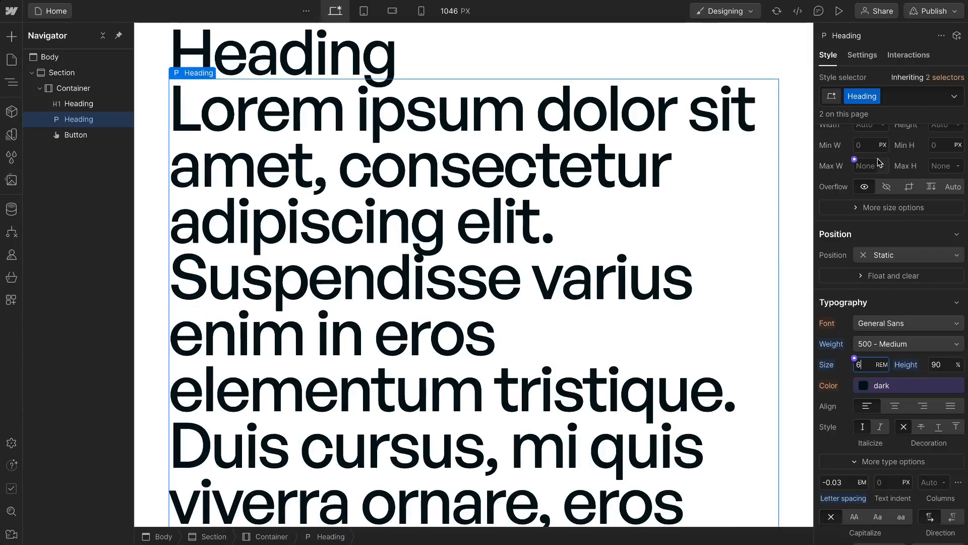
# Step: Remove the Heading class from the paragraph
pyautogui.click(896, 91)
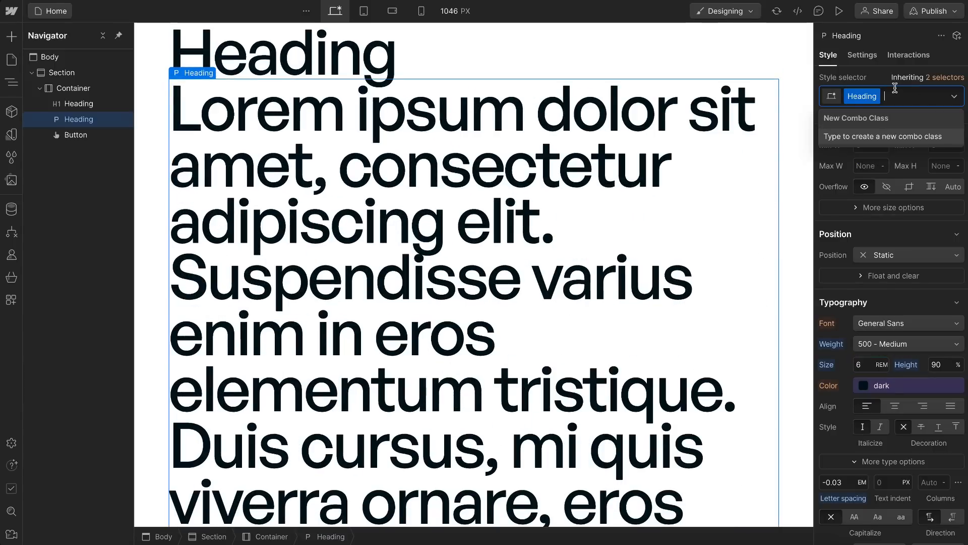
pyautogui.press('BackSpace')
pyautogui.click(892, 75)
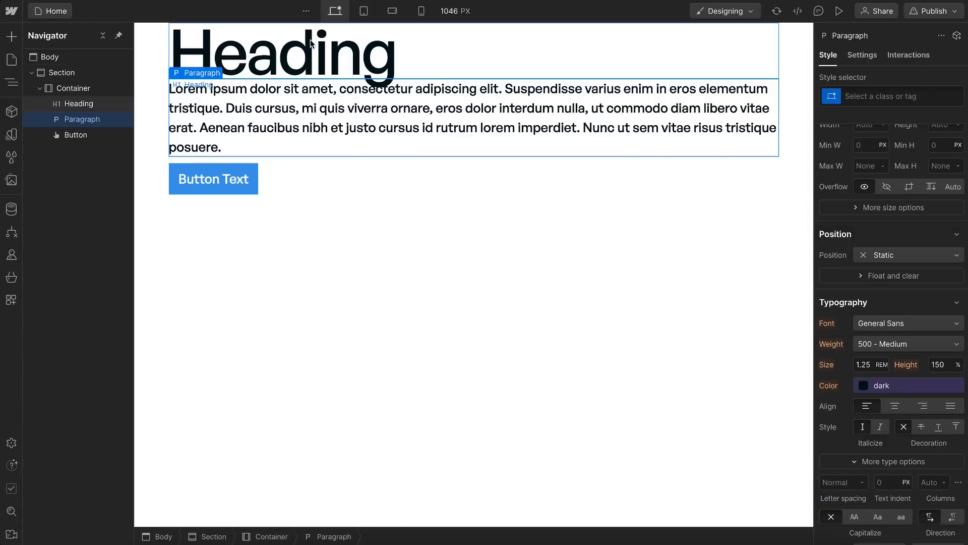
# Step: Select the page heading, switch to Figma, and examine the headings and the hero and content sections of the page design
pyautogui.click(282, 60)
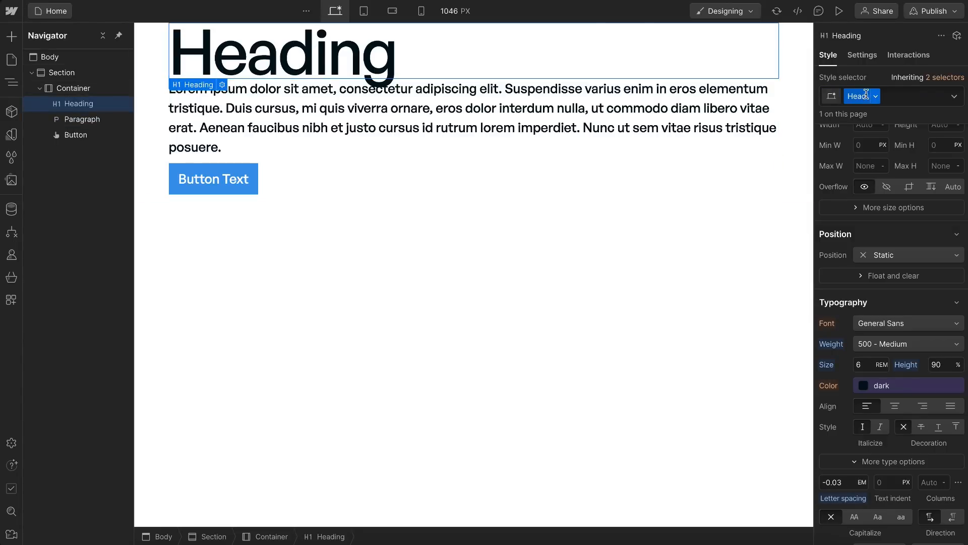
pyautogui.hotkey('ctrl', 'Right')
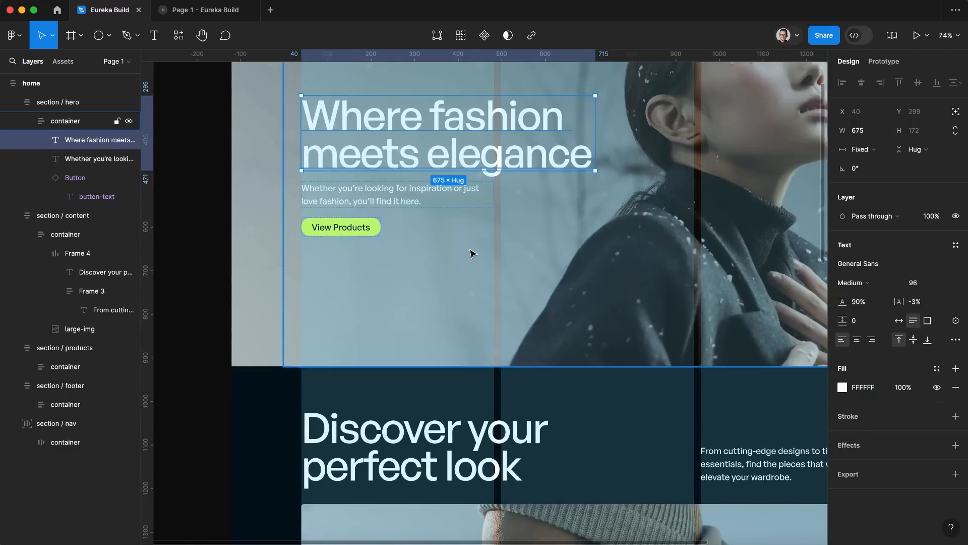
pyautogui.scroll(-5, 471, 253)
pyautogui.scroll(-2, 471, 253)
pyautogui.scroll(-6, 460, 285)
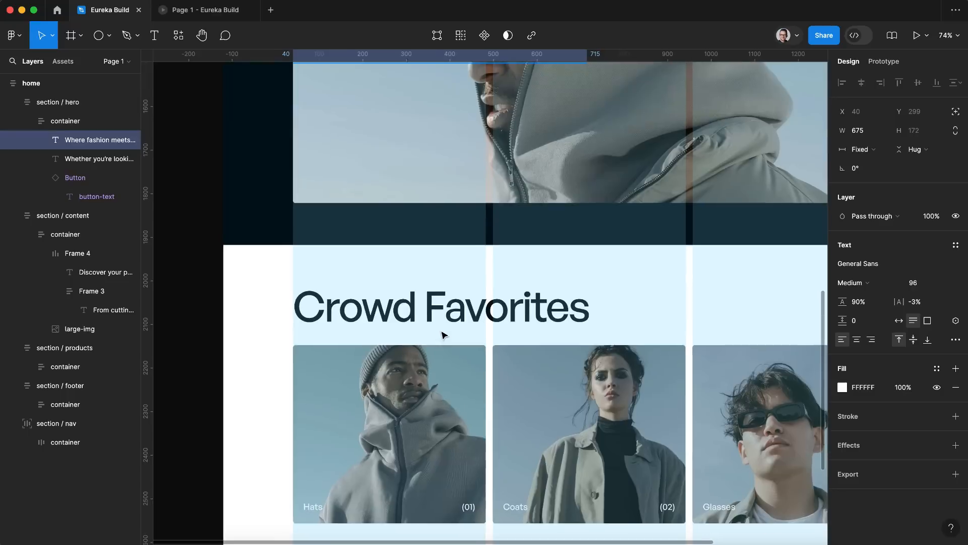
pyautogui.scroll(12, 405, 306)
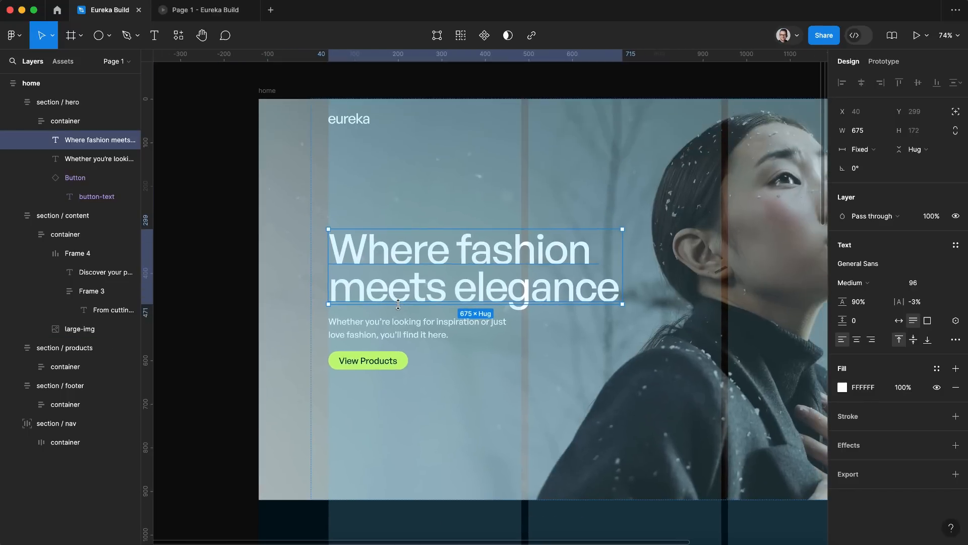
pyautogui.click(54, 101)
pyautogui.click(71, 217)
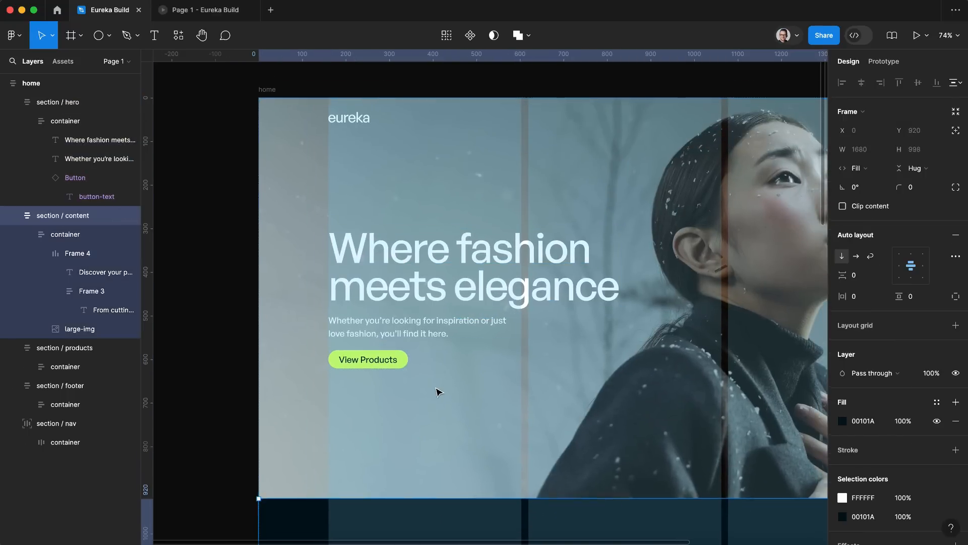
pyautogui.scroll(-5, 378, 373)
pyautogui.scroll(3, 368, 263)
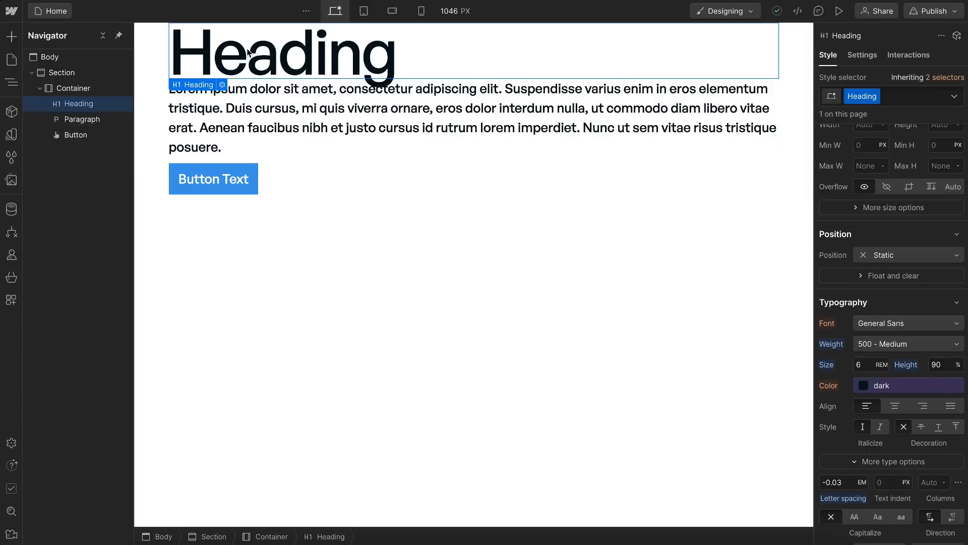
# Step: Rename the heading's class to u-heading in Webflow
pyautogui.doubleClick(853, 99)
pyautogui.press('Left')
pyautogui.write('u-')
pyautogui.press('BackSpace')
pyautogui.write('h')
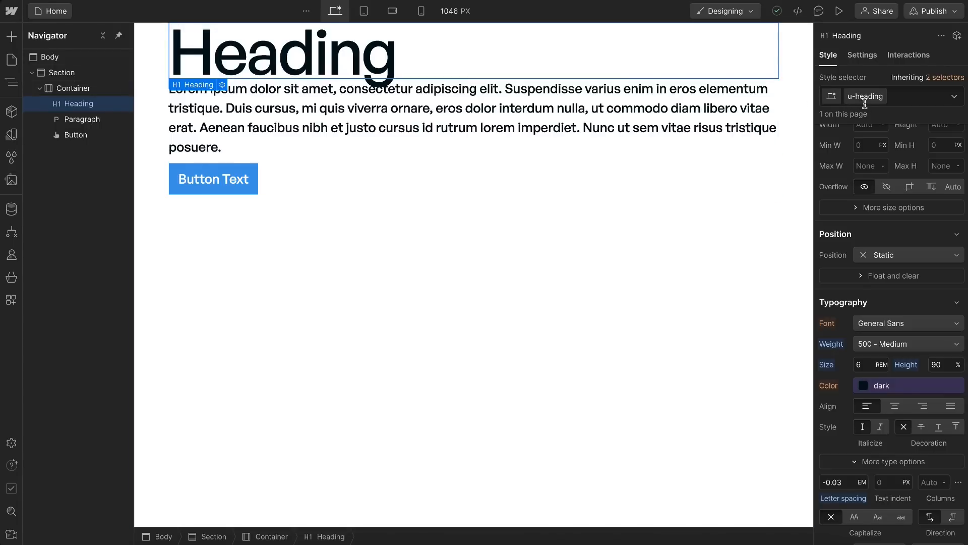
pyautogui.press('Return')
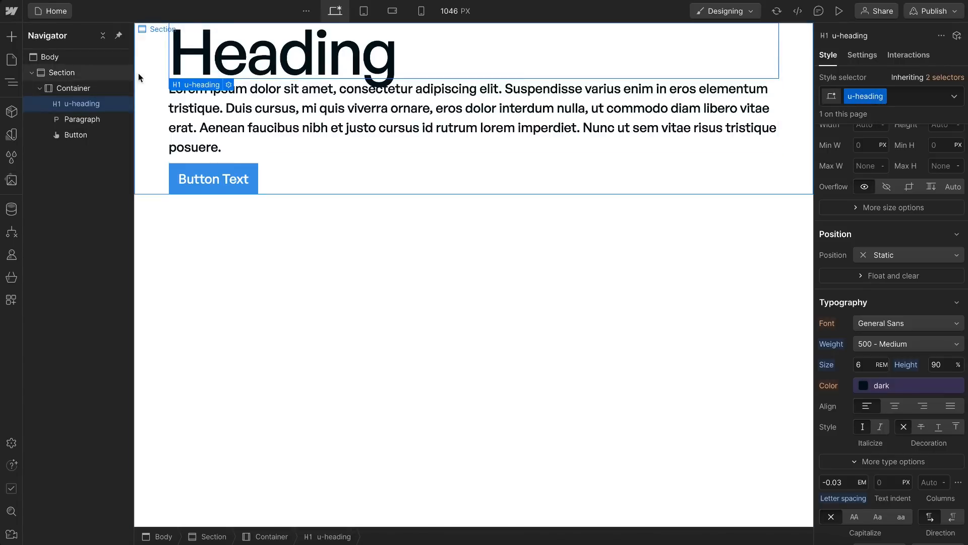
# Step: Select the Container element, and check the width of the section containers in the Figma design
pyautogui.click(83, 89)
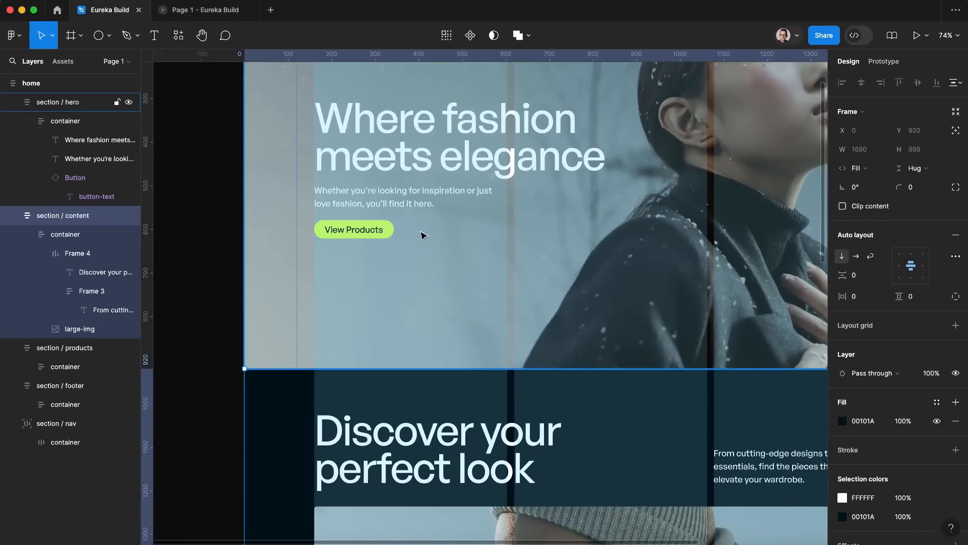
pyautogui.scroll(-5, 437, 235)
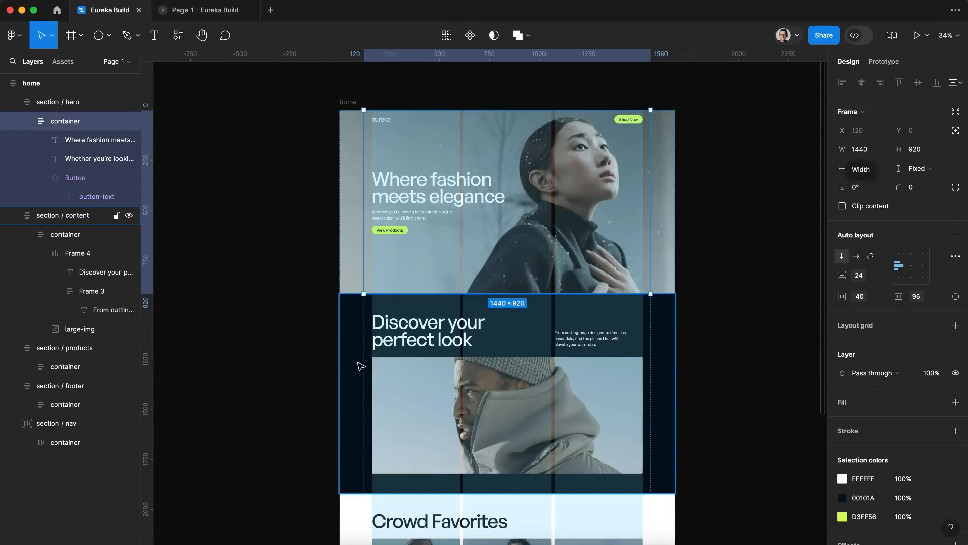
pyautogui.click(373, 359)
pyautogui.scroll(-5, 409, 408)
pyautogui.scroll(-2, 410, 410)
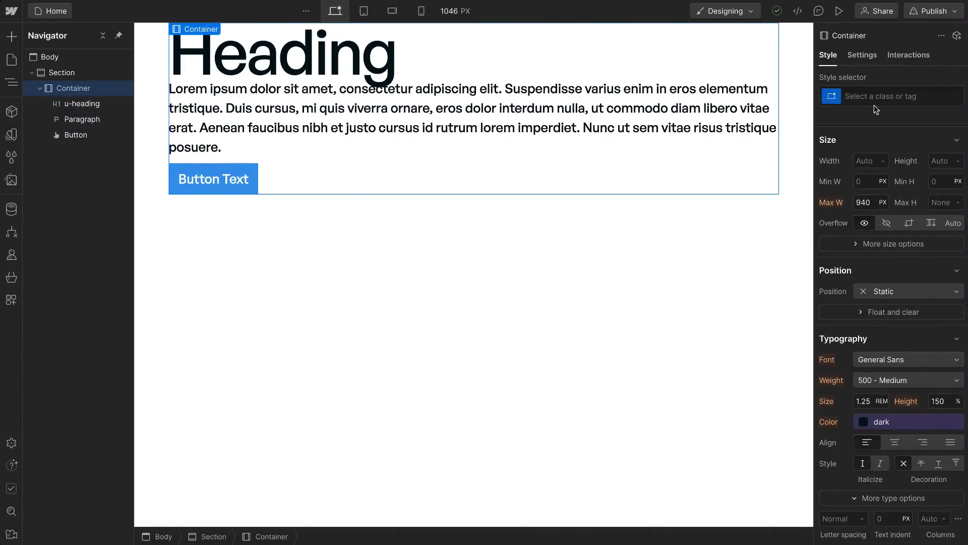
# Step: Create a class named u-container on the Container element in Webflow
pyautogui.click(873, 103)
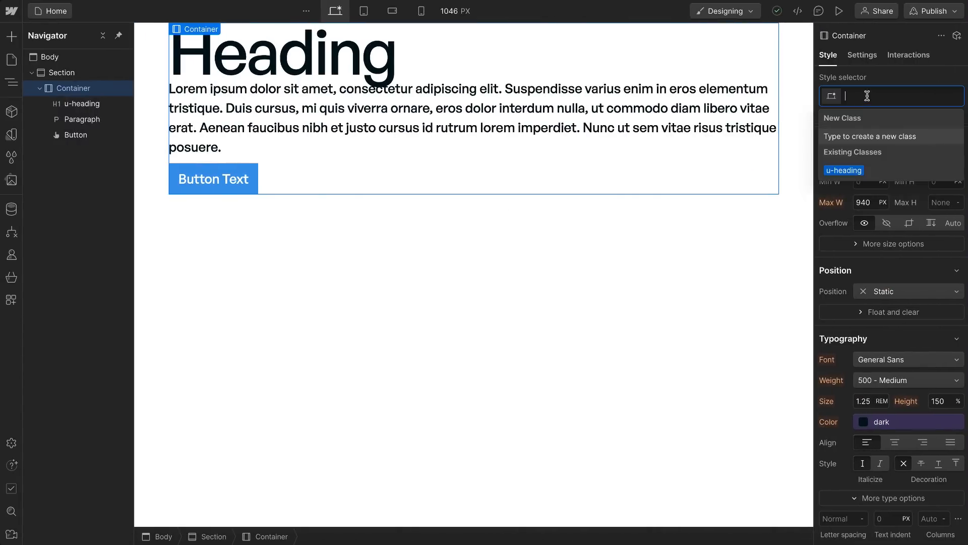
pyautogui.write('u-co')
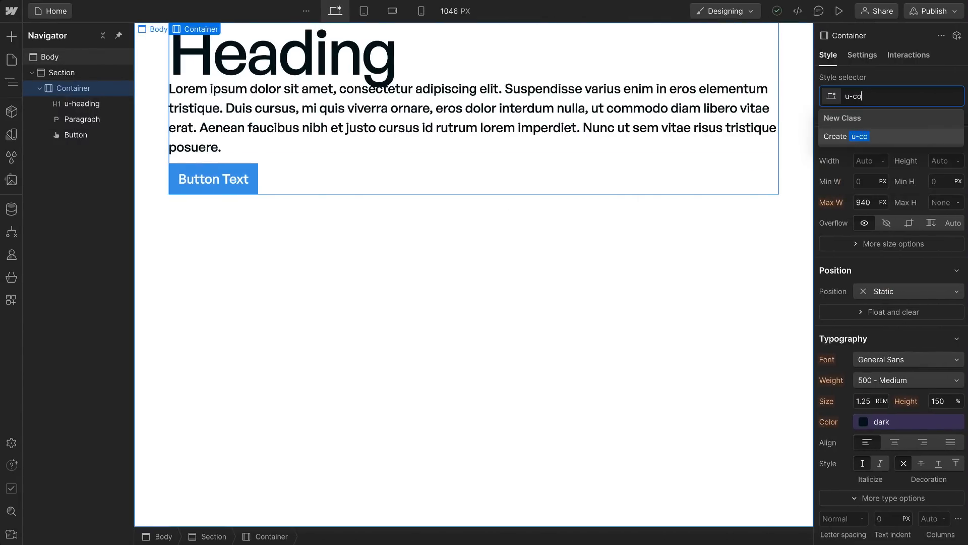
pyautogui.write('ntainer')
pyautogui.press('Return')
# Step: Set the container's maximum width to 90 rem, calculated as 1440/16
pyautogui.click(869, 202)
pyautogui.write('14')
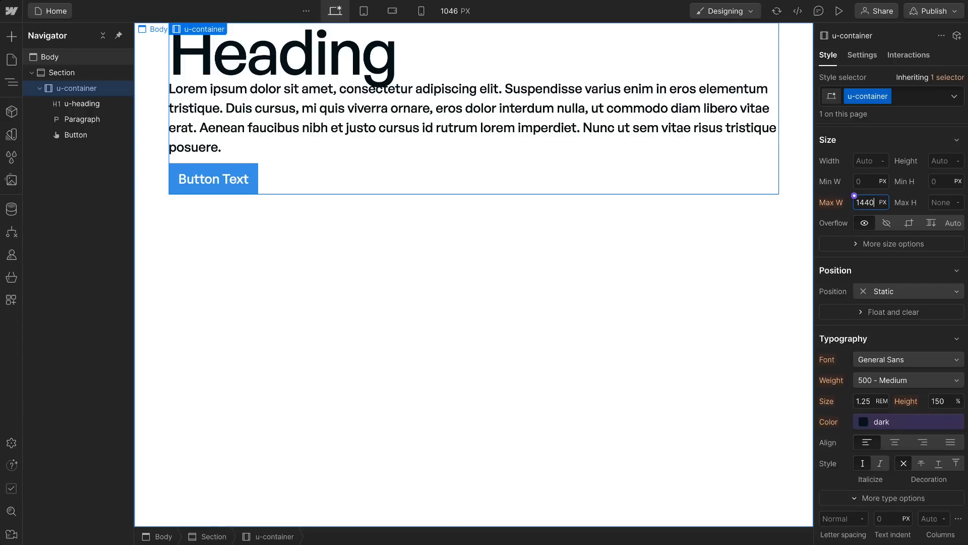
pyautogui.write('40/16rem')
pyautogui.press('Return')
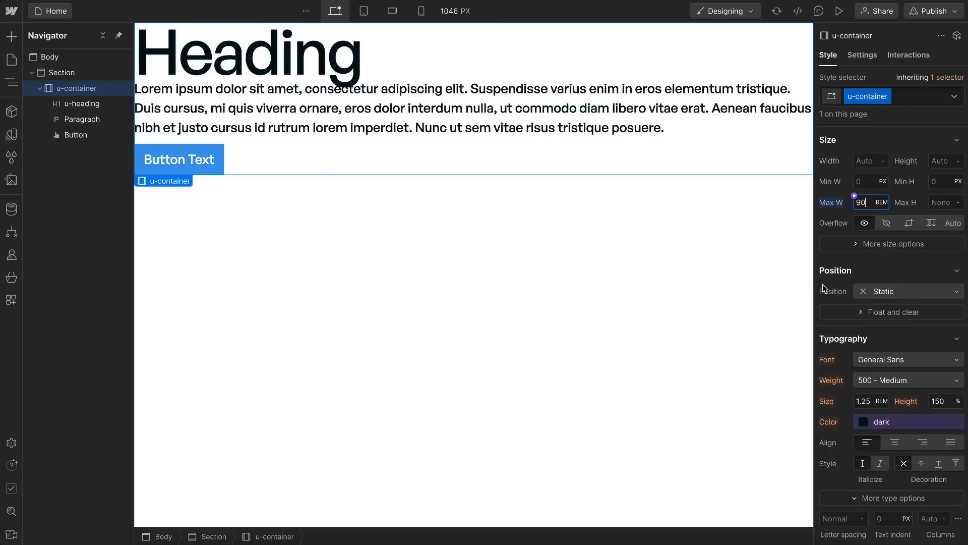
# Step: Set the canvas width to 1920 px to preview the container on a wide screen
pyautogui.click(447, 10)
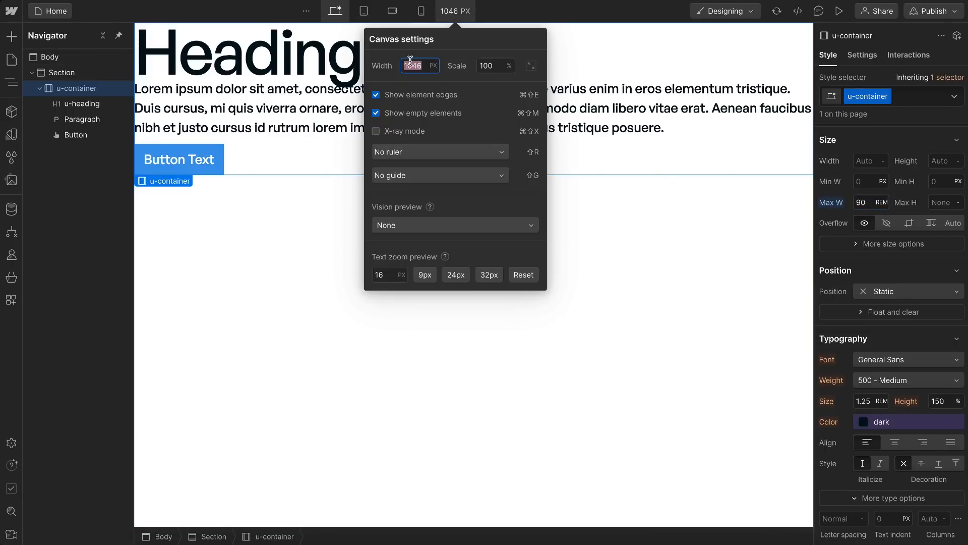
pyautogui.write('1920')
pyautogui.press('Return')
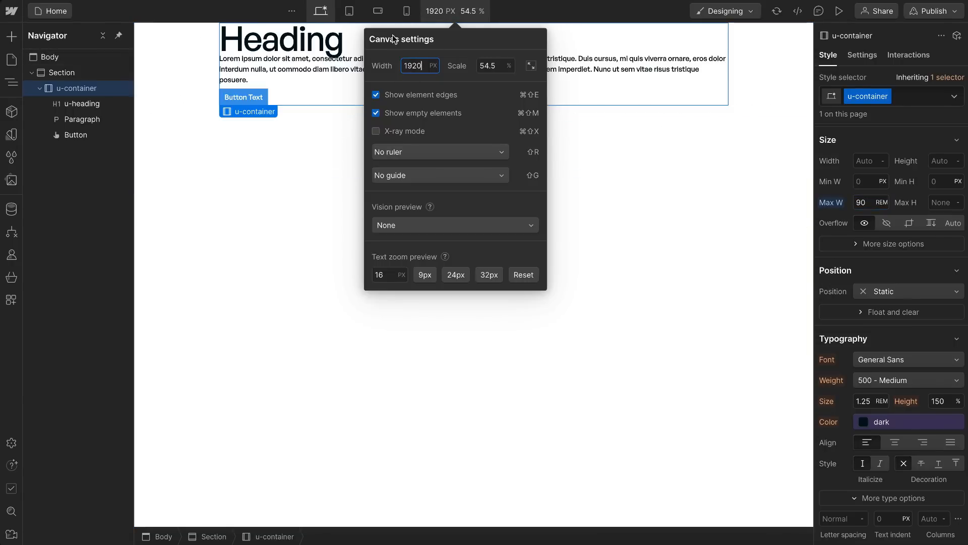
# Step: Set the left and right padding of the u-container class to 2.5 rem
pyautogui.click(476, 16)
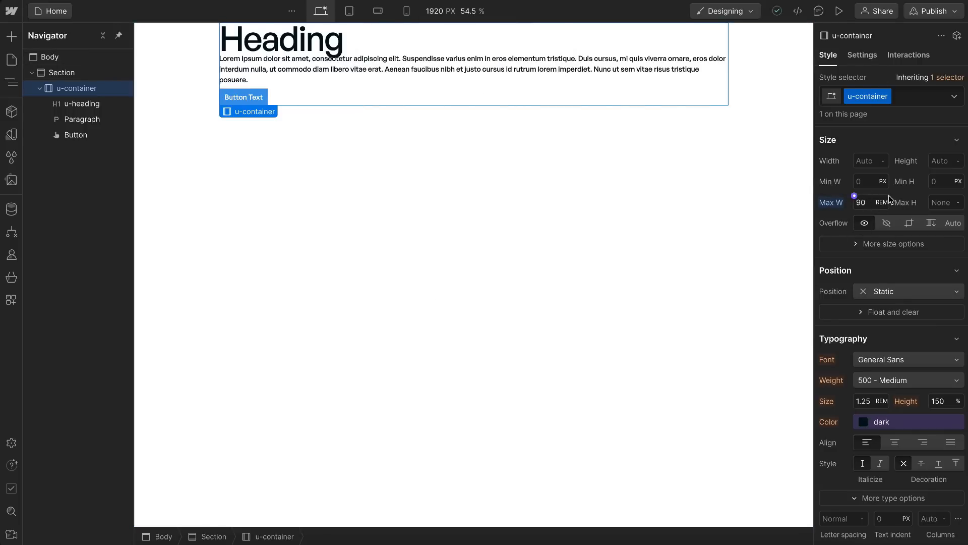
pyautogui.scroll(4, 889, 198)
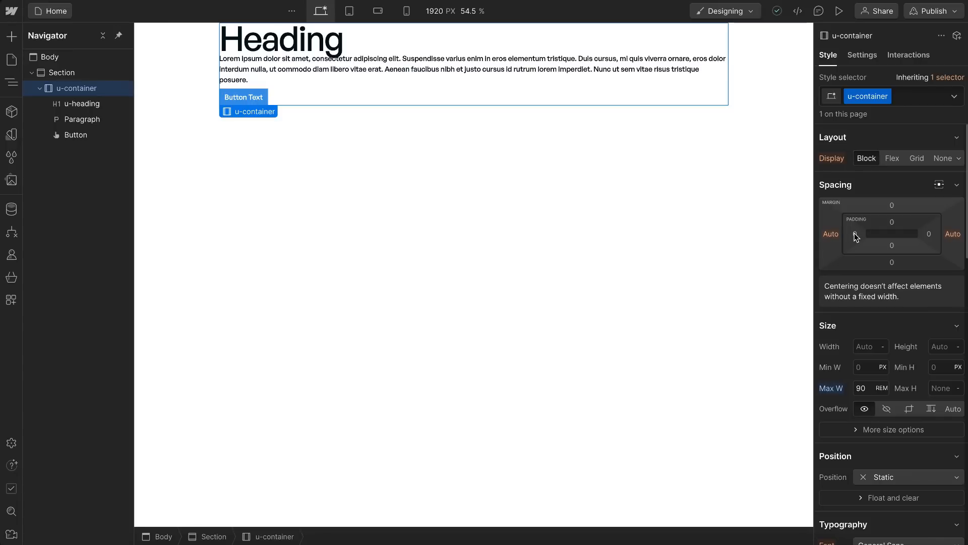
pyautogui.click(855, 235)
pyautogui.write('2.5rem')
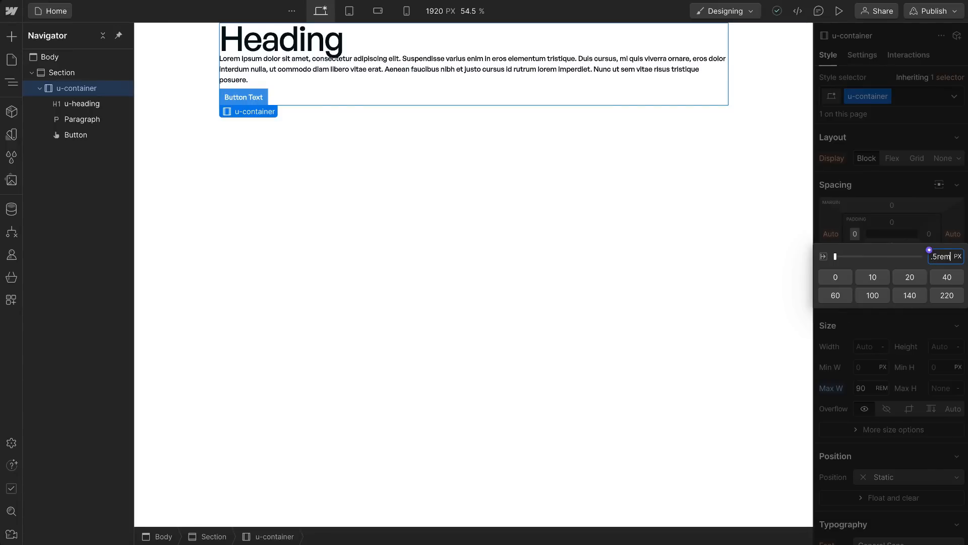
pyautogui.press('Return')
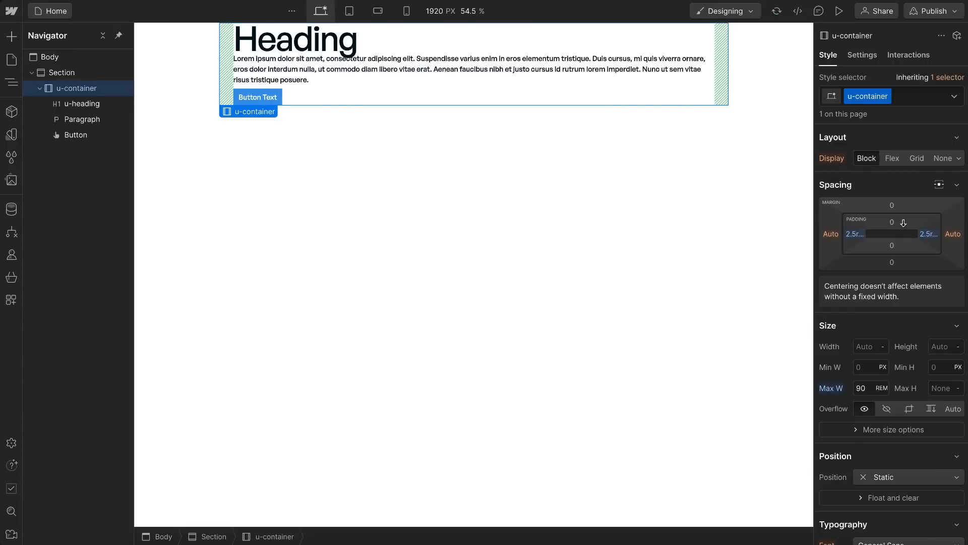
# Step: Set the top and bottom padding of the u-container class to 6 rem
pyautogui.click(892, 222)
pyautogui.write('6re')
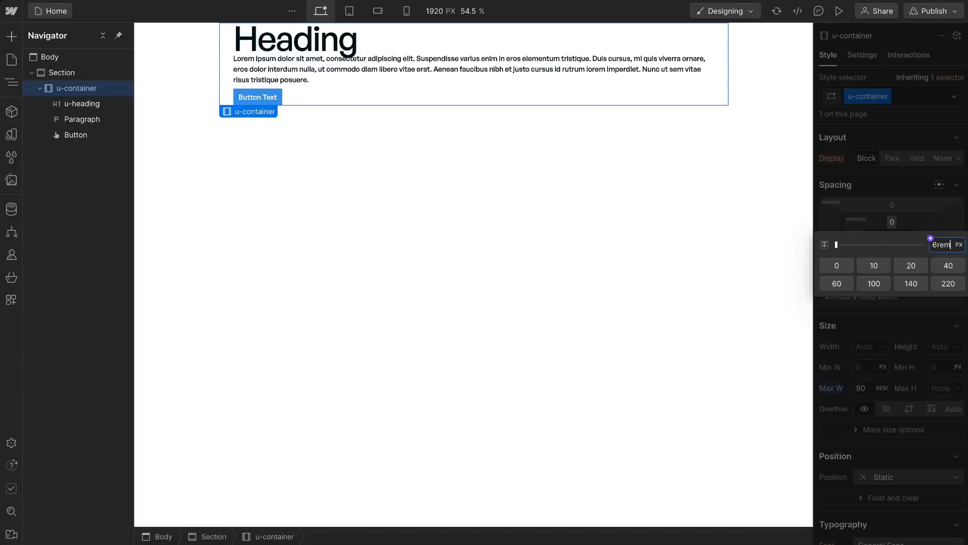
pyautogui.write('m')
pyautogui.press('Return')
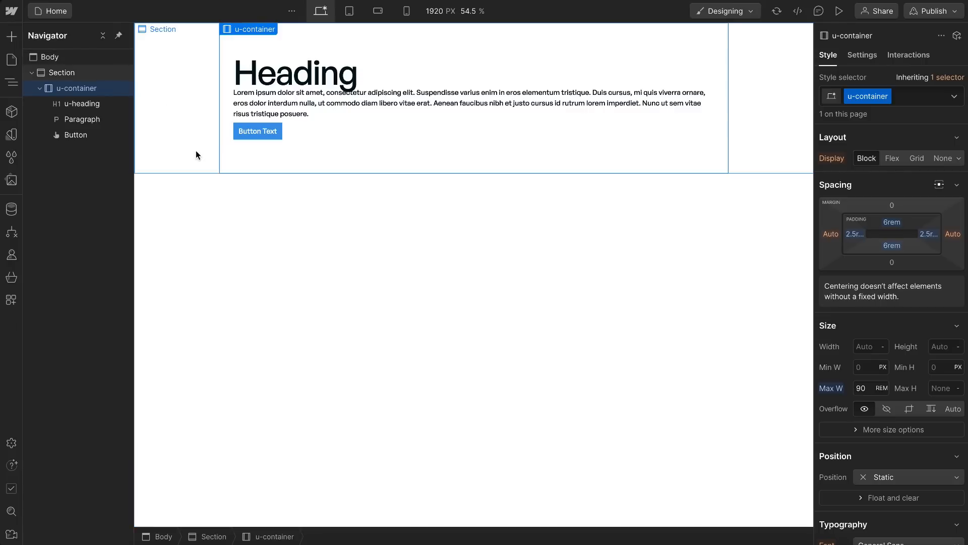
# Step: Switch to the Figma design, temporarily hide the hero section's image fill to compare its background with the content section, and restore the fill
pyautogui.click(75, 73)
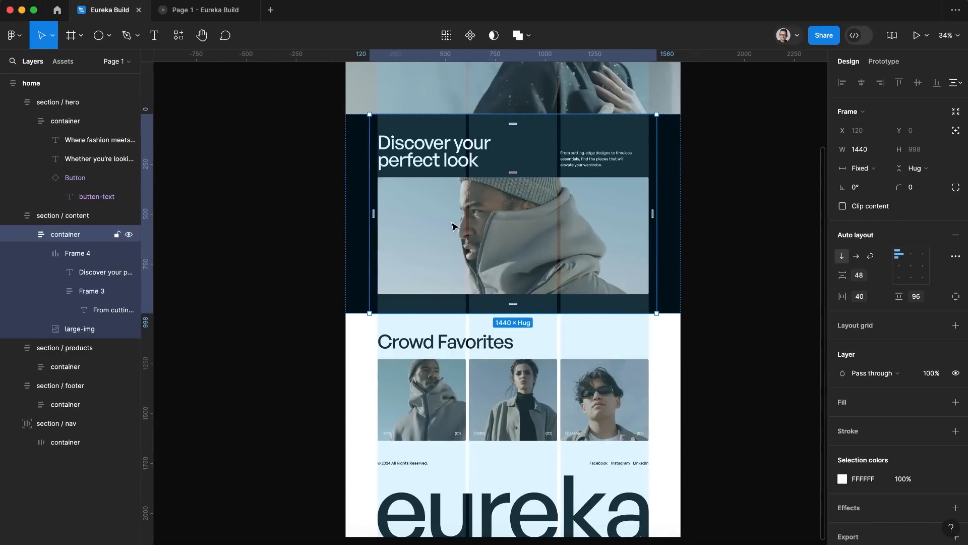
pyautogui.scroll(5, 386, 193)
pyautogui.click(370, 195)
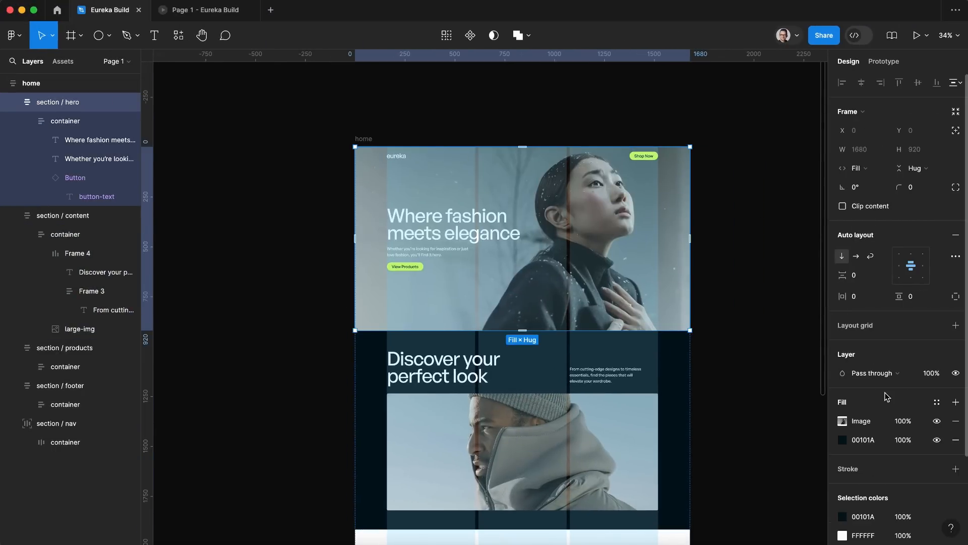
pyautogui.click(936, 422)
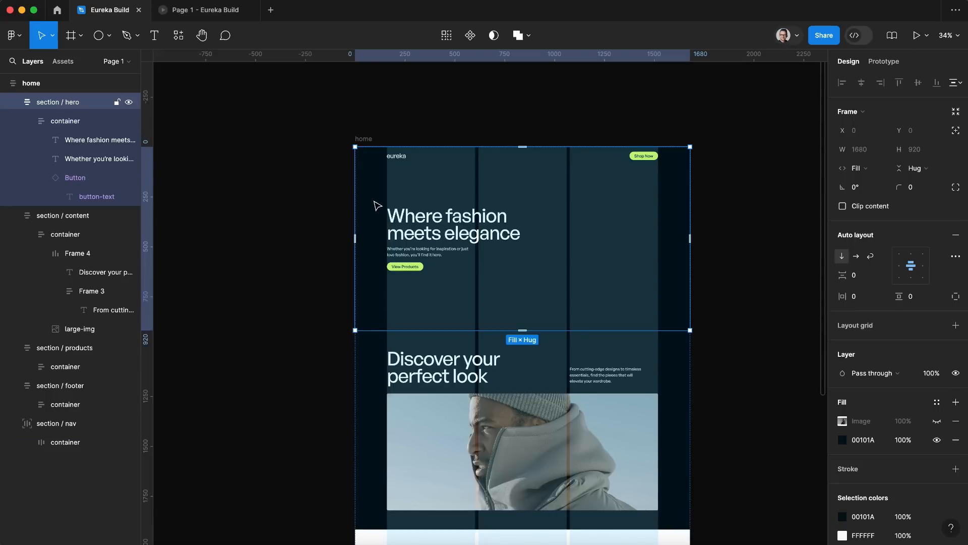
pyautogui.scroll(-5, 443, 232)
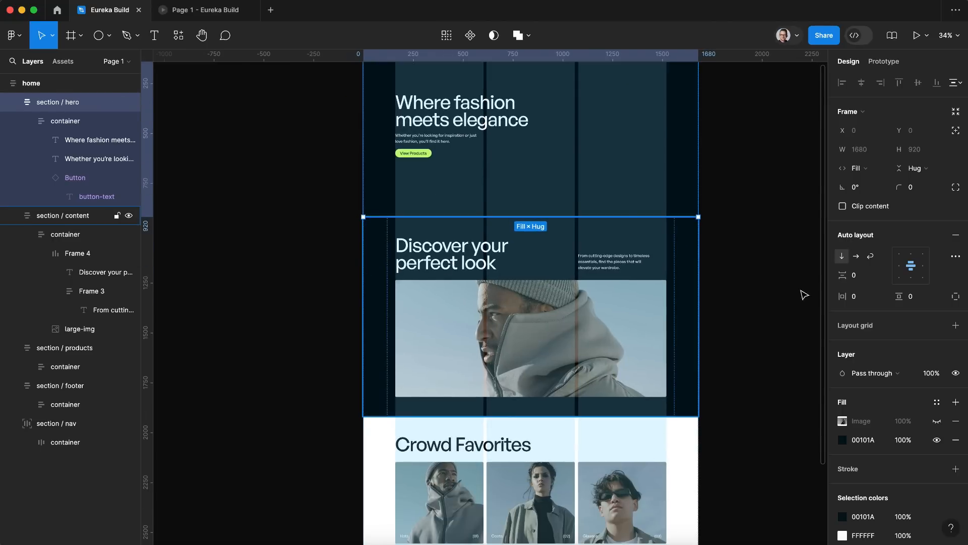
pyautogui.click(936, 422)
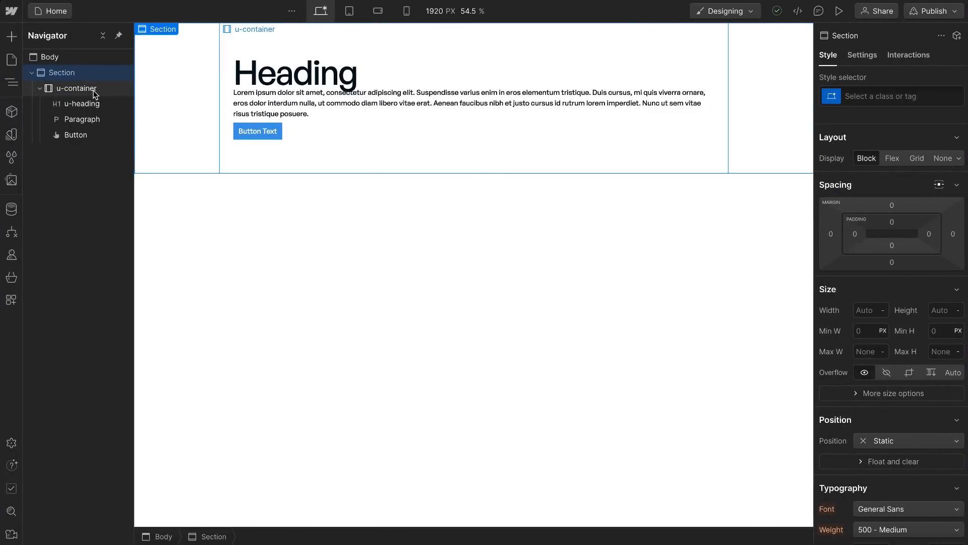
# Step: Switch back to Webflow and create a class named u-theme-dark on the Section element
pyautogui.click(94, 90)
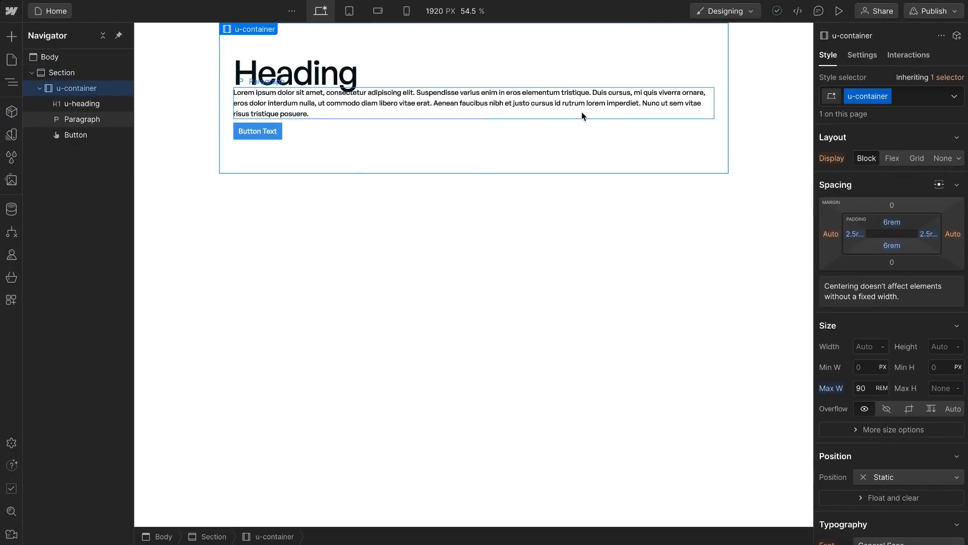
pyautogui.click(61, 72)
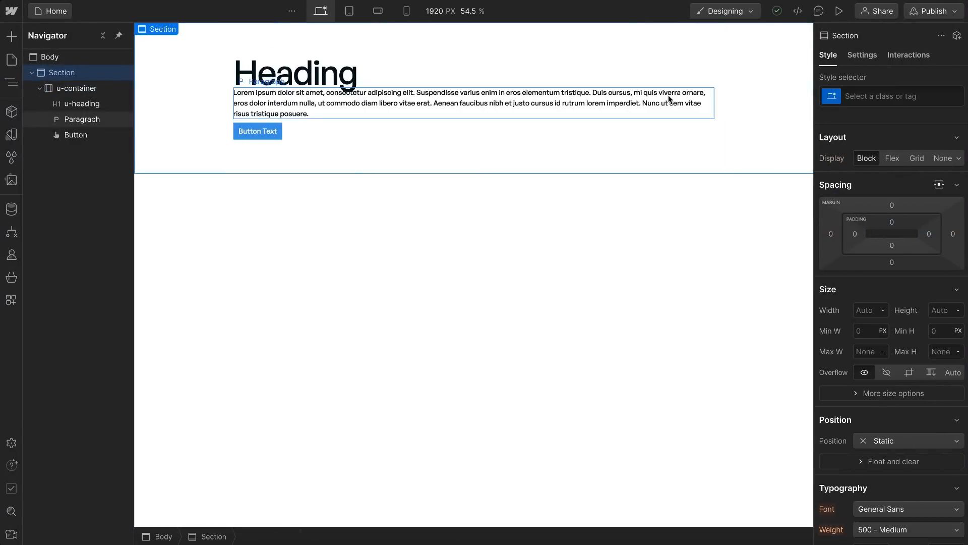
pyautogui.click(874, 95)
pyautogui.write('u=')
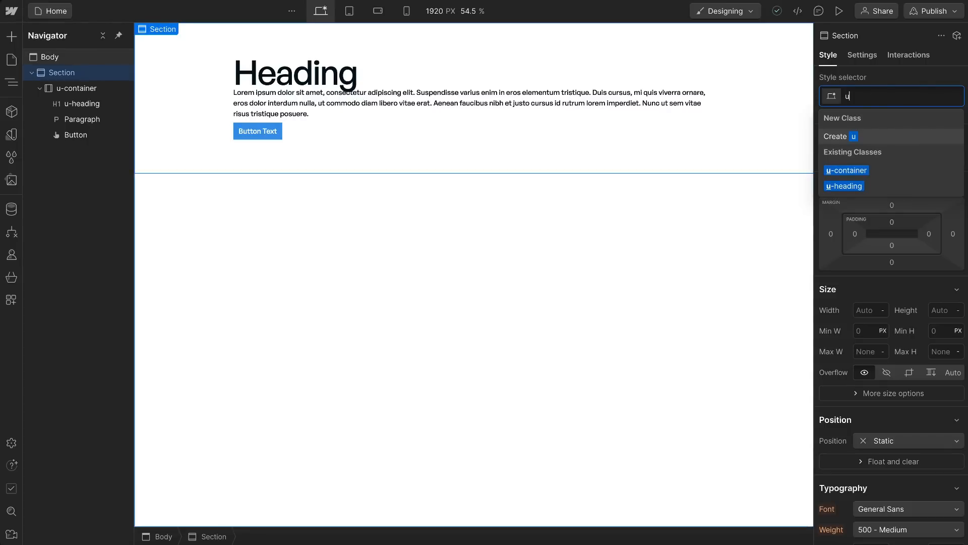
pyautogui.press('BackSpace')
pyautogui.write('-theme-dark')
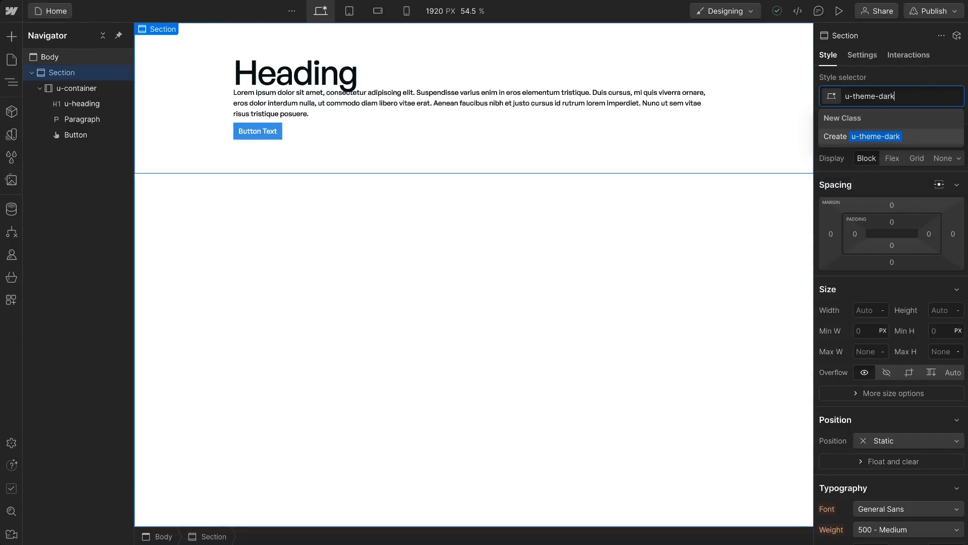
pyautogui.press('Return')
# Step: Set the background color of u-theme-dark to the dark variable
pyautogui.scroll(-10, 891, 286)
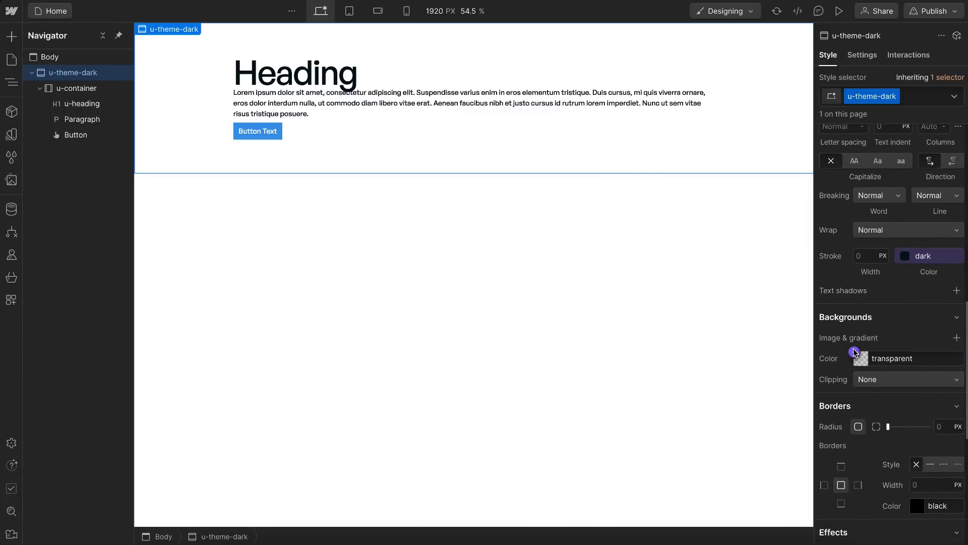
pyautogui.click(854, 353)
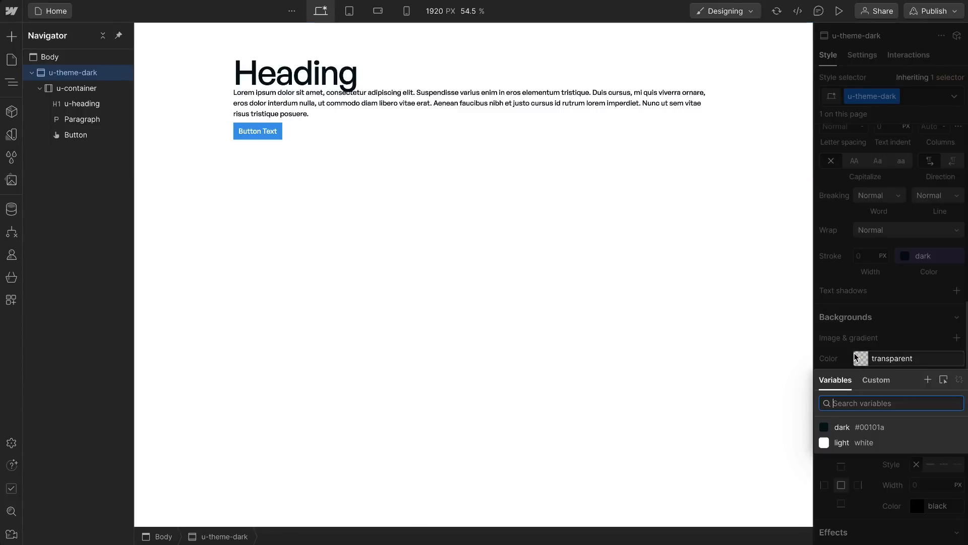
pyautogui.click(848, 428)
pyautogui.press('Escape')
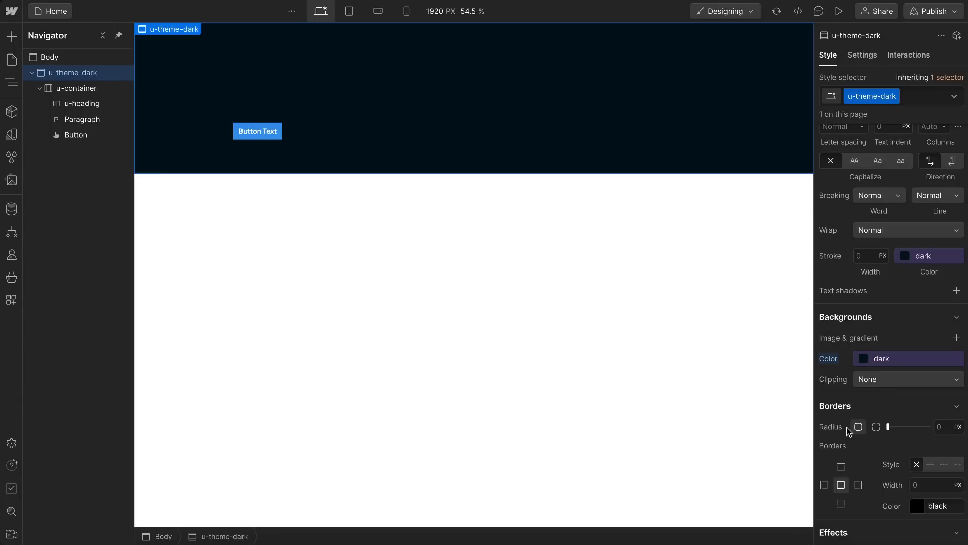
# Step: Set the text color of u-theme-dark to the light variable
pyautogui.scroll(1, 873, 338)
pyautogui.scroll(3, 873, 337)
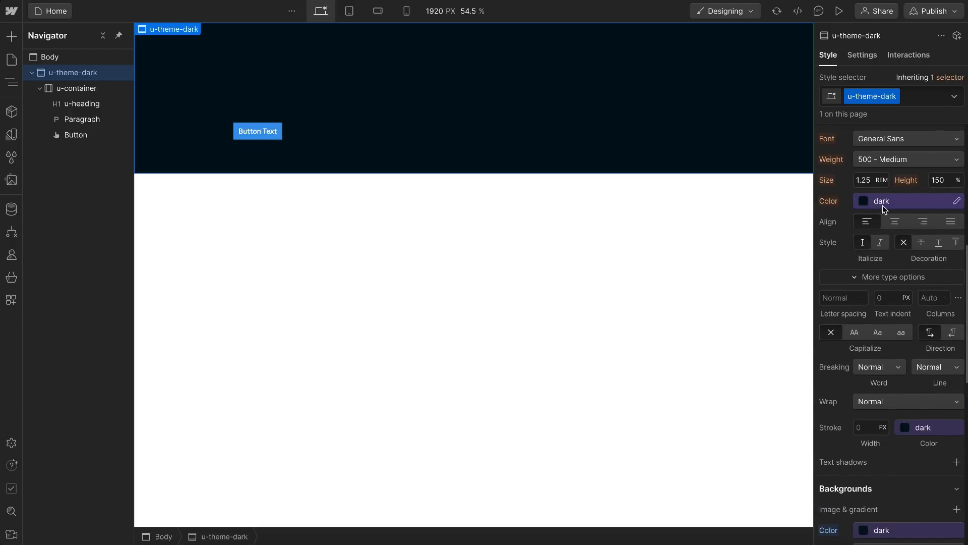
pyautogui.click(883, 204)
pyautogui.click(847, 286)
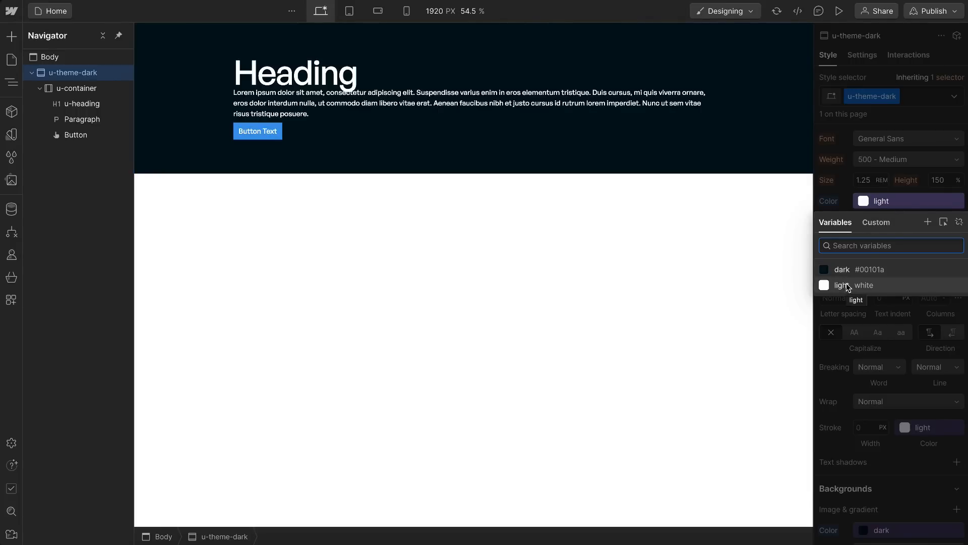
pyautogui.click(846, 284)
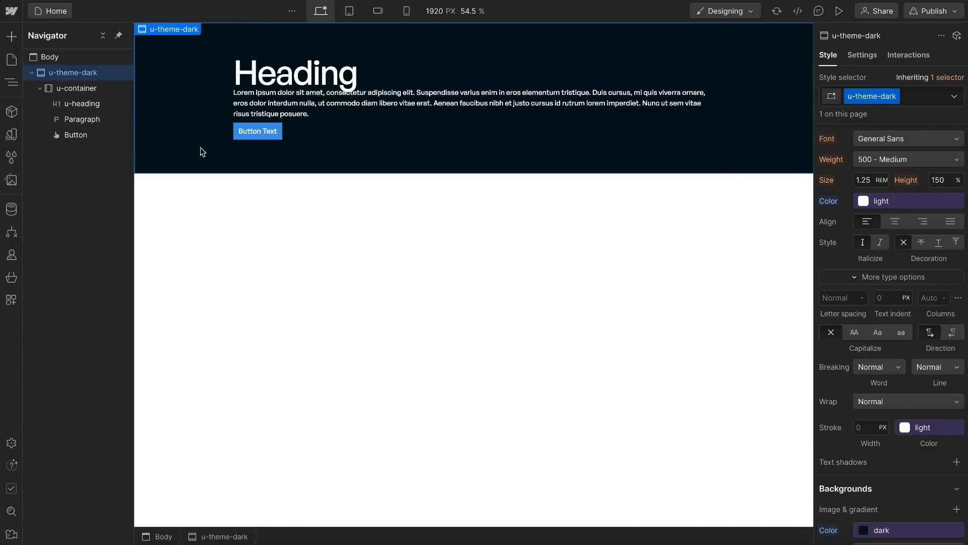
# Step: Compare the hero section and its container in the Figma design with the section and u-container in Webflow
pyautogui.hotkey('ctrl', 'Right')
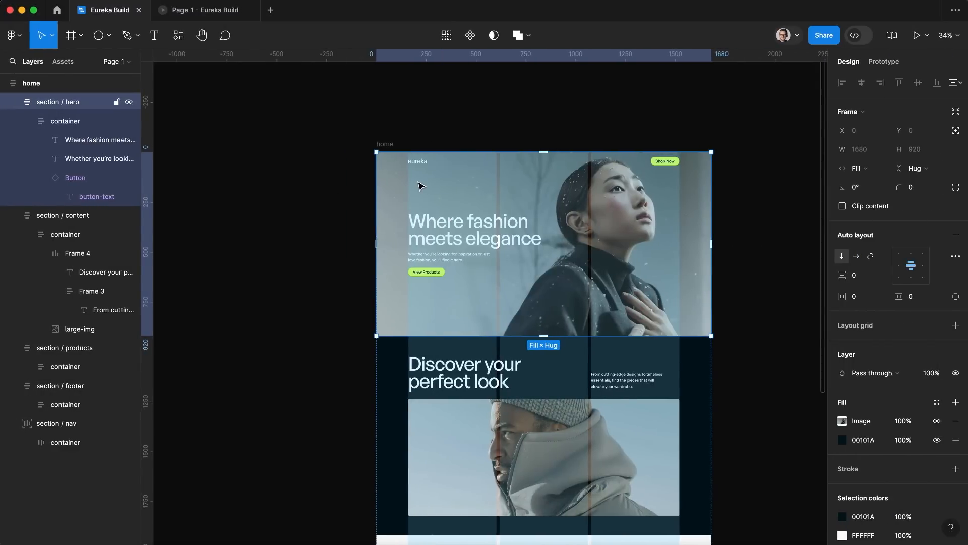
pyautogui.doubleClick(418, 185)
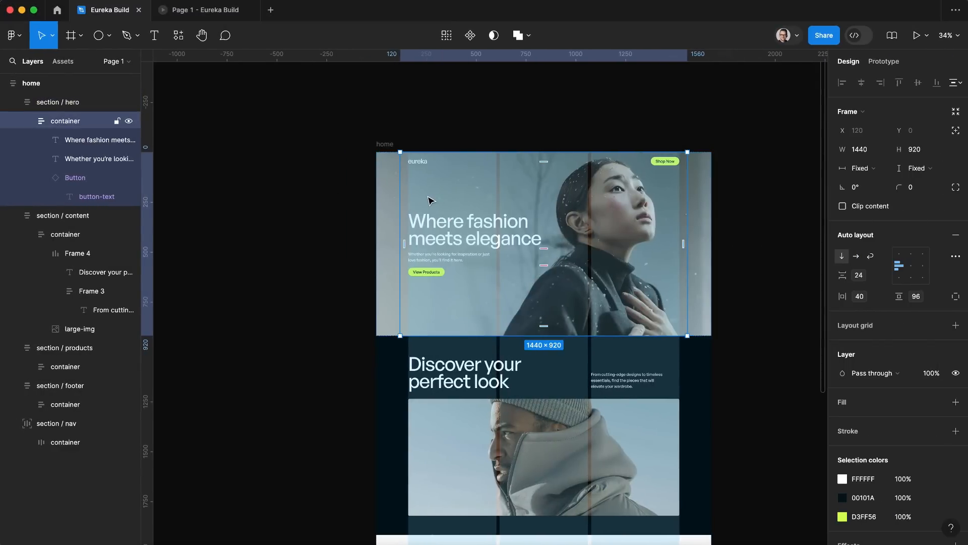
pyautogui.hotkey('ctrl', 'Left')
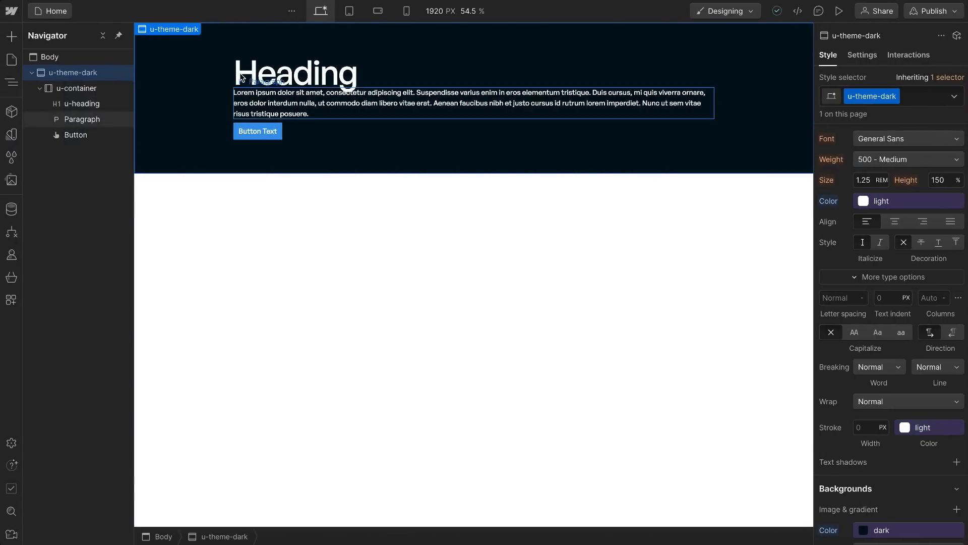
pyautogui.click(229, 68)
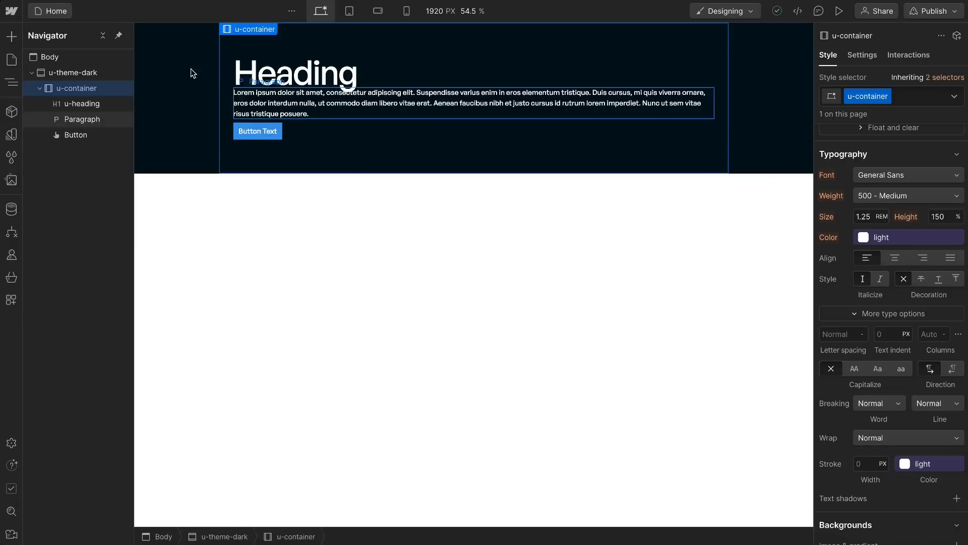
pyautogui.click(174, 84)
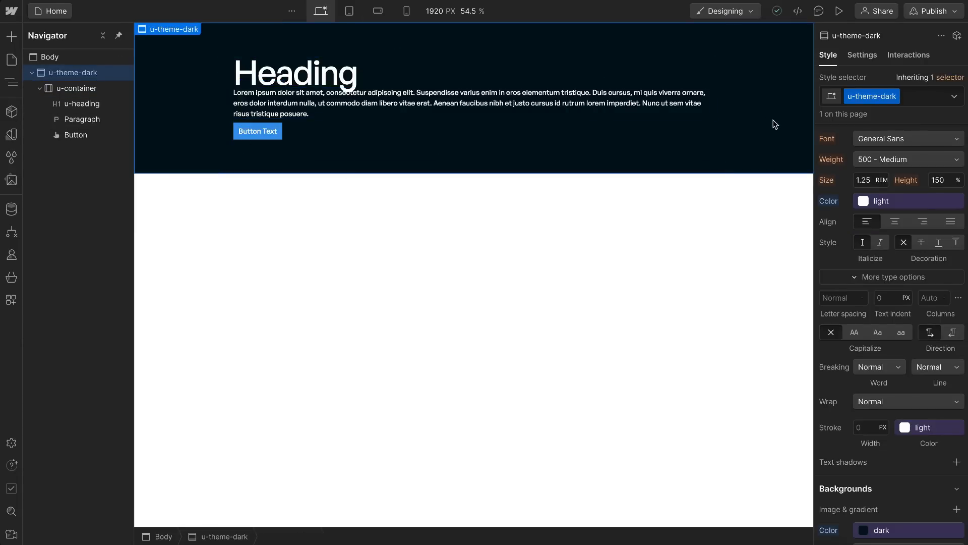
pyautogui.hotkey('ctrl', 'Right')
pyautogui.hscroll(3, 478, 204)
pyautogui.scroll(-1, 477, 204)
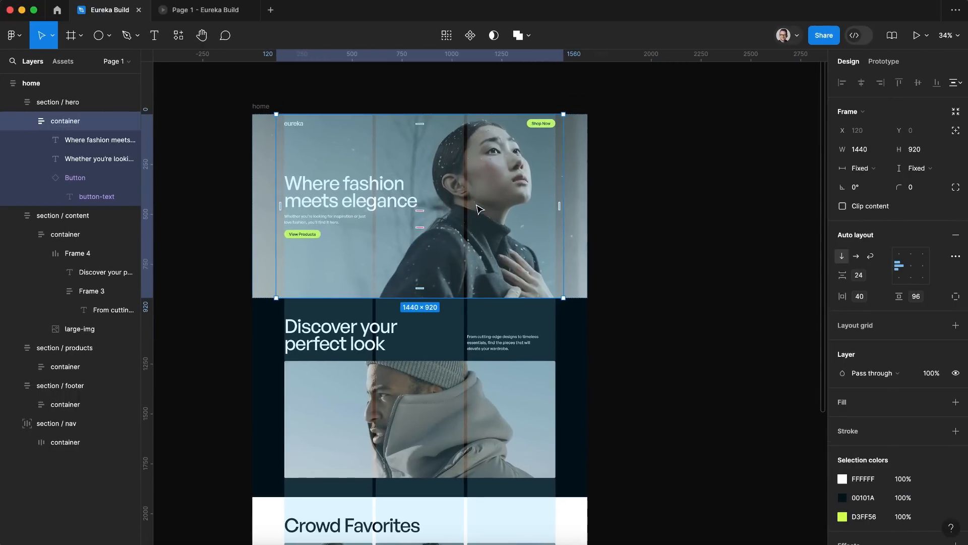
pyautogui.click(264, 158)
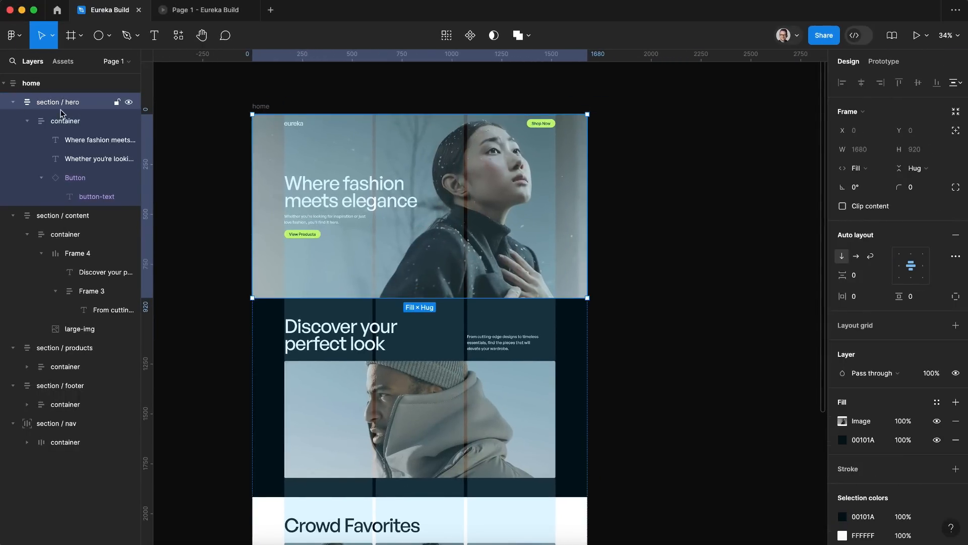
pyautogui.hotkey('ctrl', 'Left')
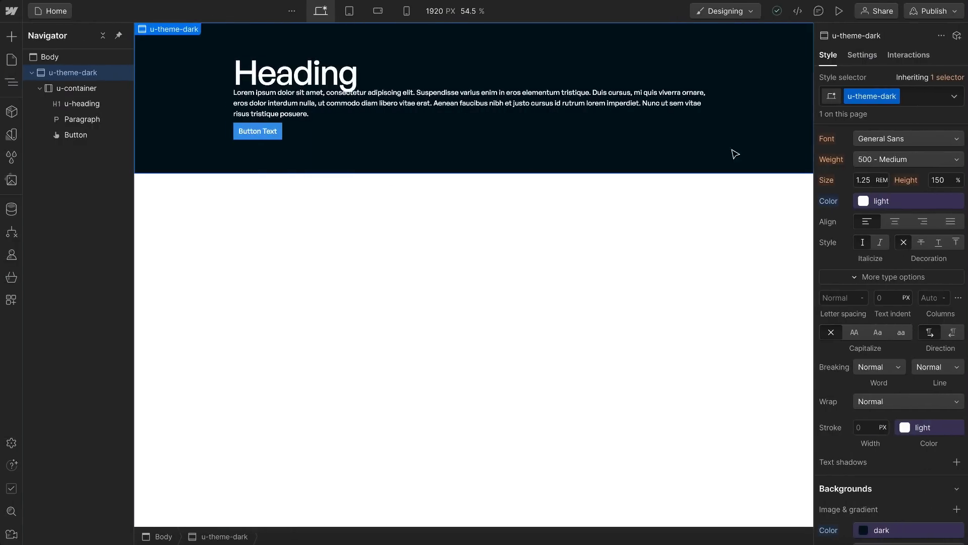
# Step: Remove u-theme-dark from the section and create a class named hero_section on it instead
pyautogui.click(926, 95)
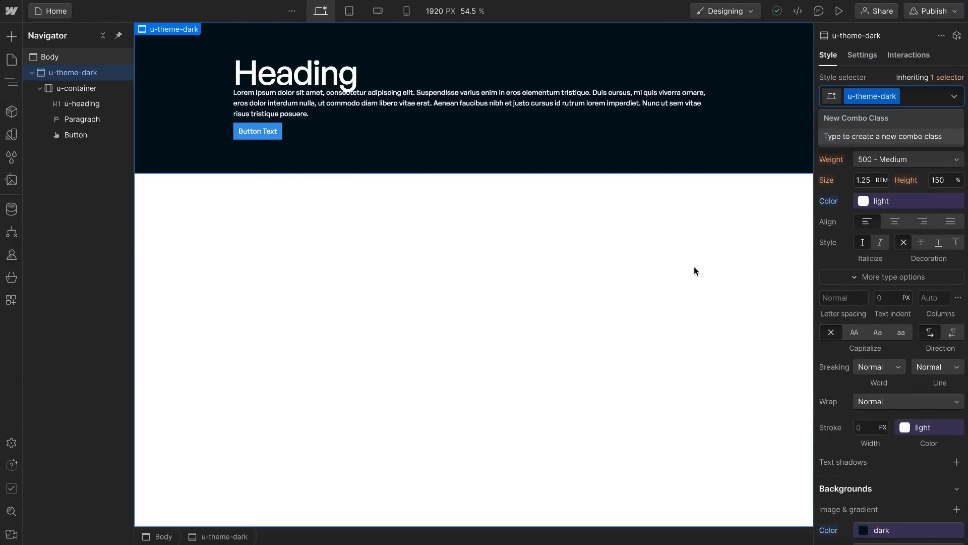
pyautogui.press('BackSpace')
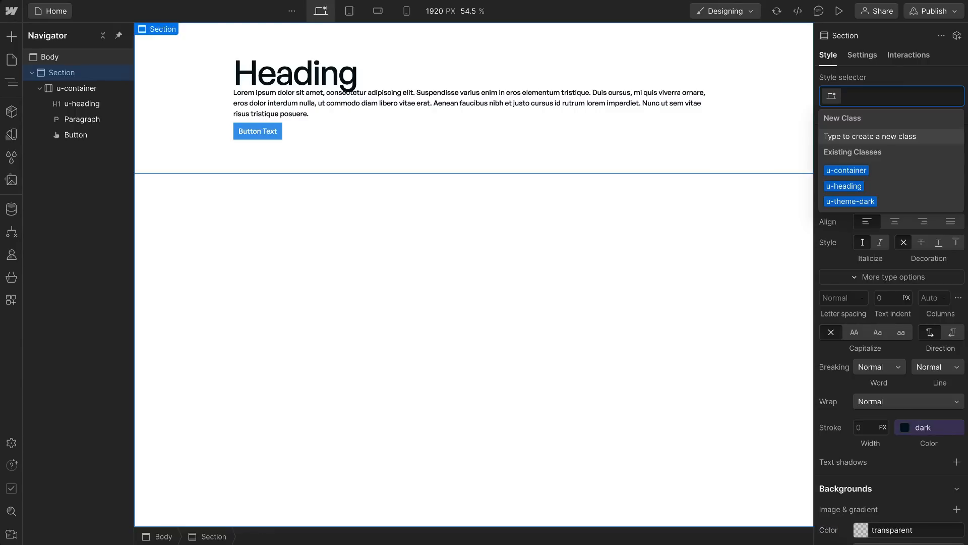
pyautogui.write('hero')
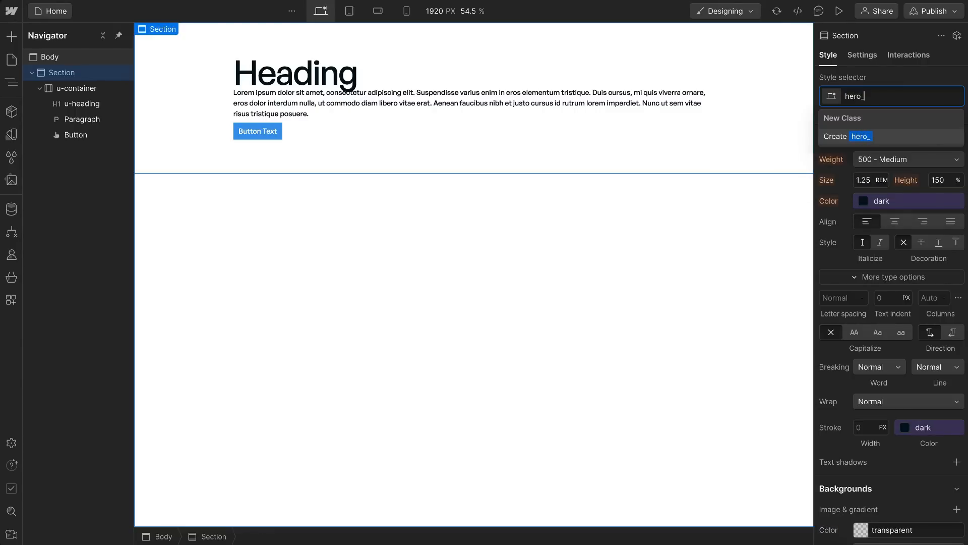
pyautogui.write('_section')
pyautogui.press('Return')
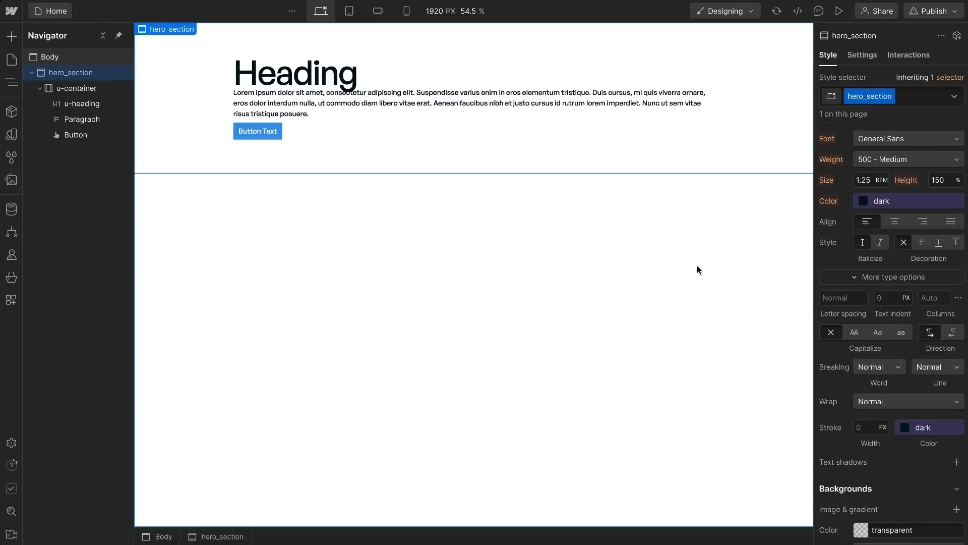
# Step: Add the existing u-theme-dark class to the section as a second class after hero_section
pyautogui.click(919, 99)
pyautogui.write('u-')
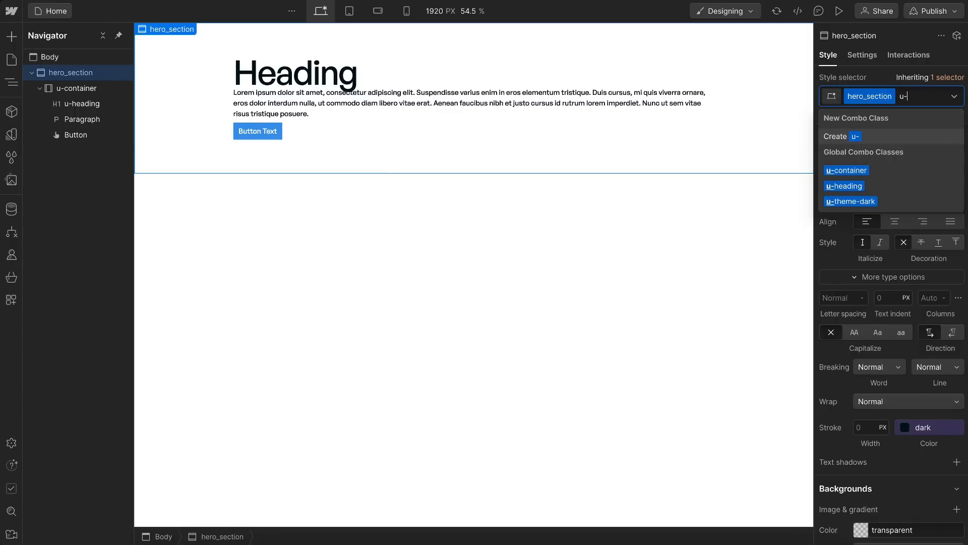
pyautogui.write('the')
pyautogui.click(848, 171)
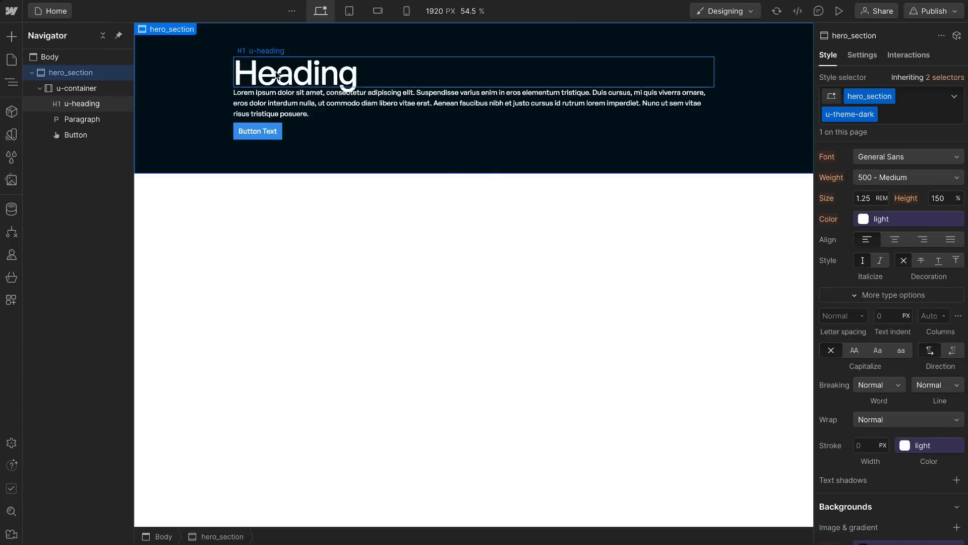
# Step: Duplicate the u-heading H1 in the hero container twice
pyautogui.click(299, 81)
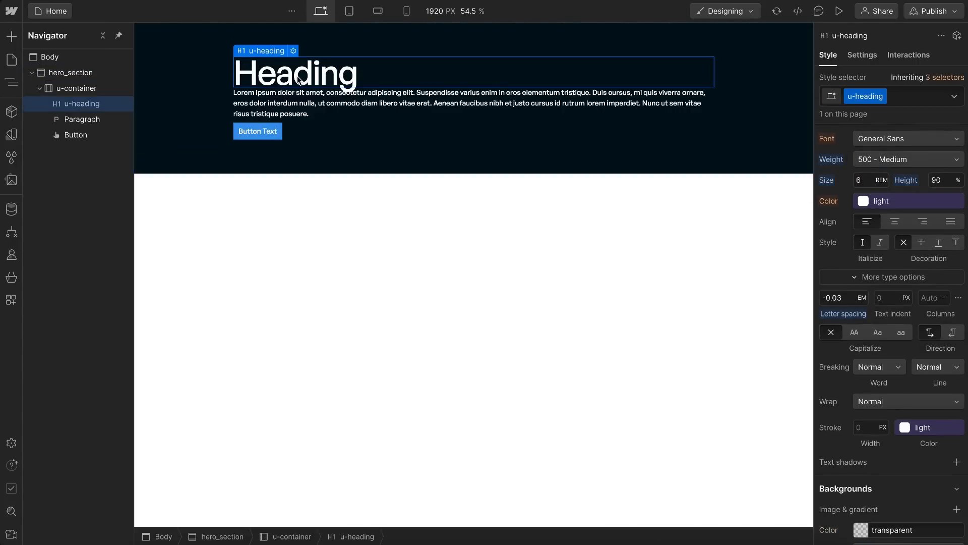
pyautogui.rightClick(284, 80)
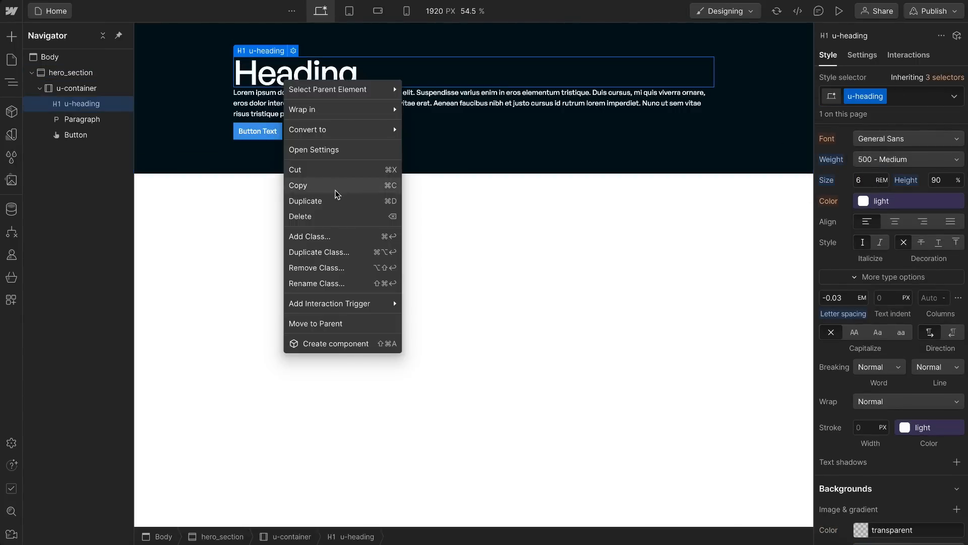
pyautogui.click(305, 201)
pyautogui.press('super+d')
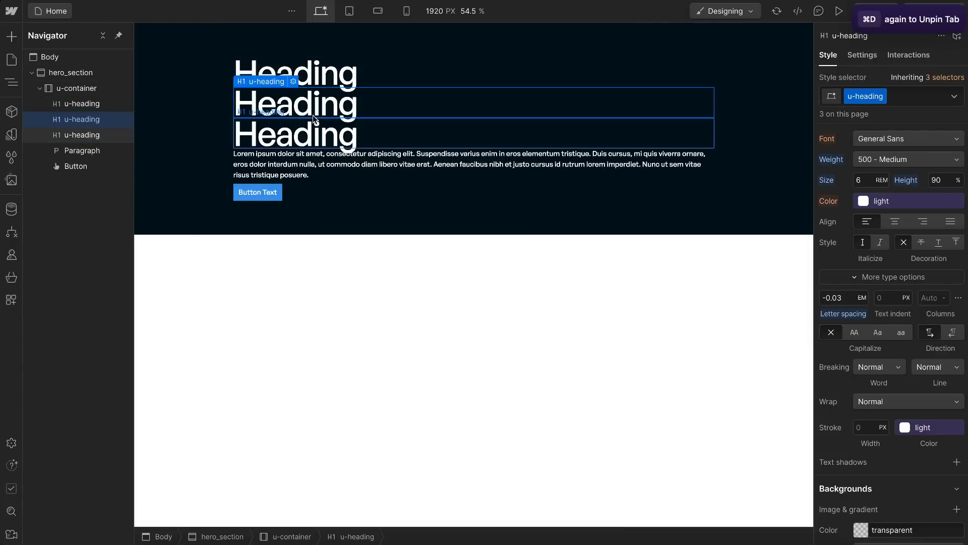
# Step: Add a combo class named hero to the second heading and set its capitalization to all caps
pyautogui.click(919, 101)
pyautogui.write('hero')
pyautogui.press('Return')
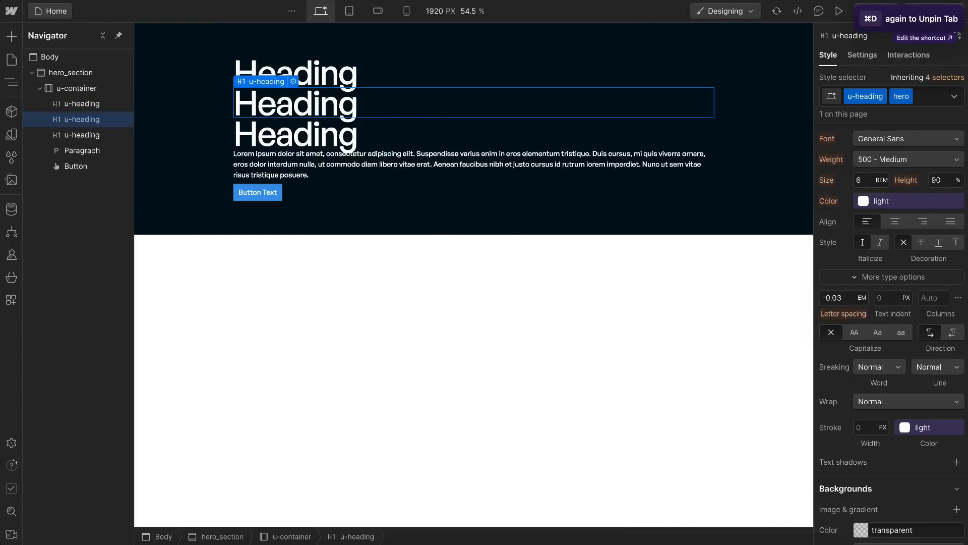
pyautogui.click(854, 331)
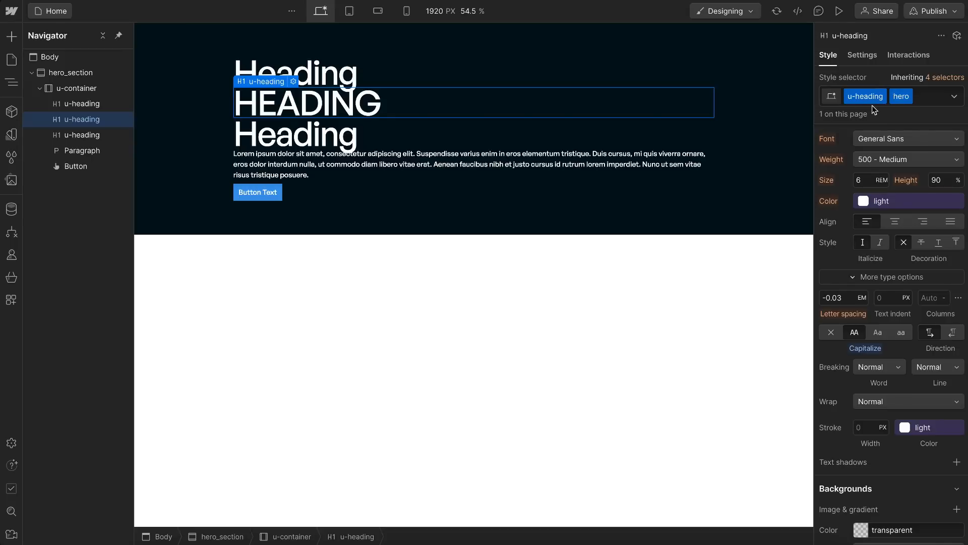
# Step: Apply the existing hero combo class to the third heading and compare it with the second one
pyautogui.click(704, 144)
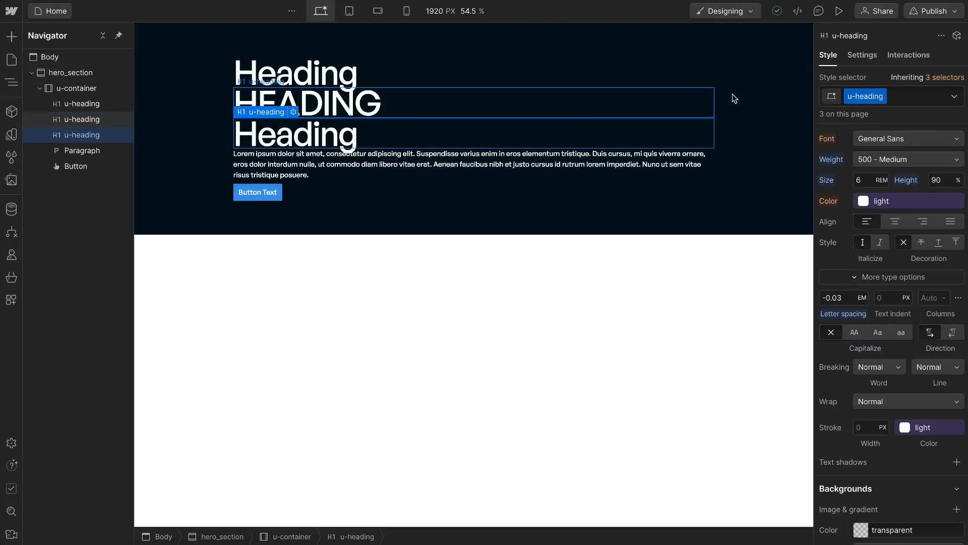
pyautogui.click(908, 97)
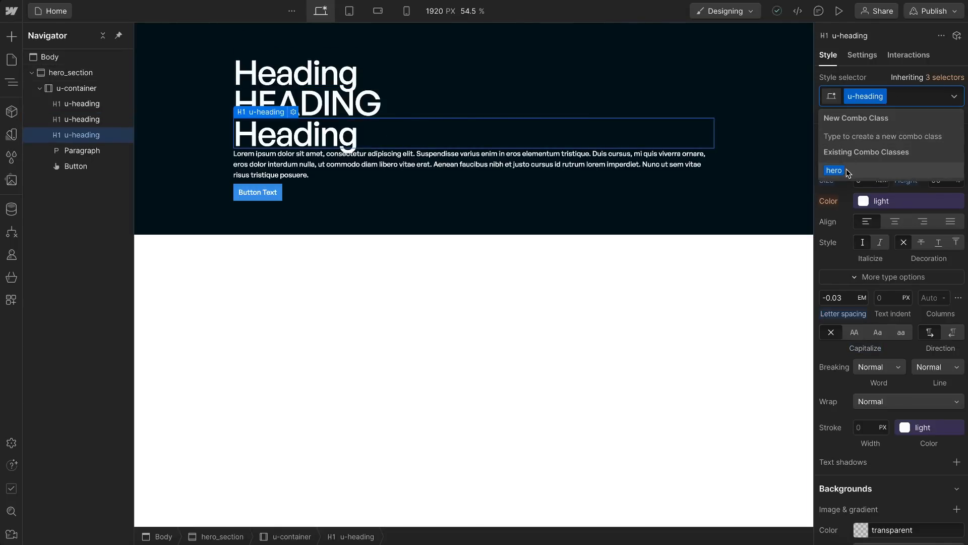
pyautogui.click(847, 170)
pyautogui.click(412, 106)
pyautogui.click(403, 129)
pyautogui.click(402, 108)
pyautogui.click(405, 137)
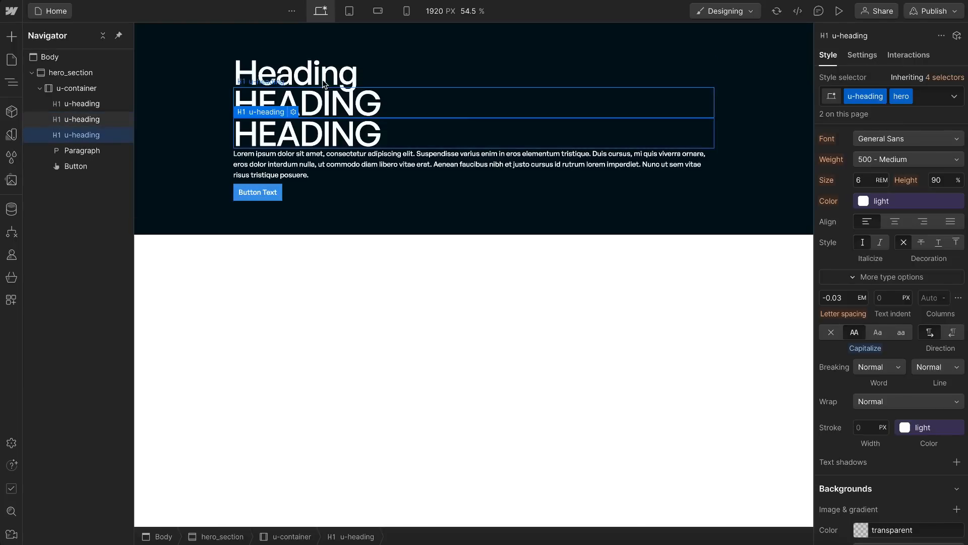
# Step: Try a font size of 4 rem on the base u-heading class and return it to 6 rem
pyautogui.click(284, 72)
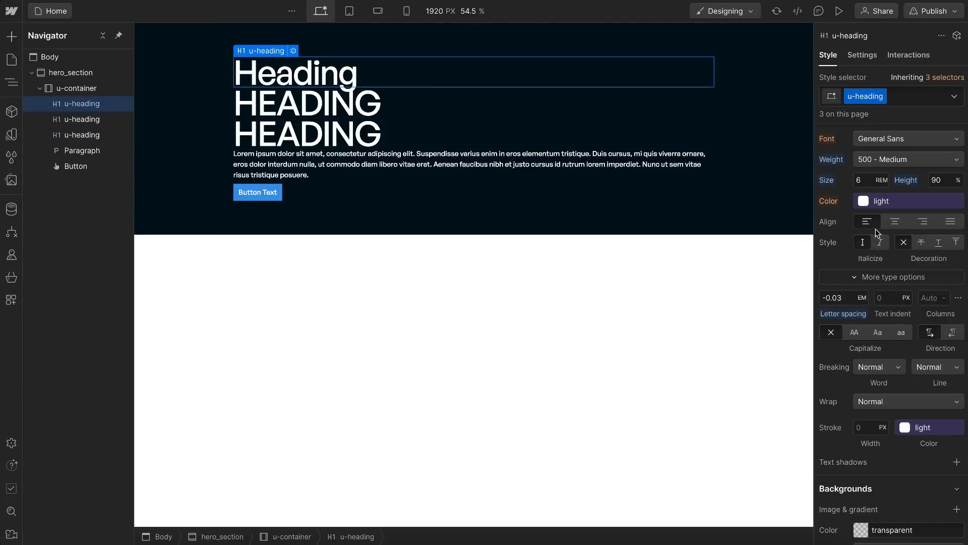
pyautogui.click(863, 180)
pyautogui.write('5')
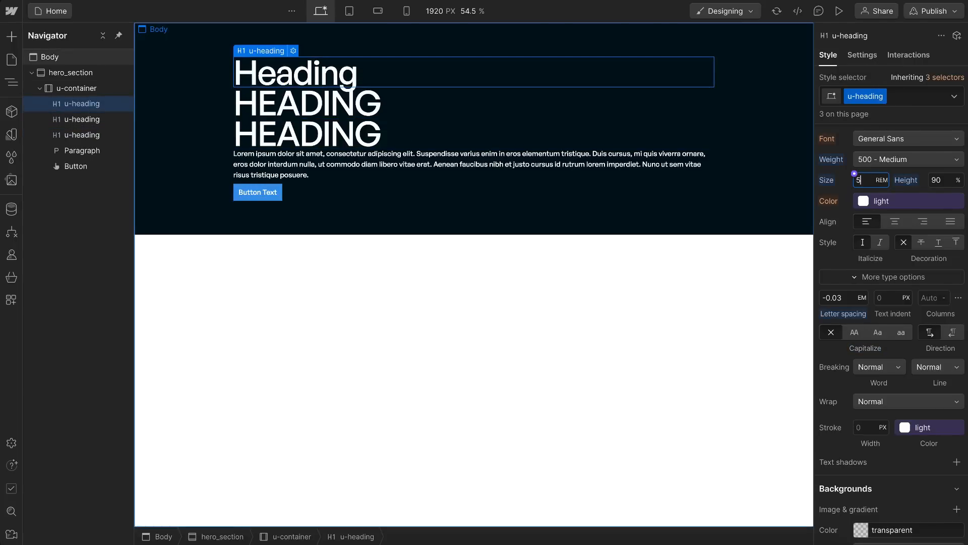
pyautogui.press('BackSpace')
pyautogui.write('4')
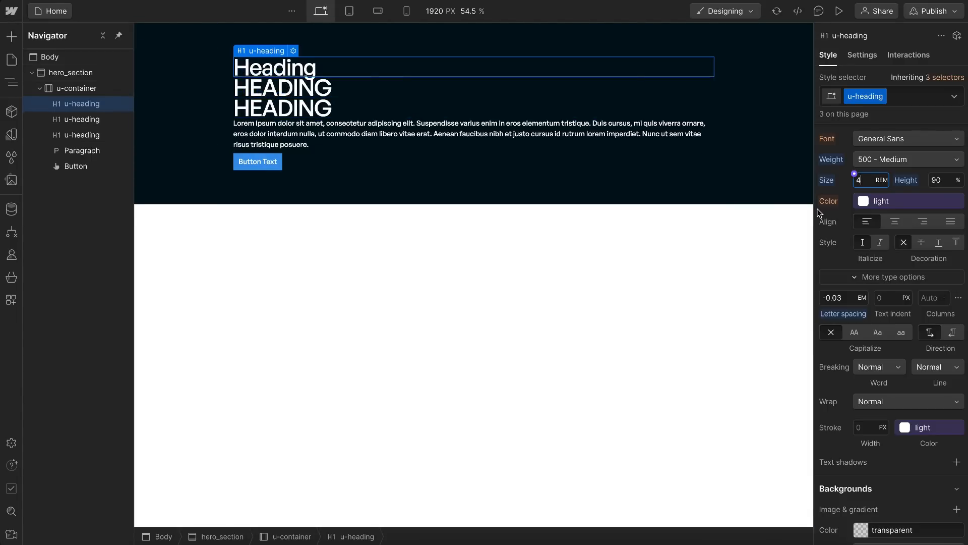
pyautogui.press('Up')
pyautogui.press('Up')
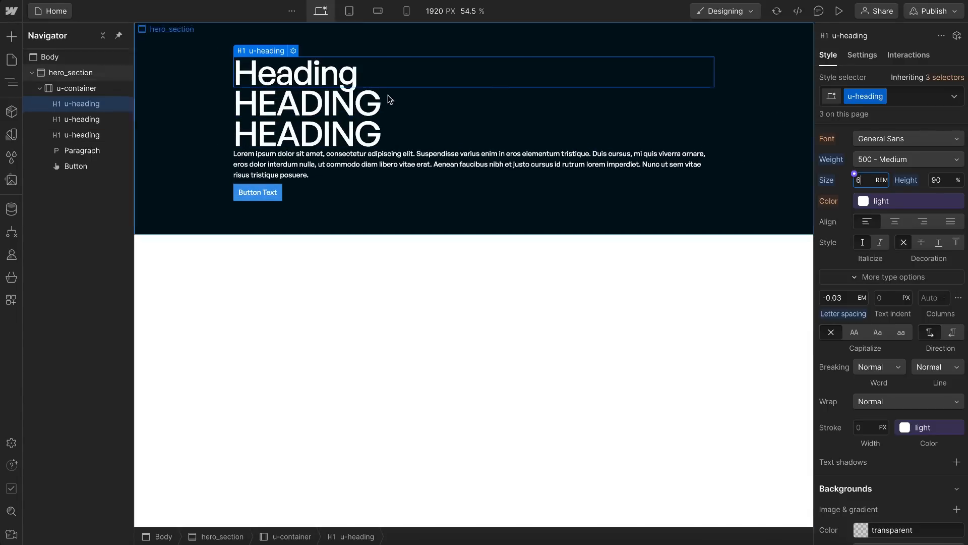
# Step: Delete the two duplicated headings that carry the hero combo class
pyautogui.click(360, 115)
pyautogui.press('Delete')
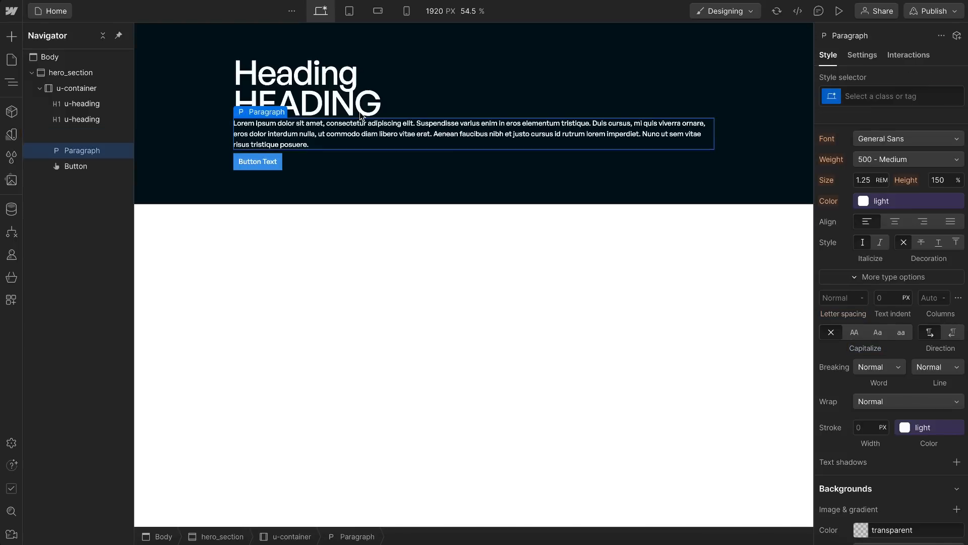
pyautogui.click(360, 112)
pyautogui.press('Delete')
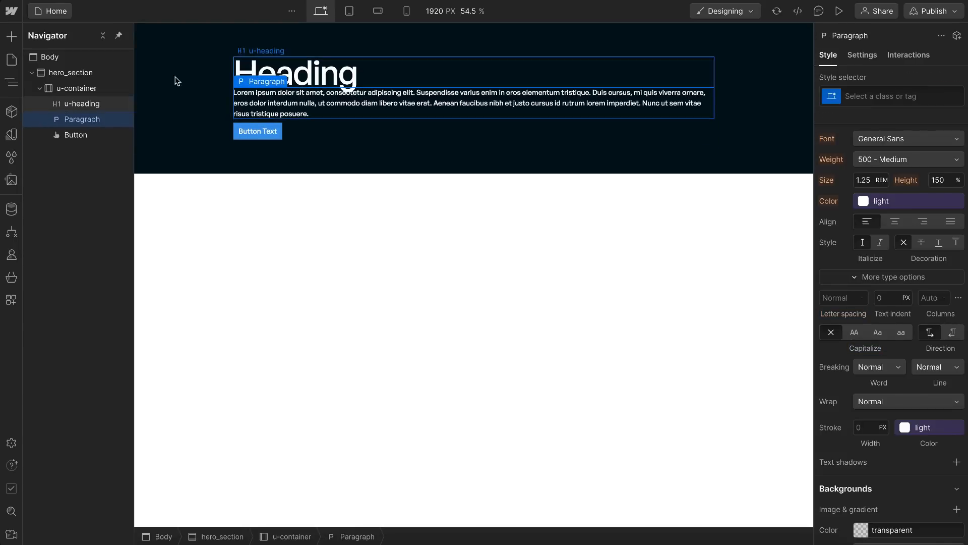
# Step: Remove u-container from the container, create a hero_container class on it, and add u-container back as the second class
pyautogui.click(90, 89)
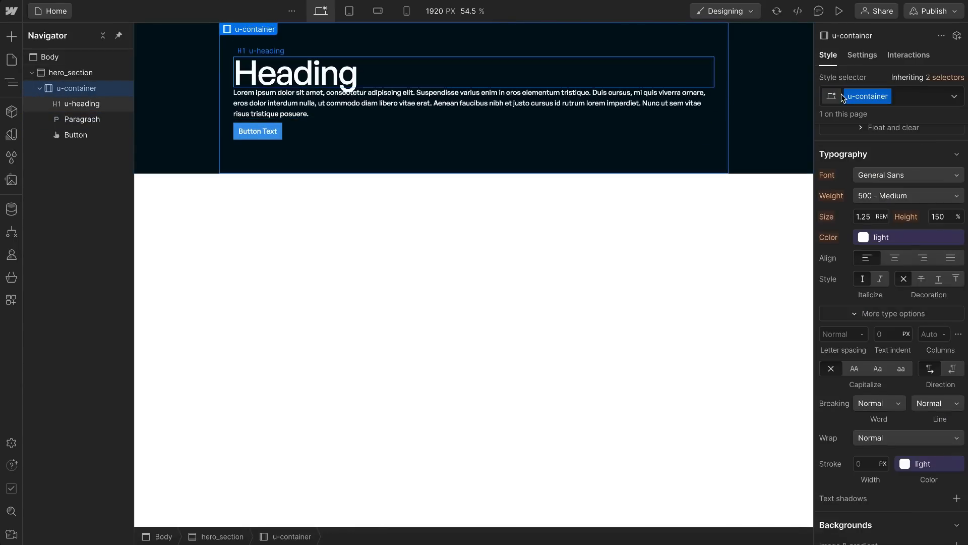
pyautogui.click(907, 95)
pyautogui.press('BackSpace')
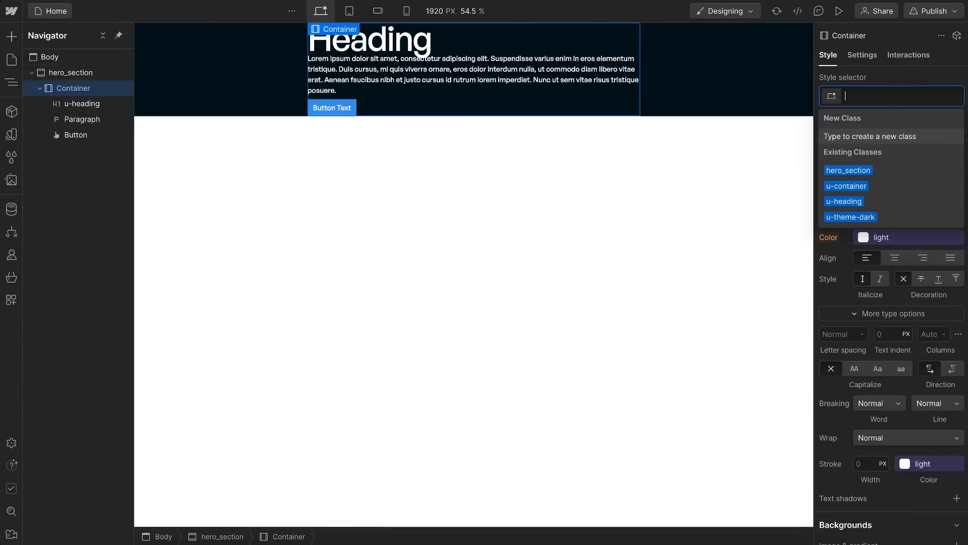
pyautogui.write('hero+')
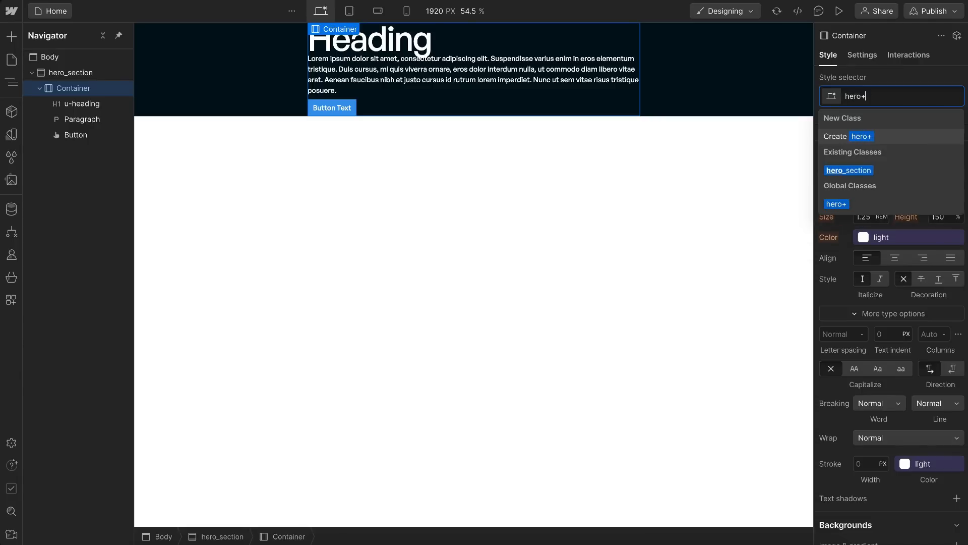
pyautogui.write('container')
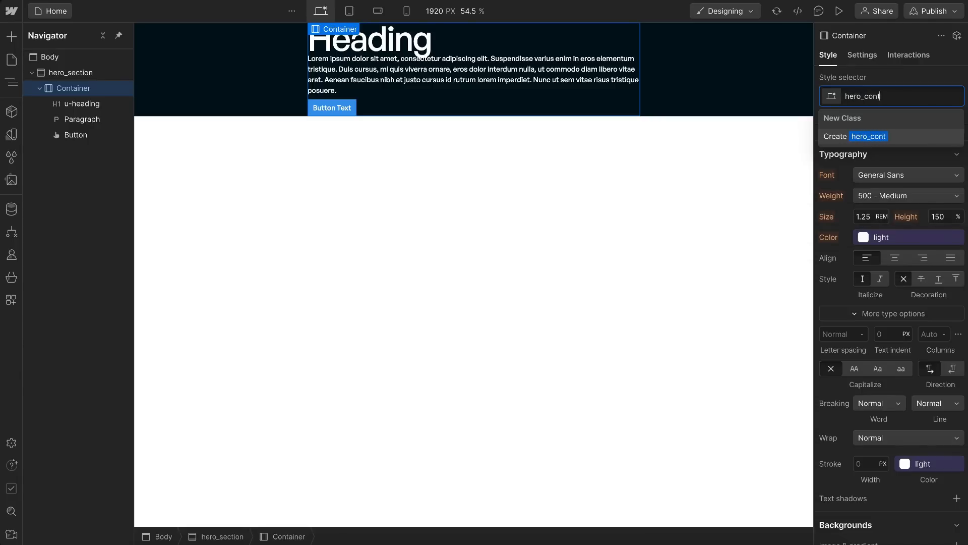
pyautogui.press('Return')
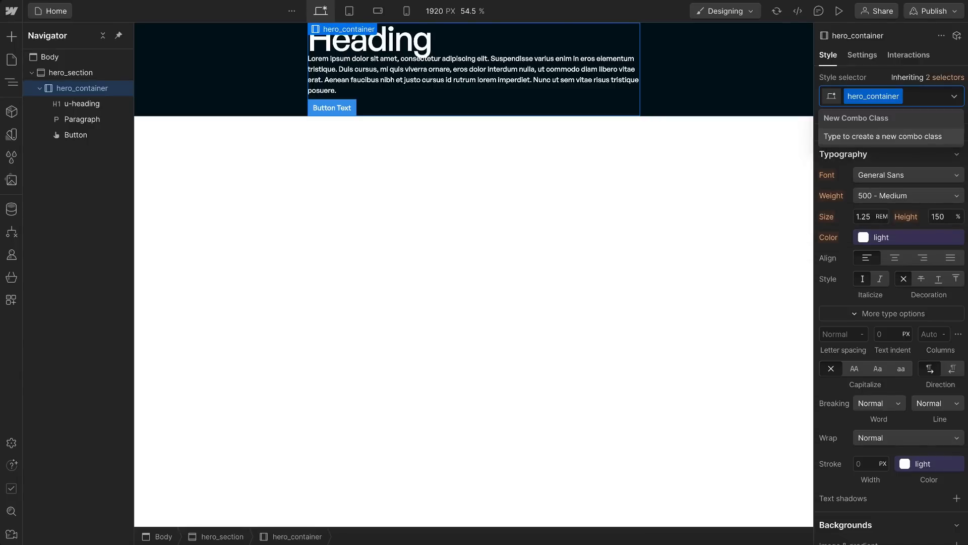
pyautogui.write('u')
pyautogui.click(860, 170)
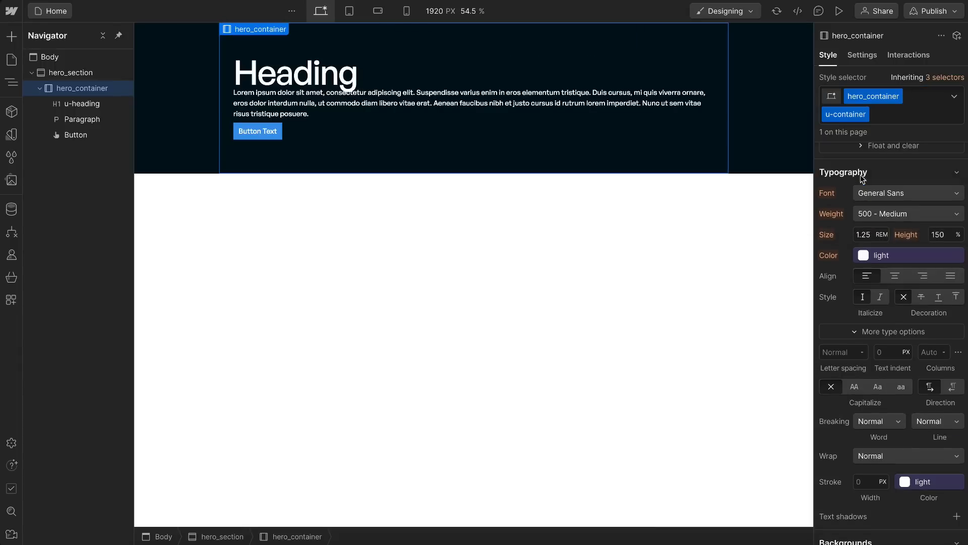
# Step: Set the hero_container's height to 50 VH and raise it in increments to 100 VH
pyautogui.scroll(3, 855, 217)
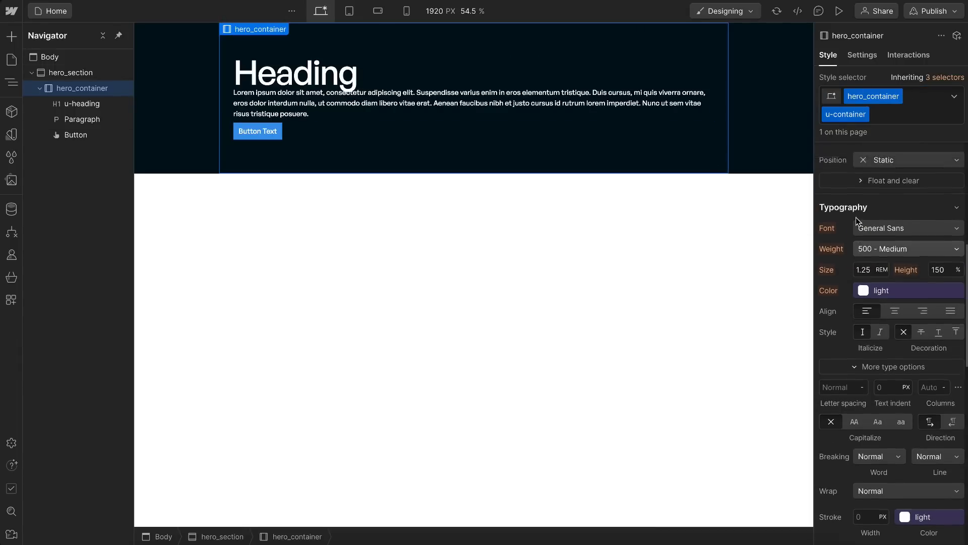
pyautogui.scroll(4, 870, 194)
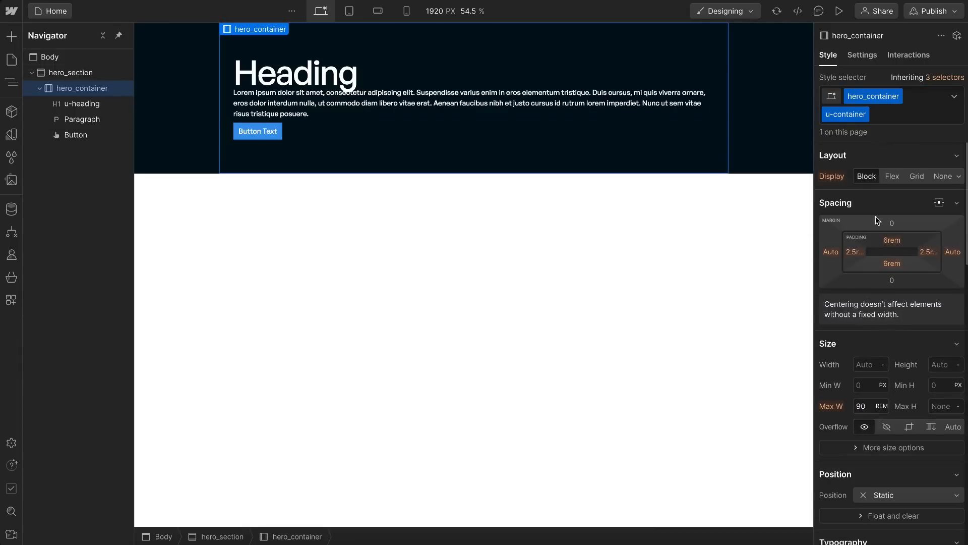
pyautogui.click(939, 365)
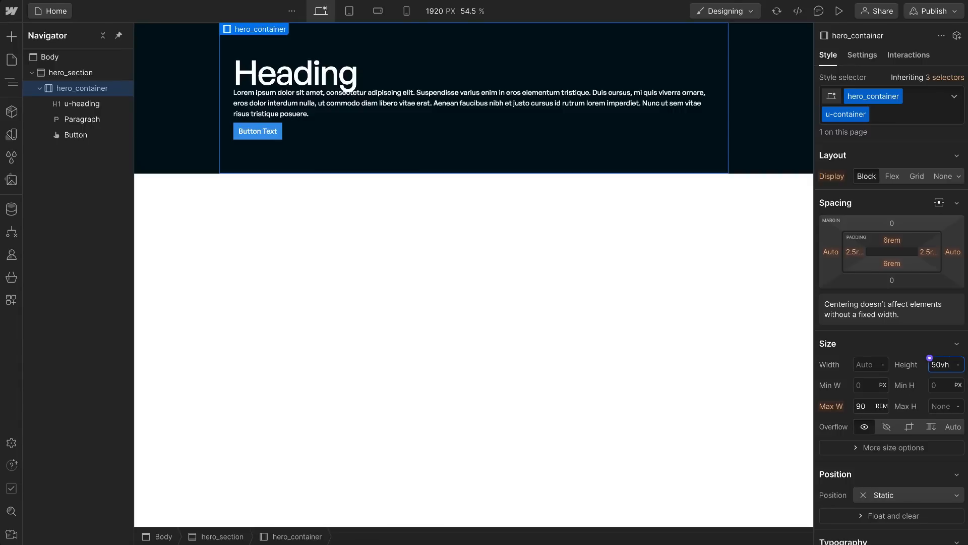
pyautogui.write('50vh')
pyautogui.press('Return')
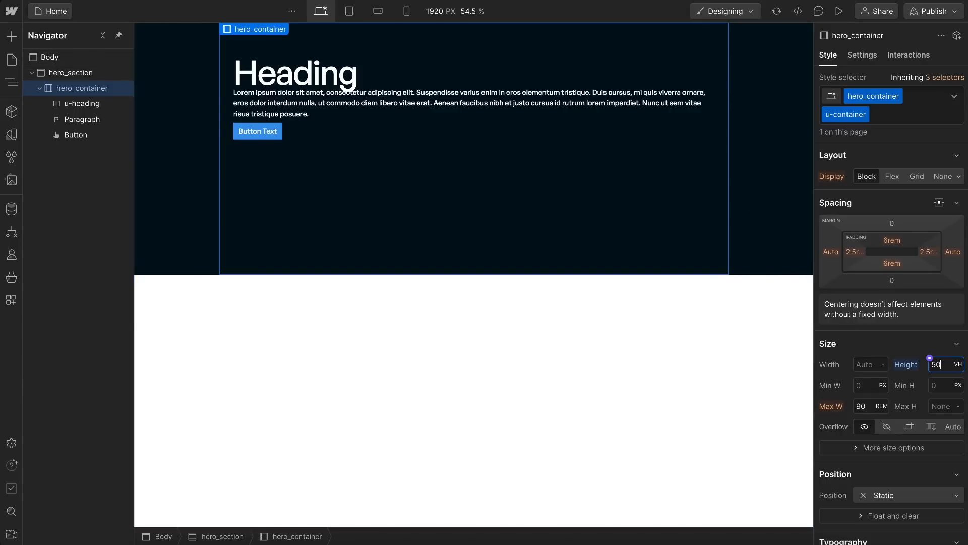
pyautogui.hotkey('shift', 'Up')
pyautogui.hotkey('shift', 'Up')
pyautogui.hotkey('shift', 'Up')
pyautogui.hotkey('shift', 'Up')
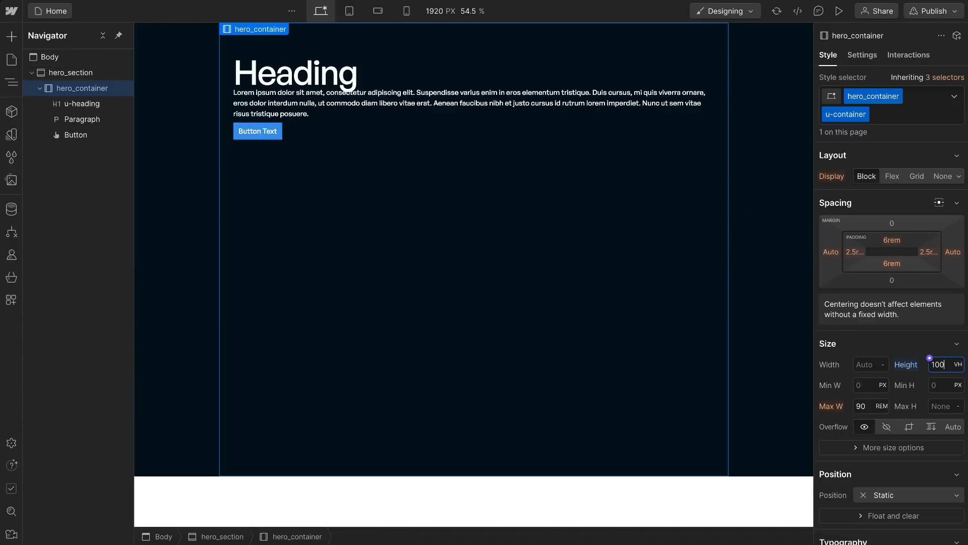
pyautogui.hotkey('shift', 'Up')
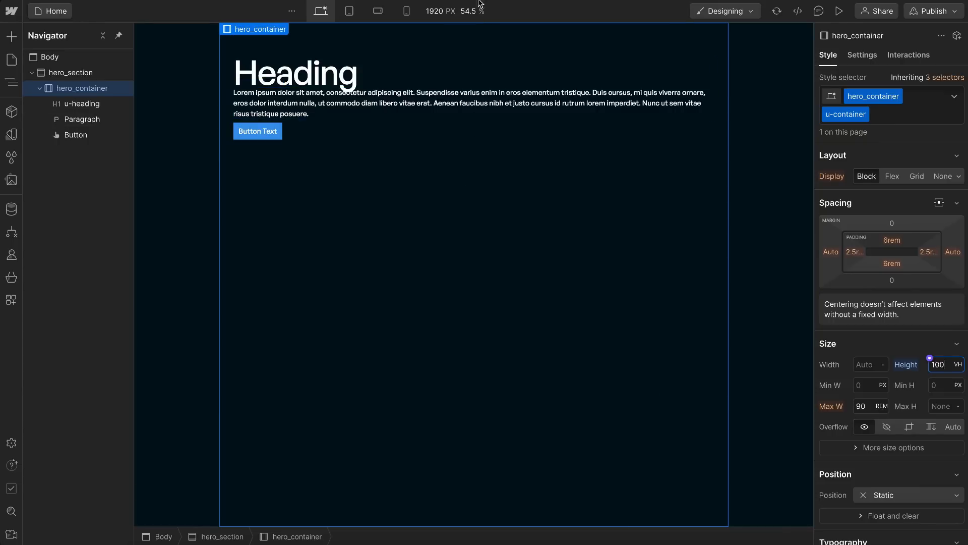
# Step: Reset the canvas to 100% scale, preview text zoom at 32px, and check whether the hero content fits its container
pyautogui.click(464, 11)
pyautogui.click(532, 67)
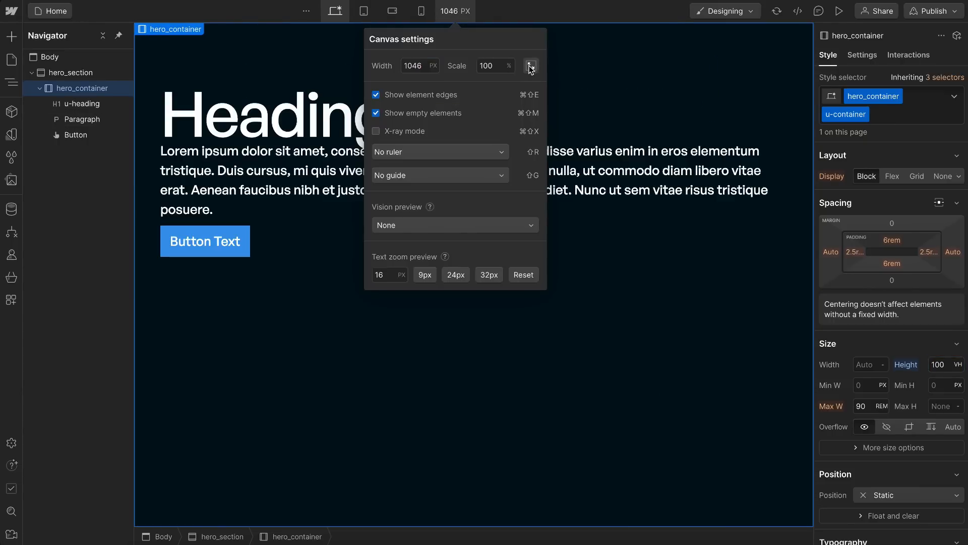
pyautogui.click(486, 279)
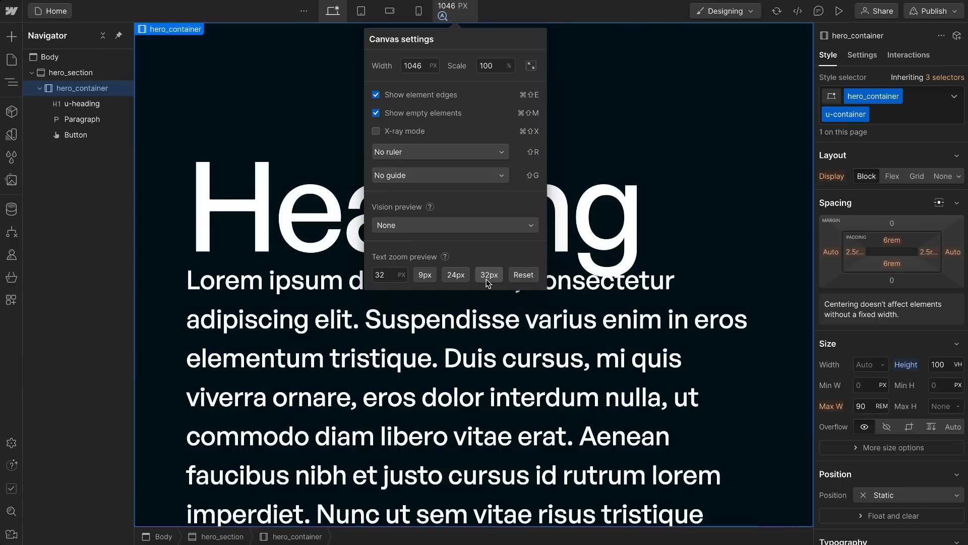
pyautogui.click(307, 347)
pyautogui.scroll(-2, 574, 319)
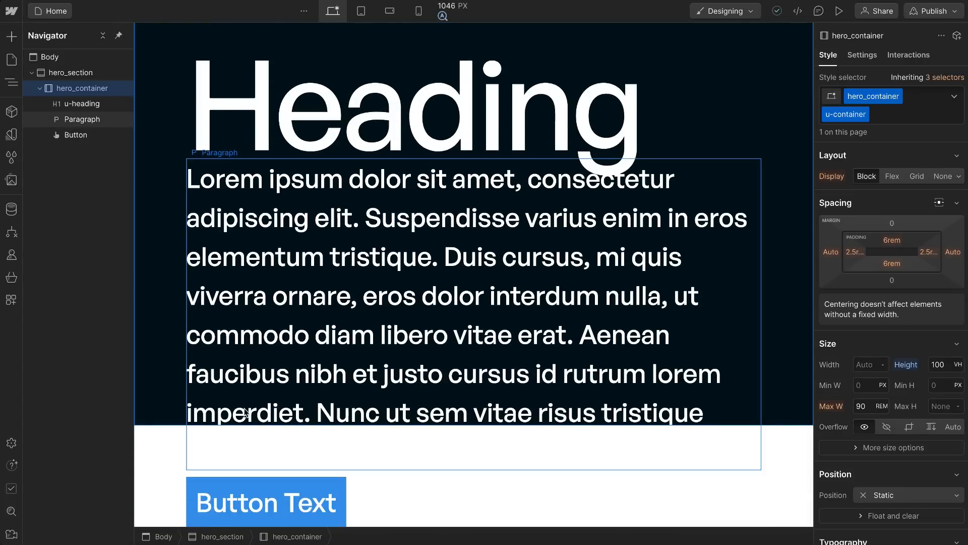
pyautogui.scroll(2, 216, 112)
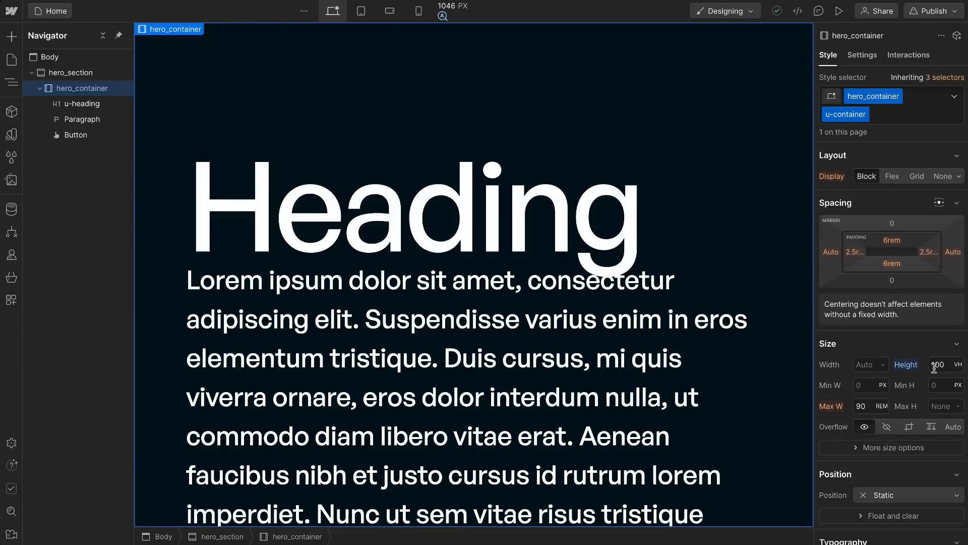
pyautogui.scroll(-2, 619, 320)
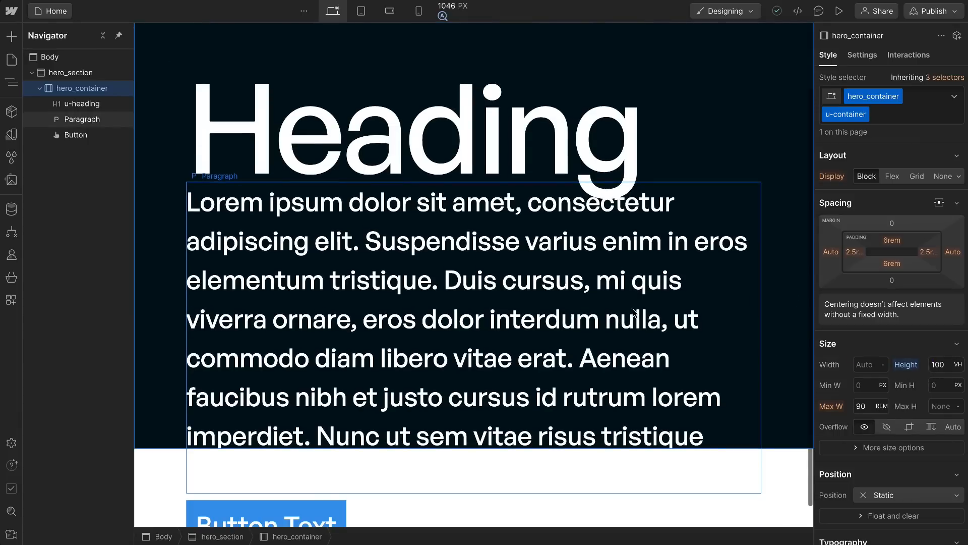
# Step: Reset the hero_container's height and set its minimum height to 100 VH instead
pyautogui.click(905, 366)
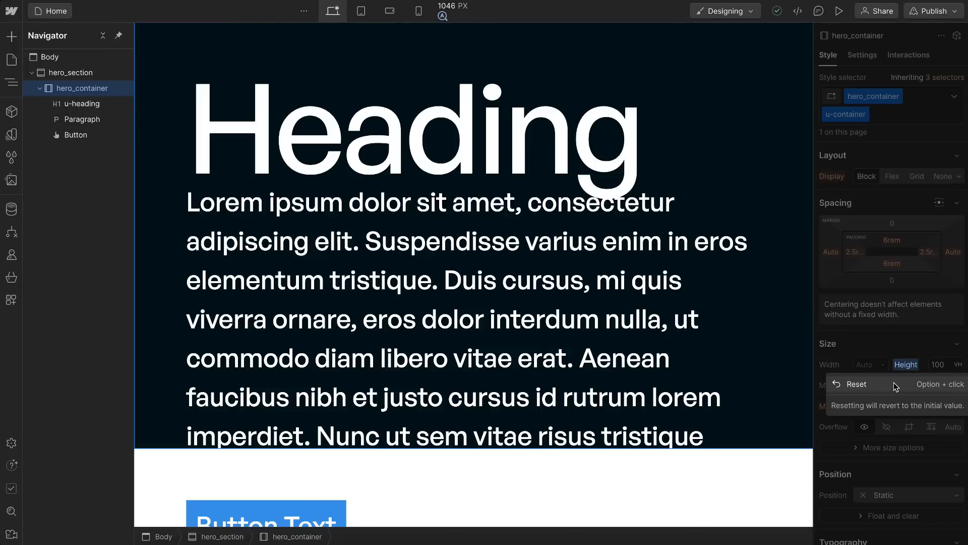
pyautogui.click(857, 384)
pyautogui.click(942, 384)
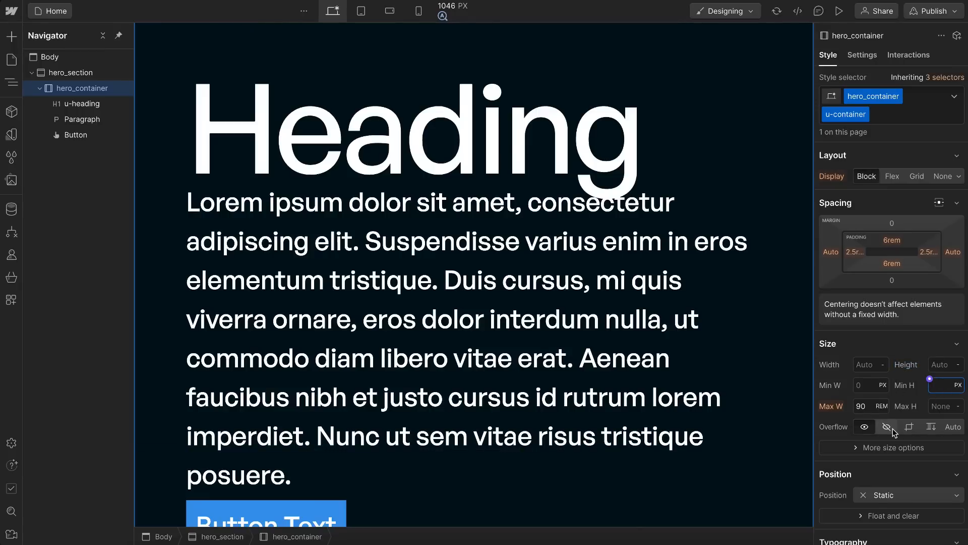
pyautogui.write('100')
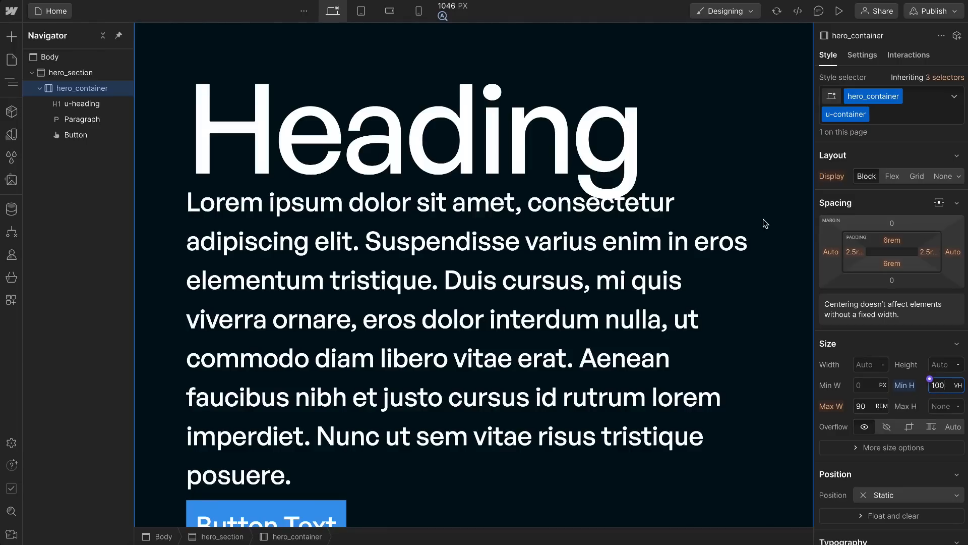
pyautogui.scroll(-3, 678, 234)
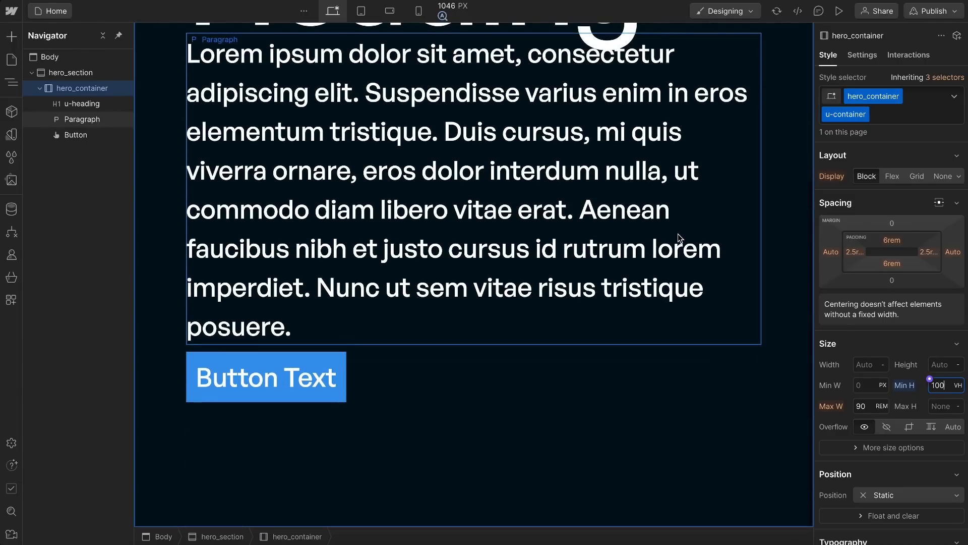
# Step: Reset the canvas text zoom preview to its default size
pyautogui.scroll(5, 677, 234)
pyautogui.click(465, 20)
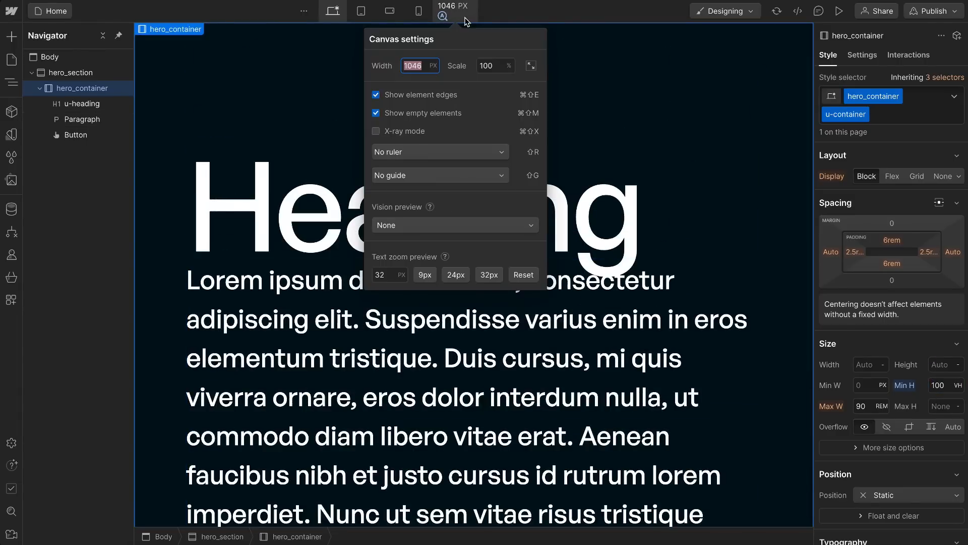
pyautogui.click(523, 275)
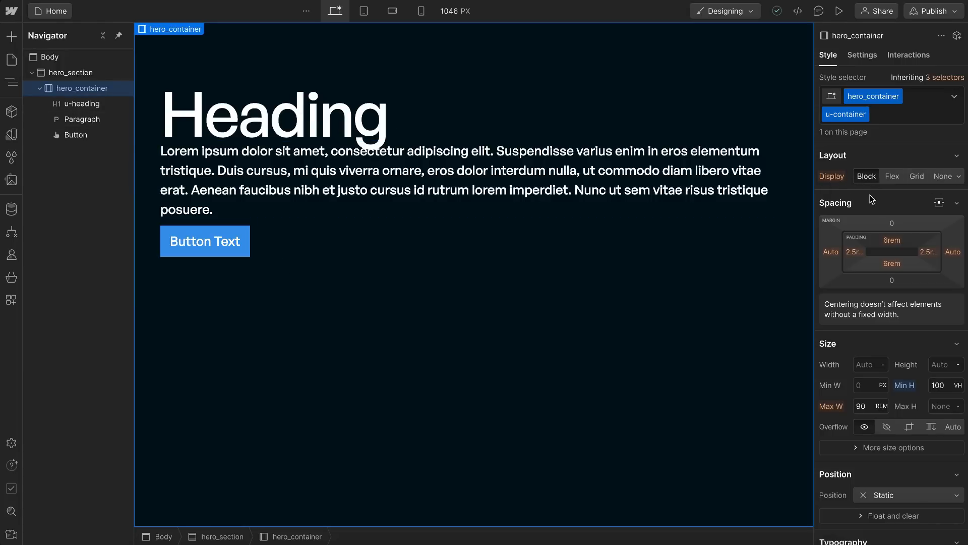
# Step: Make hero_container a vertical flex layout with its content aligned left and centered vertically
pyautogui.click(891, 177)
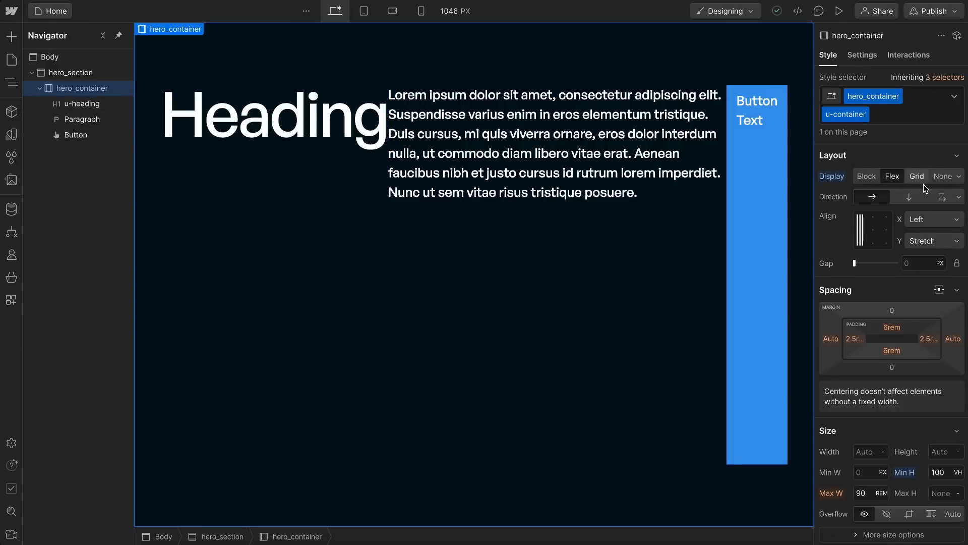
pyautogui.click(909, 198)
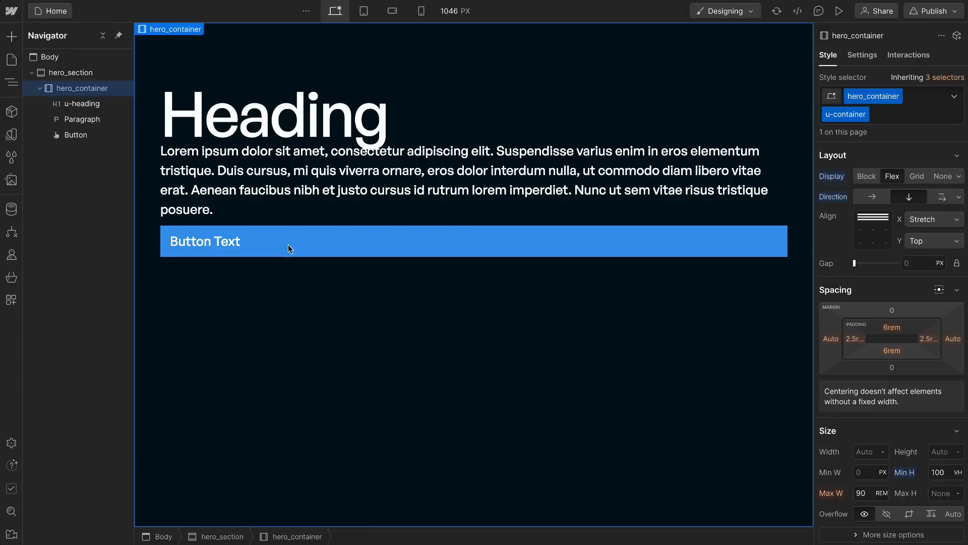
pyautogui.click(861, 231)
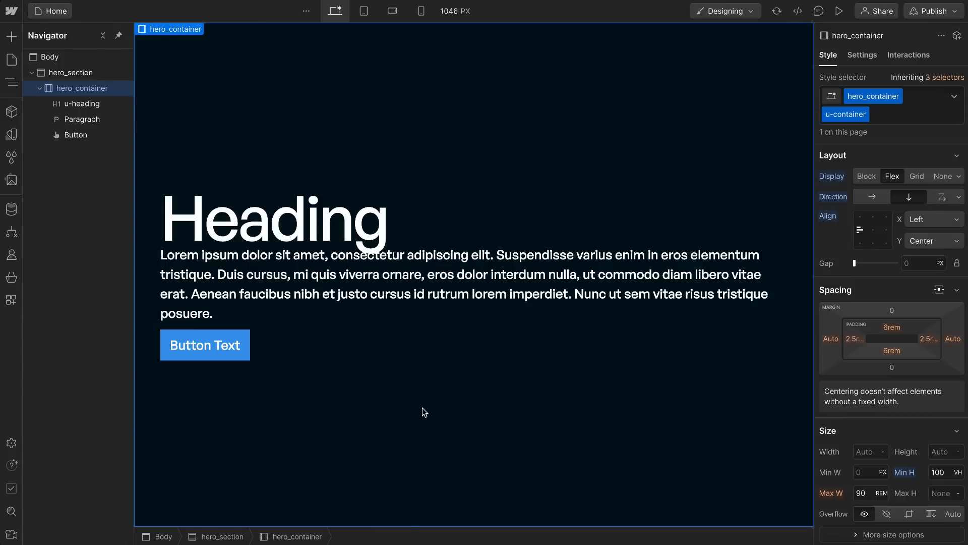
# Step: Give hero_container a gap, trying values from 2 to 4 REM and settling on 1.5 REM
pyautogui.click(925, 265)
pyautogui.write('2rem')
pyautogui.press('Return')
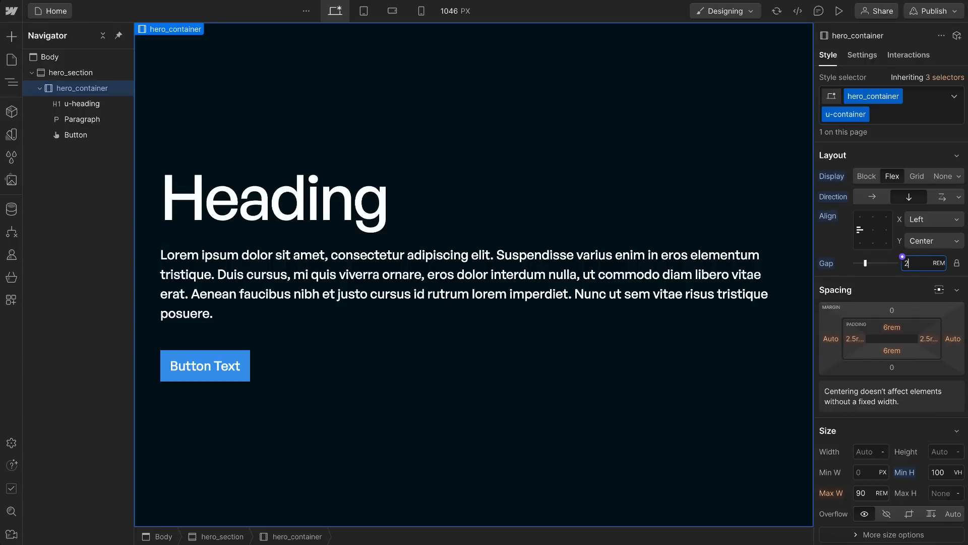
pyautogui.press('Up')
pyautogui.press('Up')
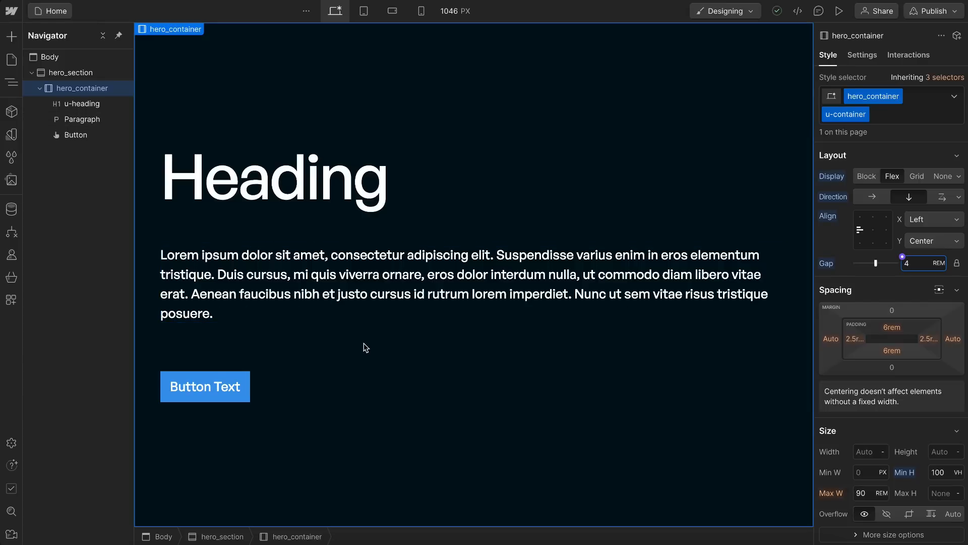
pyautogui.press('Down')
pyautogui.press('Down')
pyautogui.press('Down')
pyautogui.write('.1')
pyautogui.press('BackSpace')
pyautogui.write('5')
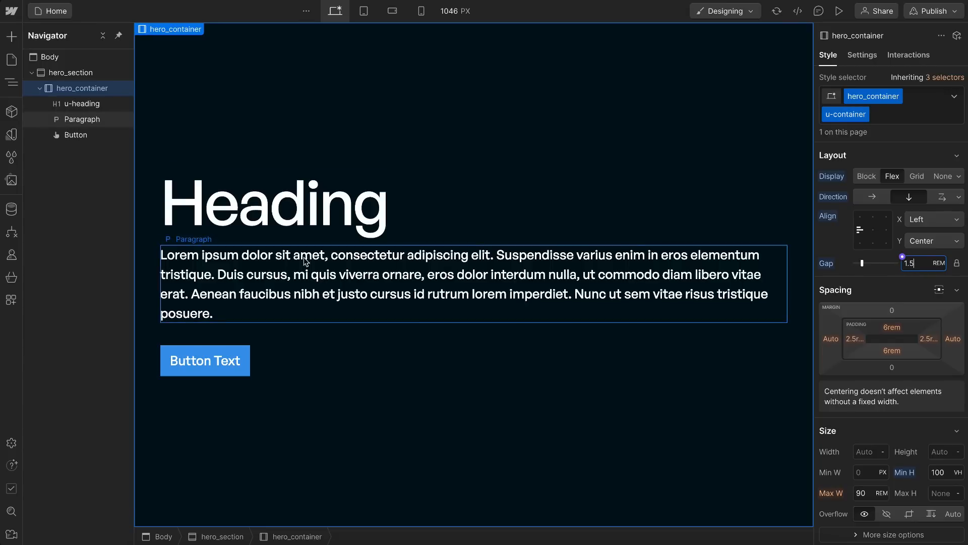
# Step: Set the bottom margin of the All Paragraphs tag to 0 px, starting from the hero paragraph
pyautogui.click(289, 271)
pyautogui.moveTo(895, 331); pyautogui.dragTo(897, 337)
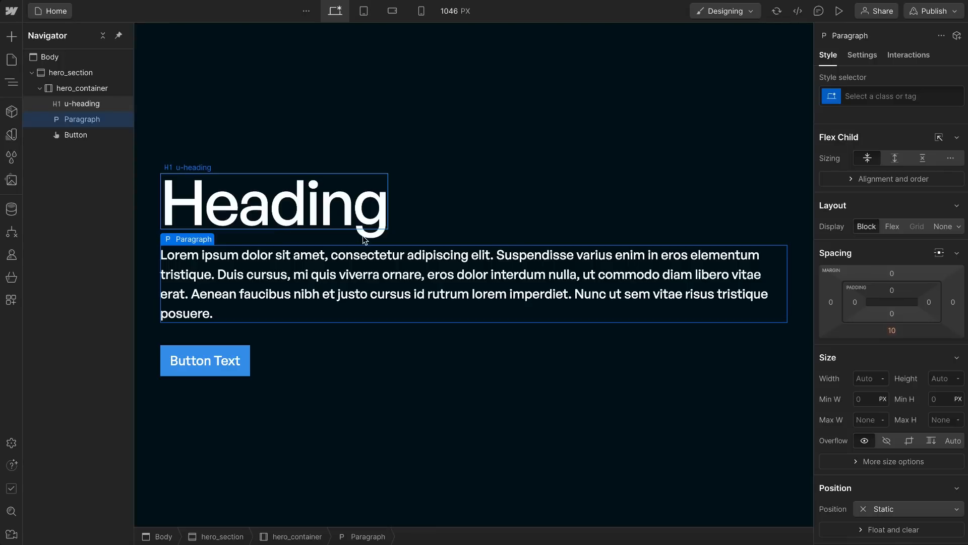
pyautogui.click(833, 99)
pyautogui.click(857, 169)
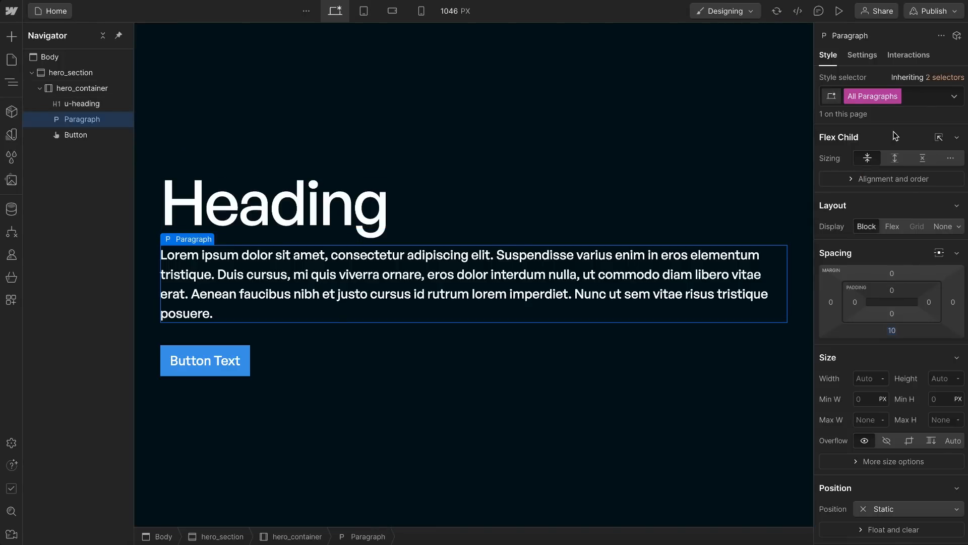
pyautogui.click(893, 332)
pyautogui.write('0')
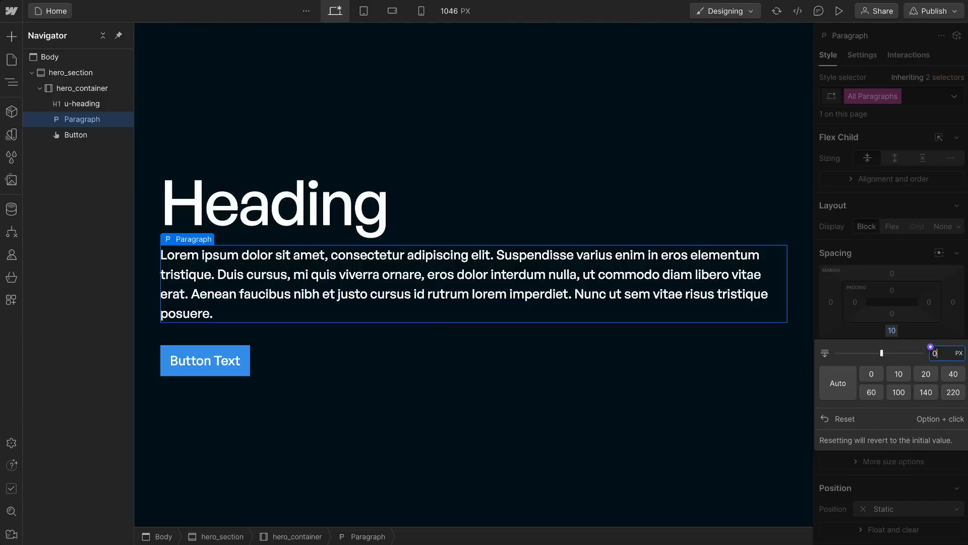
pyautogui.press('Return')
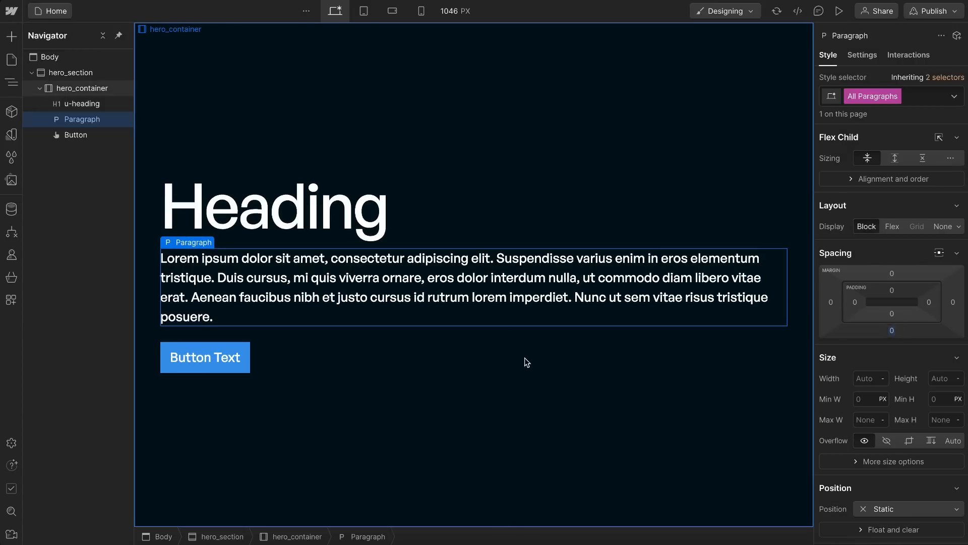
# Step: Temporarily duplicate the hero paragraph and check the spacing between the stacked paragraphs and the button
pyautogui.click(522, 363)
pyautogui.click(352, 268)
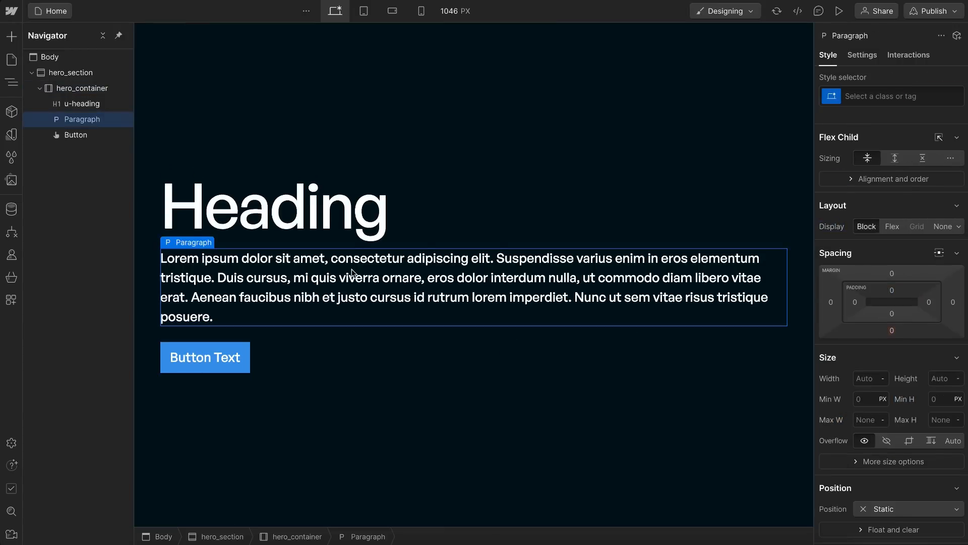
pyautogui.hotkey('ctrl', 'd')
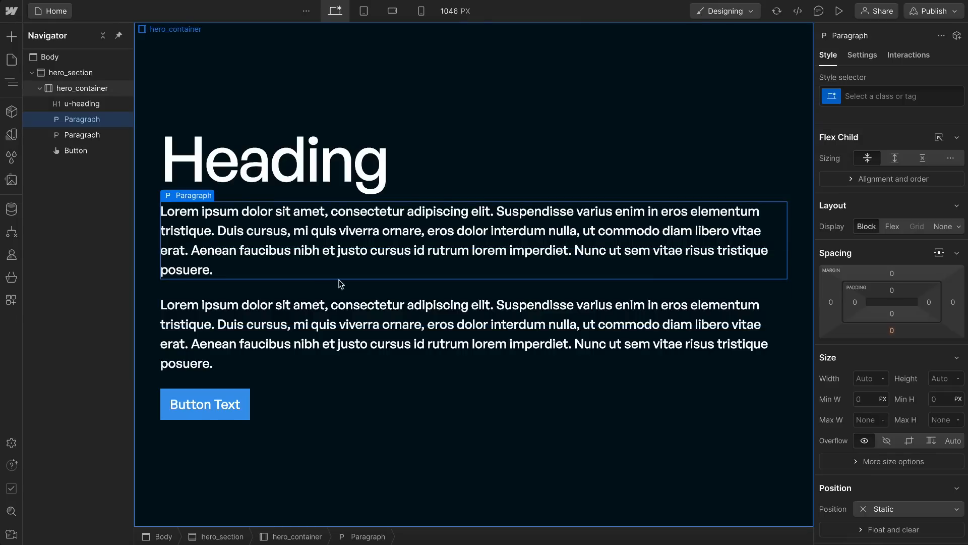
pyautogui.click(291, 330)
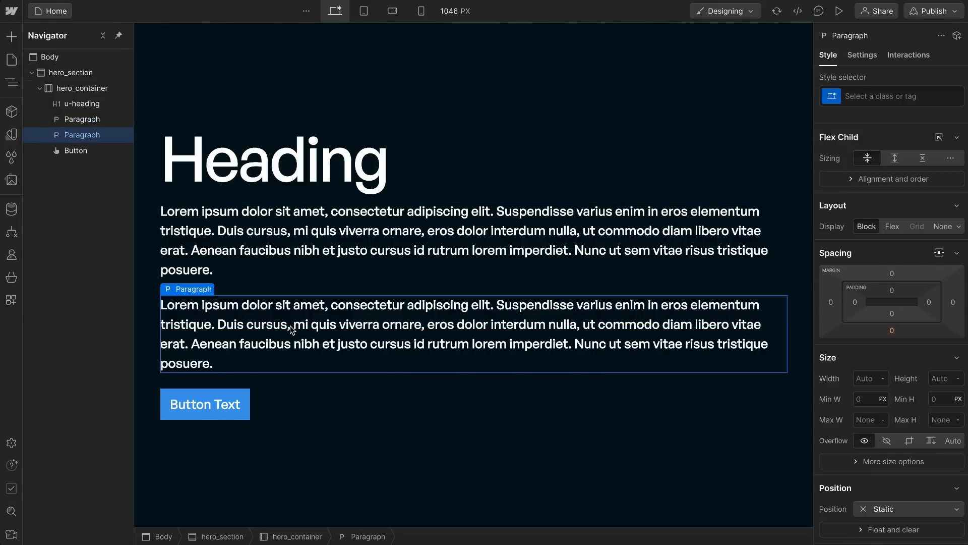
pyautogui.click(205, 397)
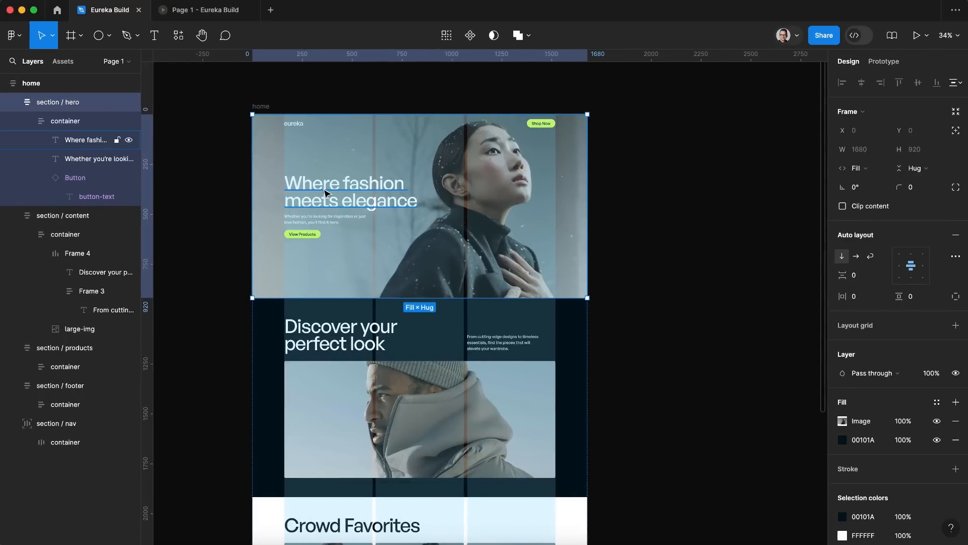
# Step: Copy the hero heading text from the Figma design and replace Webflow's placeholder heading with "Where fashion meets elegance"
pyautogui.click(325, 193)
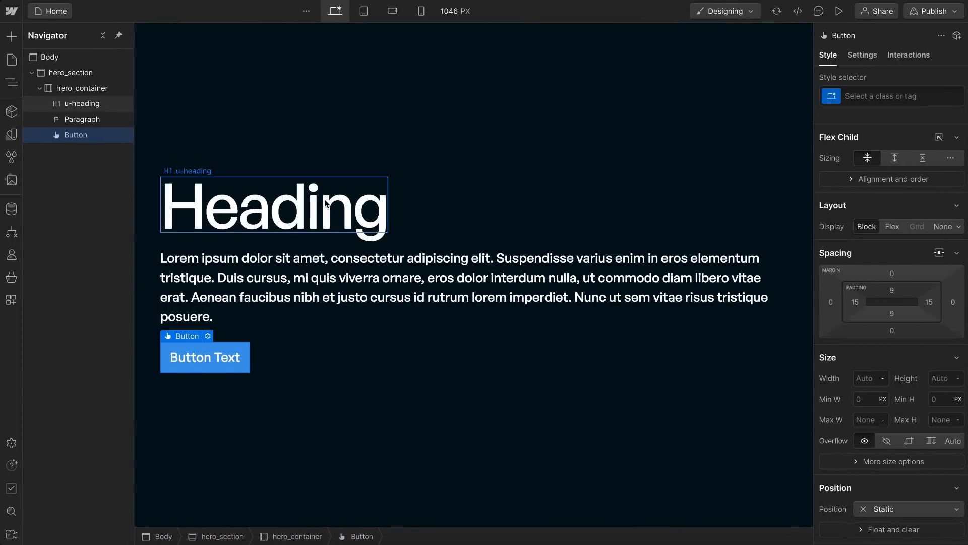
pyautogui.click(362, 208)
pyautogui.doubleClick(362, 208)
pyautogui.moveTo(387, 208); pyautogui.dragTo(161, 207)
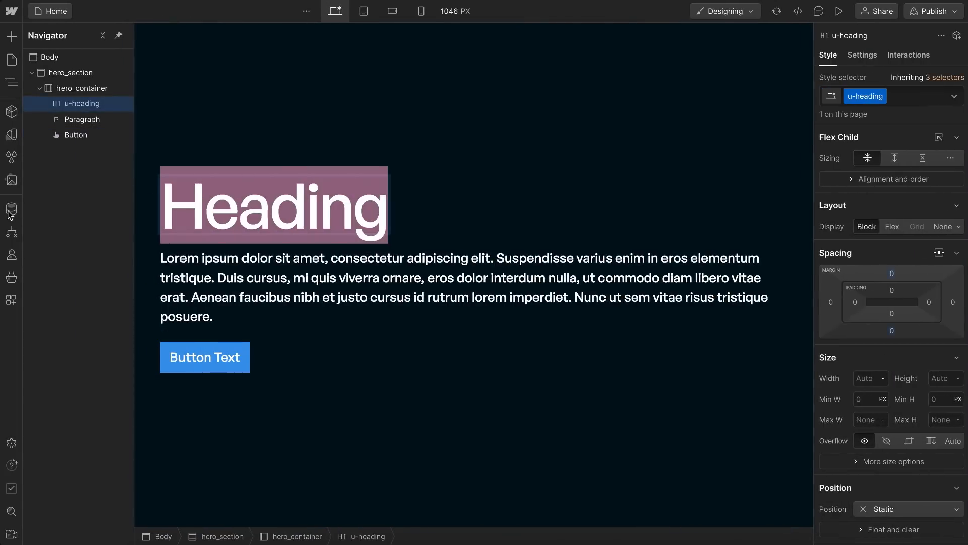
pyautogui.write('Where fashion meets elegance')
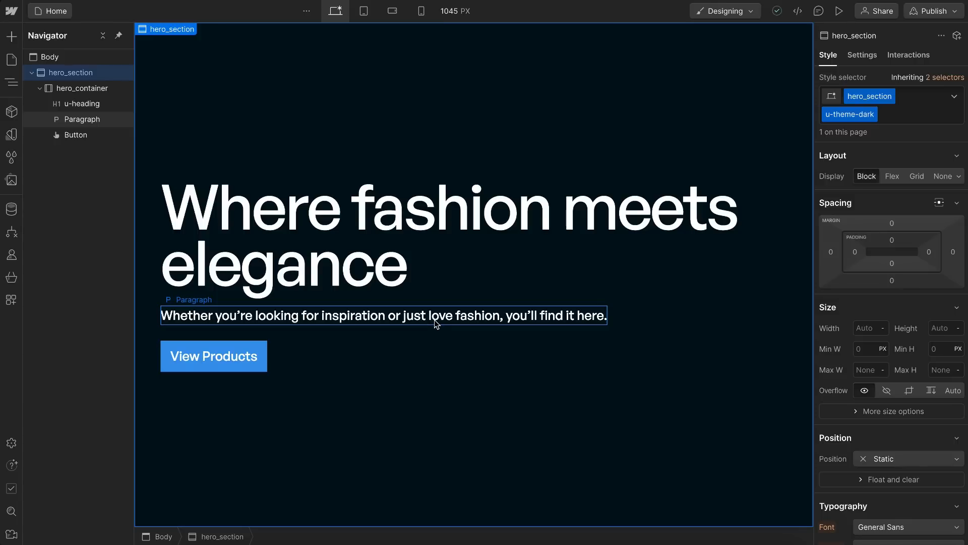
# Step: Try a line break before "love" in the hero paragraph and check how it wraps on mobile up to 479 px wide
pyautogui.doubleClick(435, 316)
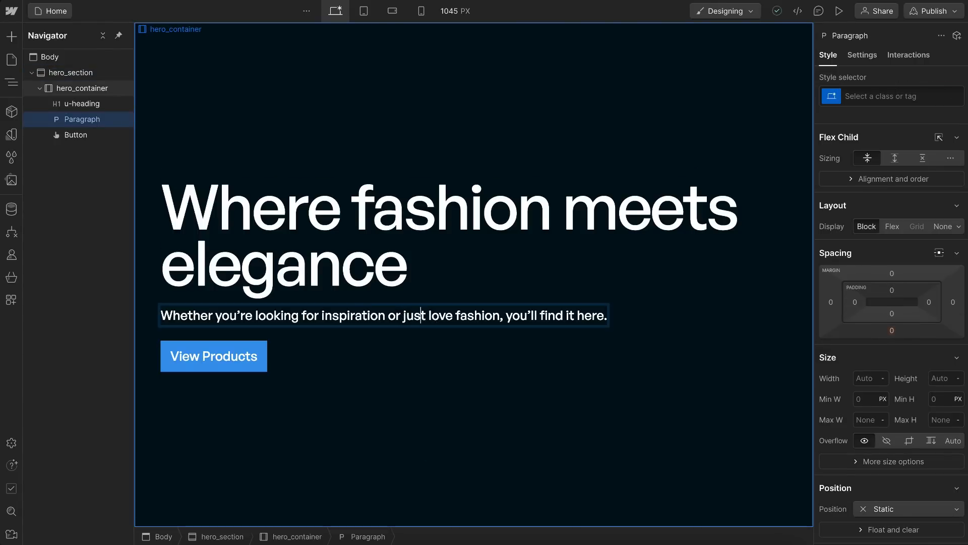
pyautogui.hotkey('shift', 'Return')
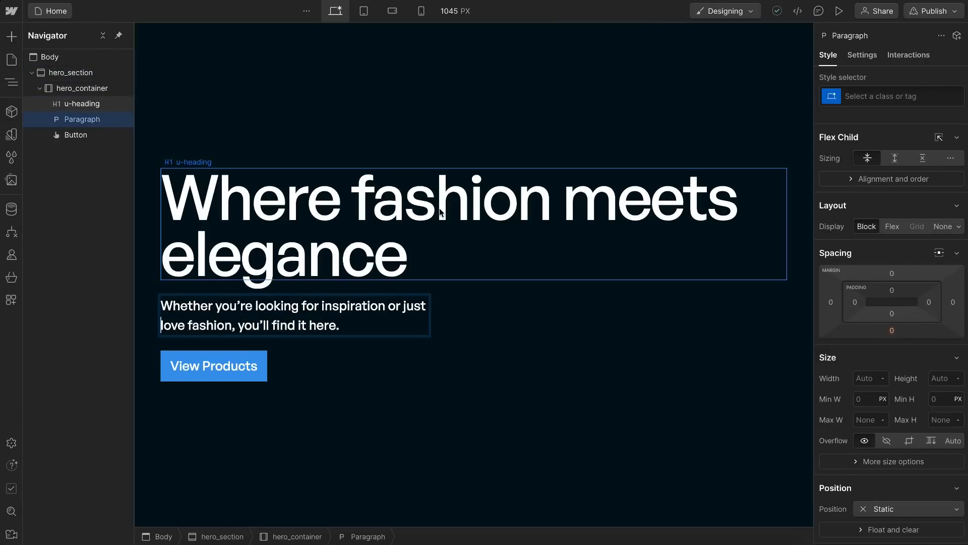
pyautogui.click(421, 10)
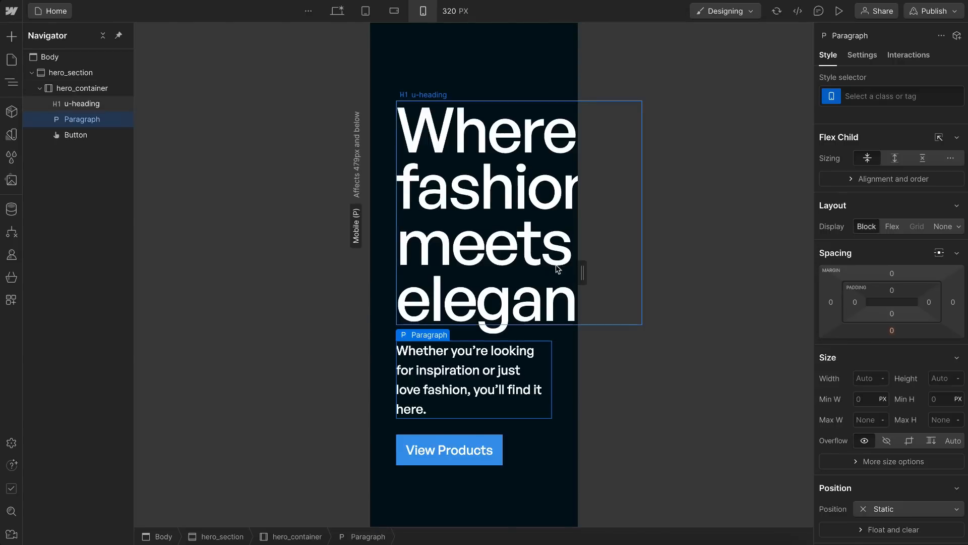
pyautogui.moveTo(582, 272); pyautogui.dragTo(634, 273)
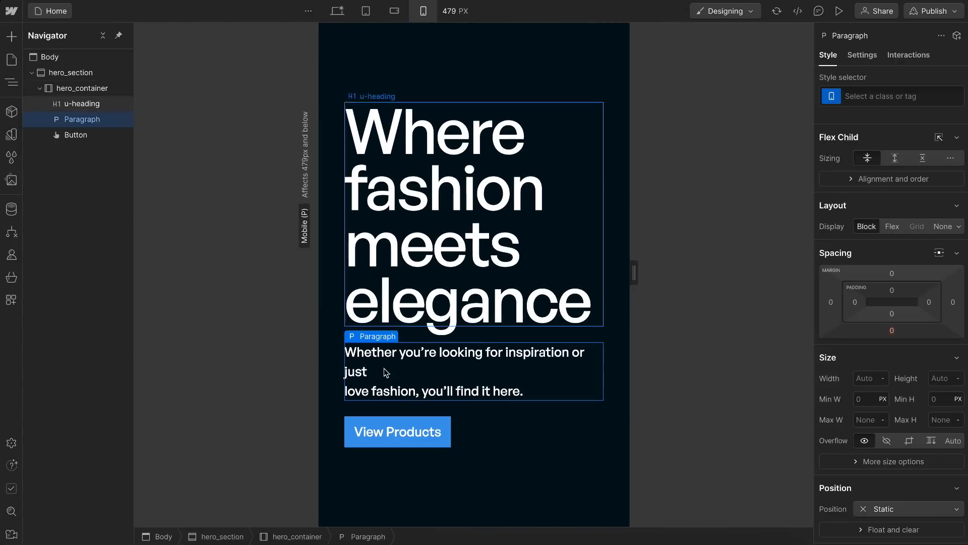
pyautogui.click(337, 11)
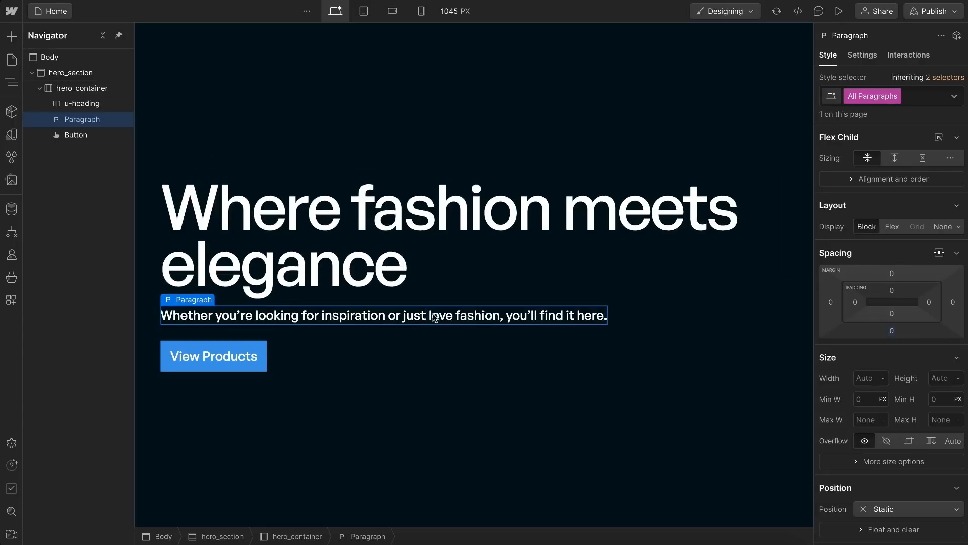
# Step: Remove u-heading from the hero heading, create a hero_heading class on it, and add u-heading back as the second class
pyautogui.click(373, 224)
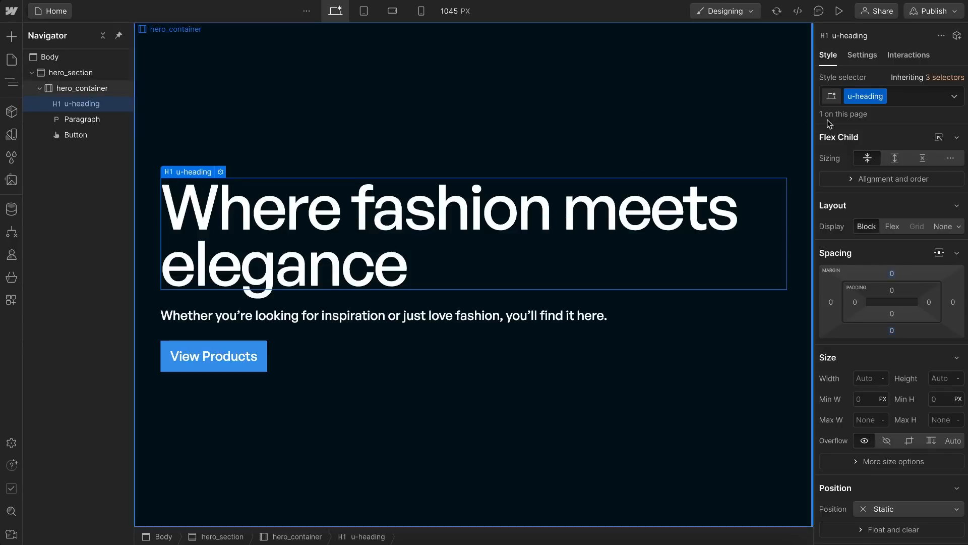
pyautogui.click(903, 96)
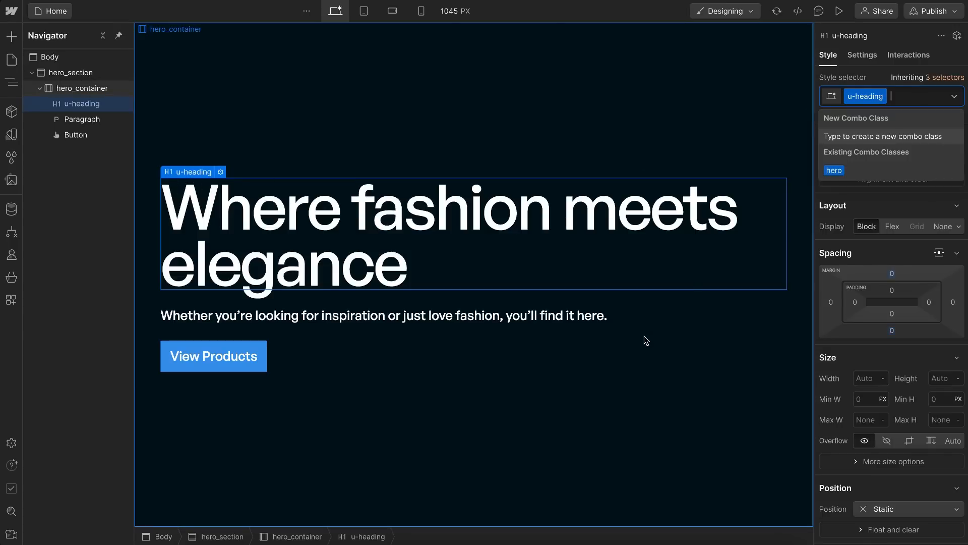
pyautogui.press('BackSpace')
pyautogui.write('hero')
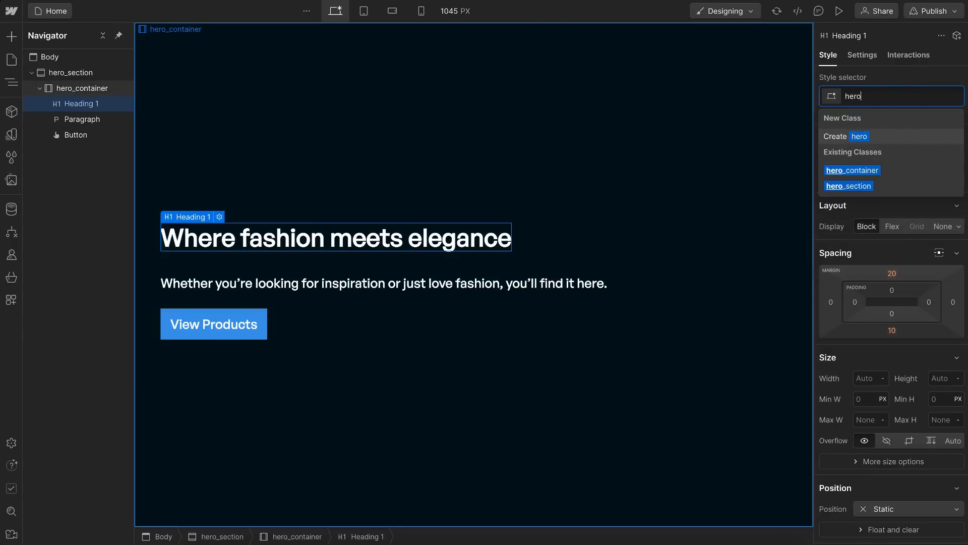
pyautogui.write('_heading')
pyautogui.press('Return')
pyautogui.write('u-head')
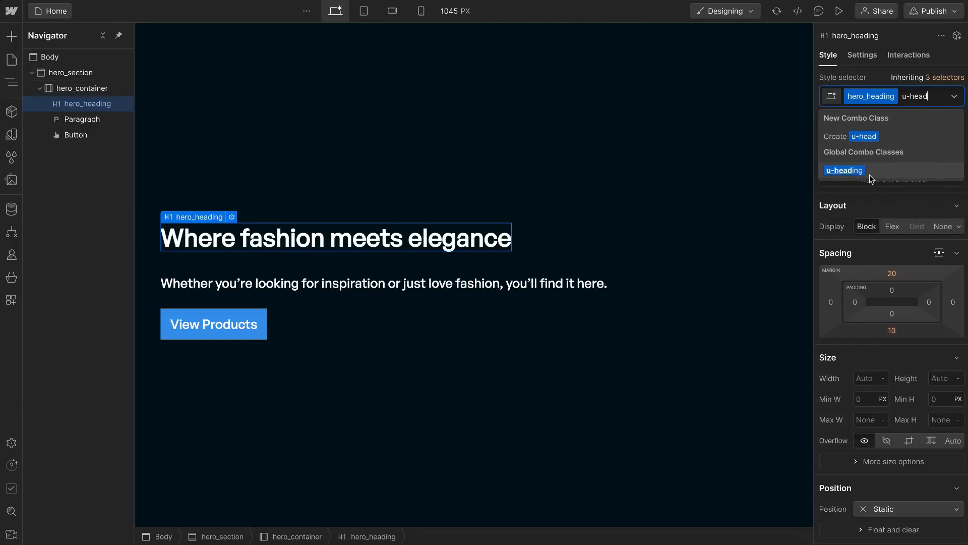
pyautogui.click(871, 178)
# Step: Give hero_heading a maximum width of 10 EM and reduce it in increments to 7 EM
pyautogui.click(866, 437)
pyautogui.click(867, 438)
pyautogui.click(868, 437)
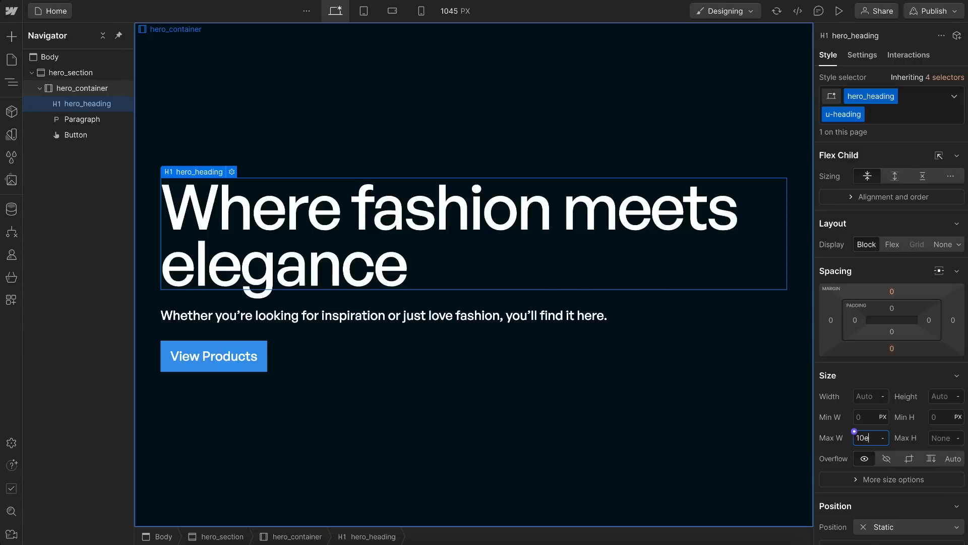
pyautogui.press('Return')
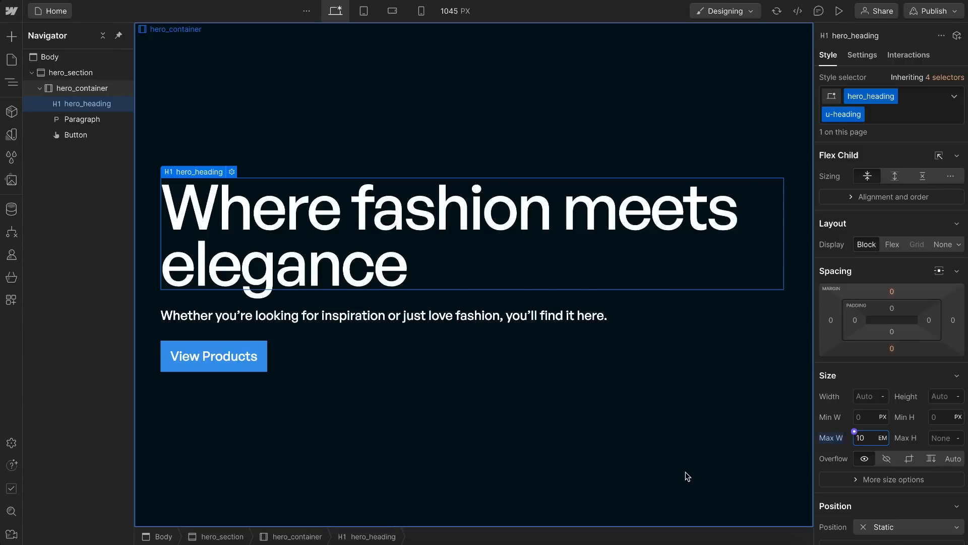
pyautogui.press('Down')
pyautogui.press('Down')
pyautogui.press('Down')
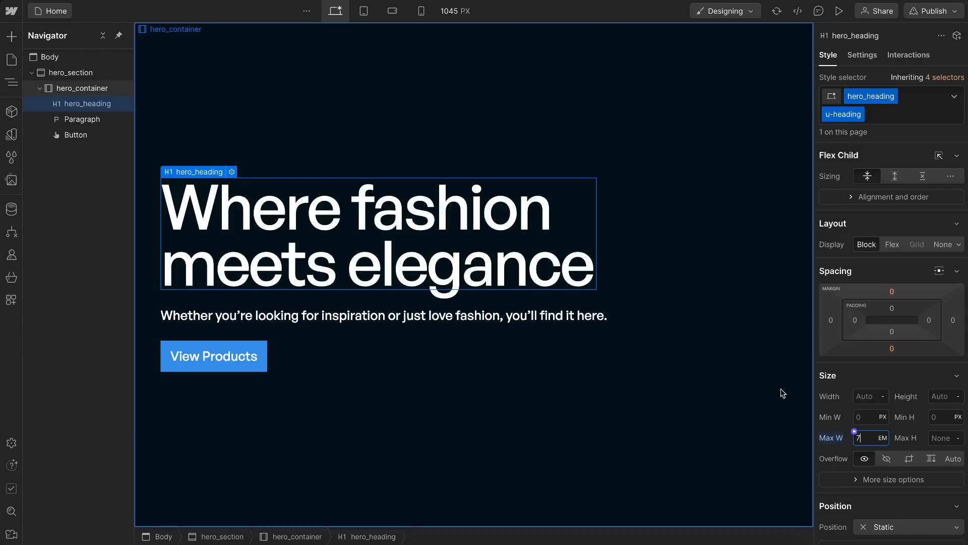
# Step: Try hero_heading at font sizes between 3 and 6 REM to check how its EM-based width scales, and reset the size
pyautogui.scroll(-3, 918, 388)
pyautogui.scroll(-6, 916, 386)
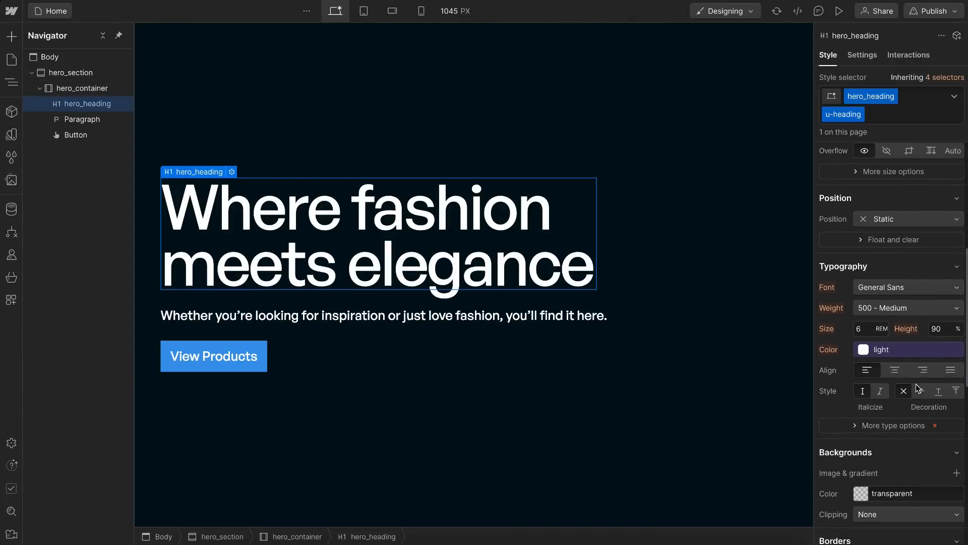
pyautogui.click(867, 318)
pyautogui.write('5')
pyautogui.press('Down')
pyautogui.press('Down')
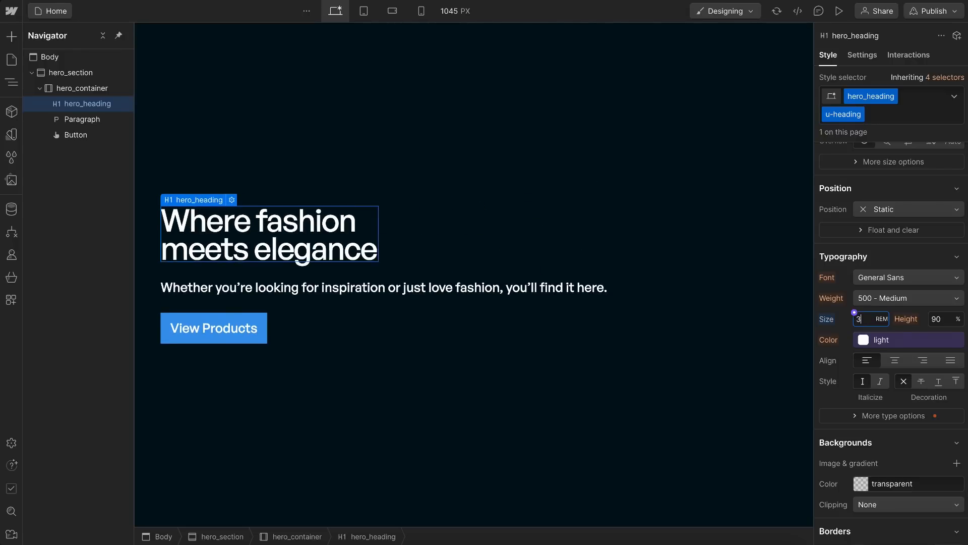
pyautogui.press('Up')
pyautogui.press('Up')
pyautogui.press('Up')
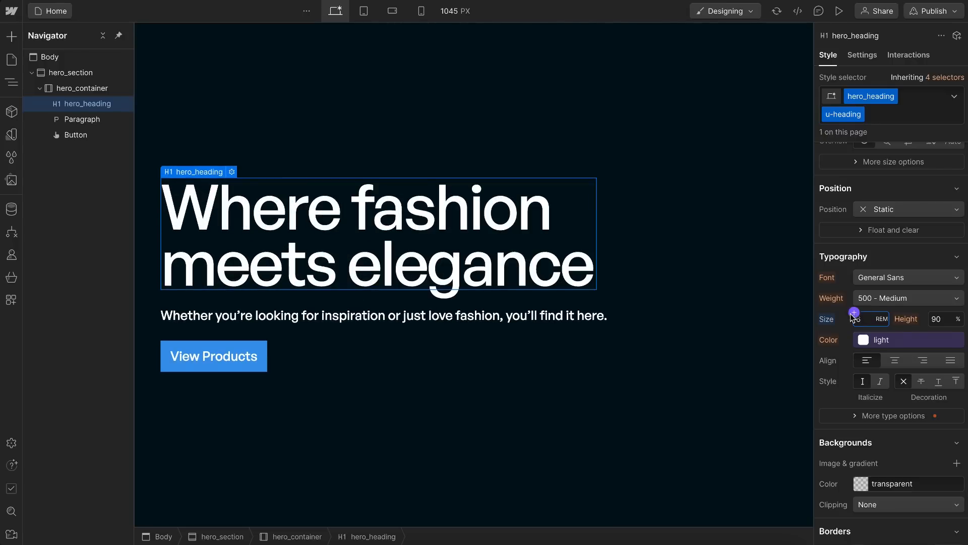
pyautogui.click(824, 323)
pyautogui.click(831, 336)
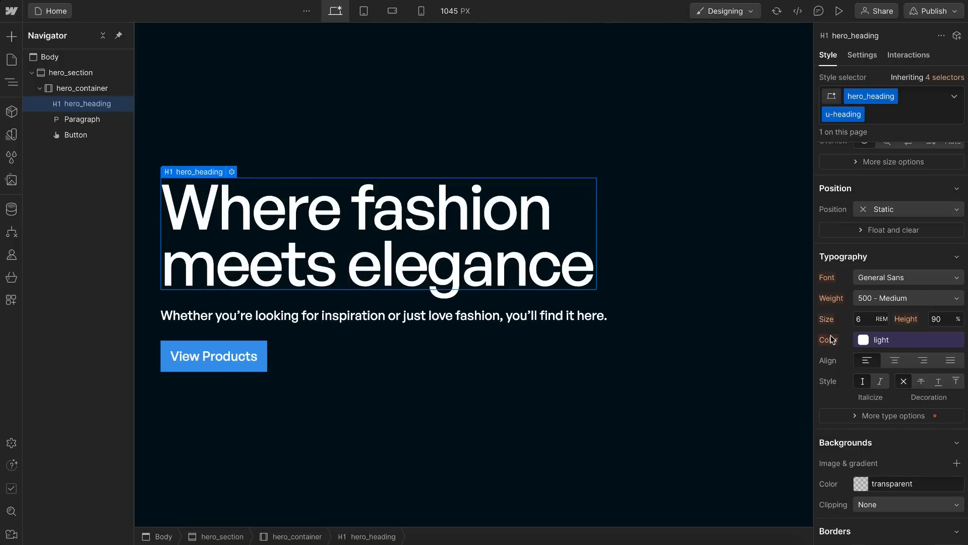
# Step: Create a hero_paragraph class on the paragraph below the hero heading
pyautogui.click(376, 317)
pyautogui.click(902, 96)
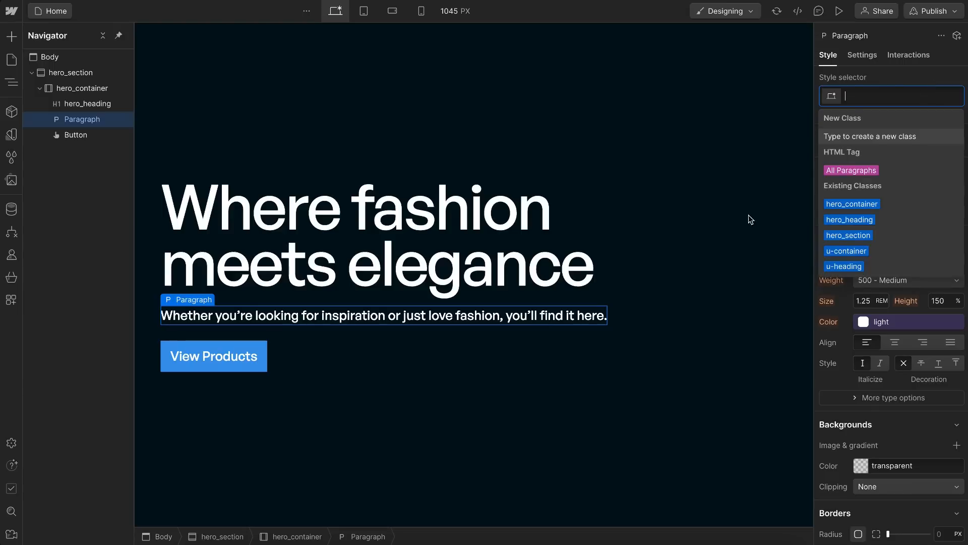
pyautogui.write('hero_')
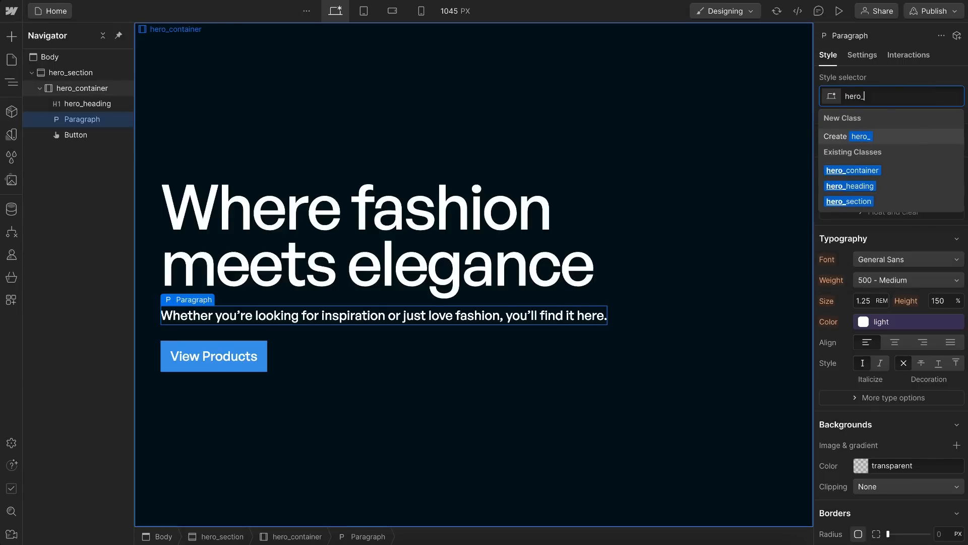
pyautogui.write('paragraph')
pyautogui.press('Return')
pyautogui.press('Escape')
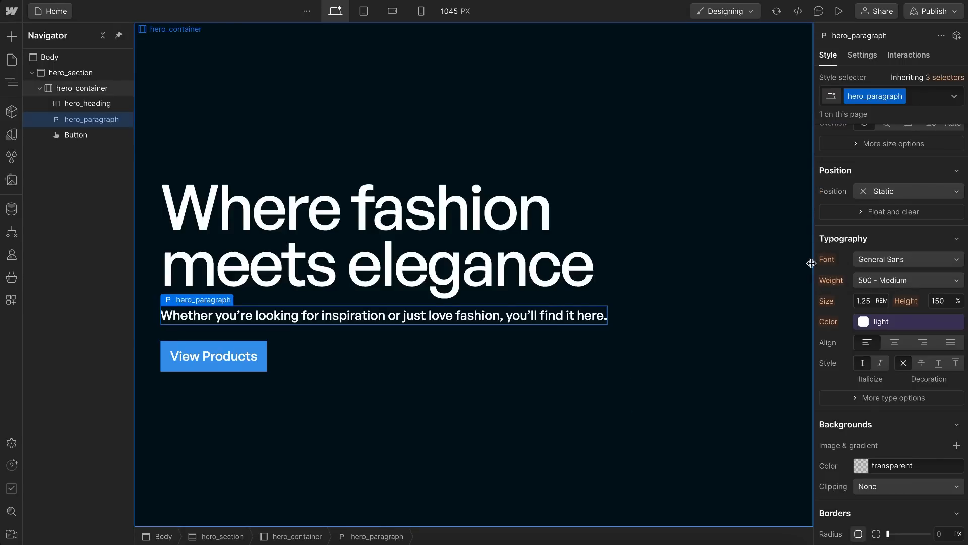
# Step: Give hero_paragraph a maximum width of 20 EM and increase it to 21 EM
pyautogui.scroll(1, 858, 226)
pyautogui.click(862, 149)
pyautogui.write('20em')
pyautogui.press('Return')
pyautogui.press('Return')
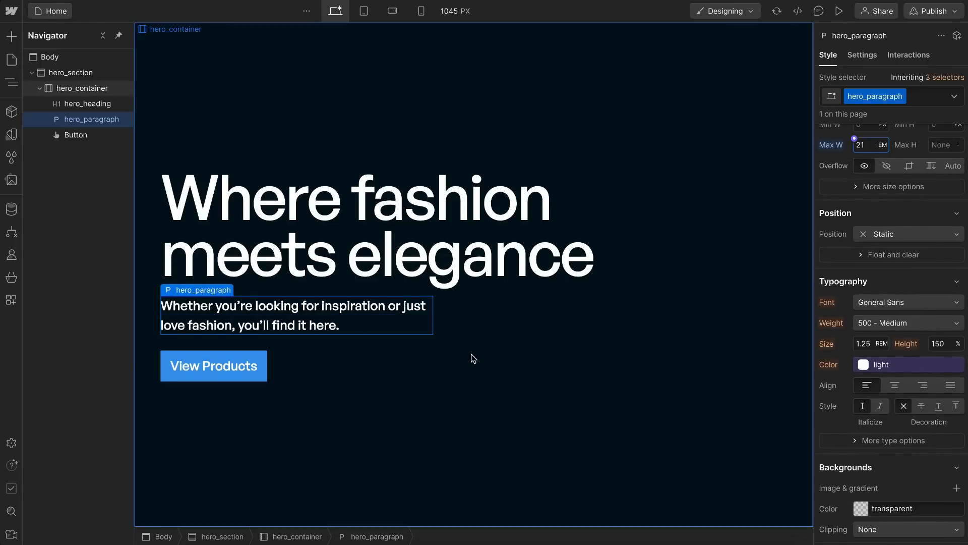
# Step: Create a class named button on the View Products button
pyautogui.click(234, 367)
pyautogui.click(864, 94)
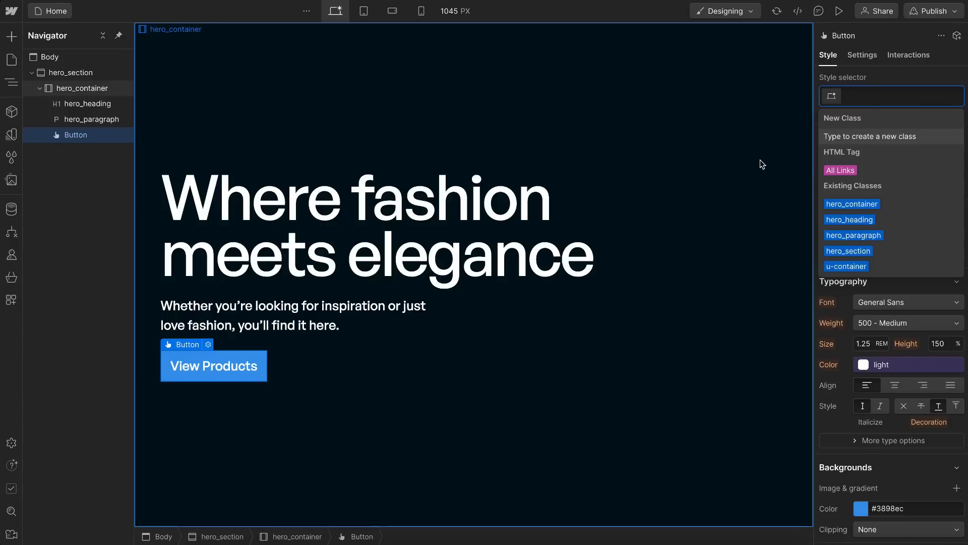
pyautogui.write('button')
pyautogui.press('Return')
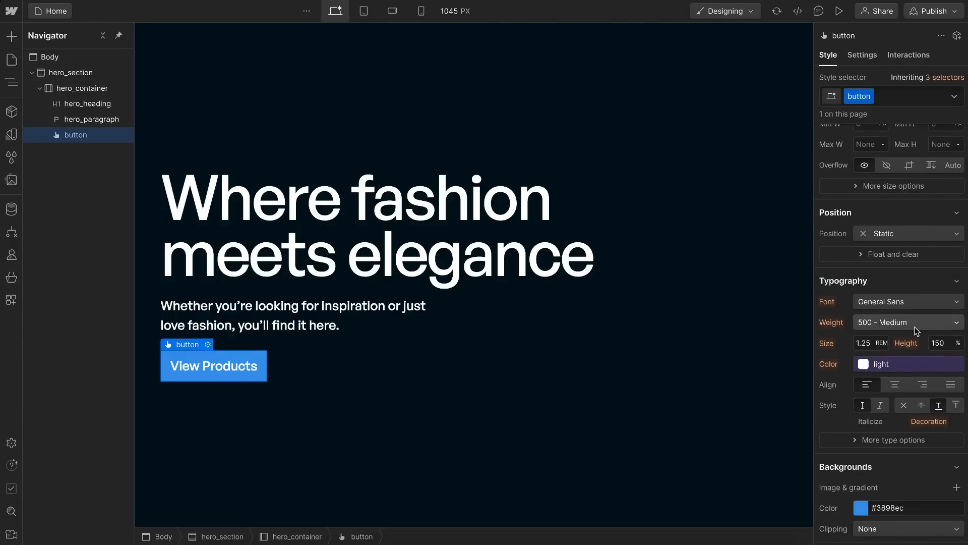
# Step: Copy the button fill D3FF56 from the Figma design, apply it as the button class's background color and save it as the variable brand
pyautogui.scroll(-3, 856, 328)
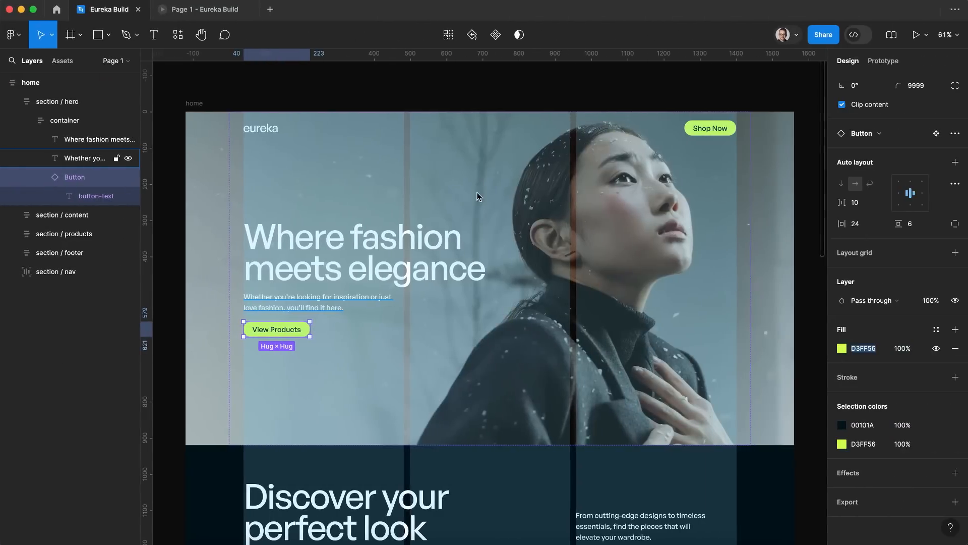
pyautogui.click(873, 353)
pyautogui.hotkey('ctrl', 'c')
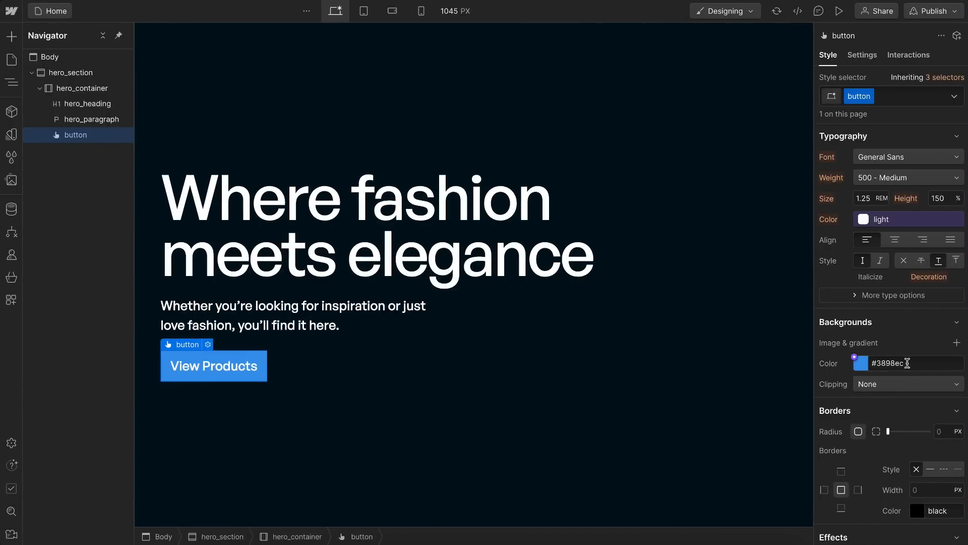
pyautogui.click(903, 363)
pyautogui.hotkey('ctrl', 'v')
pyautogui.press('Return')
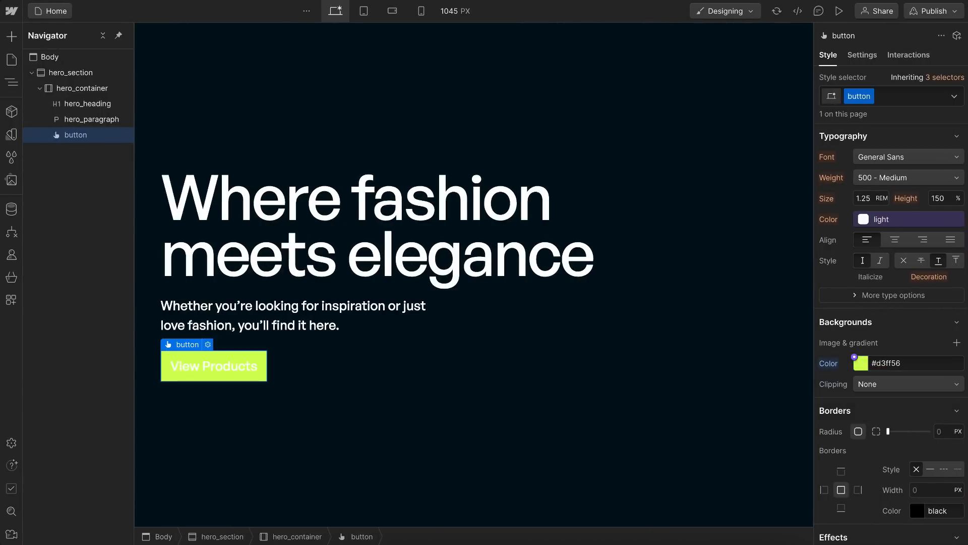
pyautogui.click(854, 358)
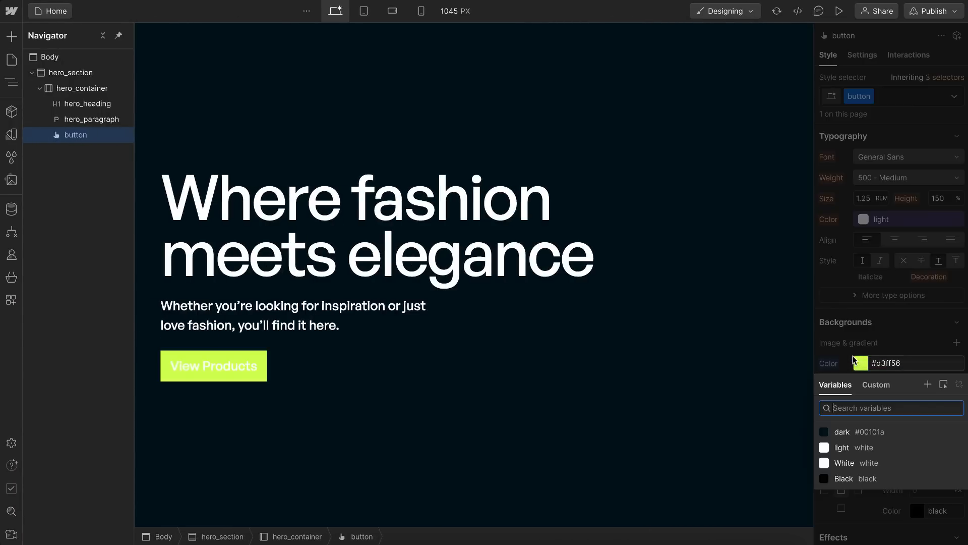
pyautogui.click(927, 384)
pyautogui.press('Return')
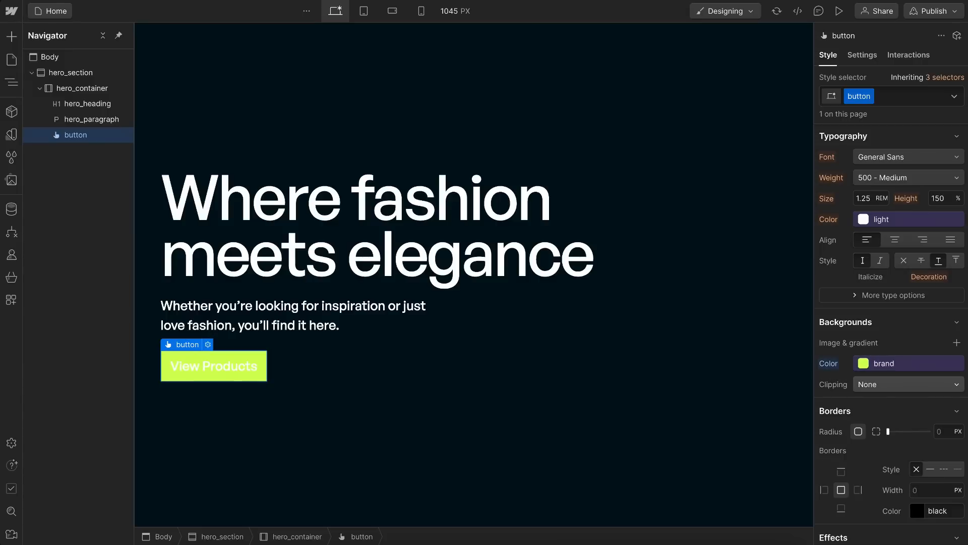
# Step: Set the button's text color to the dark variable and its border radius to 5 REM
pyautogui.click(894, 218)
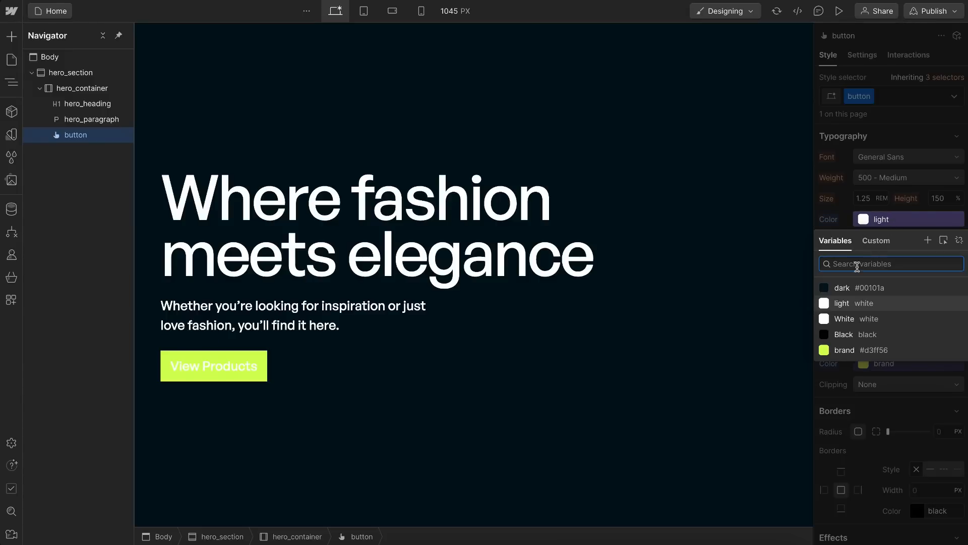
pyautogui.click(844, 289)
pyautogui.scroll(-3, 898, 323)
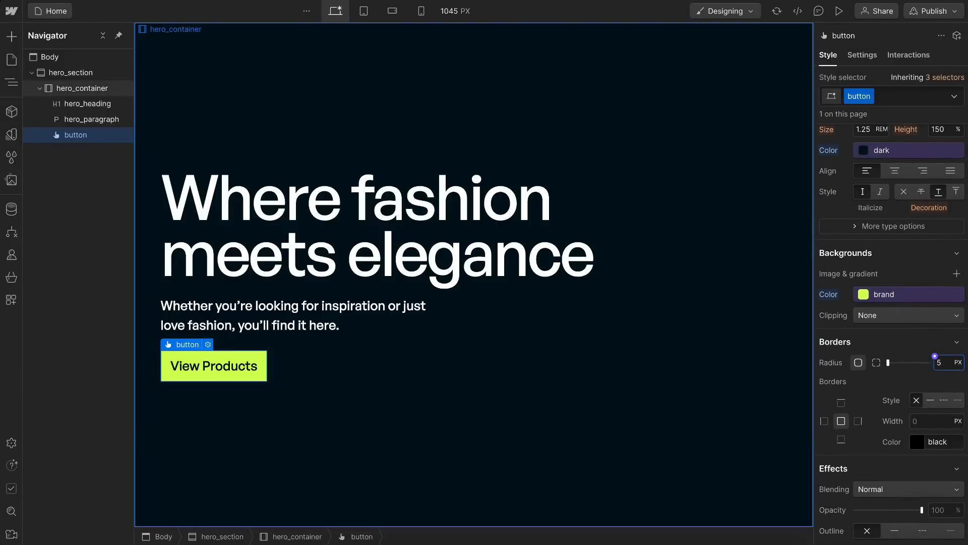
pyautogui.press('Return')
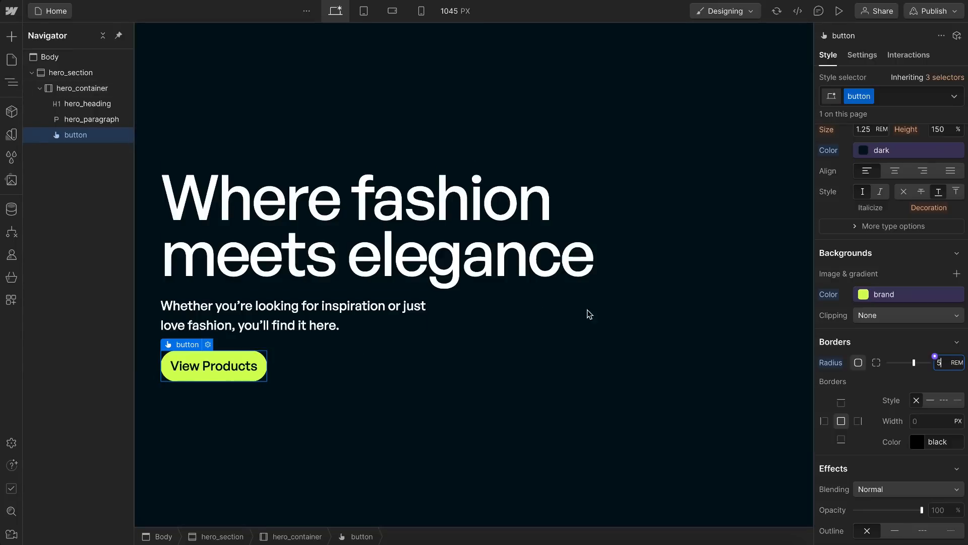
# Step: Set the button's padding to 2rem on the left and right and 0.5rem on the top and bottom
pyautogui.scroll(10, 899, 254)
pyautogui.click(855, 302)
pyautogui.write('2rem')
pyautogui.hotkey('alt', 'Return')
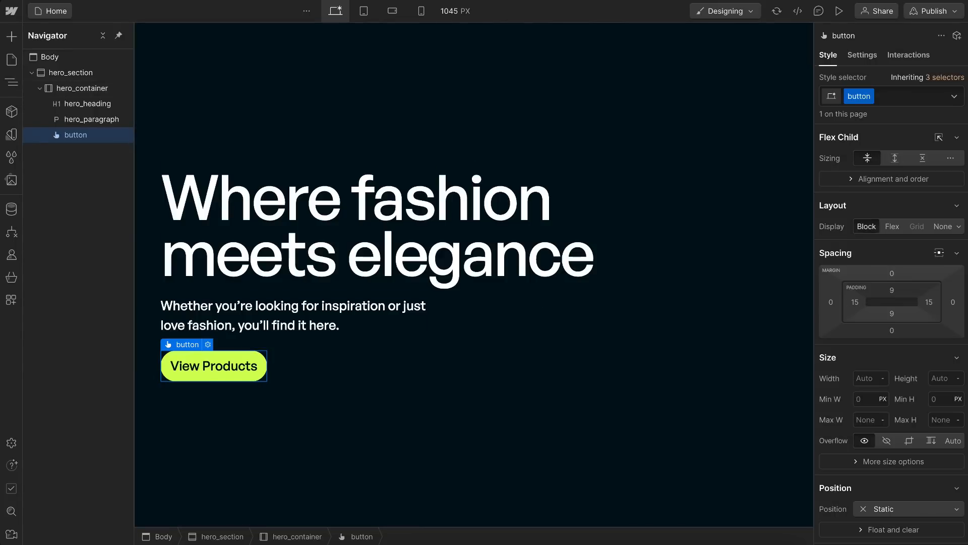
pyautogui.click(892, 291)
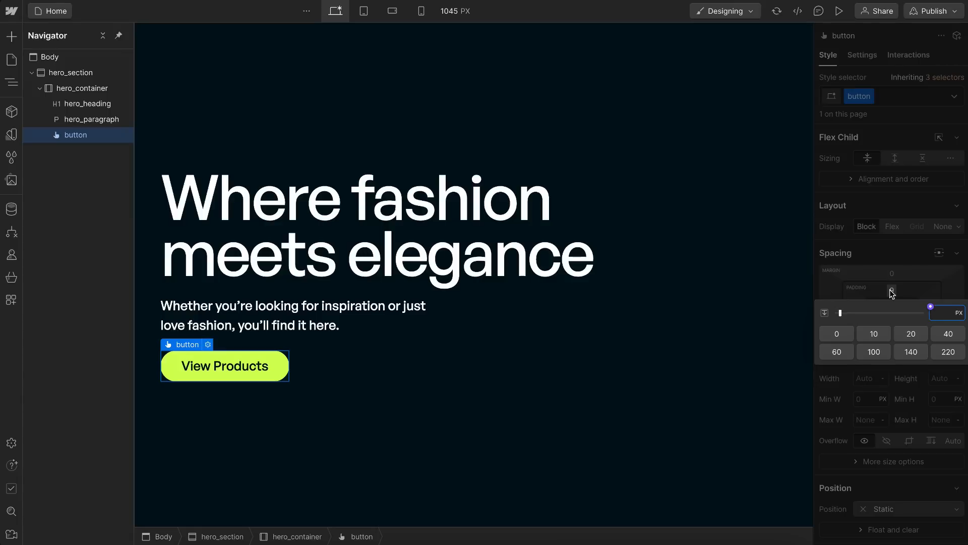
pyautogui.write('0.5rem')
pyautogui.hotkey('alt', 'Return')
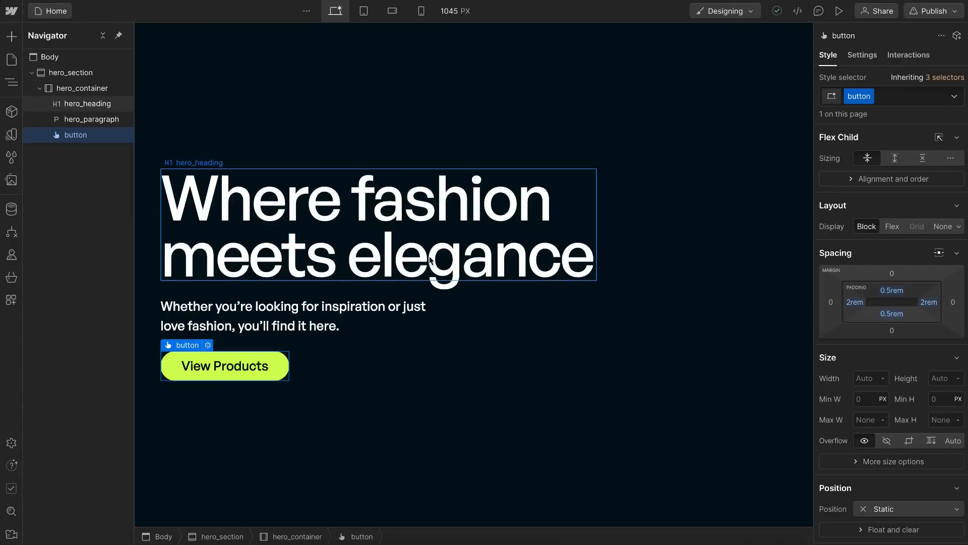
# Step: Add a section above hero_section in the Body and place a container inside it
pyautogui.click(32, 72)
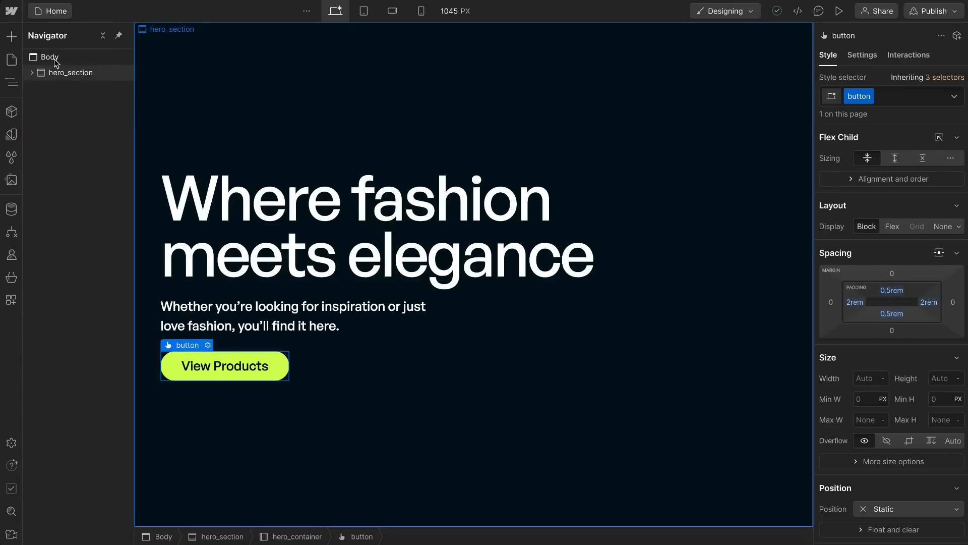
pyautogui.click(51, 57)
pyautogui.click(11, 38)
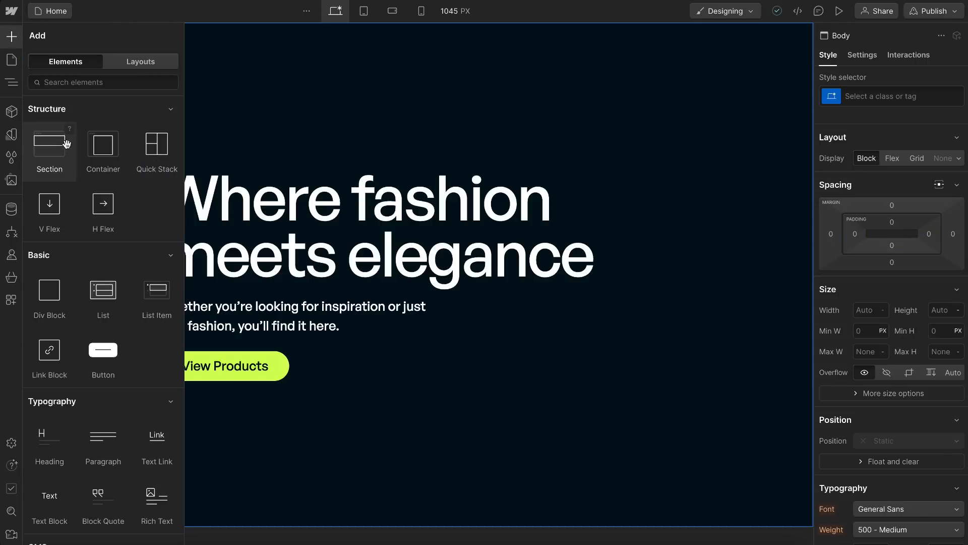
pyautogui.moveTo(60, 145); pyautogui.dragTo(64, 70)
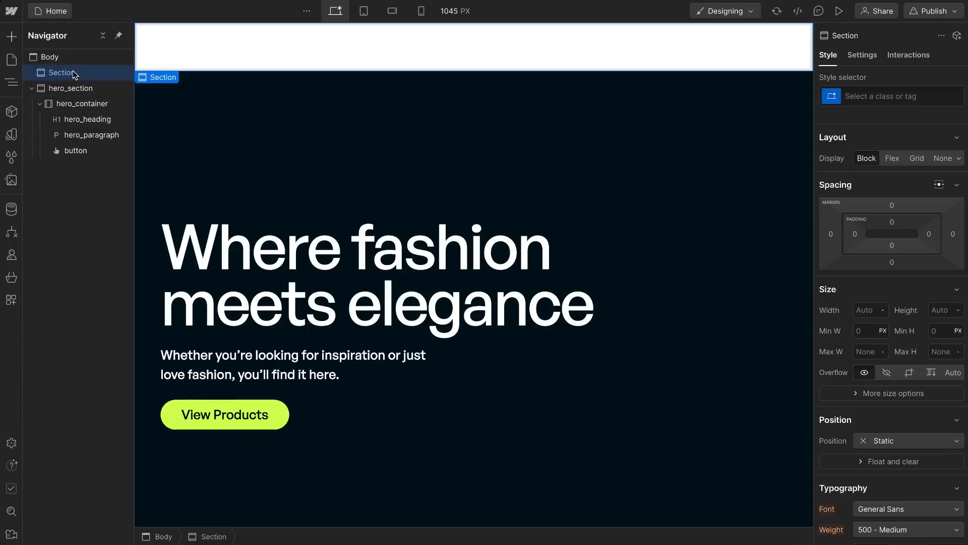
pyautogui.click(11, 36)
pyautogui.moveTo(101, 149); pyautogui.dragTo(78, 74)
# Step: Create a nav_section class on the new section and set its HTML tag to Nav
pyautogui.click(78, 73)
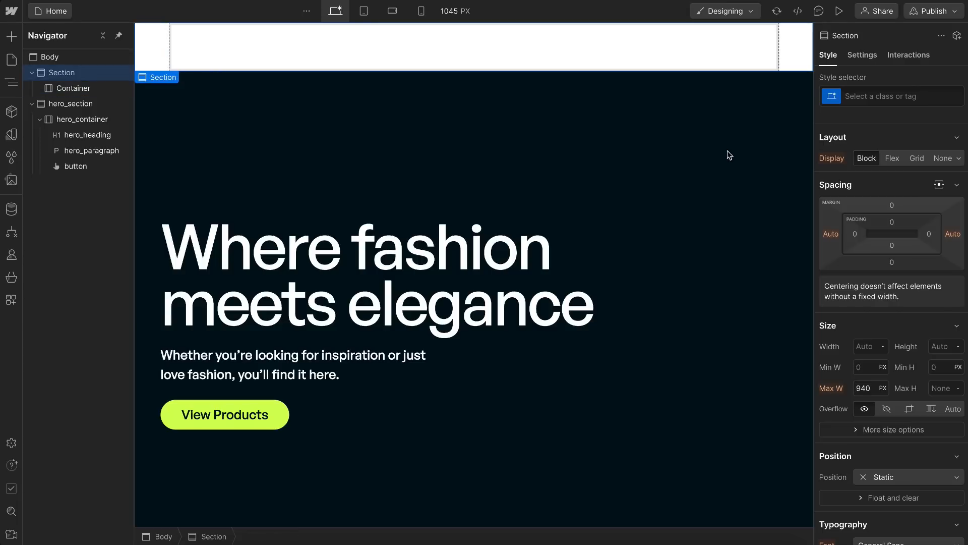
pyautogui.click(863, 98)
pyautogui.write('nav_section')
pyautogui.press('Return')
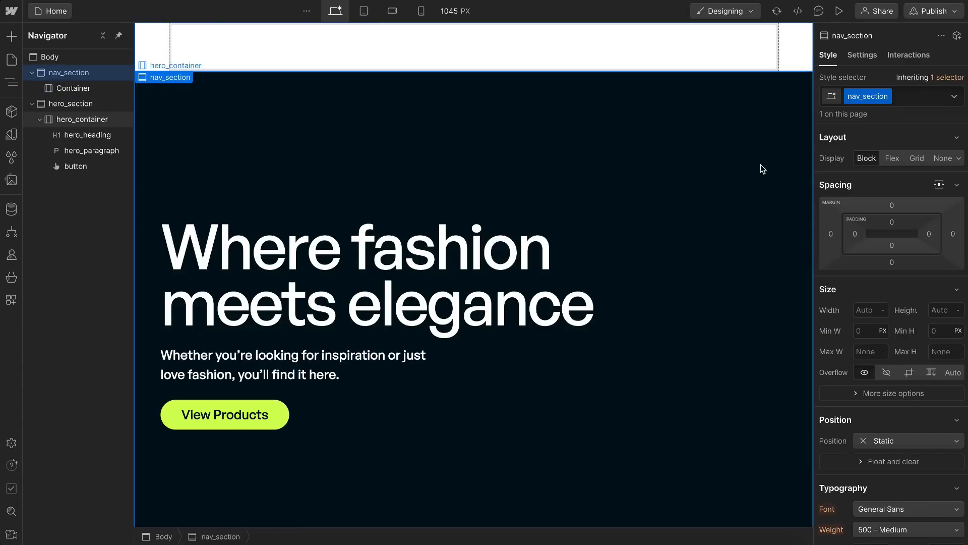
pyautogui.click(862, 55)
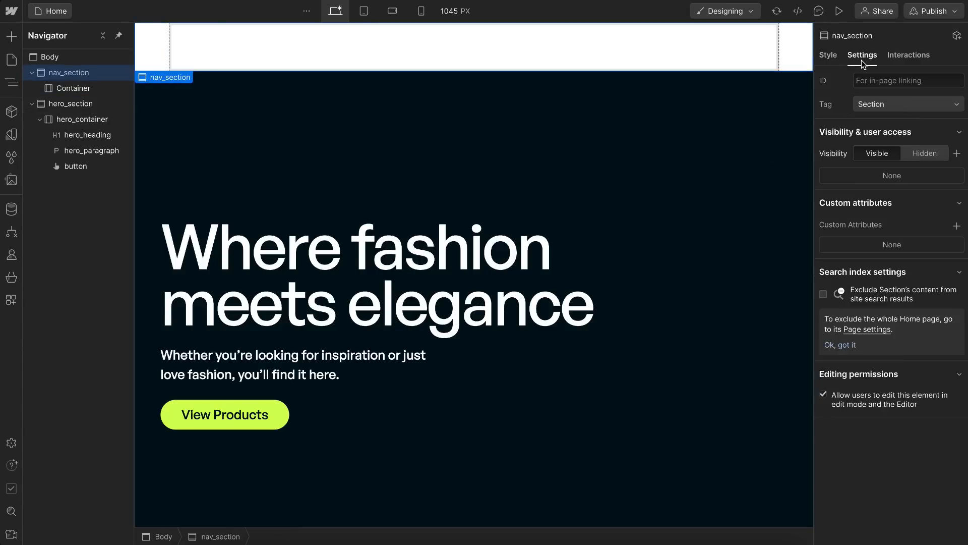
pyautogui.click(878, 106)
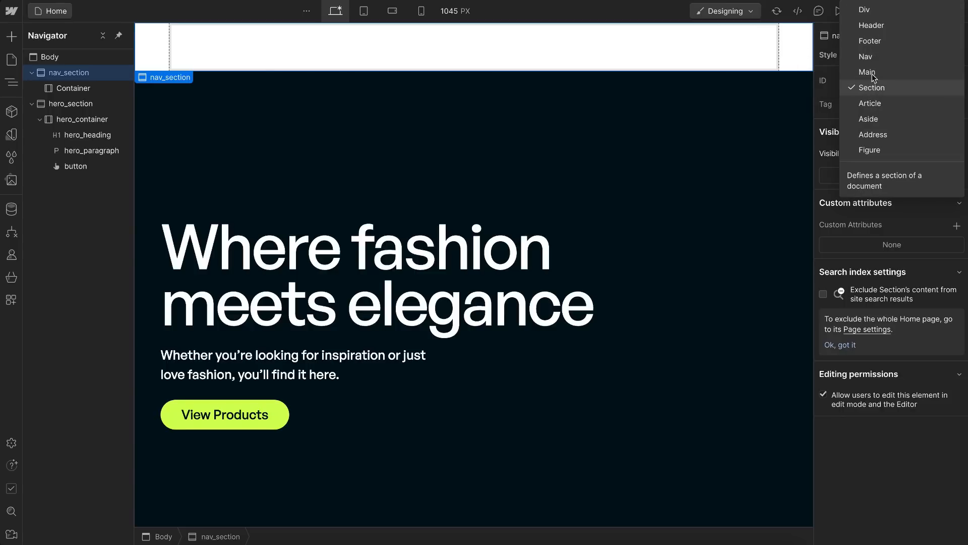
pyautogui.click(866, 57)
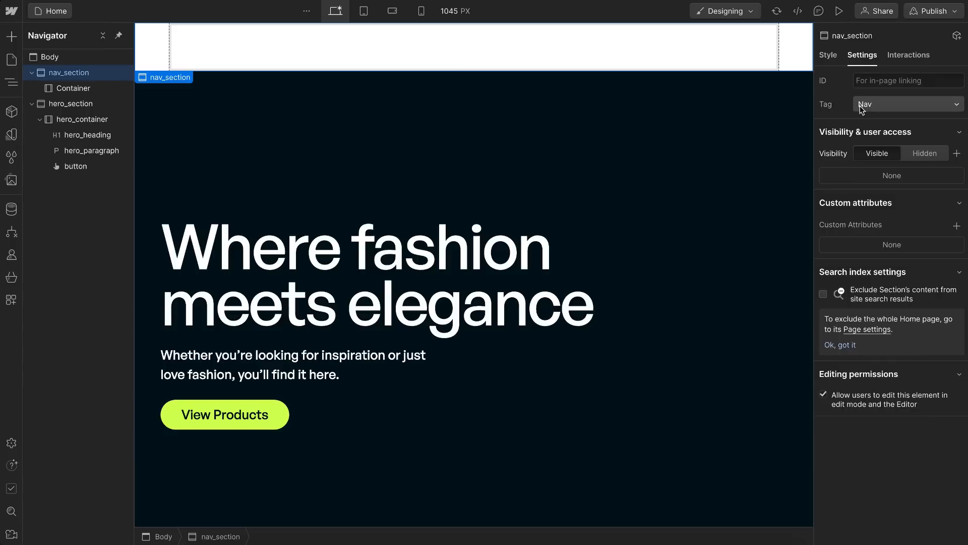
pyautogui.click(826, 57)
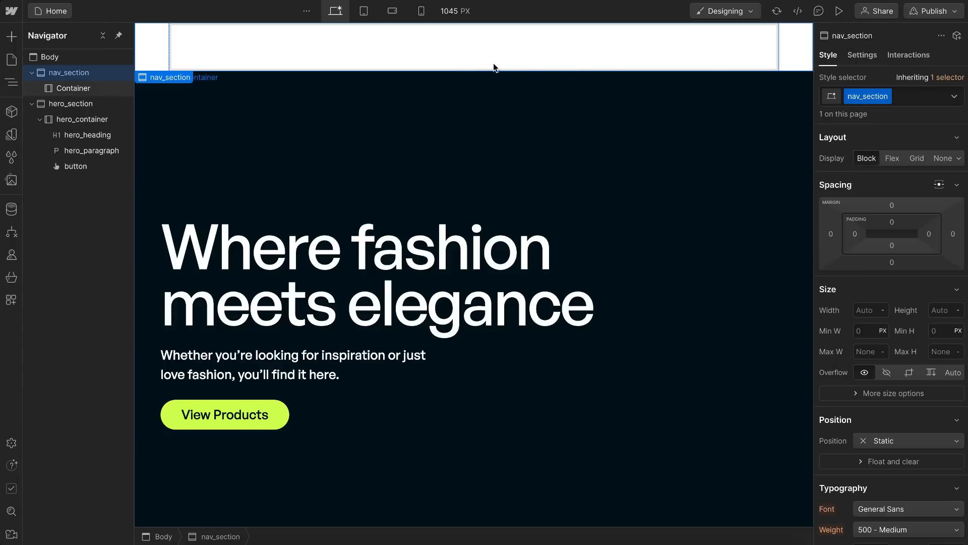
# Step: Create a nav_container class on the container inside nav_section
pyautogui.click(73, 87)
pyautogui.click(872, 97)
pyautogui.write('nav_container')
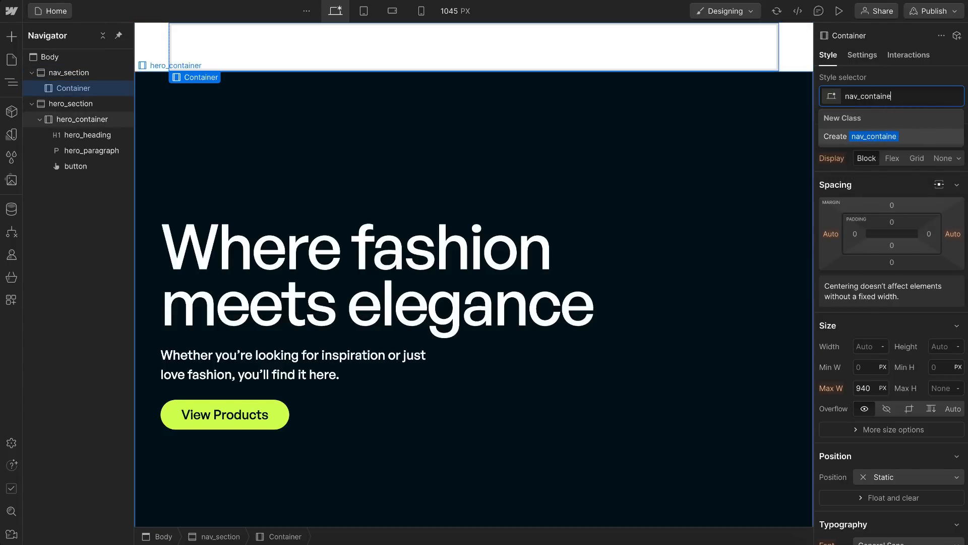
pyautogui.press('Return')
# Step: Add u-container as nav_container's second class and set its top and bottom padding to 2rem
pyautogui.write('u')
pyautogui.press('Down')
pyautogui.press('Down')
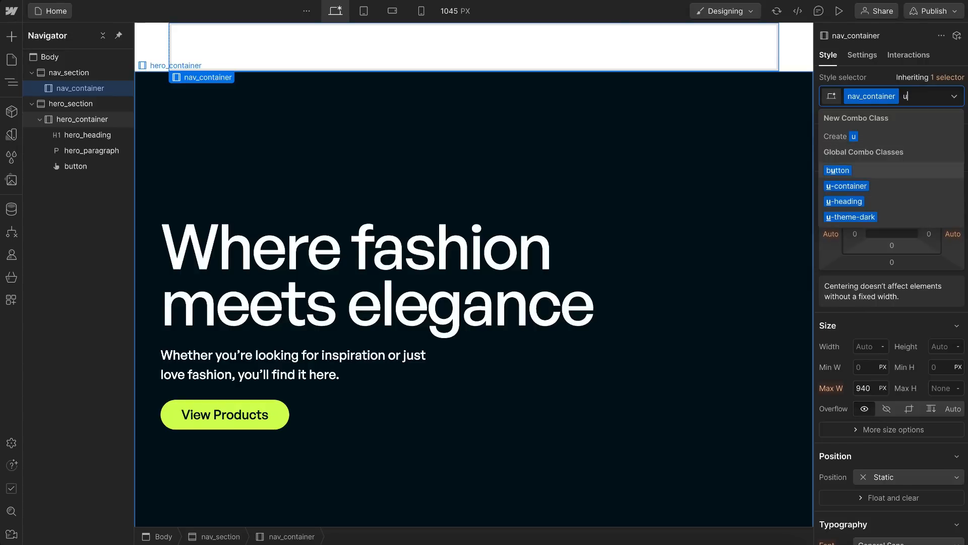
pyautogui.press('Return')
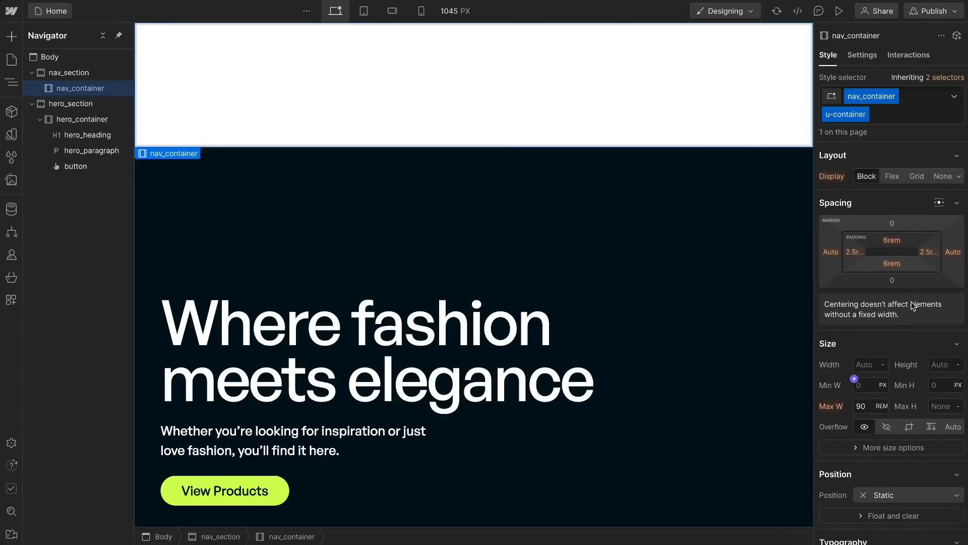
pyautogui.moveTo(913, 242); pyautogui.dragTo(915, 217)
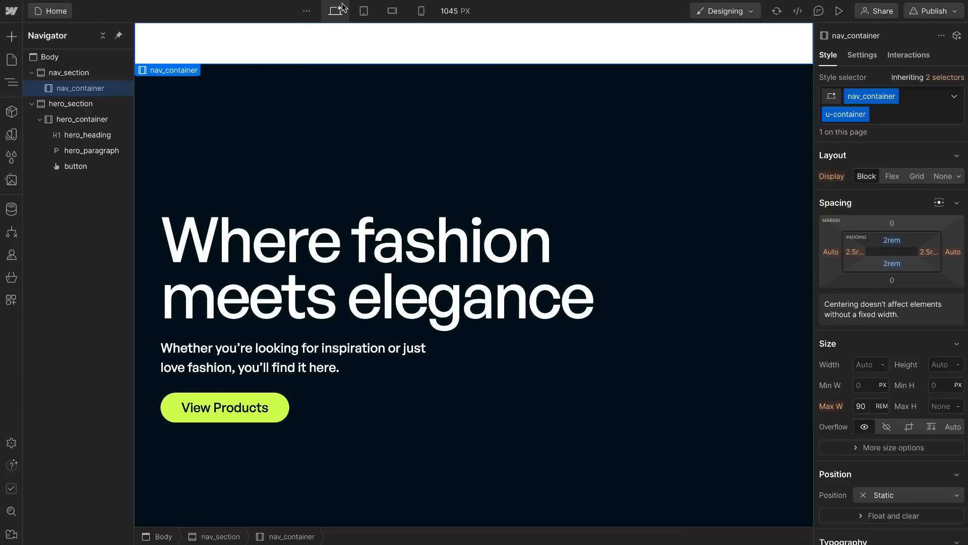
# Step: Add a div block inside nav_container and give it a class named nav_layout
pyautogui.click(12, 37)
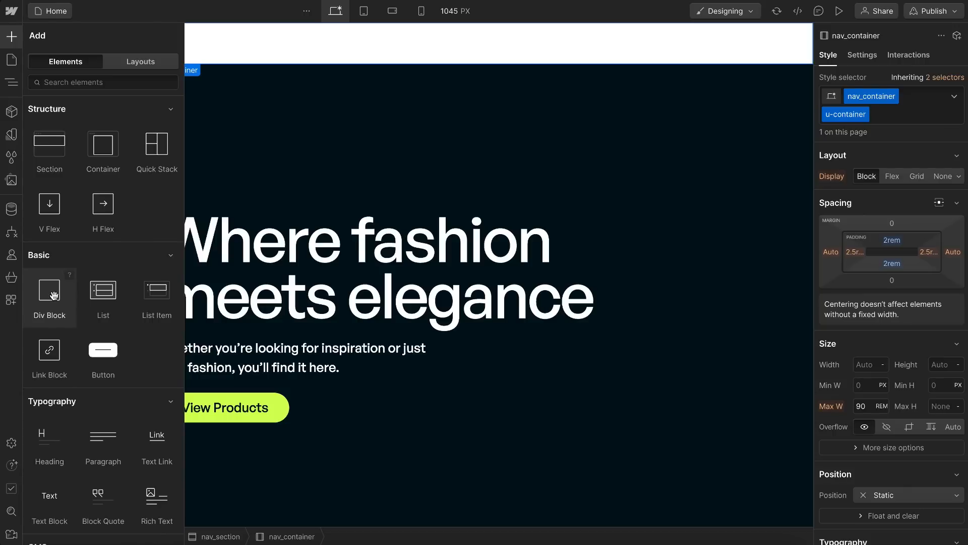
pyautogui.moveTo(50, 294); pyautogui.dragTo(272, 42)
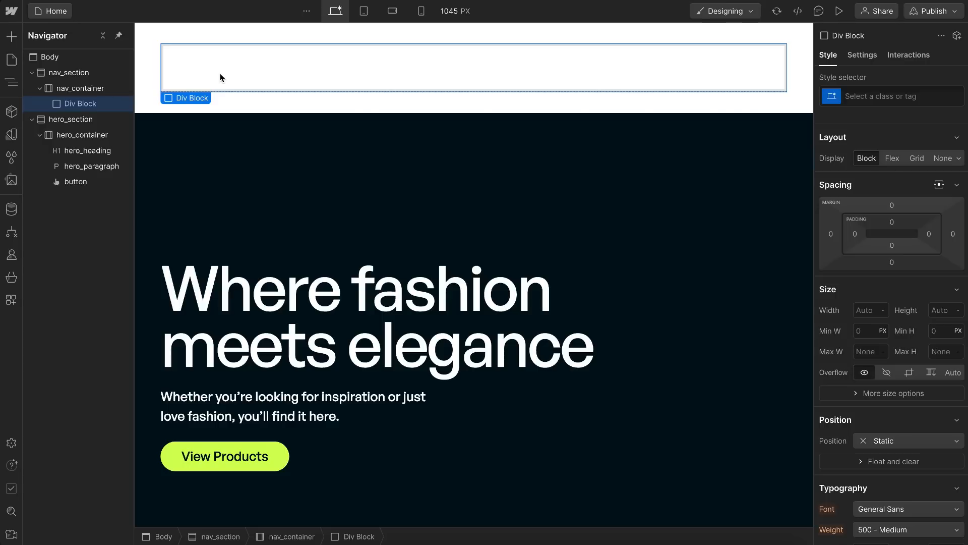
pyautogui.hotkey('ctrl', 'Return')
pyautogui.write('nav_layout')
pyautogui.press('Return')
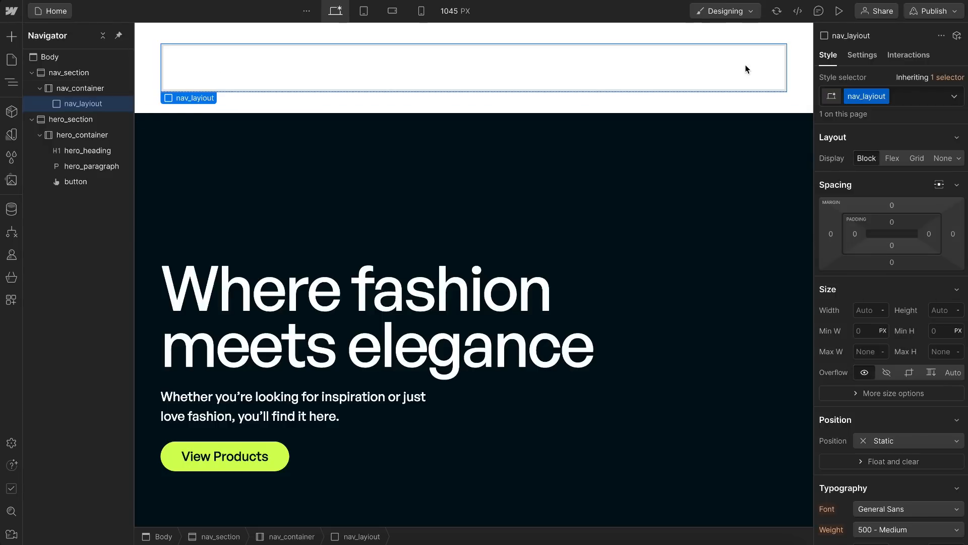
pyautogui.doubleClick(884, 96)
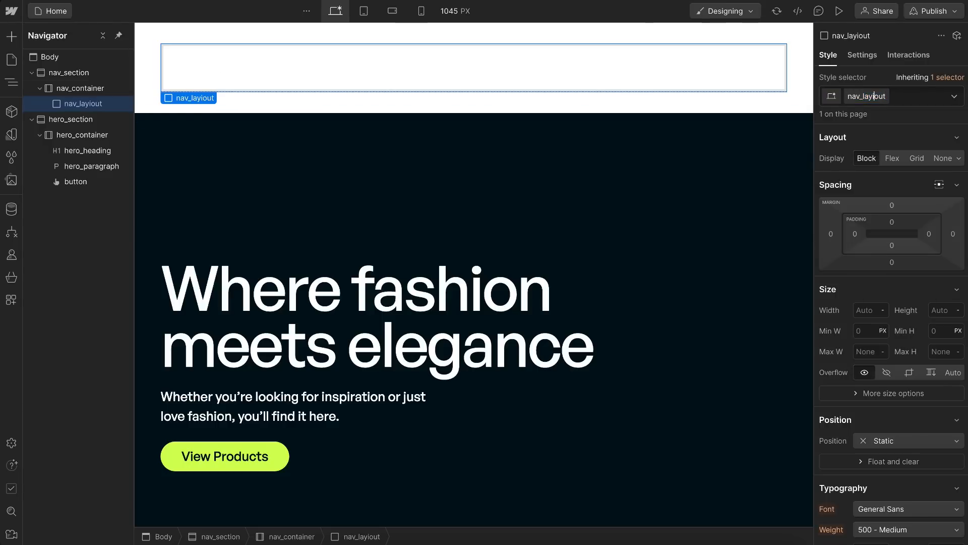
pyautogui.press('Return')
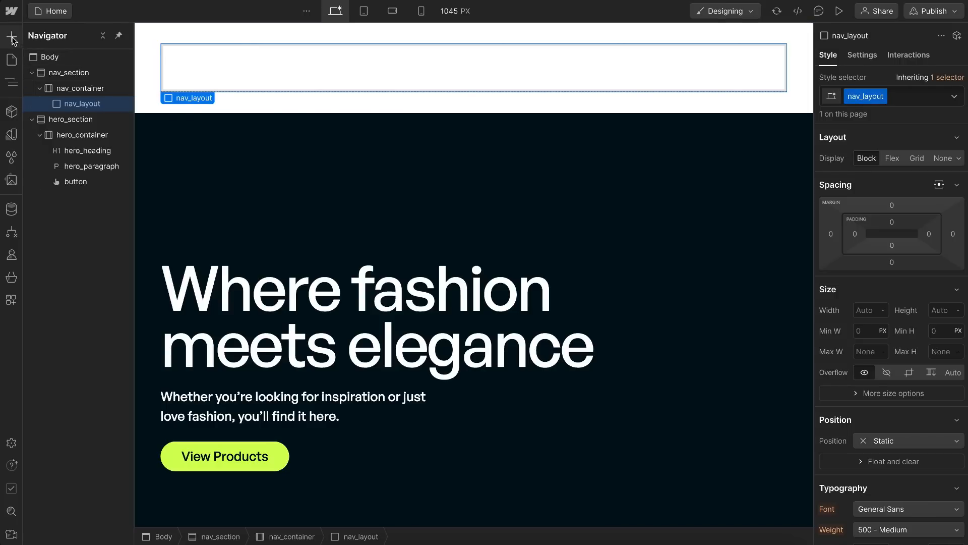
# Step: Add a link block inside nav_layout and link it to the Home page
pyautogui.press('a')
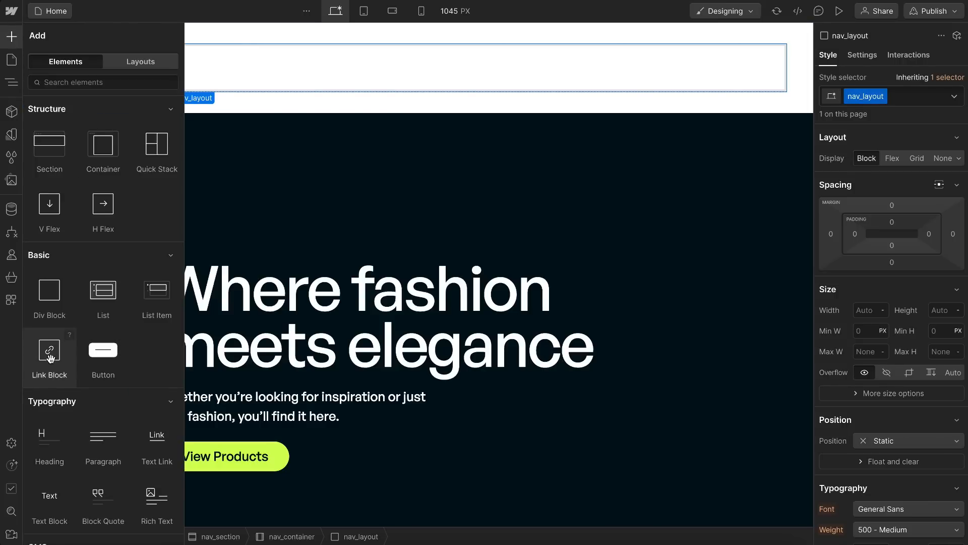
pyautogui.moveTo(49, 356); pyautogui.dragTo(238, 80)
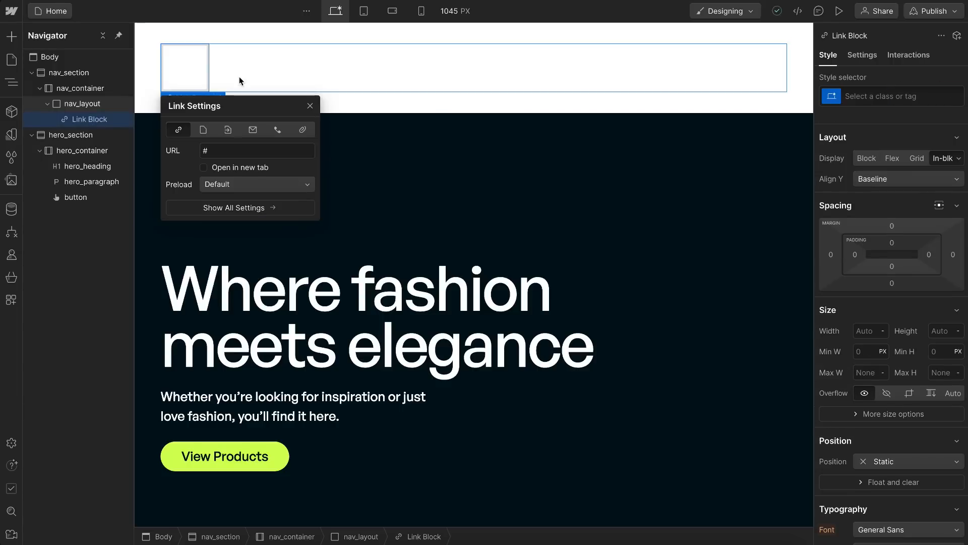
pyautogui.click(204, 132)
pyautogui.click(228, 152)
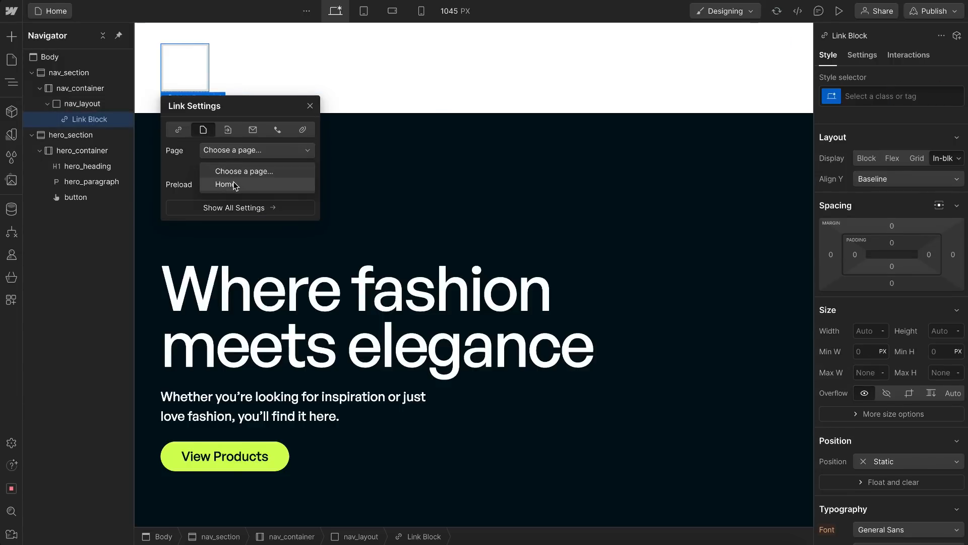
pyautogui.click(233, 184)
pyautogui.click(310, 105)
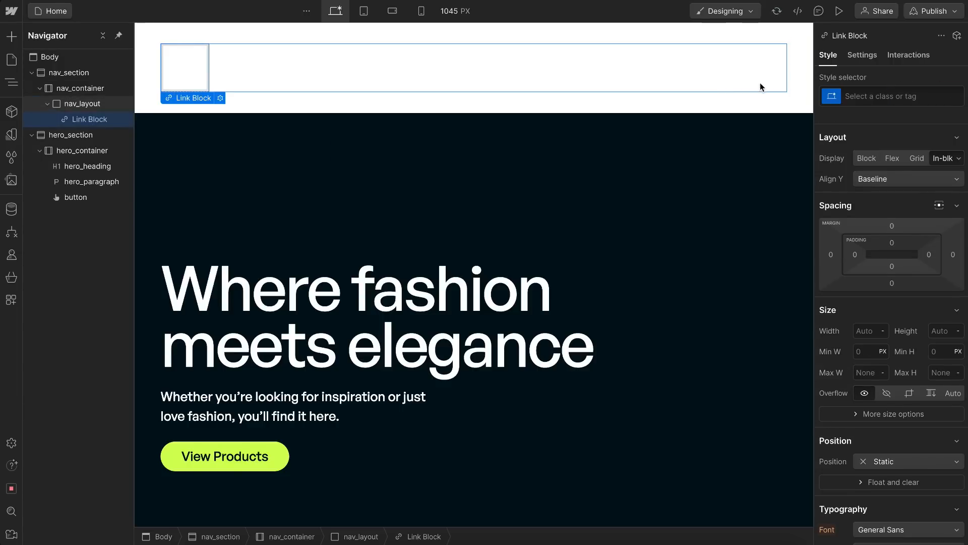
# Step: Create a nav_logo_link class on the new link block
pyautogui.click(877, 96)
pyautogui.write('nav_logo_link')
pyautogui.press('Return')
pyautogui.press('Escape')
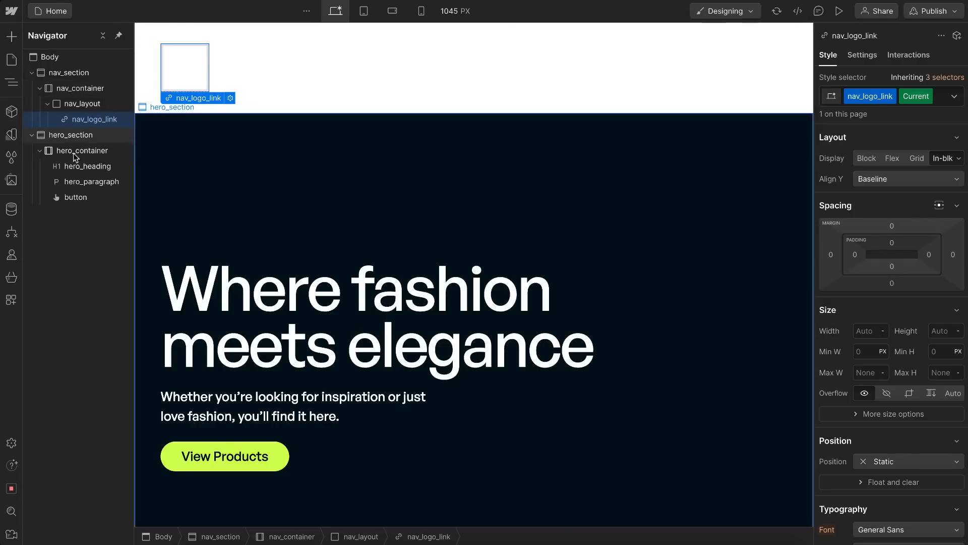
# Step: Place the logo-light.svg asset inside nav_logo_link
pyautogui.click(12, 182)
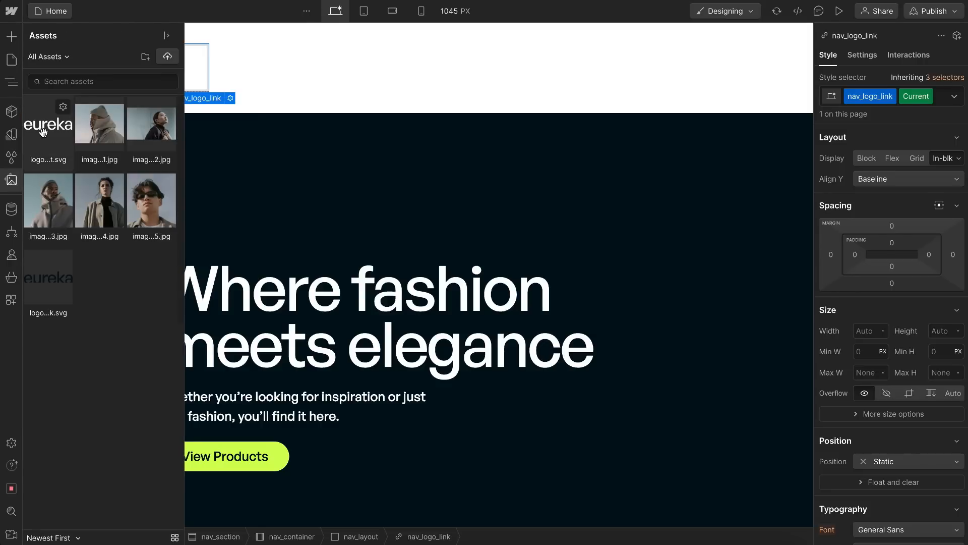
pyautogui.moveTo(157, 116); pyautogui.dragTo(196, 74)
# Step: Create a nav_logo_image class on the logo image and set its width to 6rem
pyautogui.click(879, 94)
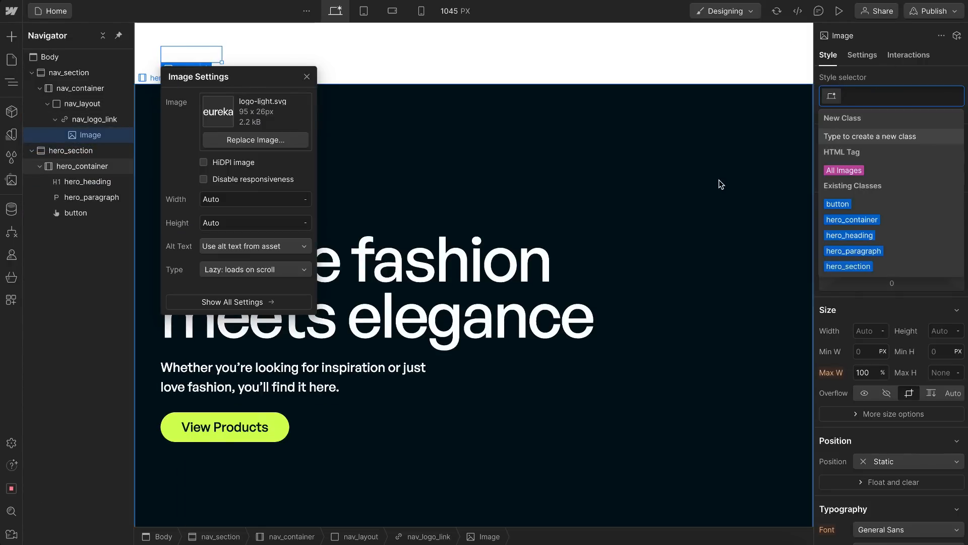
pyautogui.write('nav_l')
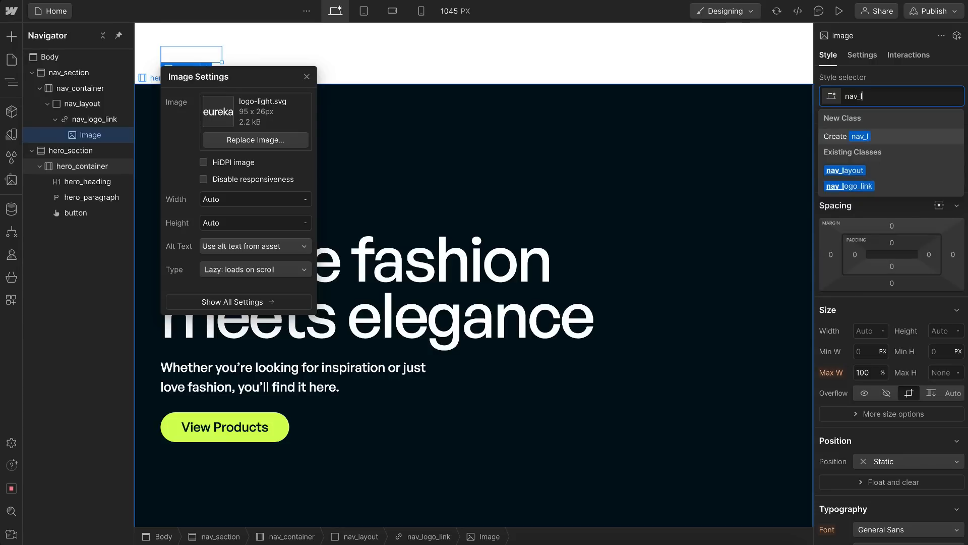
pyautogui.write('ogo_image')
pyautogui.press('Return')
pyautogui.click(868, 331)
pyautogui.write('6rem')
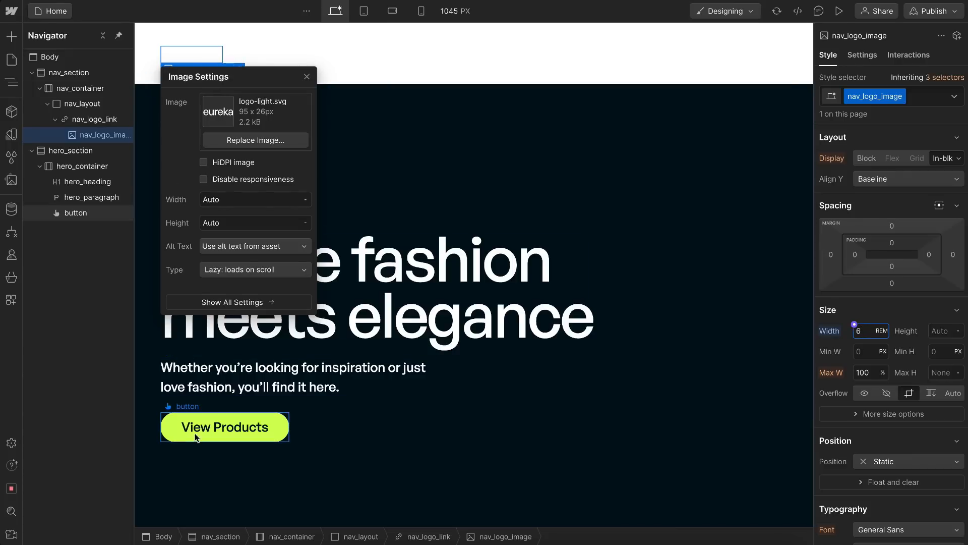
# Step: Copy the hero's View Products button into nav_layout and change the copy's text to Shop Now
pyautogui.click(177, 432)
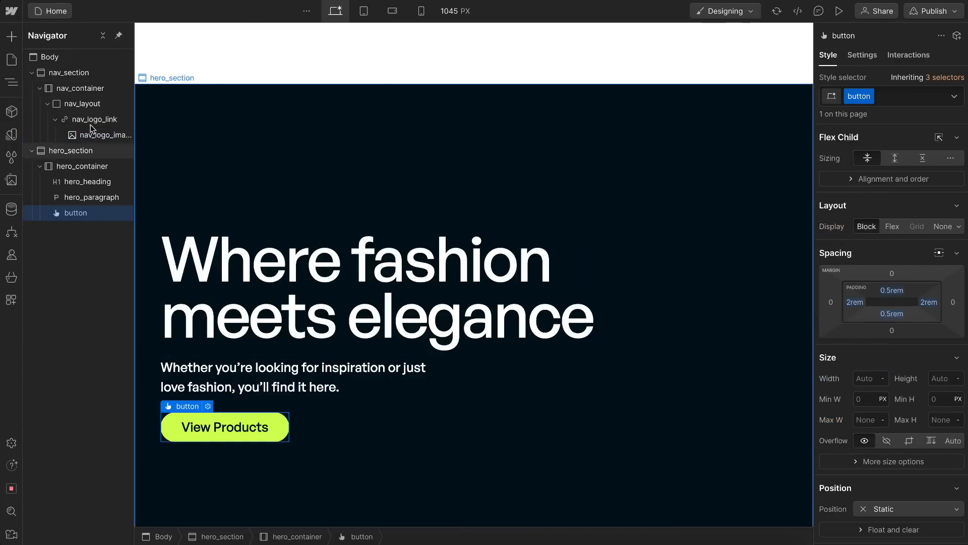
pyautogui.click(74, 104)
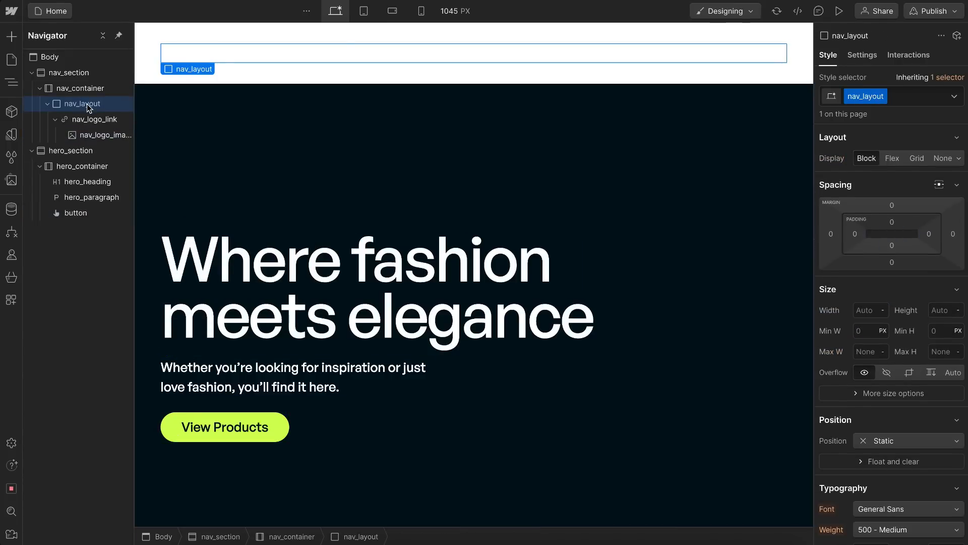
pyautogui.hotkey('ctrl', 'v')
pyautogui.doubleClick(328, 61)
pyautogui.moveTo(328, 61); pyautogui.dragTo(237, 50)
pyautogui.write('Shop Now')
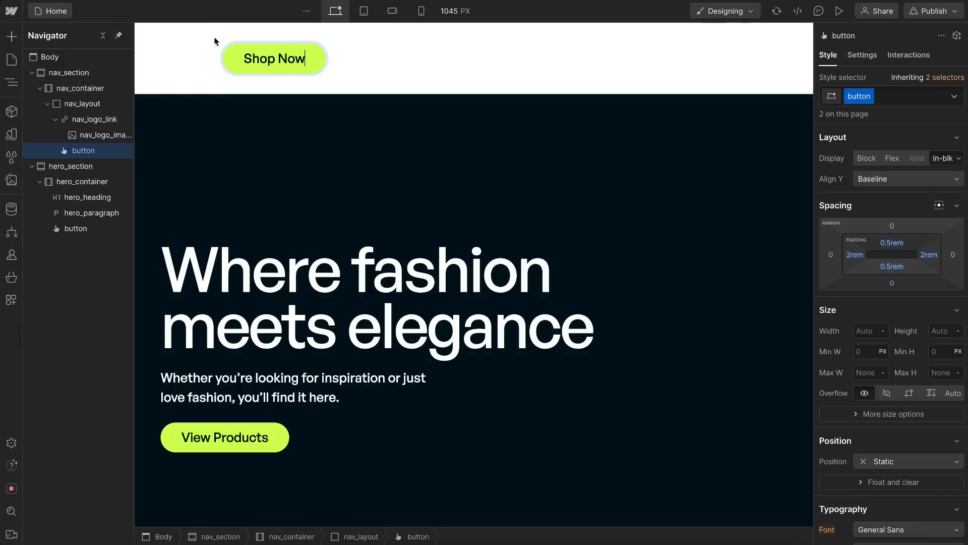
# Step: Make nav_layout a horizontal flex layout with children centred vertically and horizontal alignment set to Space between
pyautogui.click(96, 107)
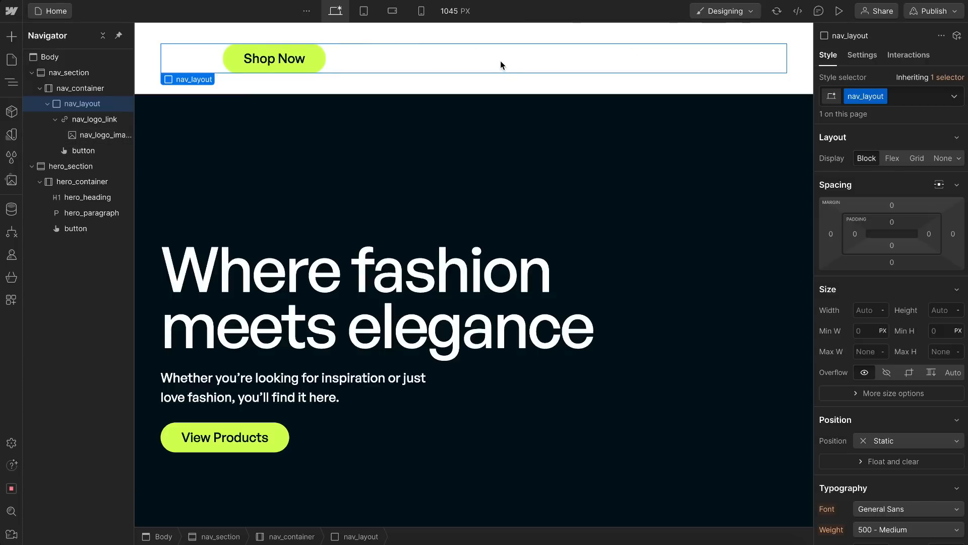
pyautogui.click(892, 159)
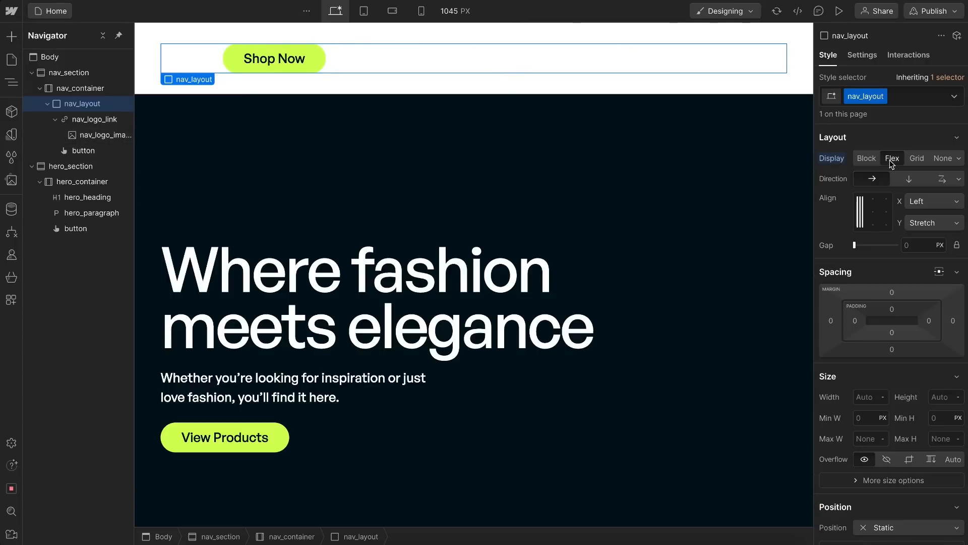
pyautogui.click(860, 212)
pyautogui.click(943, 201)
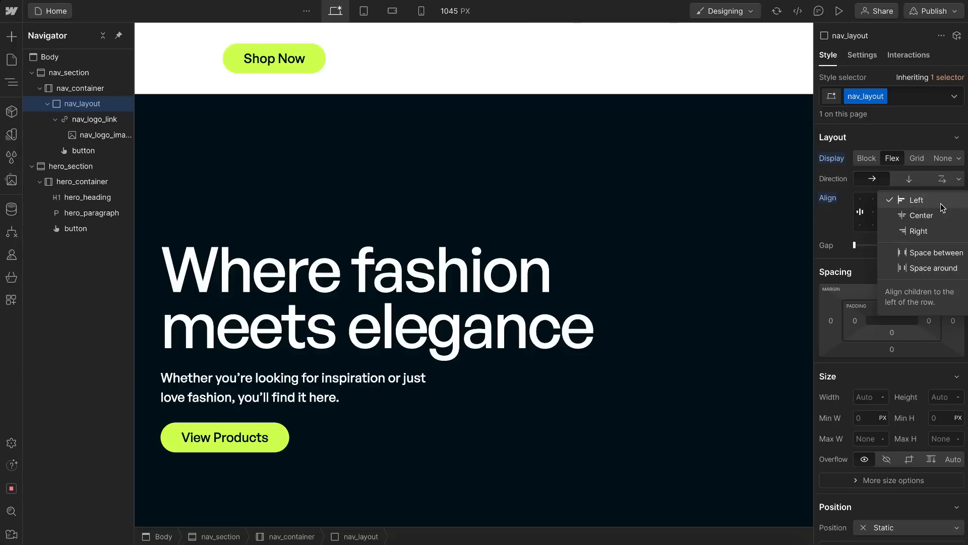
pyautogui.click(933, 256)
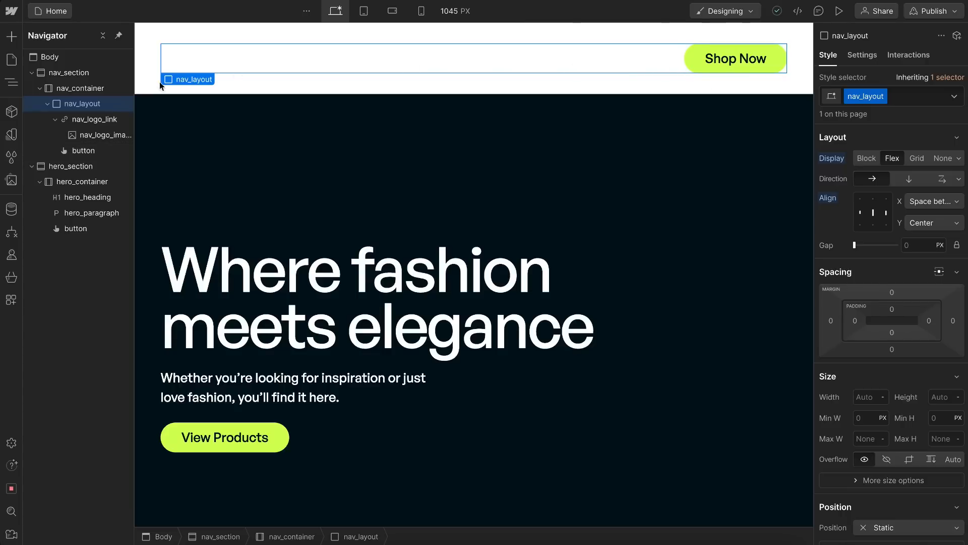
# Step: Select nav_section and collapse its child elements in the page structure
pyautogui.click(65, 73)
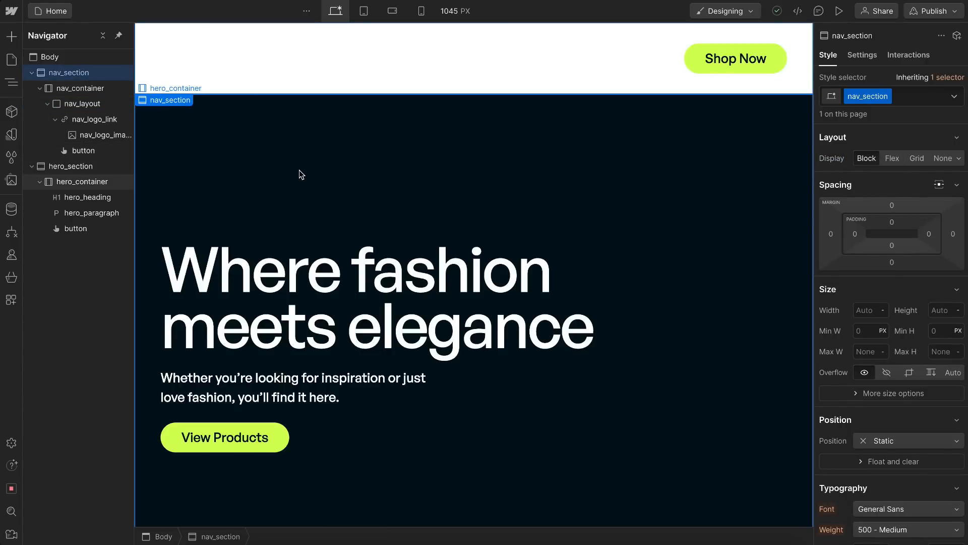
pyautogui.click(32, 73)
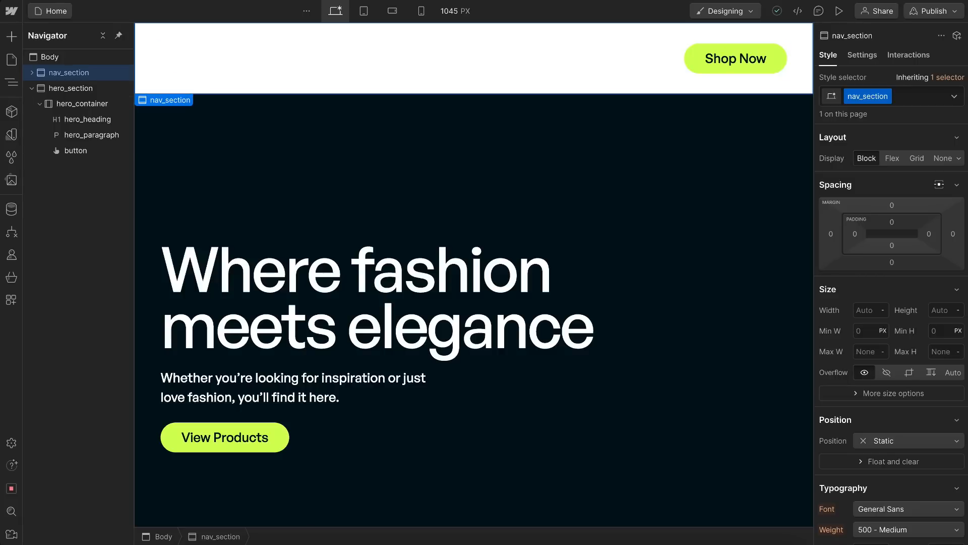
# Step: Set nav_section's position to Absolute and anchor it to the top of the page with the Top preset
pyautogui.scroll(-4, 907, 285)
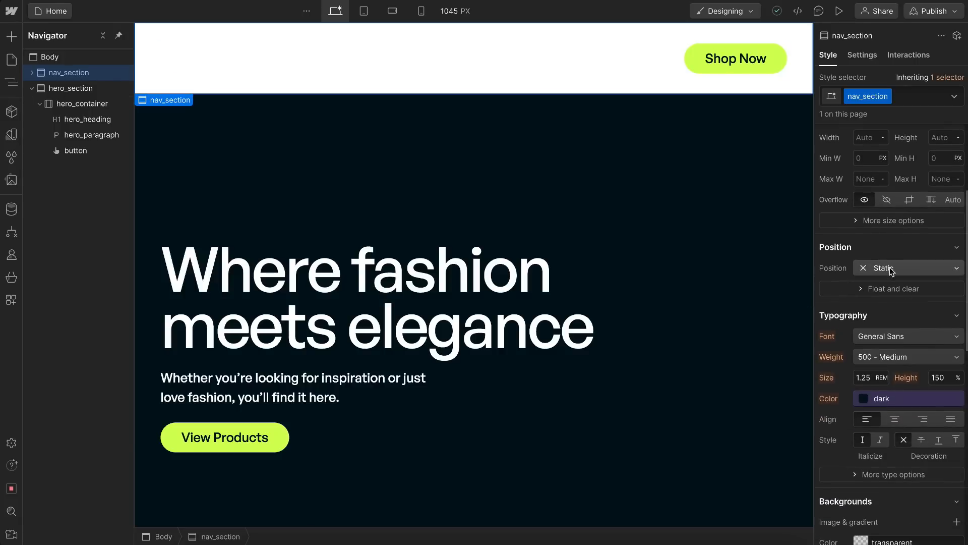
pyautogui.click(892, 268)
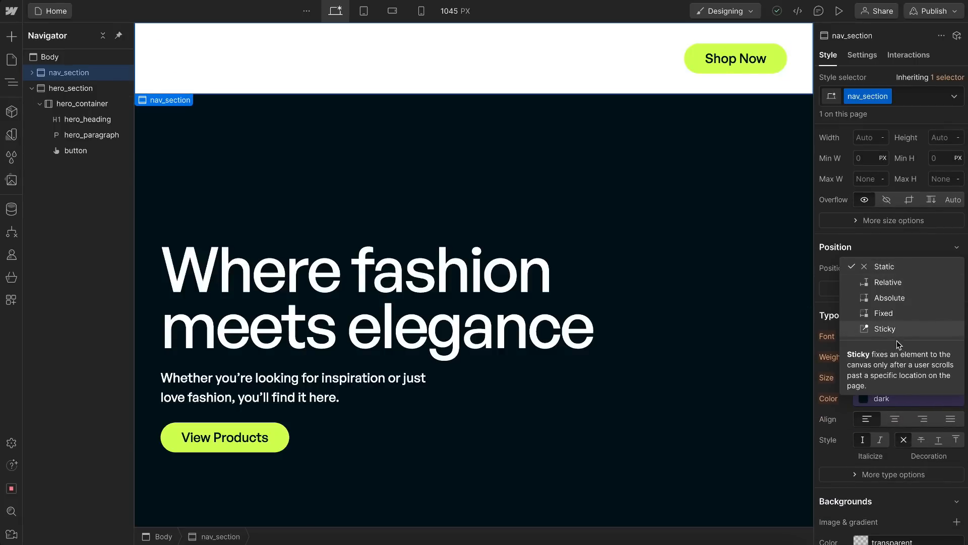
pyautogui.click(887, 301)
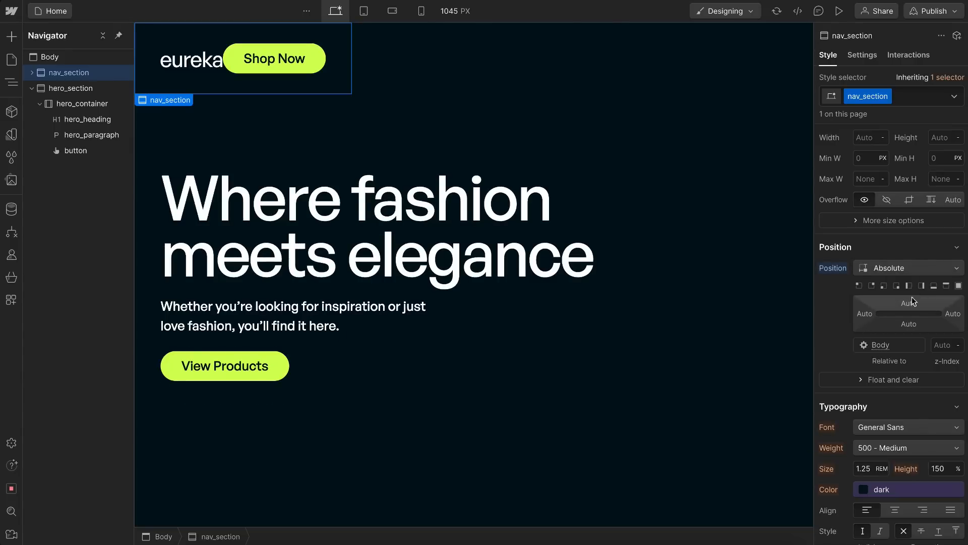
pyautogui.click(947, 286)
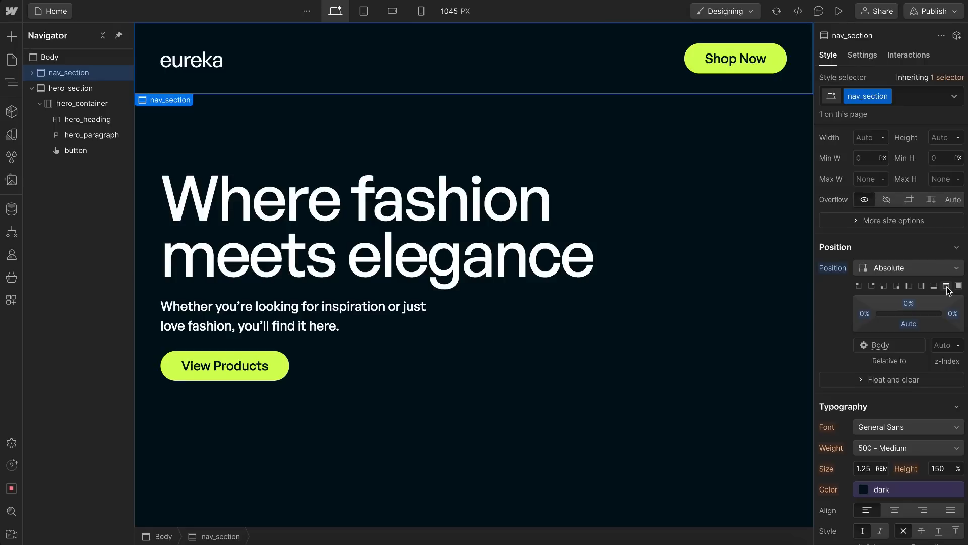
# Step: Duplicate the hero_section to make the page long enough for scrolling
pyautogui.click(80, 90)
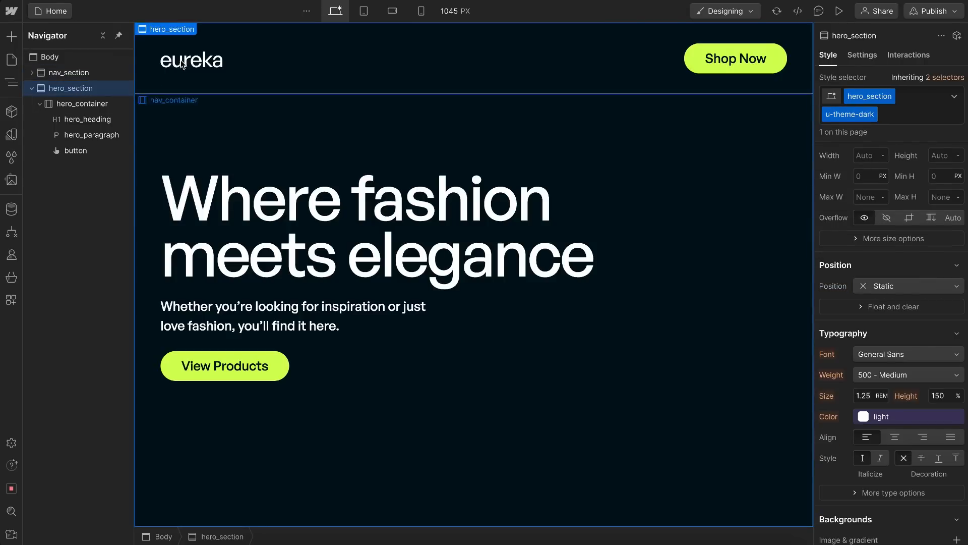
pyautogui.rightClick(167, 29)
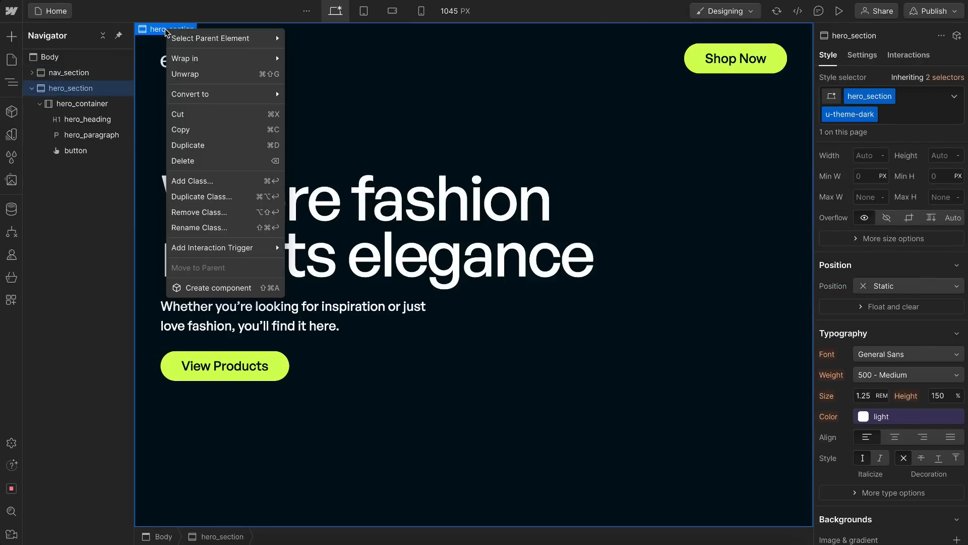
pyautogui.click(209, 146)
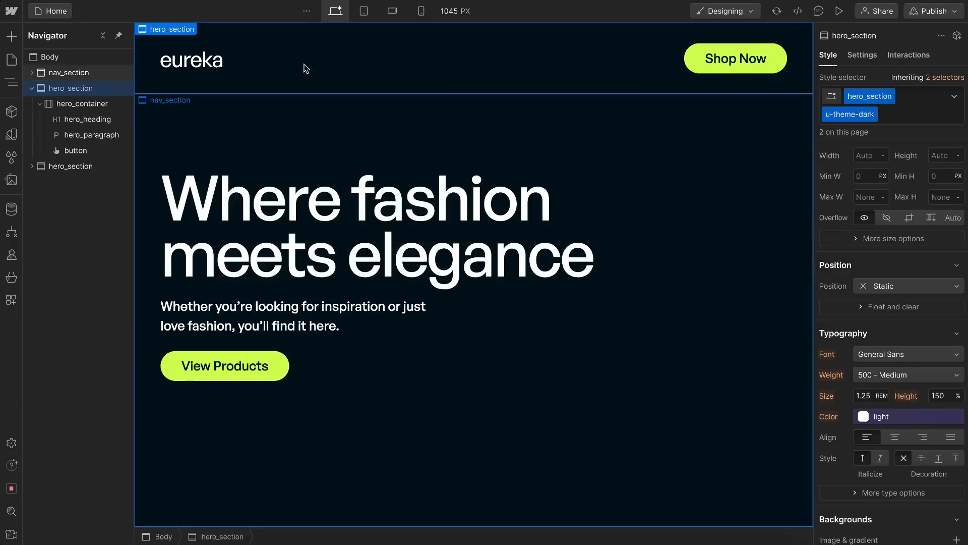
# Step: Try a Fixed position on nav_section and check how it behaves while scrolling the page
pyautogui.click(187, 75)
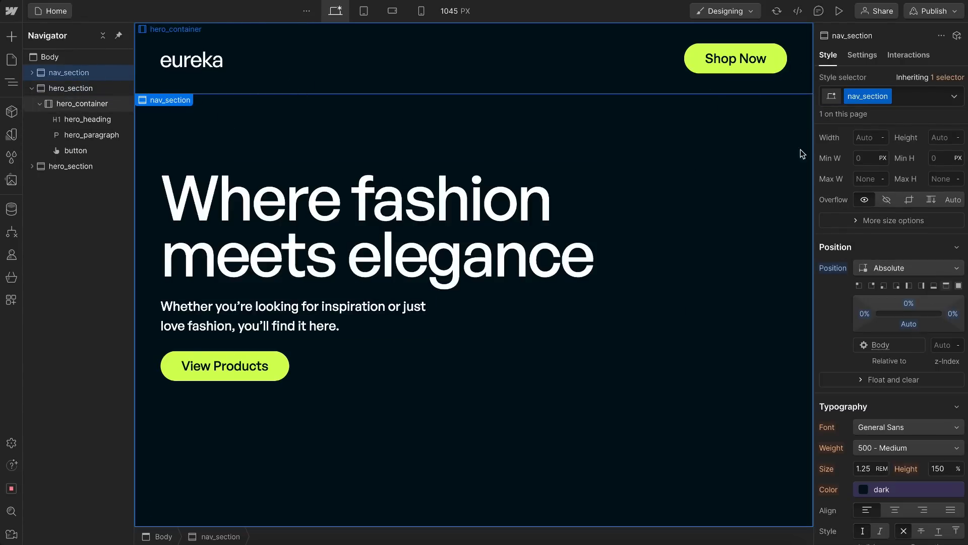
pyautogui.click(888, 268)
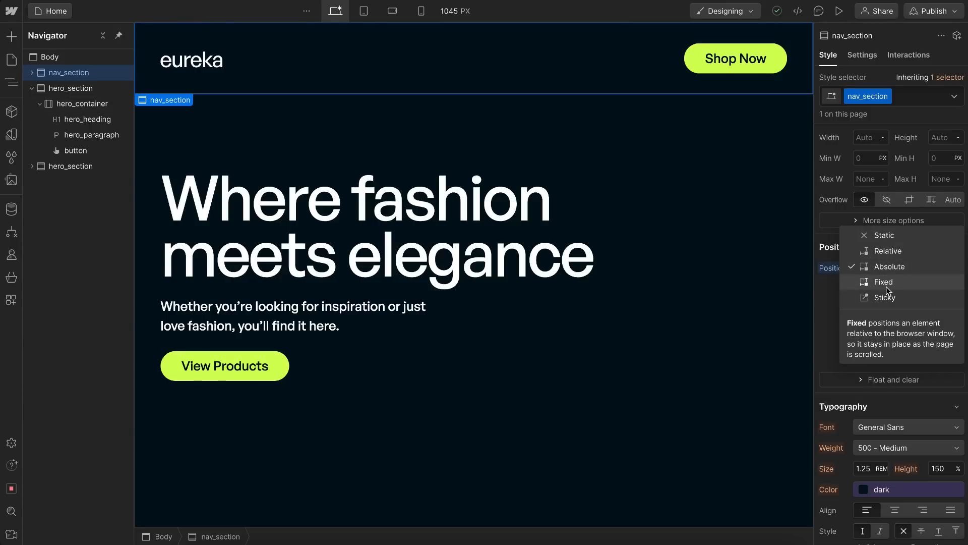
pyautogui.click(885, 281)
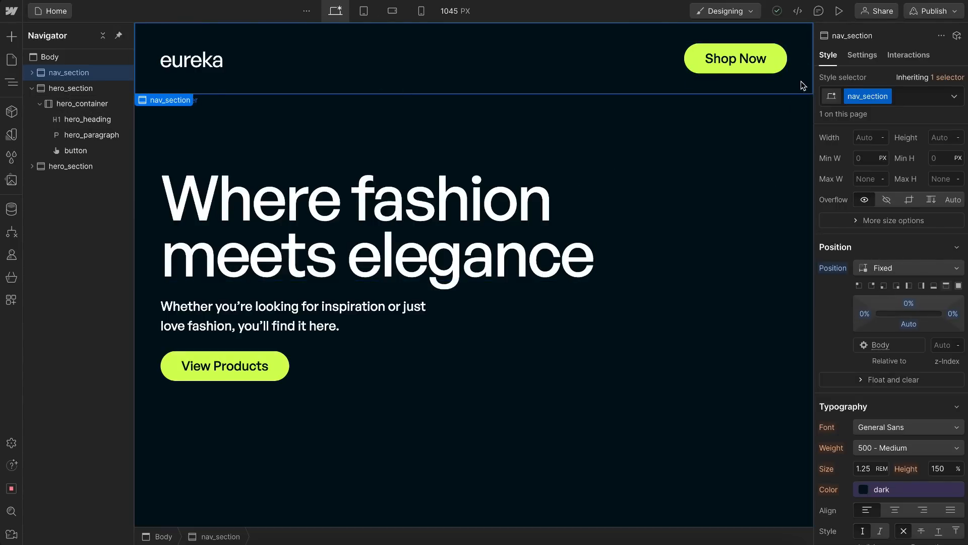
pyautogui.scroll(-3, 789, 264)
pyautogui.scroll(-10, 790, 265)
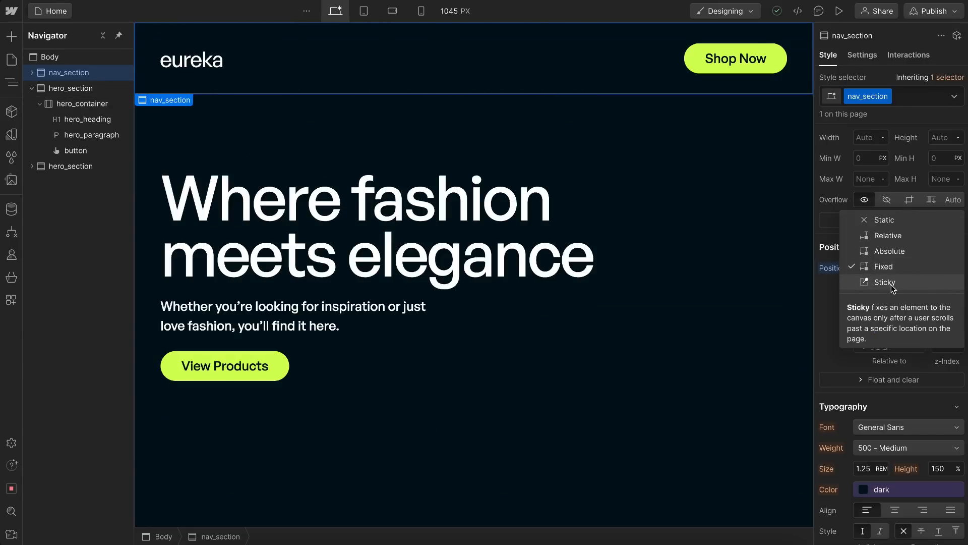
# Step: Try a Sticky position on nav_section and check how it behaves while scrolling the page
pyautogui.click(887, 283)
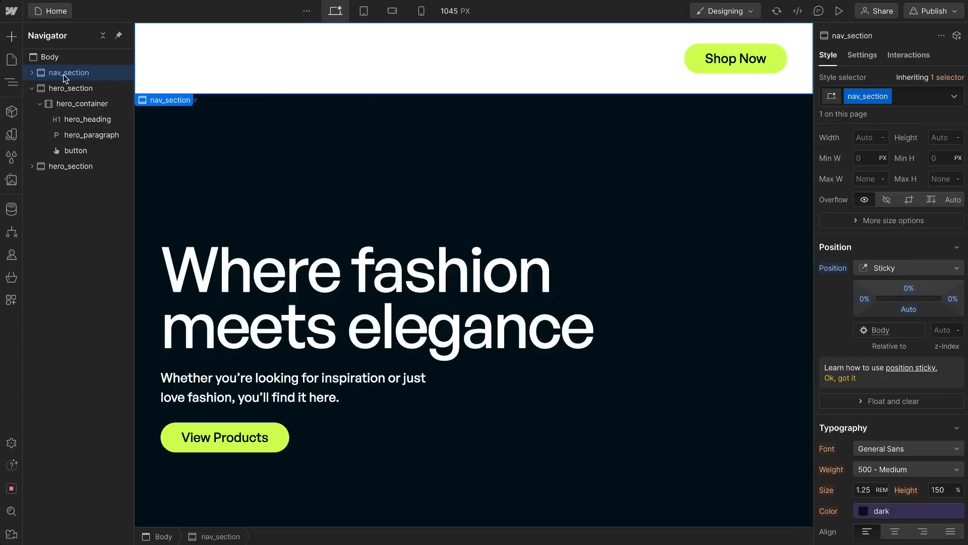
pyautogui.scroll(-5, 403, 215)
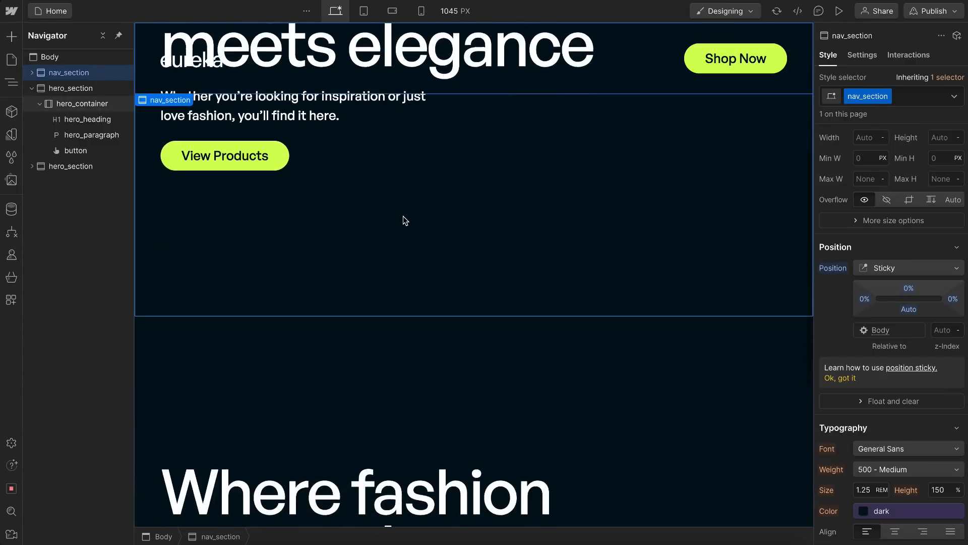
pyautogui.scroll(4, 404, 216)
pyautogui.scroll(2, 403, 216)
pyautogui.scroll(-4, 403, 216)
pyautogui.scroll(4, 403, 216)
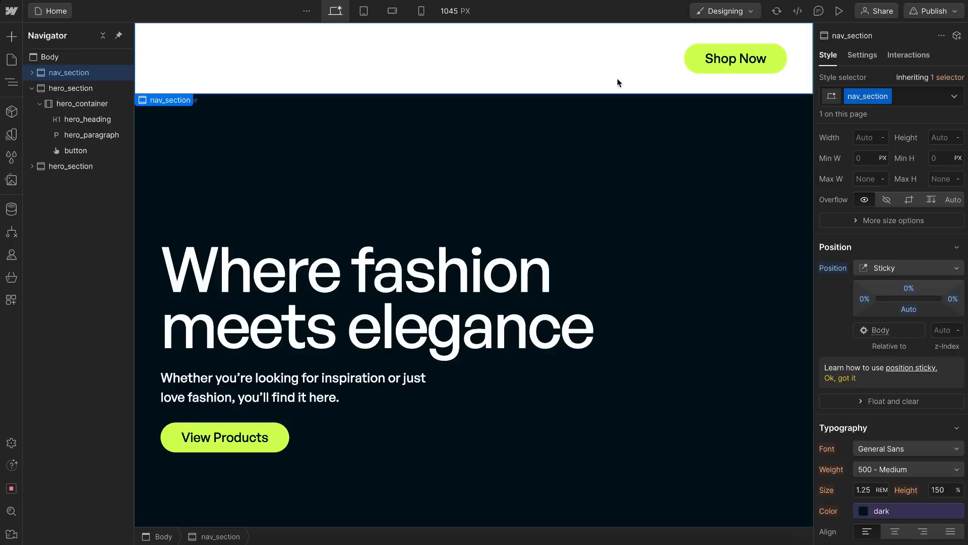
# Step: Switch nav_section's position to Fixed and finally back to Absolute, checking the scroll behaviour
pyautogui.click(897, 269)
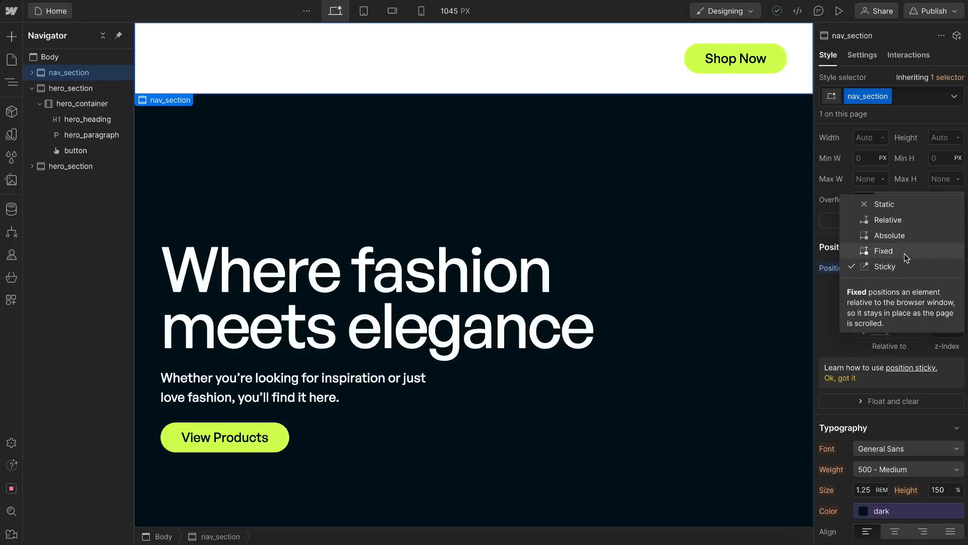
pyautogui.click(903, 253)
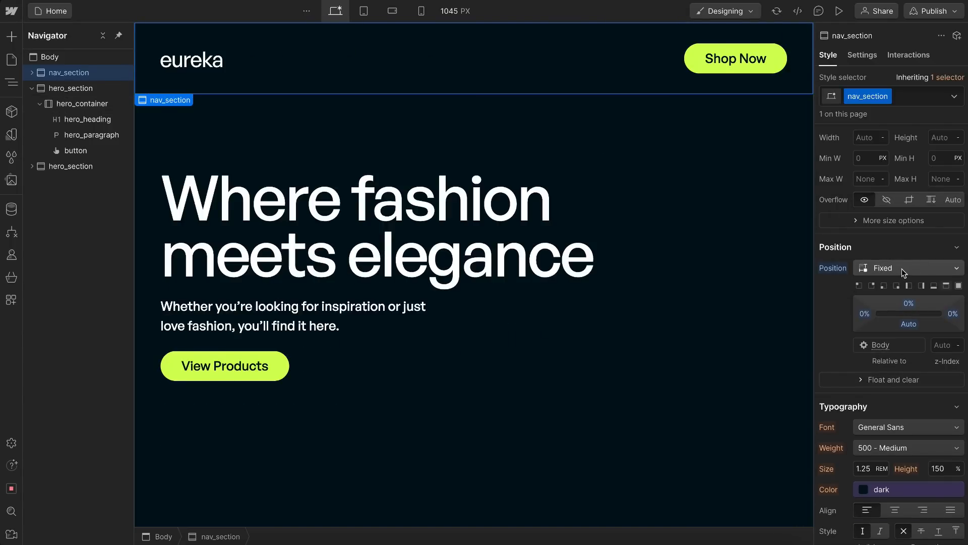
pyautogui.click(897, 269)
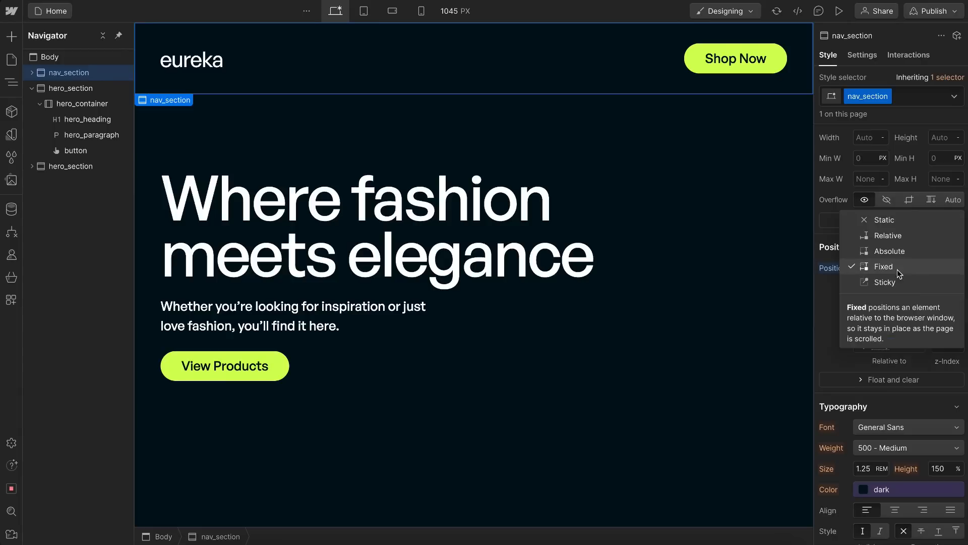
pyautogui.click(889, 251)
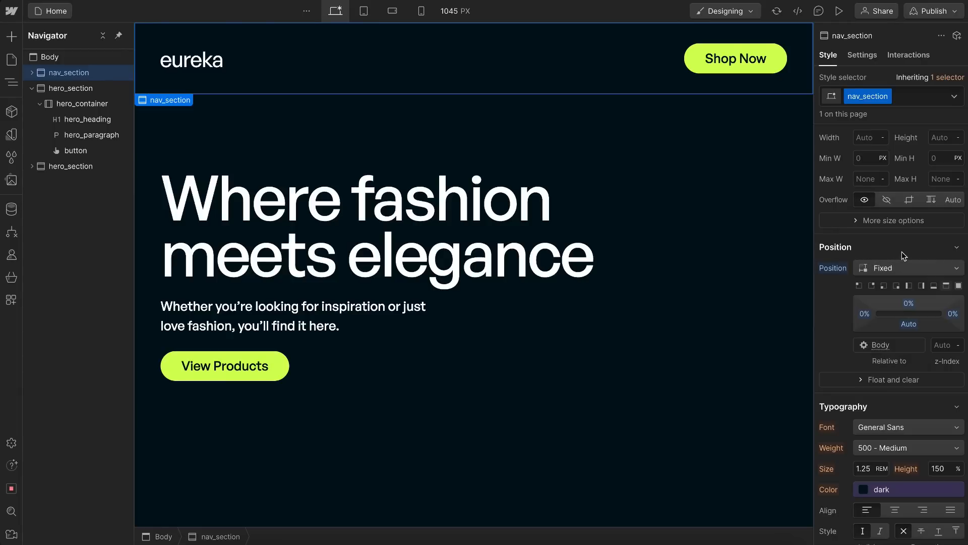
pyautogui.scroll(-6, 729, 275)
pyautogui.scroll(6, 729, 275)
pyautogui.scroll(-6, 729, 275)
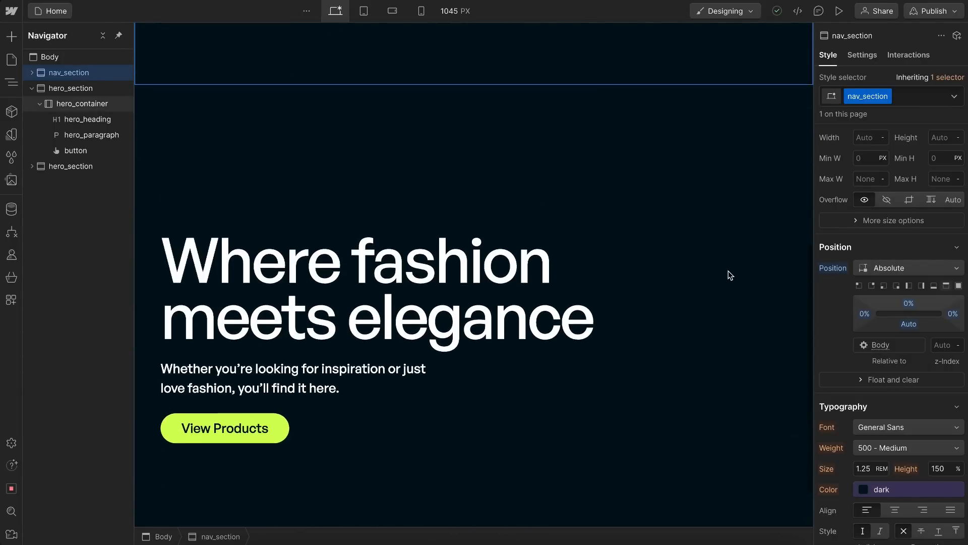
# Step: Insert an Image element into the duplicated hero_section, directly above its hero_container, keeping the placeholder picture
pyautogui.click(108, 165)
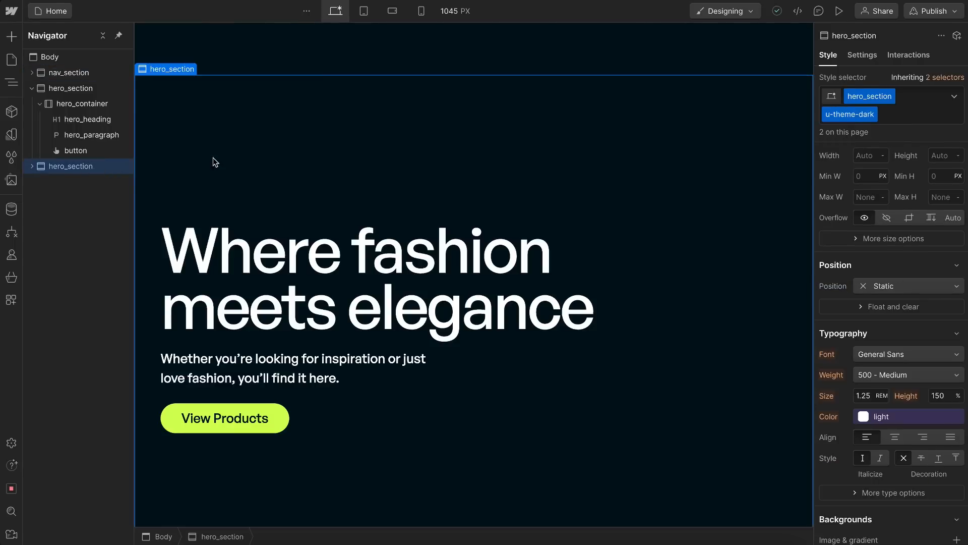
pyautogui.scroll(-4, 907, 349)
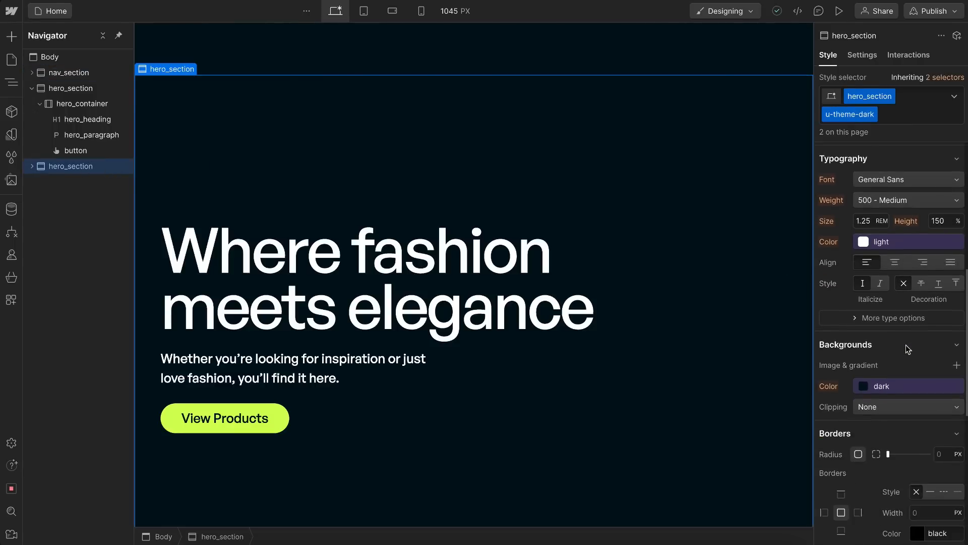
pyautogui.scroll(-2, 908, 348)
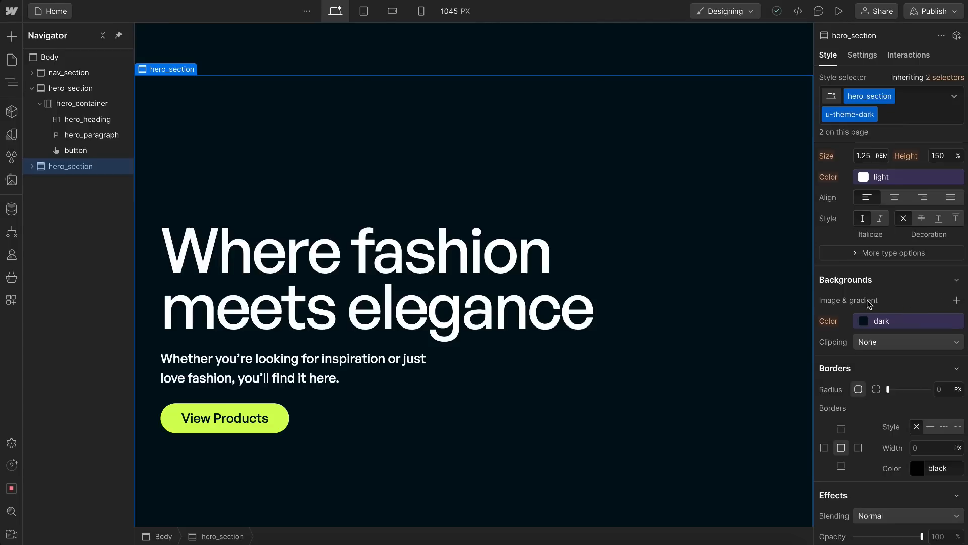
pyautogui.click(33, 166)
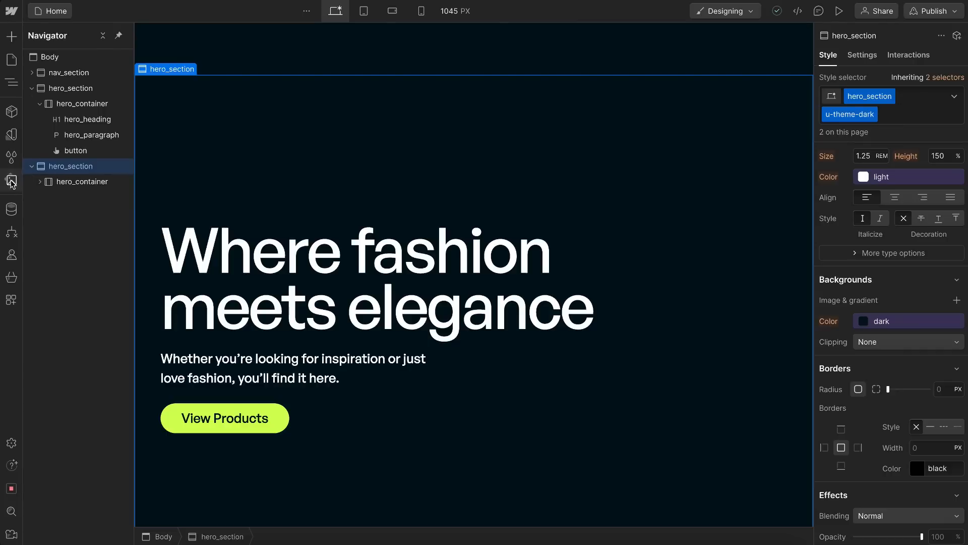
pyautogui.click(11, 39)
pyautogui.scroll(-3, 73, 333)
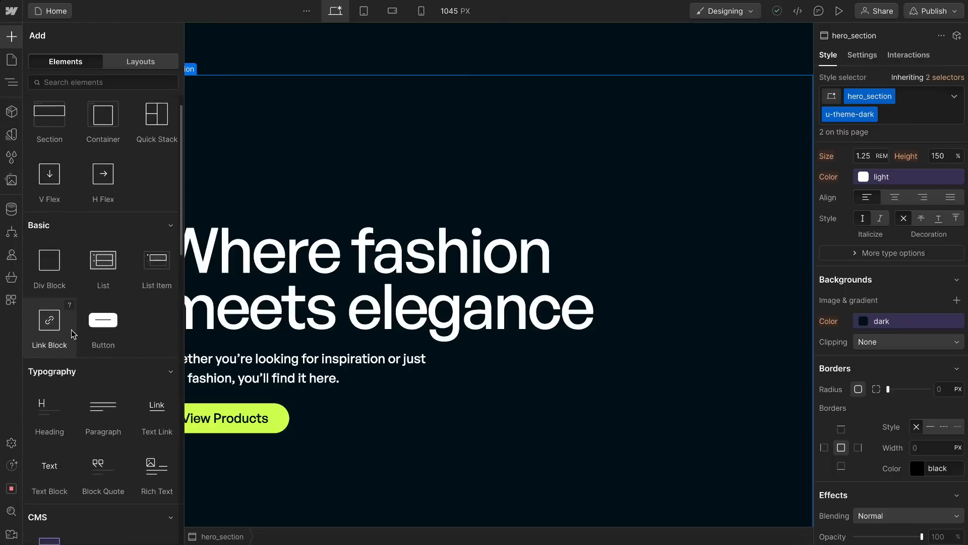
pyautogui.scroll(-5, 75, 361)
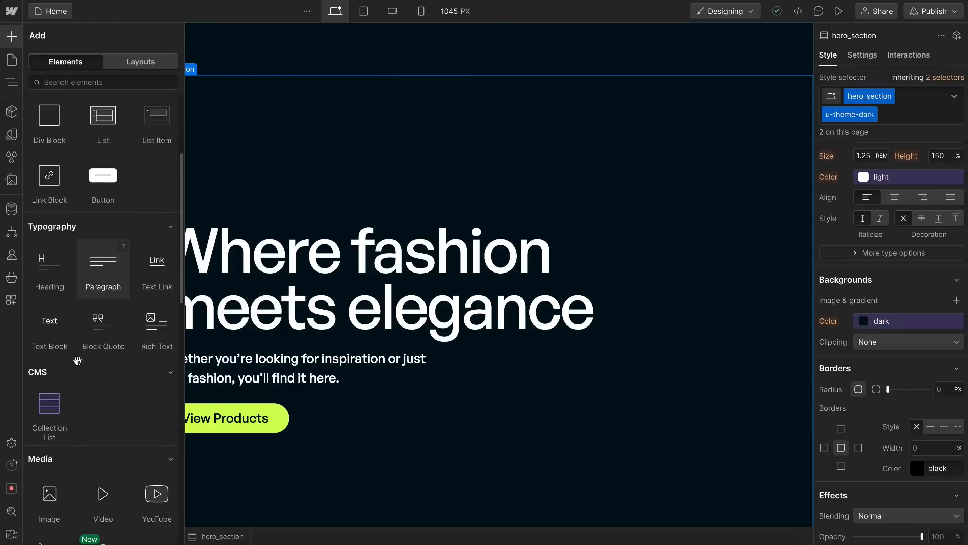
pyautogui.moveTo(47, 446); pyautogui.dragTo(77, 201)
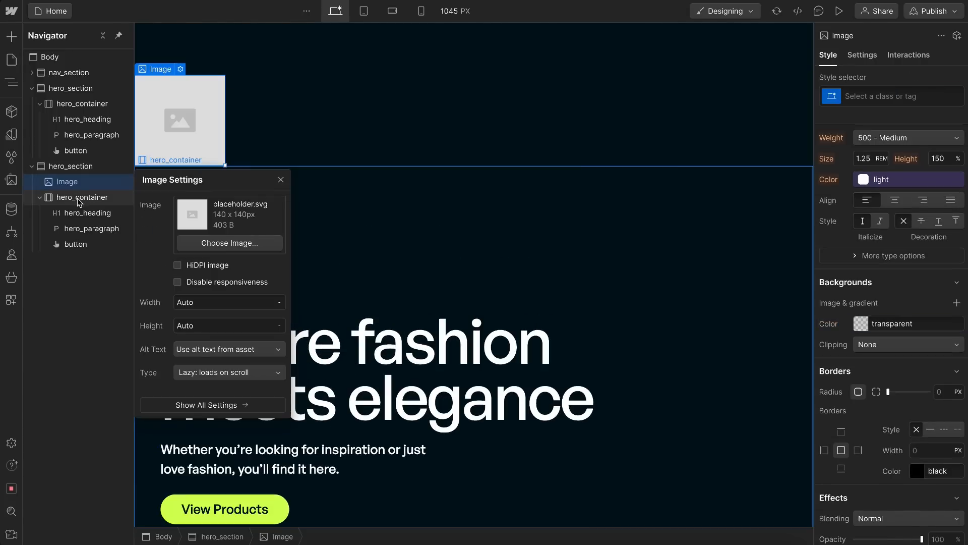
pyautogui.click(78, 199)
pyautogui.click(77, 184)
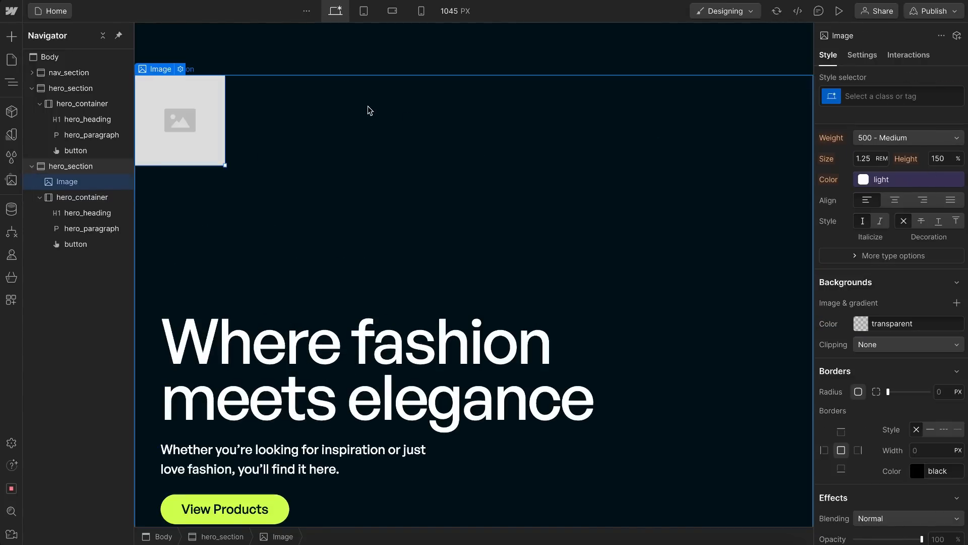
# Step: Create a u-absolute-full utility class on the placeholder image in the duplicated hero_section
pyautogui.click(93, 201)
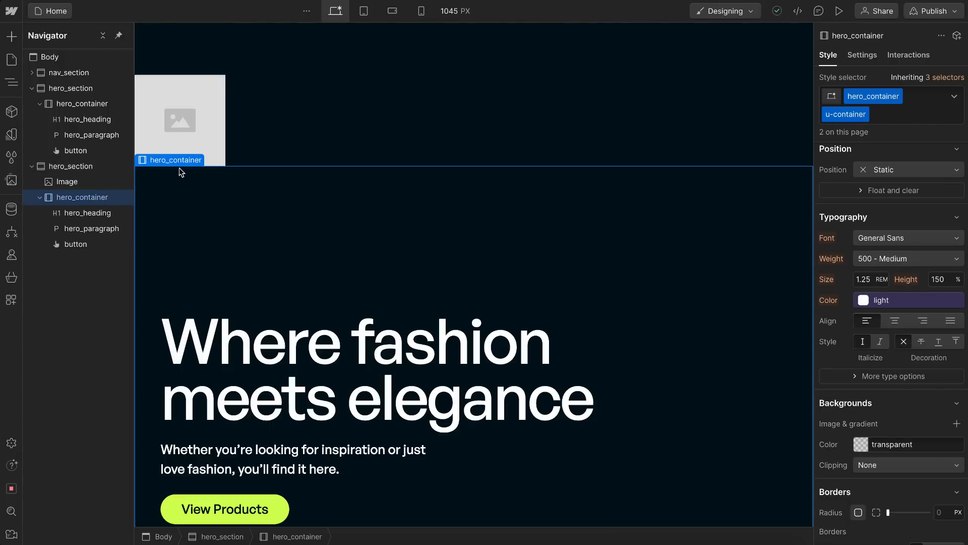
pyautogui.scroll(-3, 432, 225)
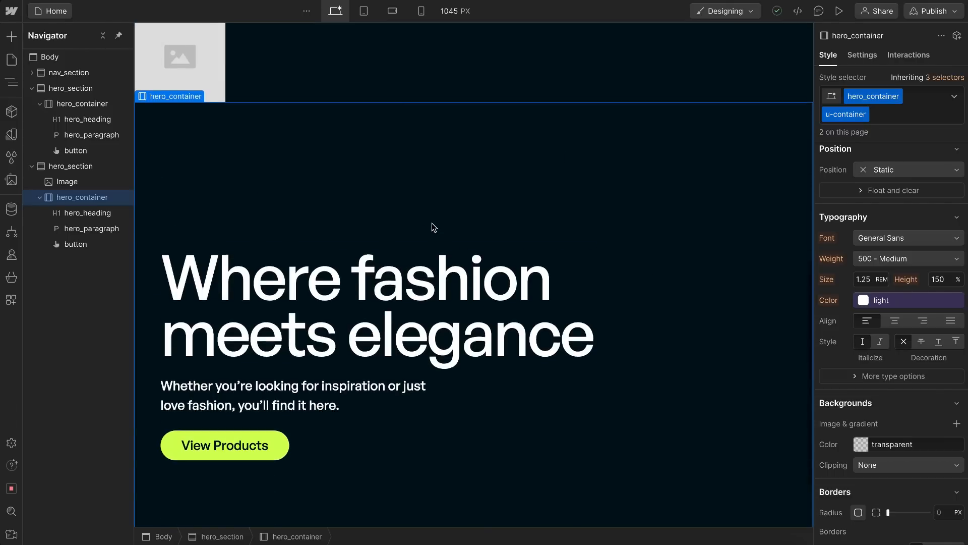
pyautogui.scroll(3, 243, 185)
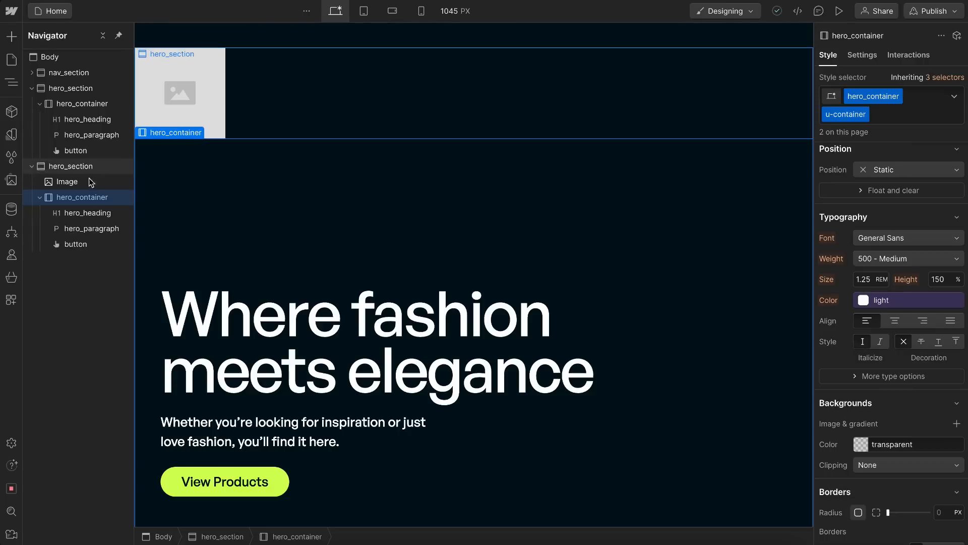
pyautogui.click(178, 74)
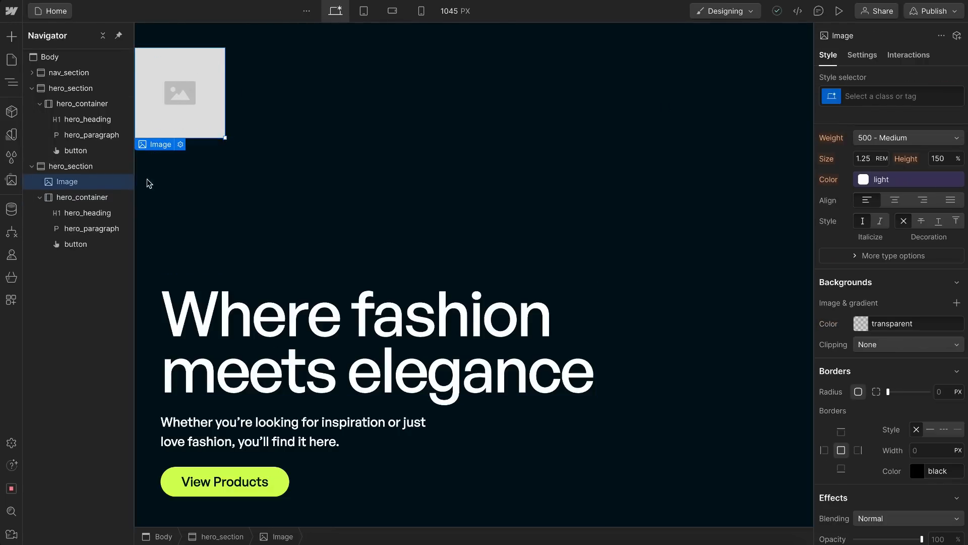
pyautogui.click(875, 97)
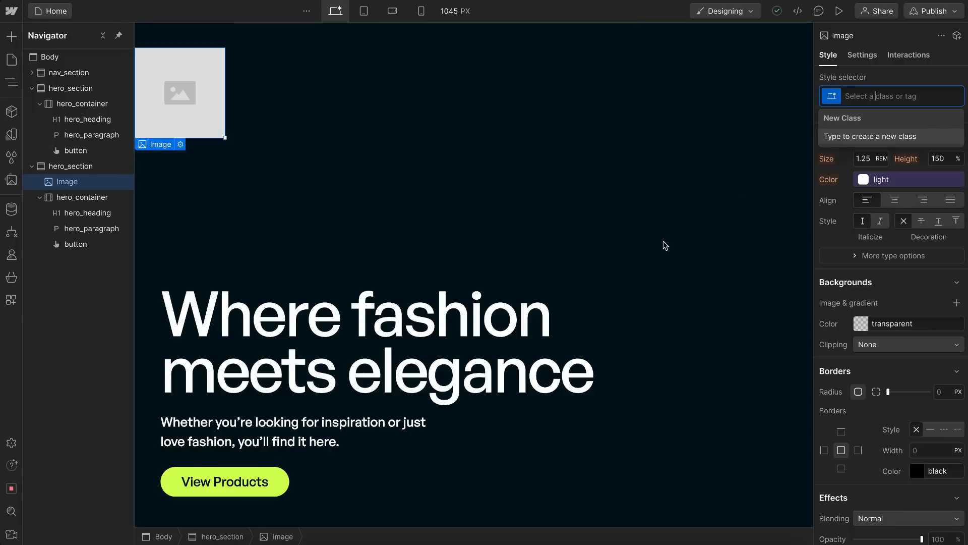
pyautogui.write('u-')
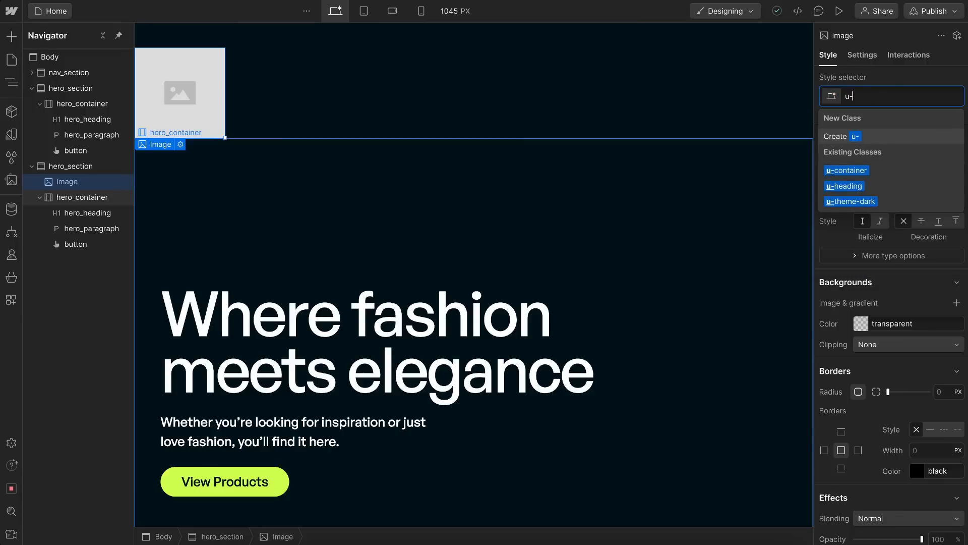
pyautogui.write('absolute-full')
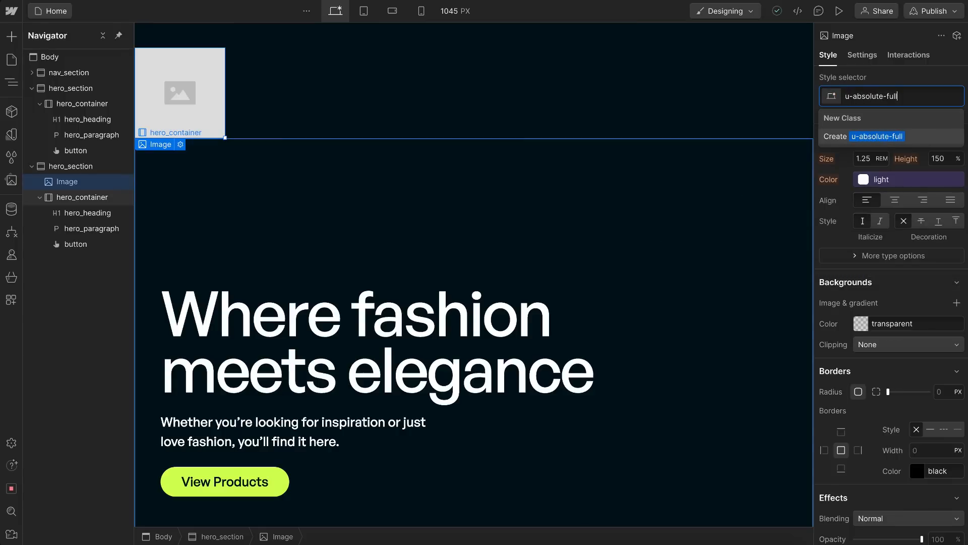
pyautogui.hotkey('ctrl', 'a')
pyautogui.press('BackSpace')
pyautogui.press('Return')
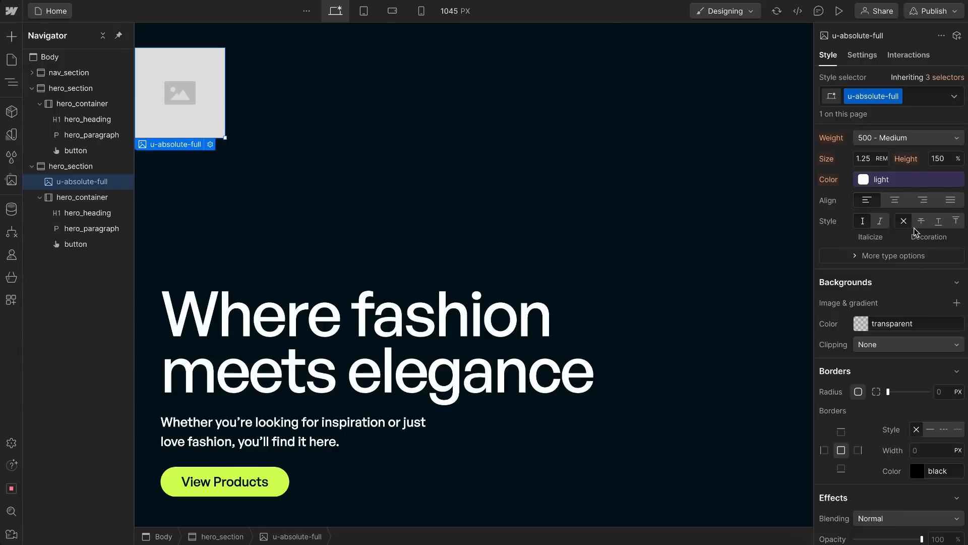
# Step: Set the u-absolute-full image's position to Absolute with the Full preset and check where it lands on the page
pyautogui.scroll(2, 901, 188)
pyautogui.scroll(1, 897, 187)
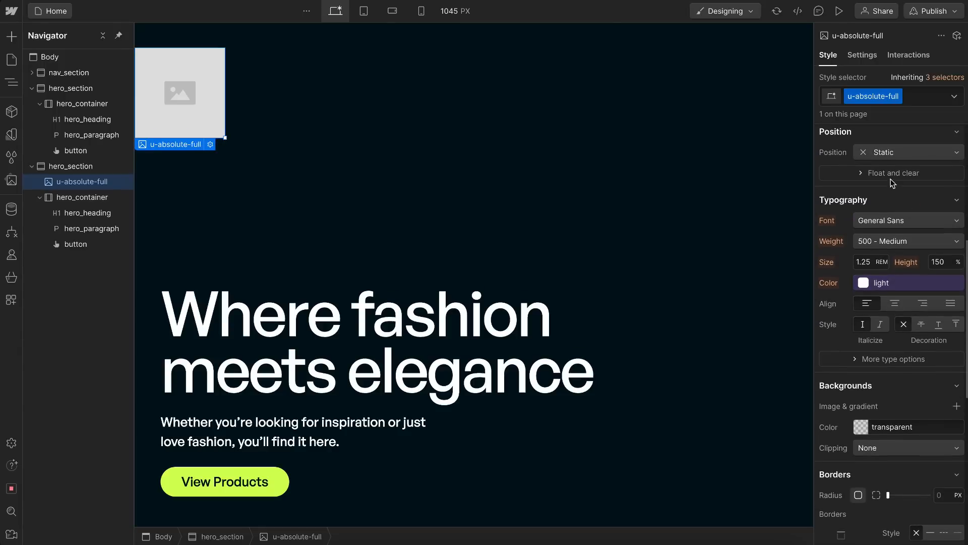
pyautogui.click(891, 154)
pyautogui.click(890, 182)
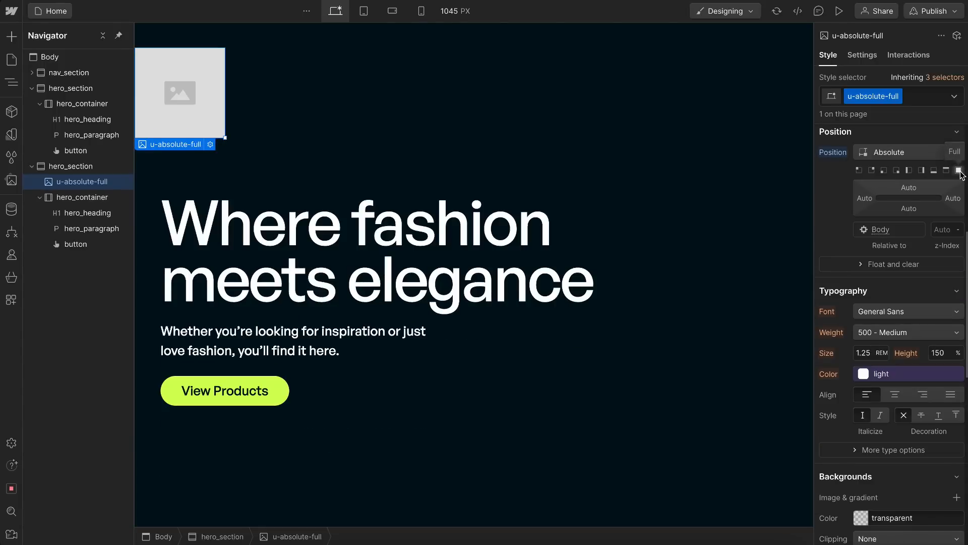
pyautogui.click(959, 171)
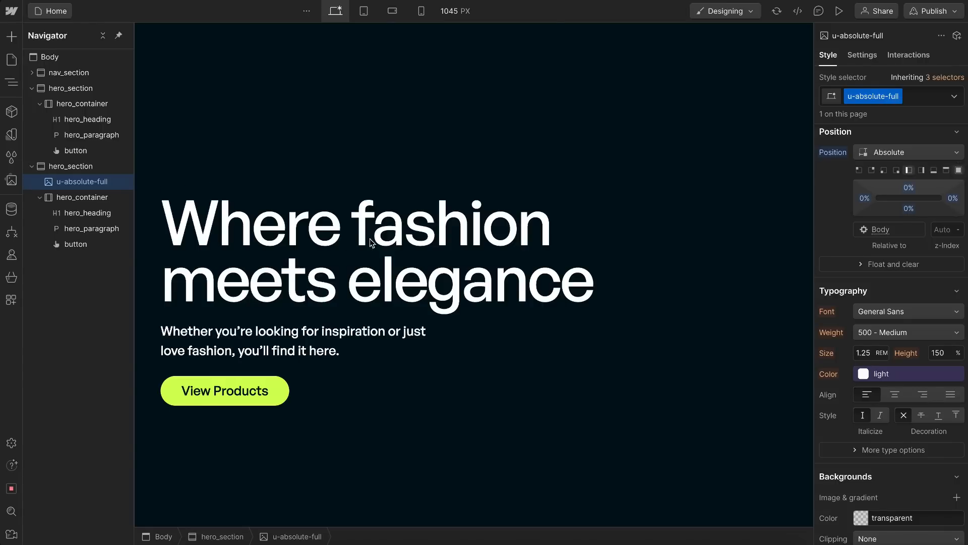
pyautogui.scroll(-6, 363, 196)
pyautogui.scroll(7, 341, 151)
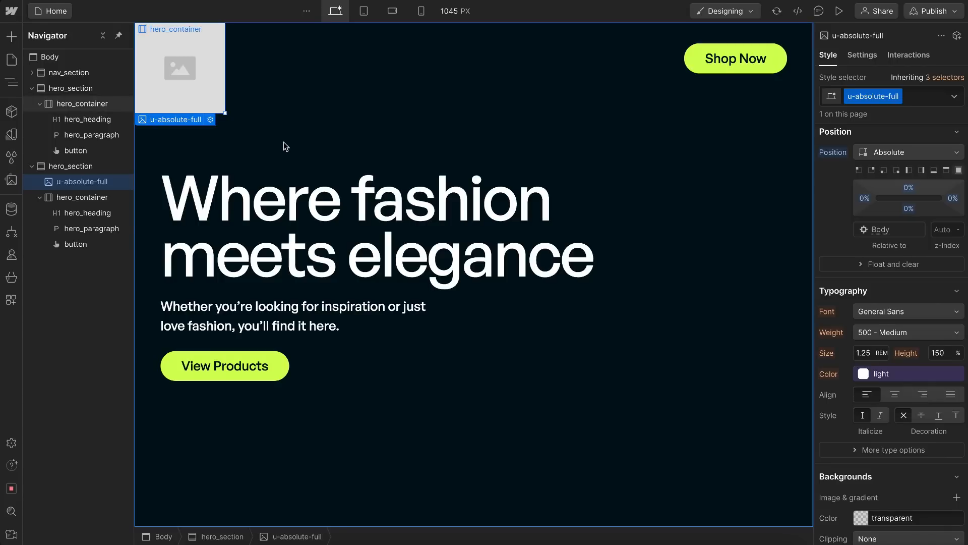
pyautogui.scroll(-8, 285, 146)
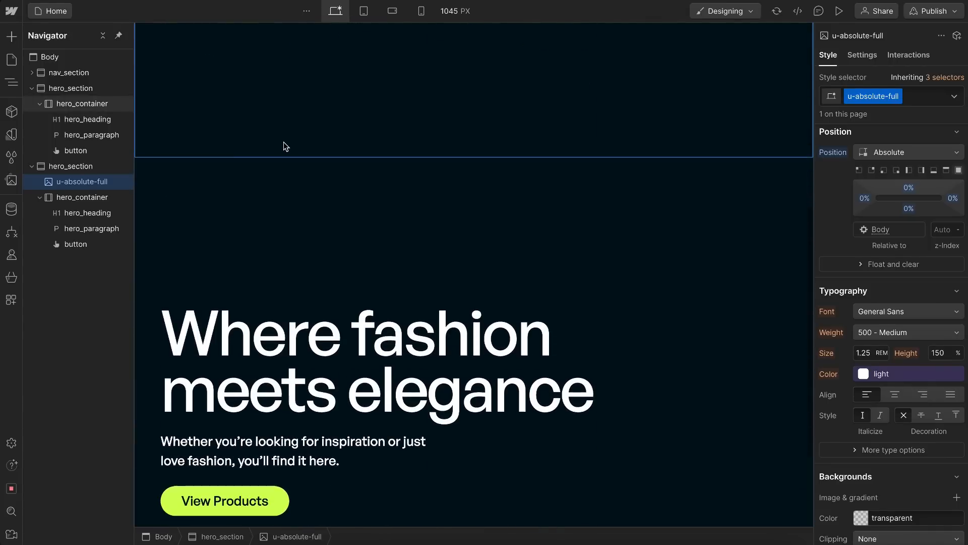
# Step: Try a Relative position on the duplicated hero_section's u-theme-dark combo class, compare it without that class, and reset the position
pyautogui.click(57, 170)
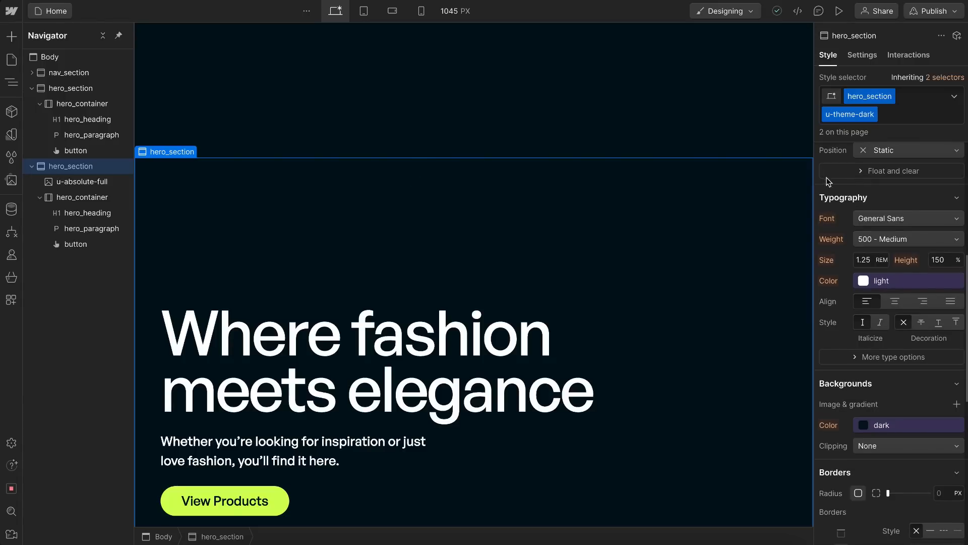
pyautogui.click(898, 153)
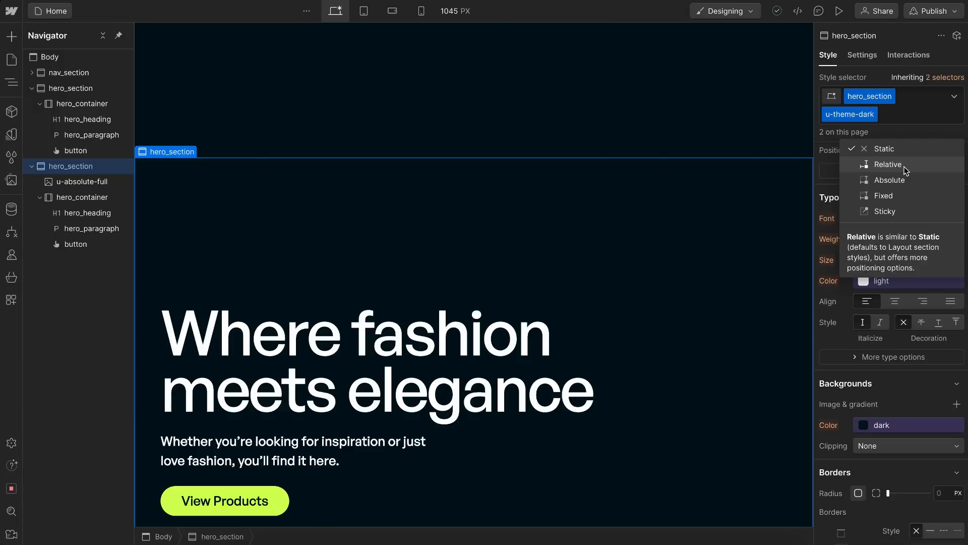
pyautogui.click(905, 168)
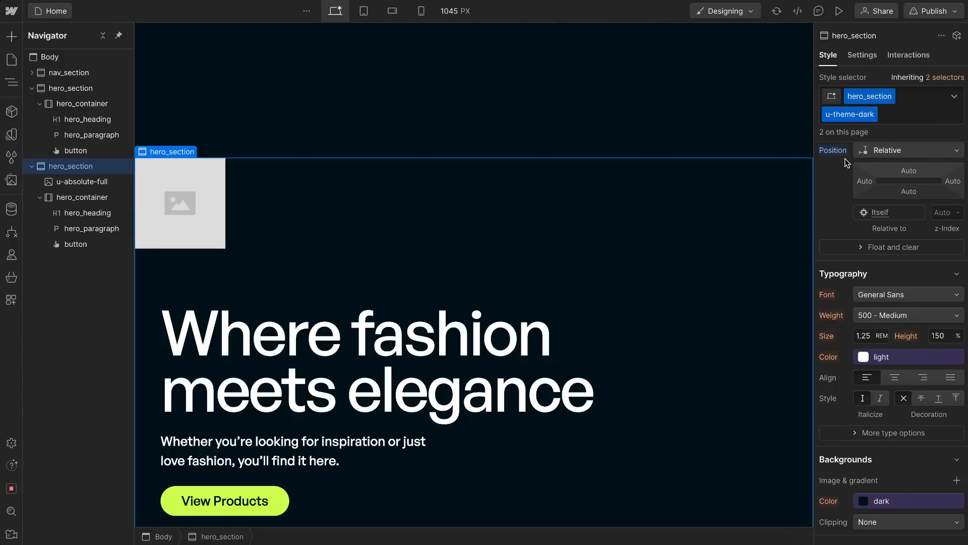
pyautogui.click(905, 115)
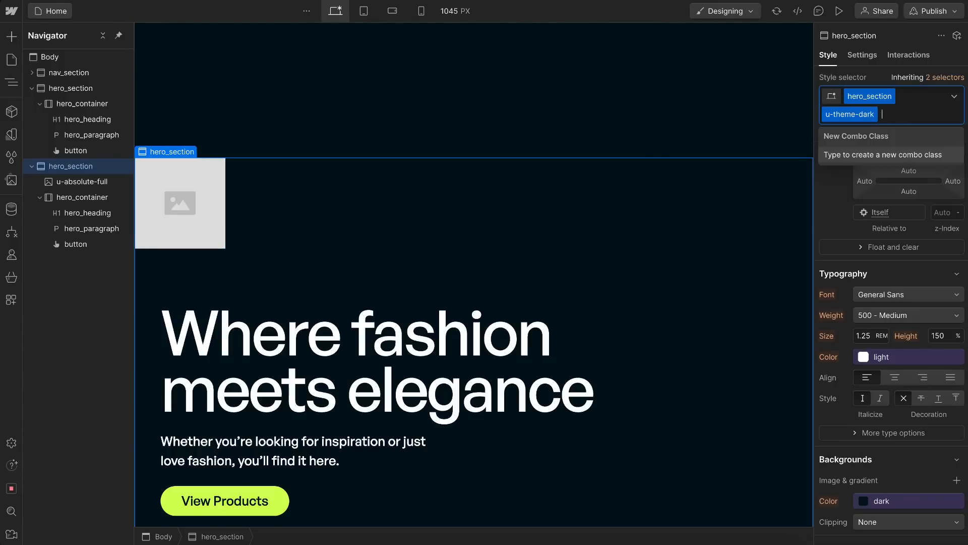
pyautogui.press('BackSpace')
pyautogui.click(875, 77)
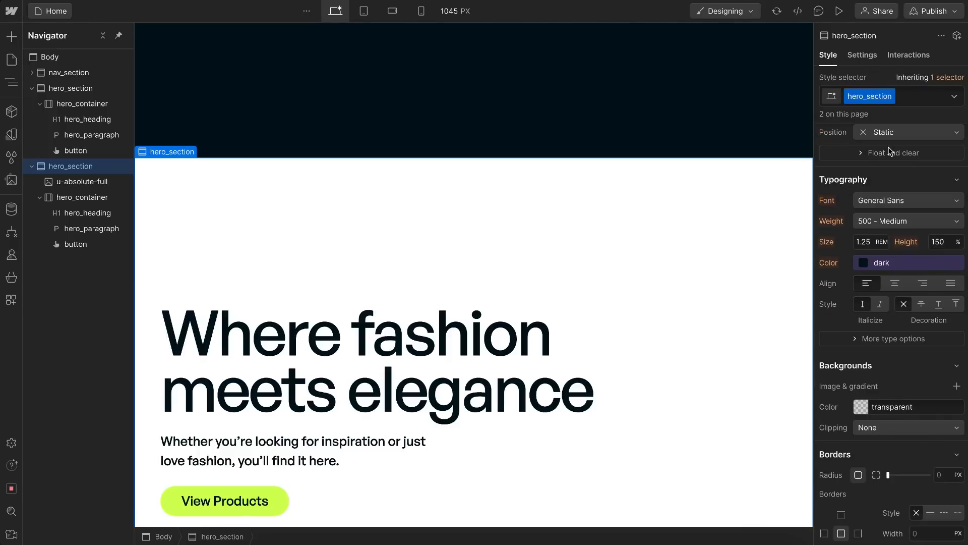
pyautogui.press('super+z')
pyautogui.click(833, 150)
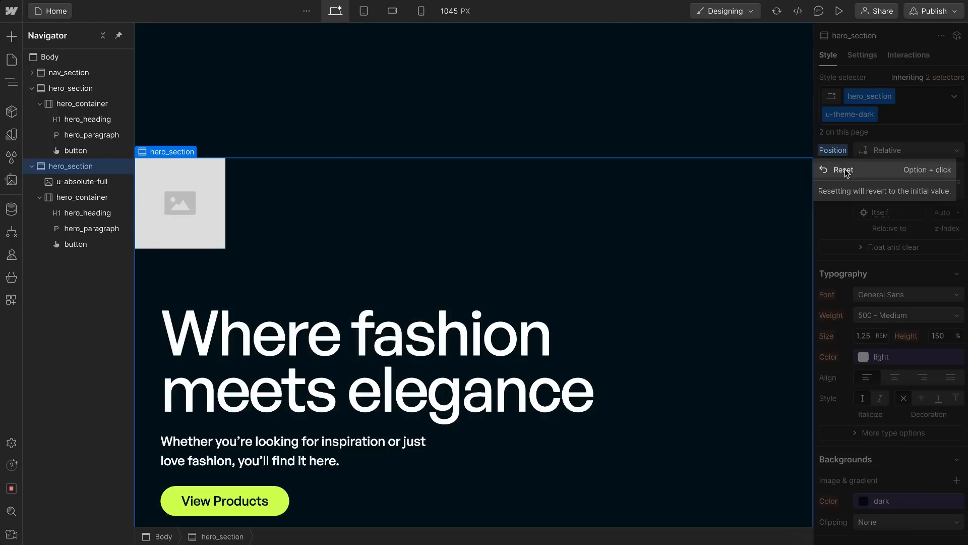
pyautogui.click(851, 174)
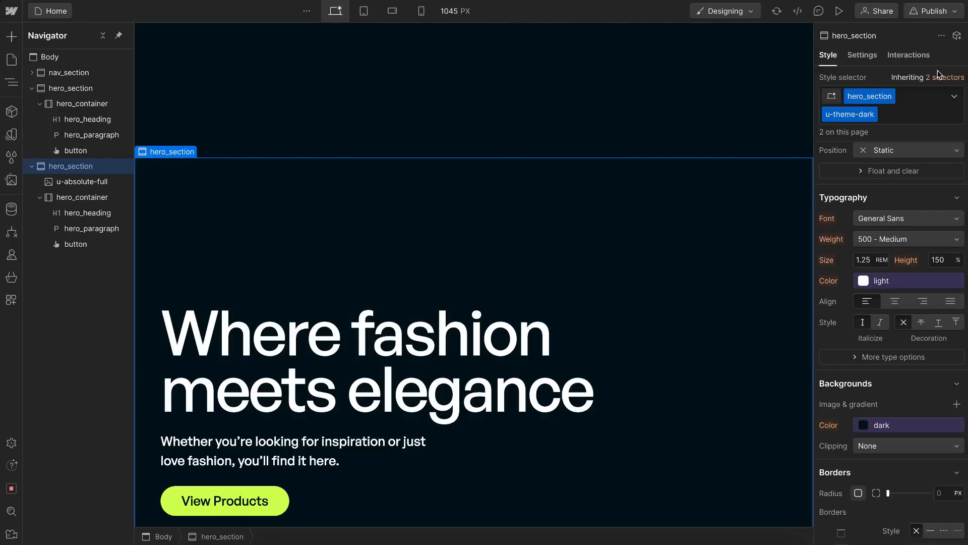
# Step: Set the position to Relative on the base hero_section class alone, without u-theme-dark, and return to the full class selection
pyautogui.moveTo(942, 80)
pyautogui.click(878, 177)
pyautogui.click(880, 132)
pyautogui.click(878, 146)
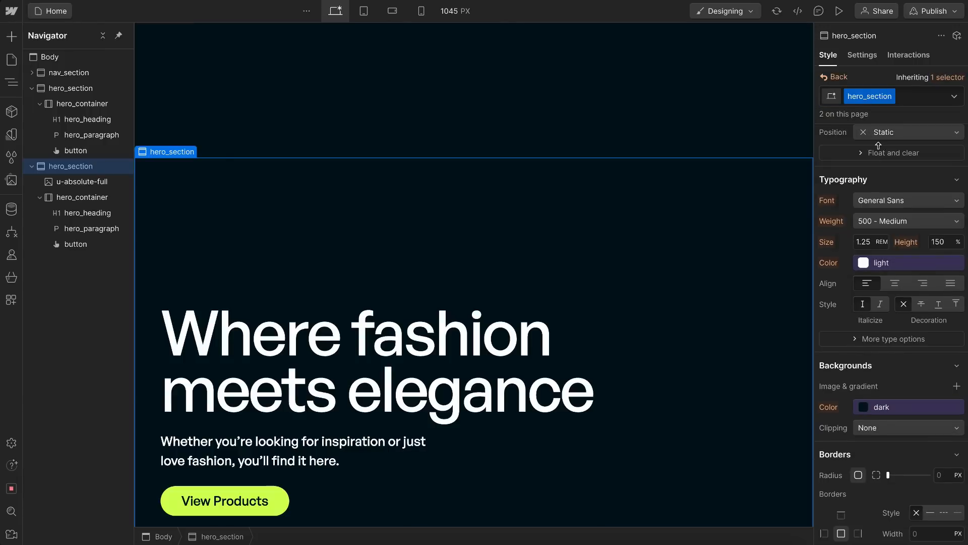
pyautogui.click(827, 78)
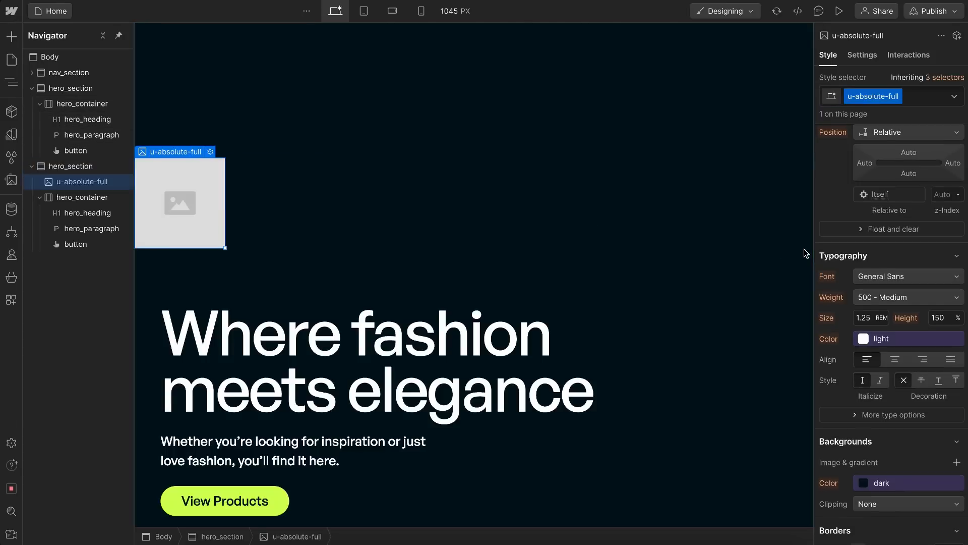
# Step: Set the u-absolute-full image's width and height to 100%
pyautogui.scroll(3, 881, 235)
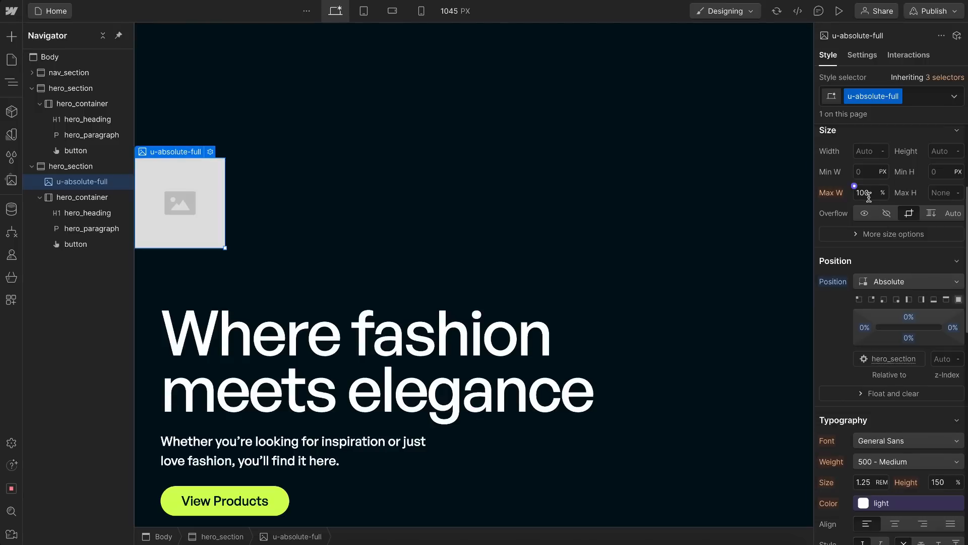
pyautogui.scroll(1, 868, 197)
pyautogui.click(871, 175)
pyautogui.write('100%')
pyautogui.click(943, 177)
pyautogui.press('Return')
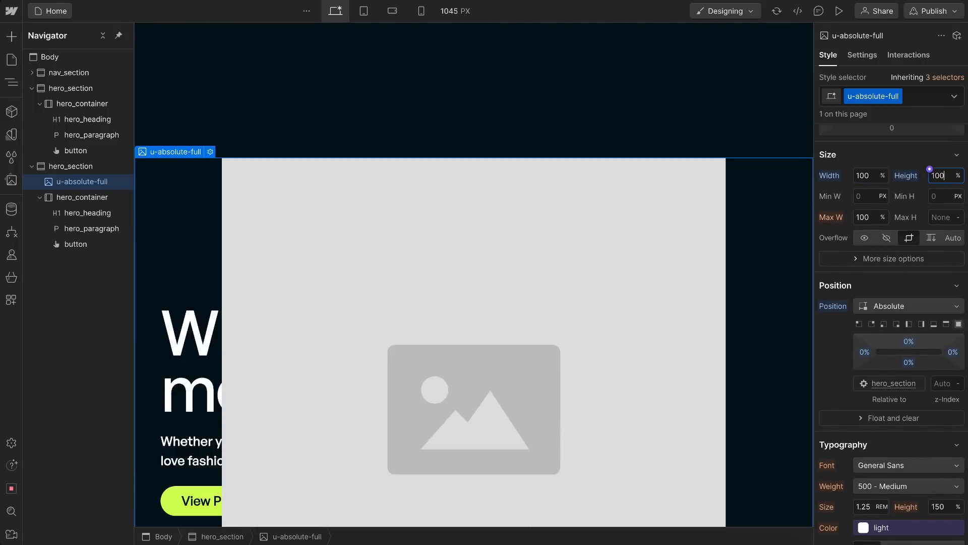
# Step: Replace the placeholder picture in the duplicated hero_section with image-2.jpg from the assets
pyautogui.scroll(-3, 616, 227)
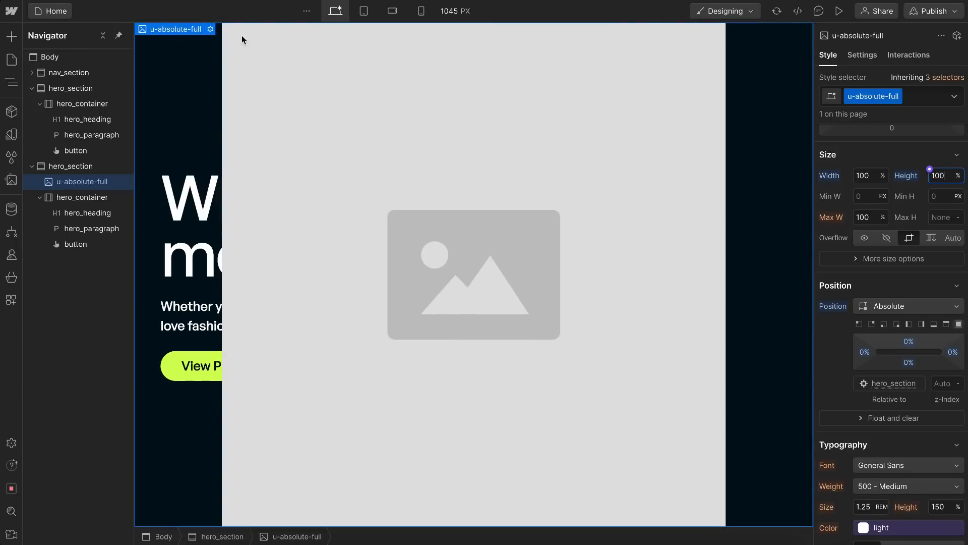
pyautogui.click(211, 30)
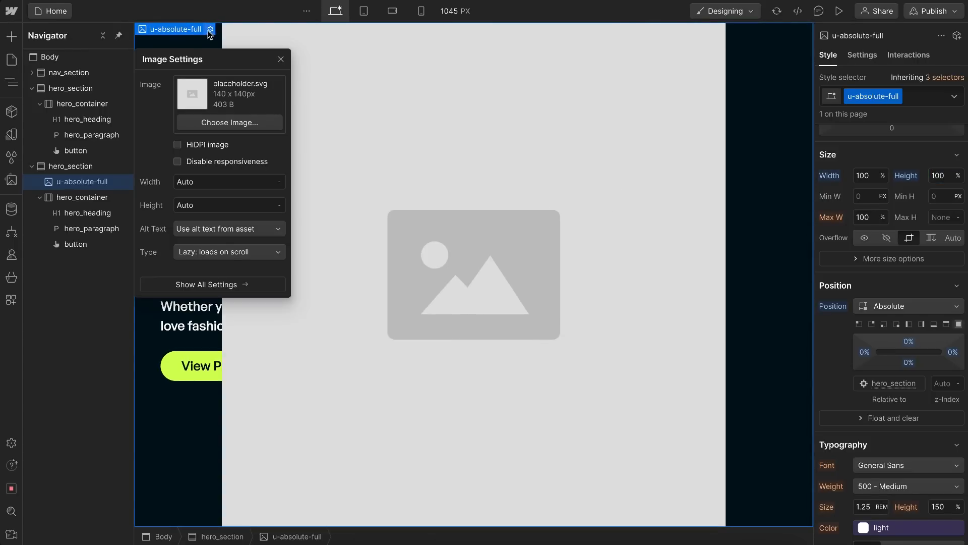
pyautogui.click(222, 126)
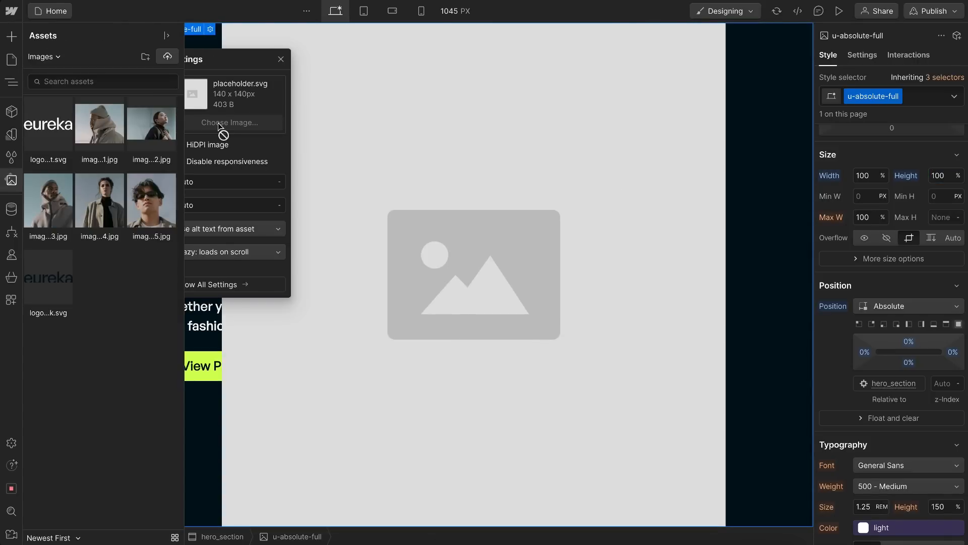
pyautogui.click(151, 124)
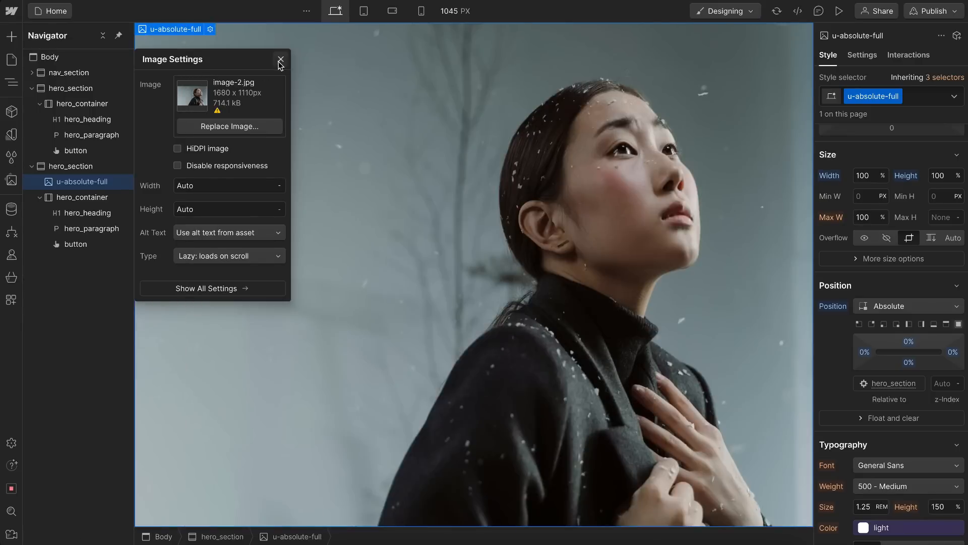
pyautogui.click(275, 61)
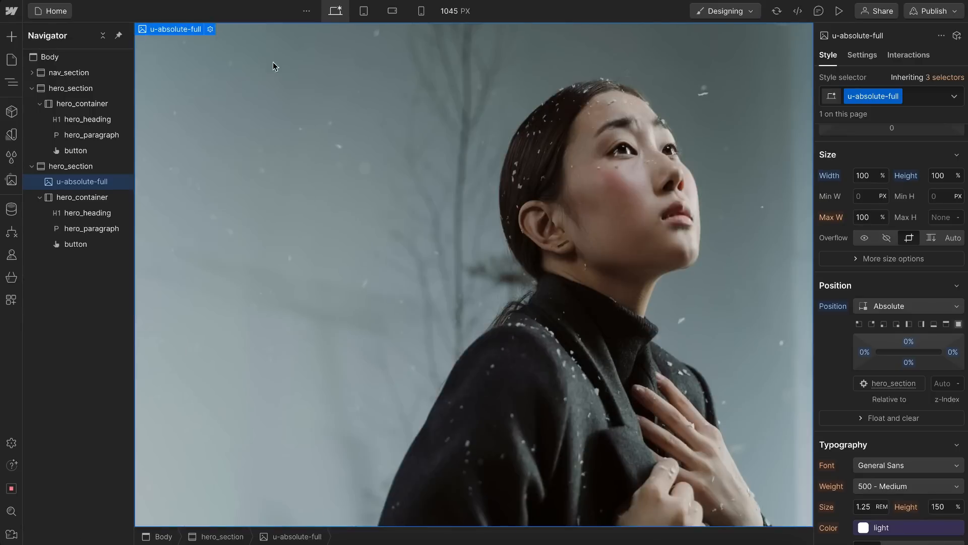
# Step: Set the duplicated hero_container's position to Relative on its hero_container and u-container combo
pyautogui.click(85, 198)
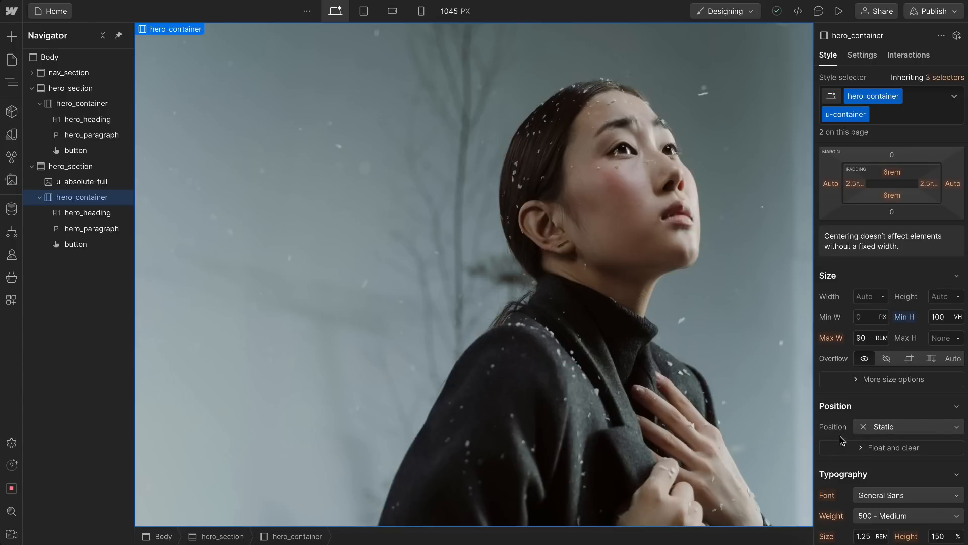
pyautogui.click(869, 428)
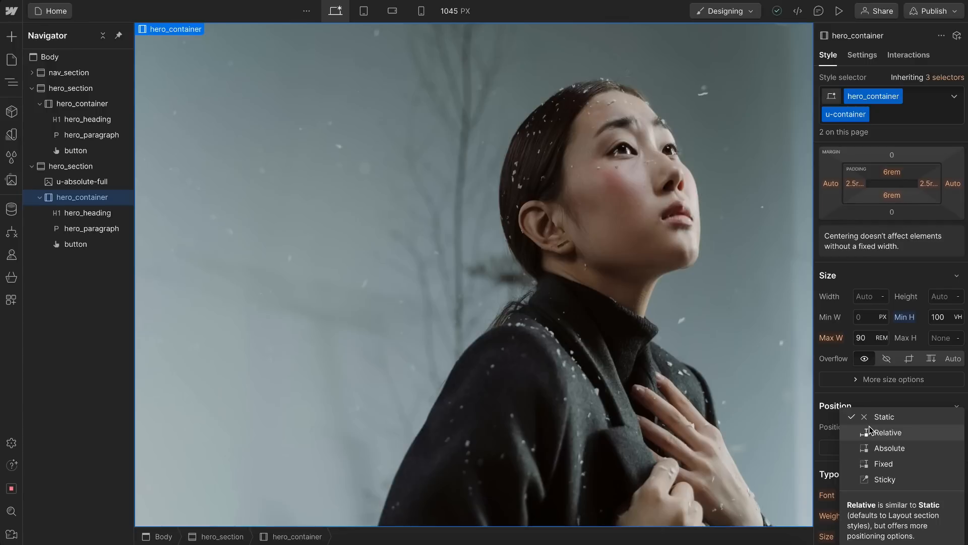
pyautogui.click(878, 433)
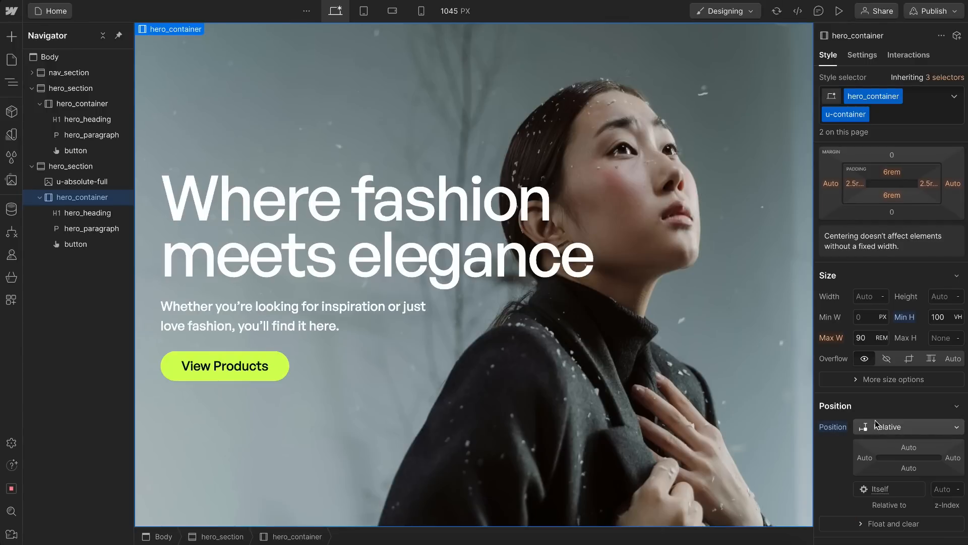
# Step: Try moving hero_container before the u-absolute-full image, undo the move, and reset hero_container's position
pyautogui.click(39, 197)
pyautogui.moveTo(81, 197); pyautogui.dragTo(82, 177)
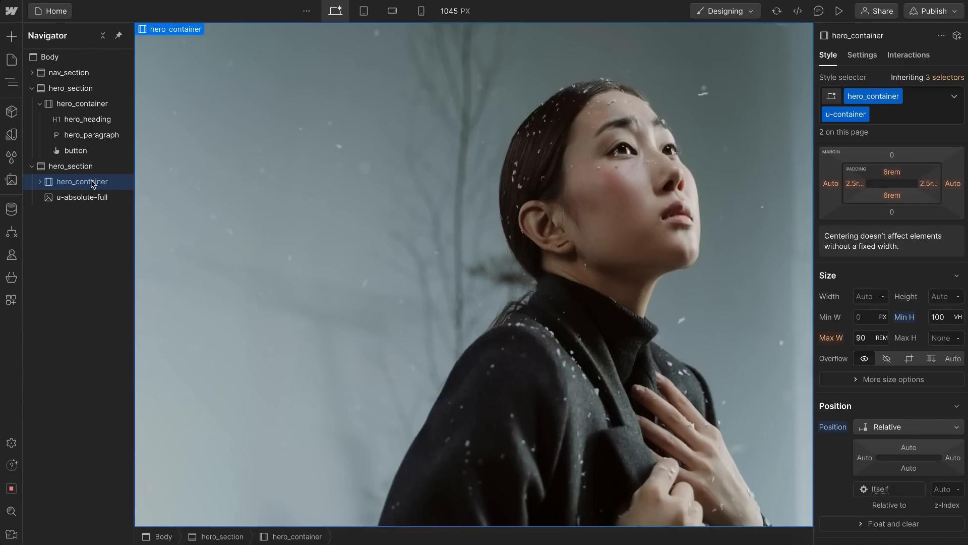
pyautogui.hotkey('ctrl', 'z')
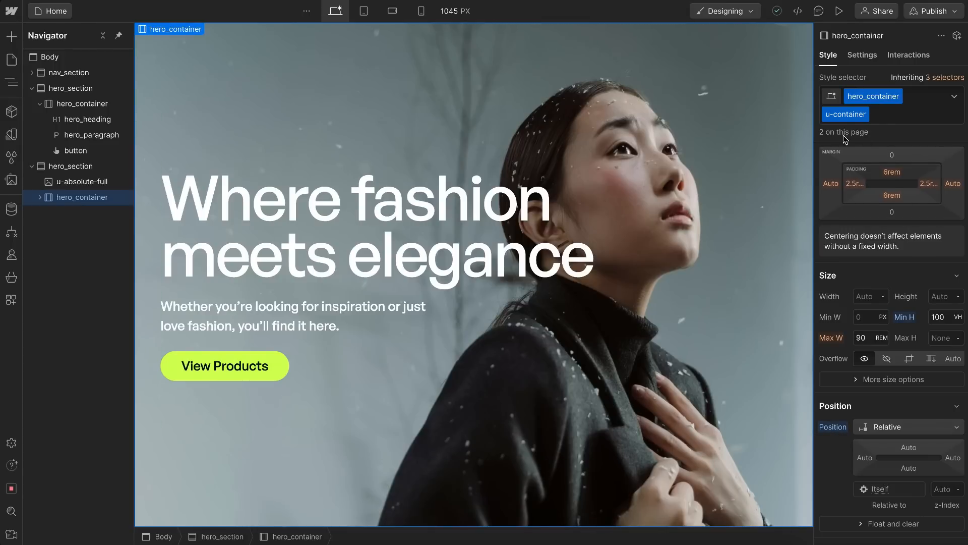
pyautogui.click(831, 429)
pyautogui.click(840, 445)
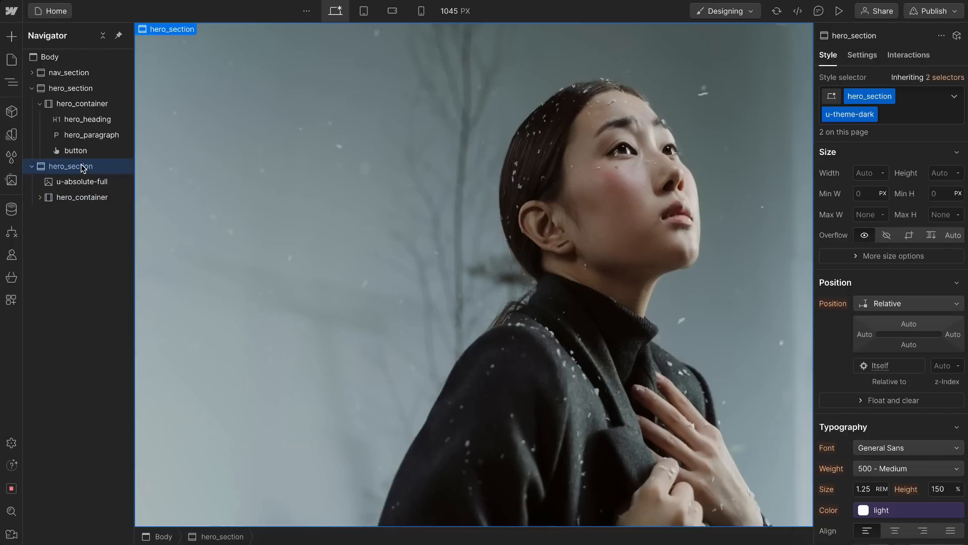
# Step: Insert a temporary Div Block into the duplicated hero_section and give it the existing u-container class
pyautogui.hotkey('ctrl', 'k')
pyautogui.write('div')
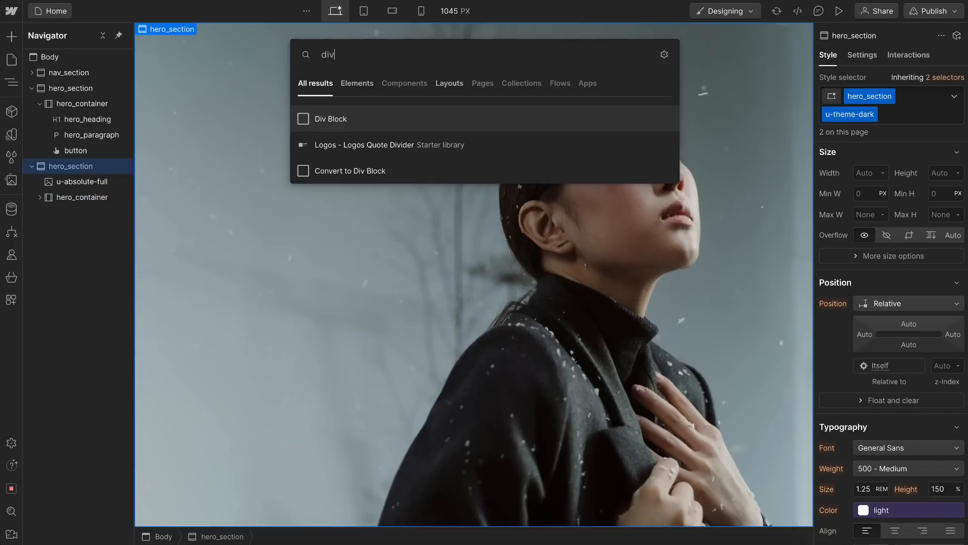
pyautogui.press('Return')
pyautogui.hotkey('ctrl', 'Return')
pyautogui.write('u')
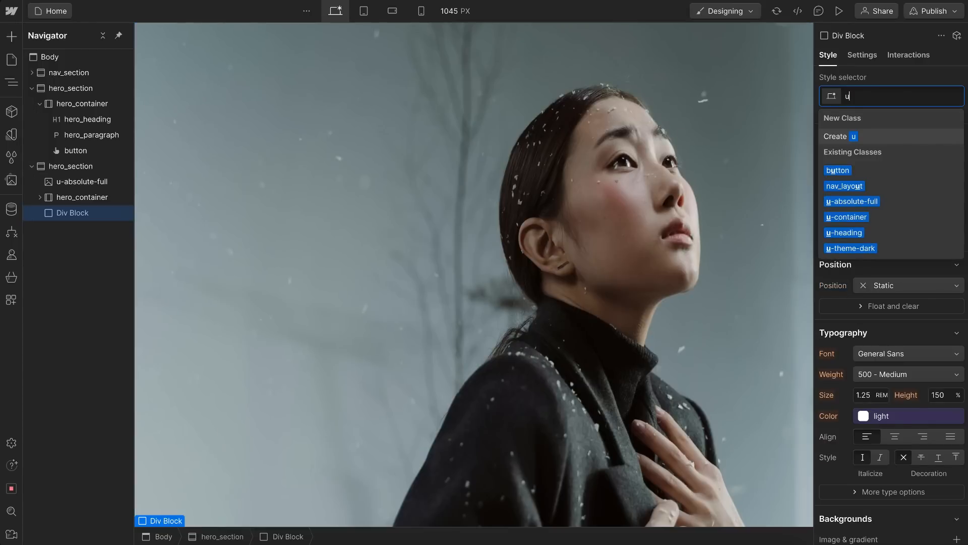
pyautogui.write('-con')
pyautogui.click(863, 174)
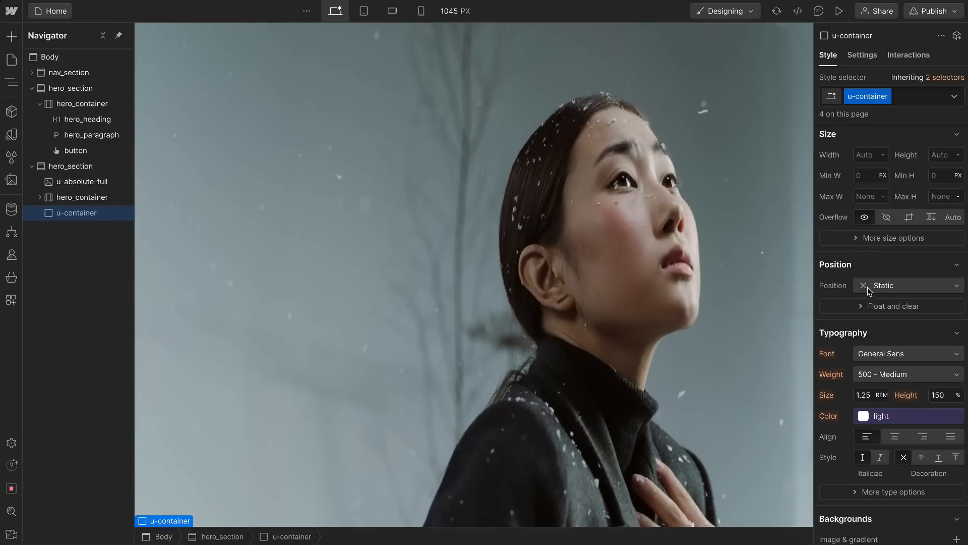
# Step: Set the u-container class's position to Relative and delete the temporary div
pyautogui.click(868, 286)
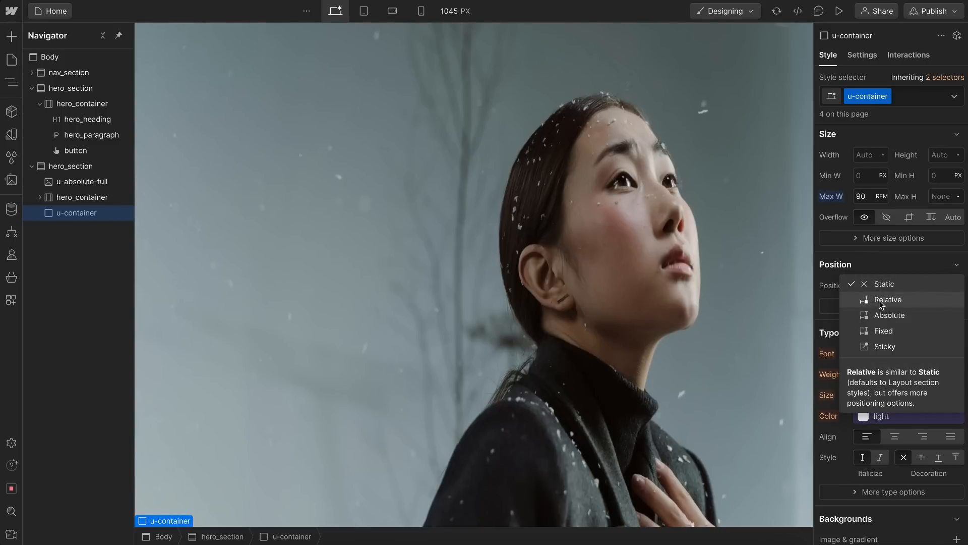
pyautogui.click(882, 301)
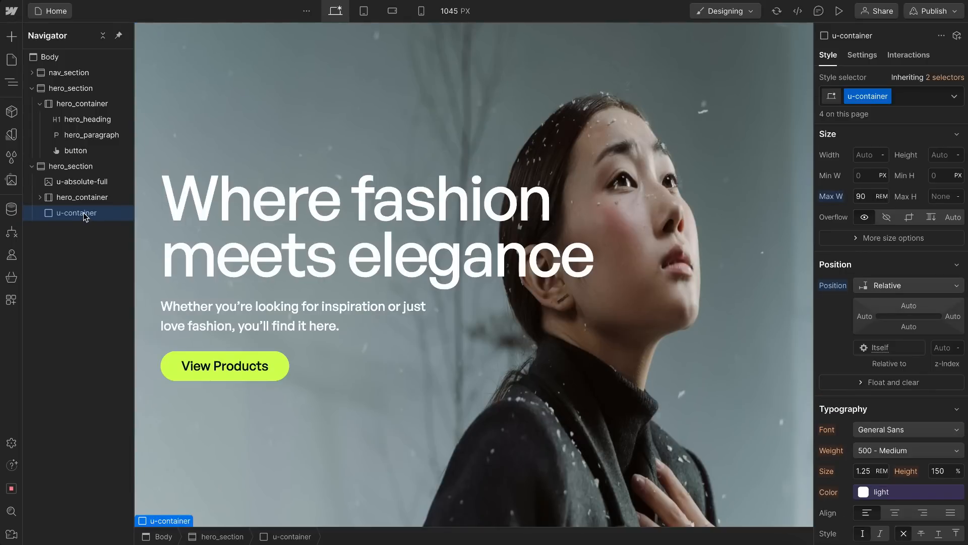
pyautogui.press('Delete')
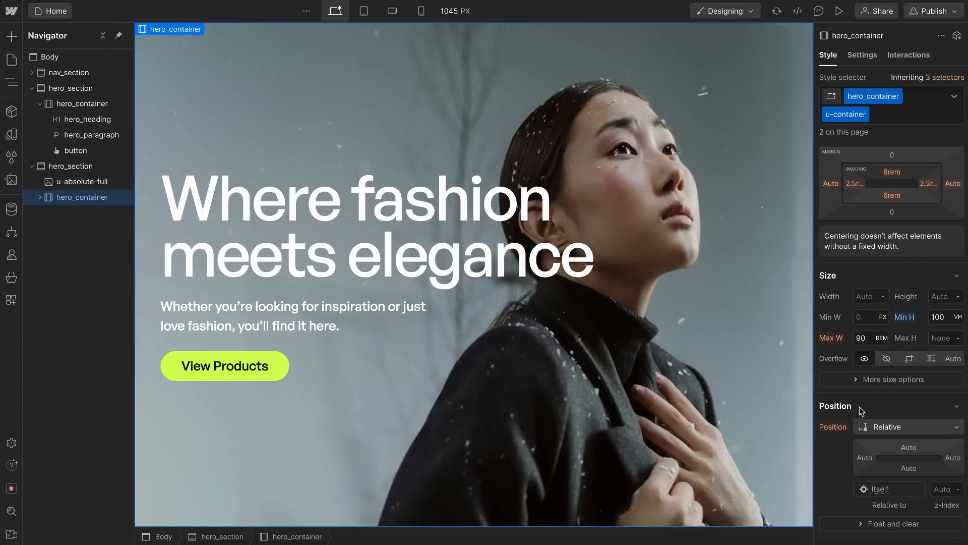
# Step: Check which class supplies hero_container's position value, and select its parent hero_section
pyautogui.click(830, 429)
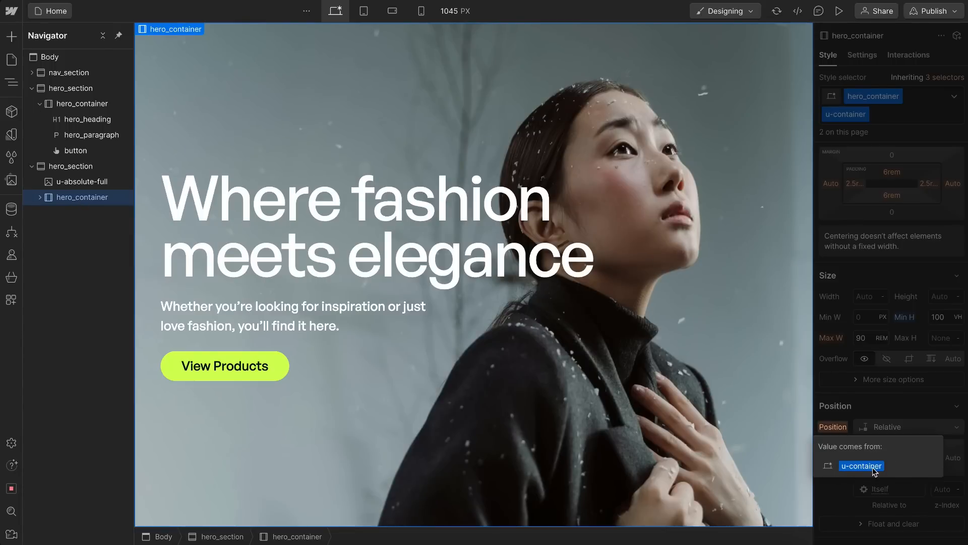
pyautogui.click(851, 406)
pyautogui.press('Up')
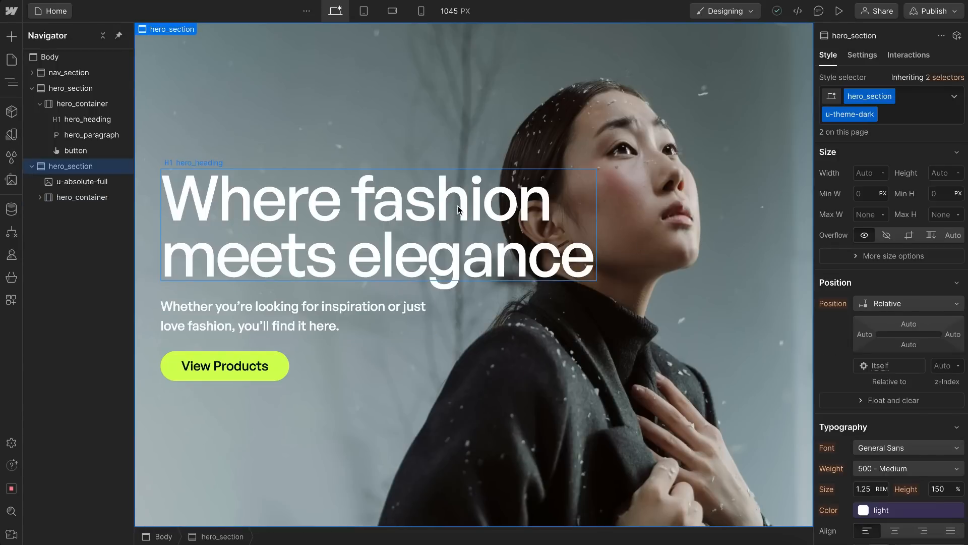
pyautogui.click(421, 10)
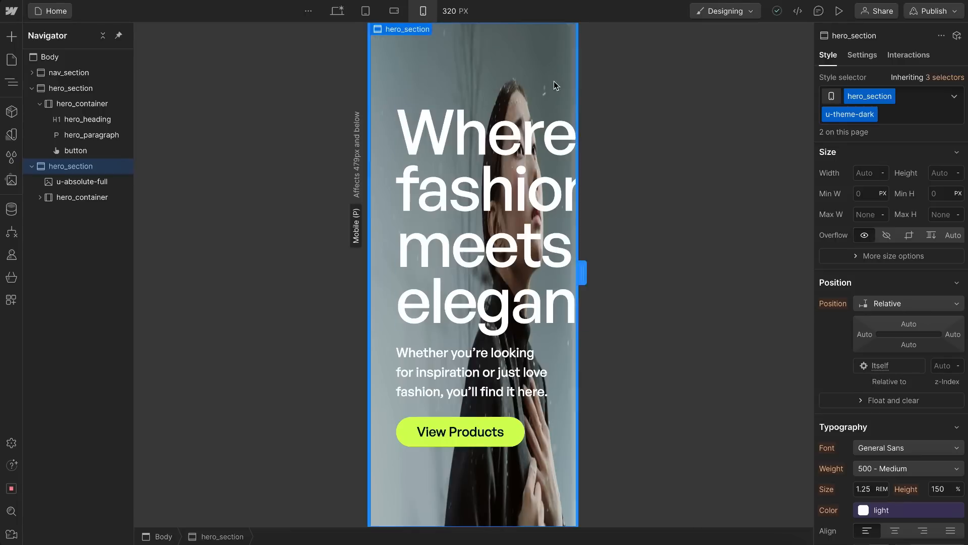
pyautogui.click(76, 187)
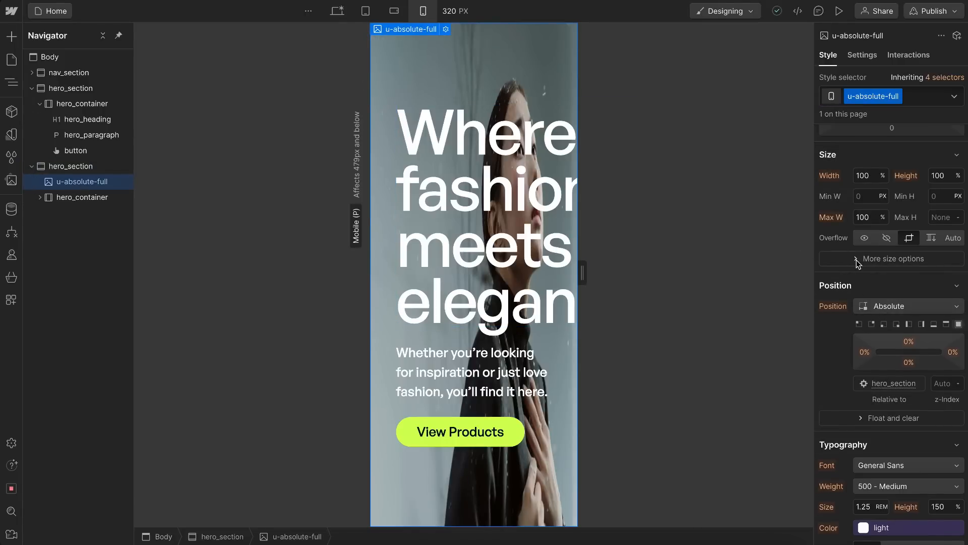
pyautogui.click(857, 260)
pyautogui.click(884, 327)
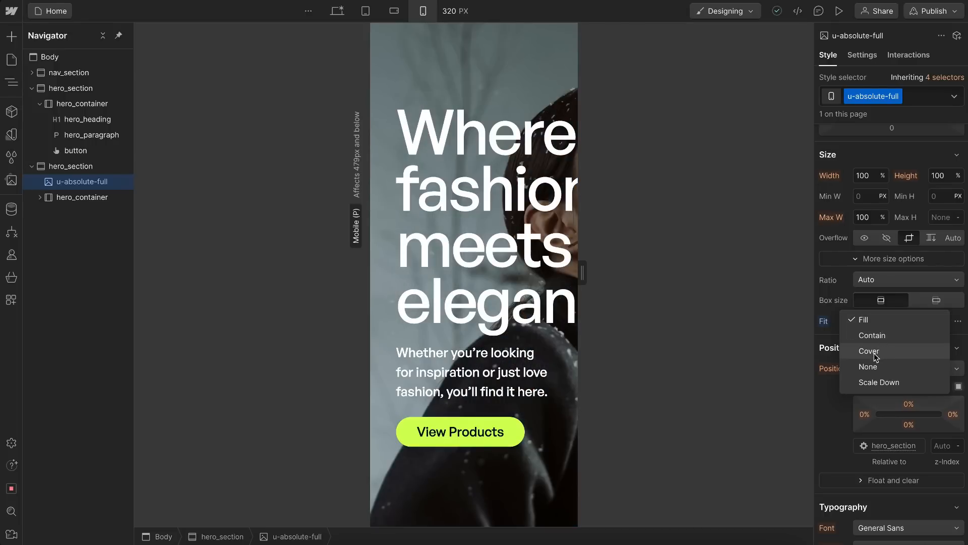
pyautogui.click(832, 284)
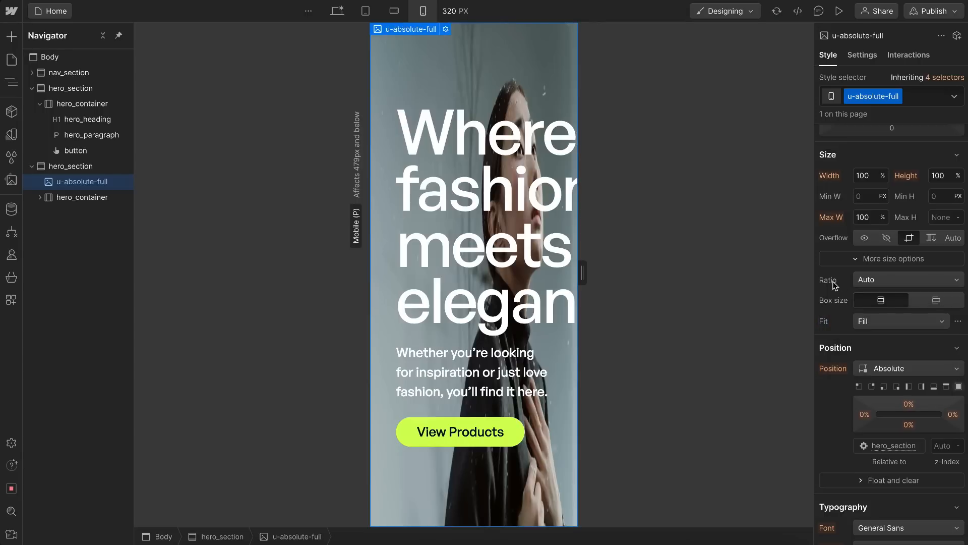
# Step: On the desktop breakpoint, set the All Images tag's fit to Cover and check the hero at the mobile portrait breakpoint
pyautogui.click(336, 10)
pyautogui.click(945, 77)
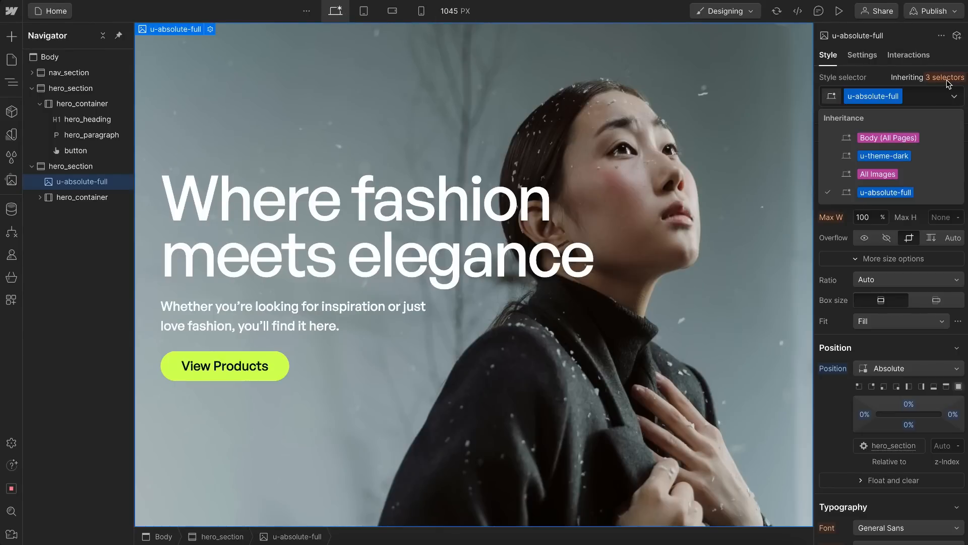
pyautogui.click(883, 174)
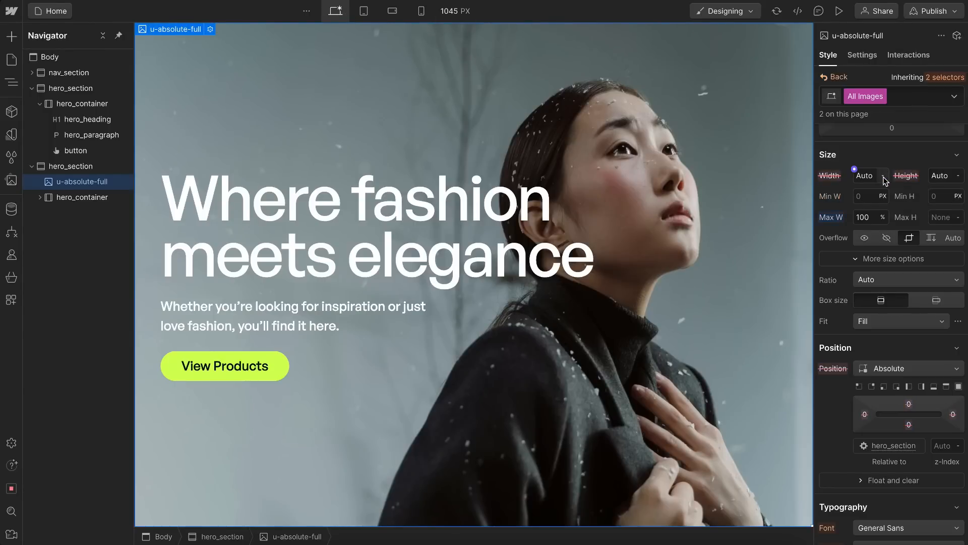
pyautogui.click(864, 322)
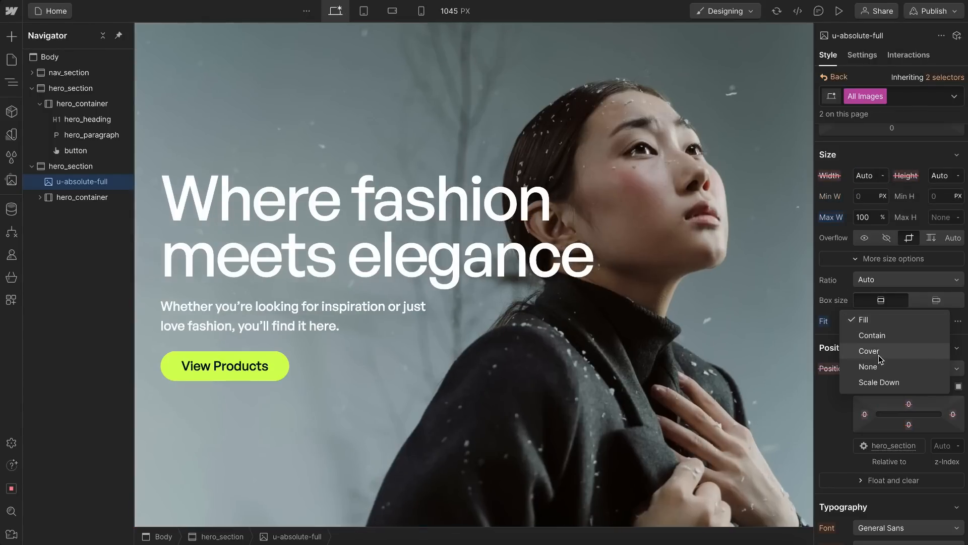
pyautogui.click(870, 351)
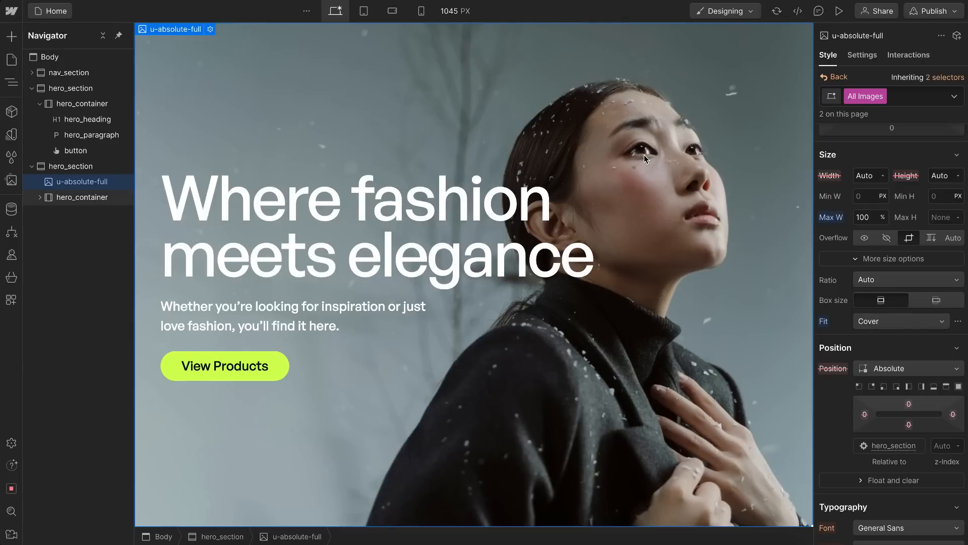
pyautogui.click(454, 121)
pyautogui.click(425, 14)
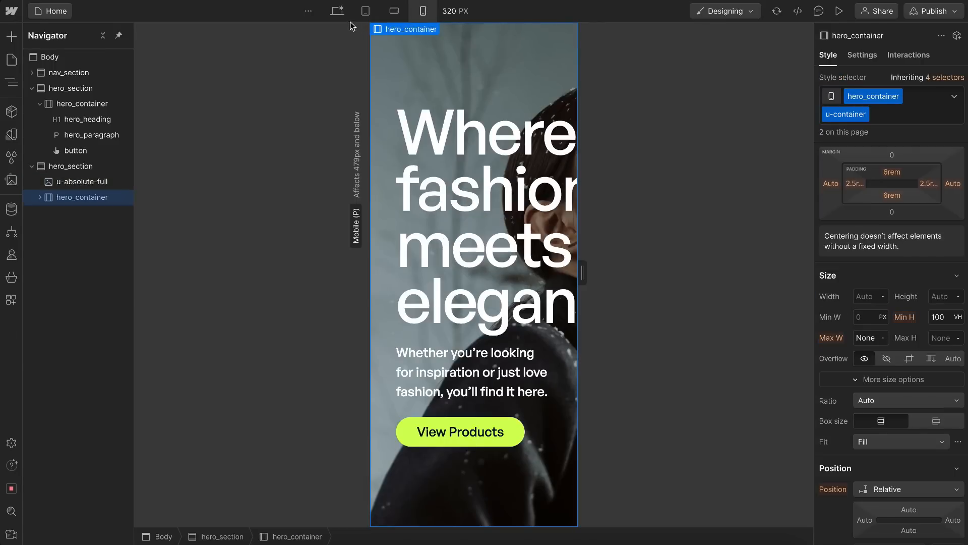
pyautogui.click(338, 15)
# Step: Delete the original hero_section that has no background image and collapse the remaining hero_section
pyautogui.click(57, 91)
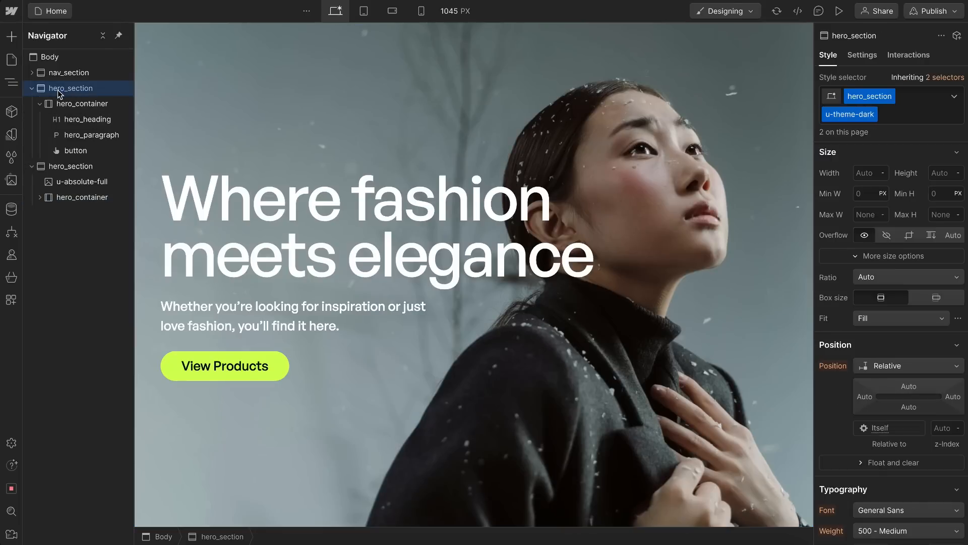
pyautogui.press('Delete')
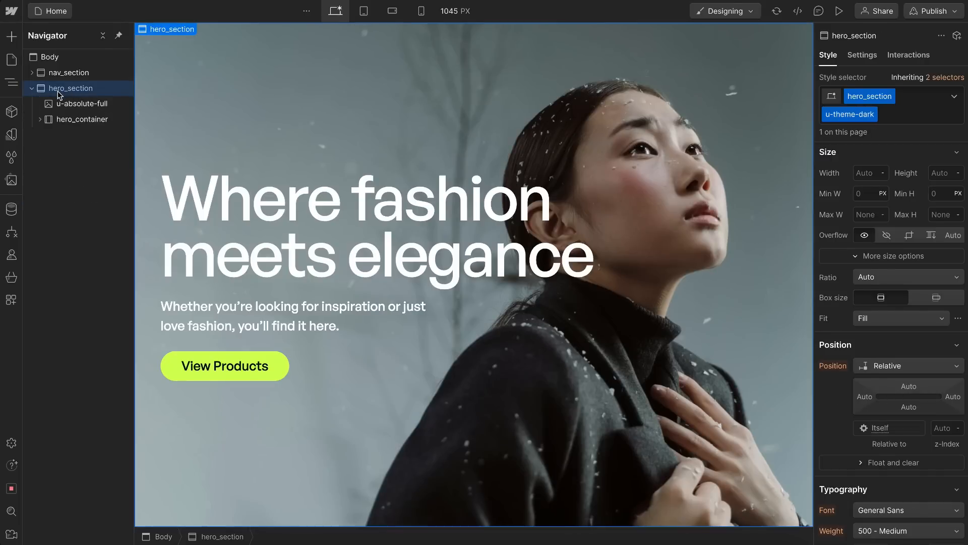
pyautogui.click(31, 90)
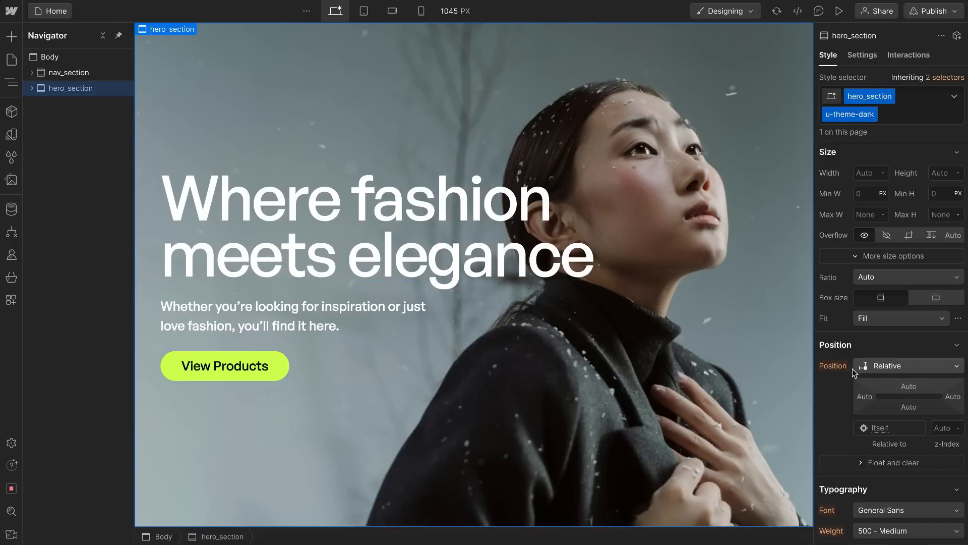
# Step: Try placing nav_section after hero_section in the page structure, and move it back before hero_section
pyautogui.click(111, 72)
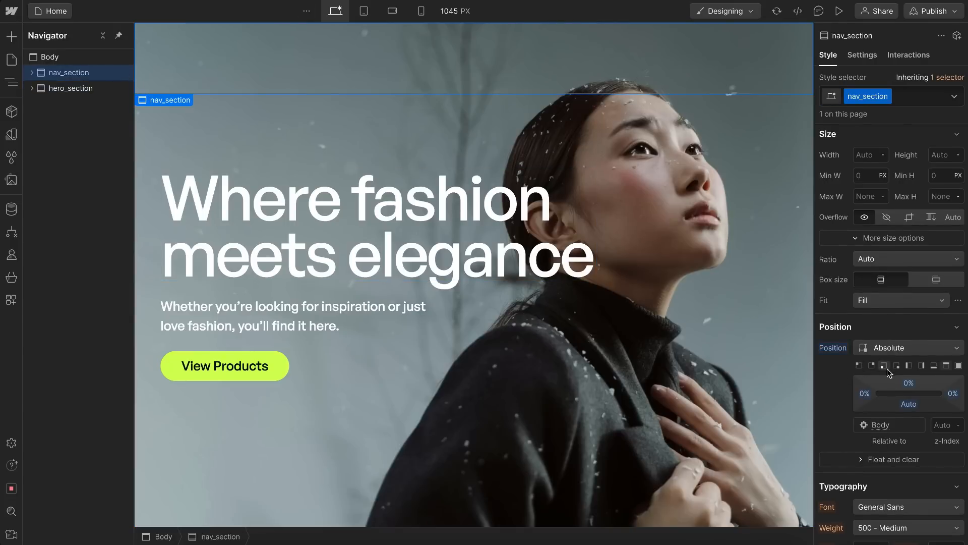
pyautogui.moveTo(91, 76); pyautogui.dragTo(86, 96)
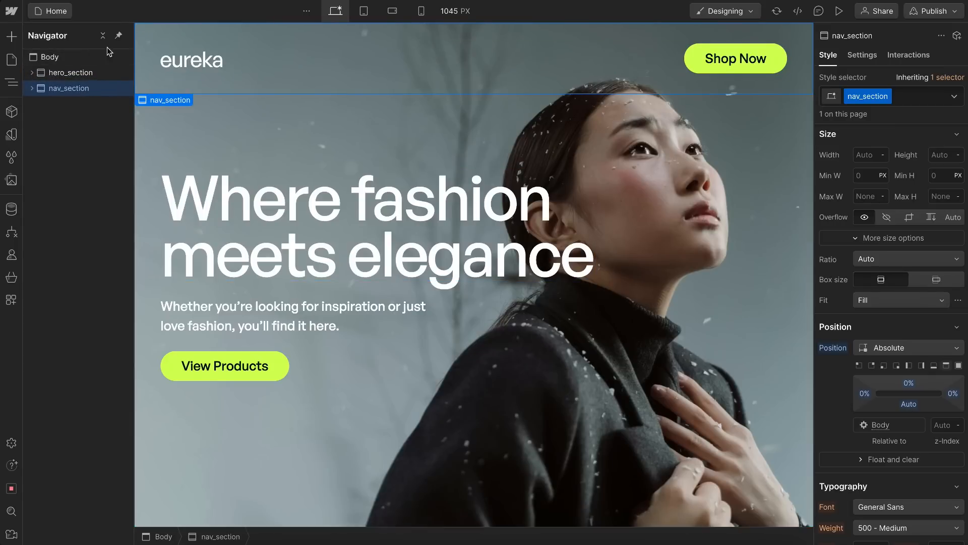
pyautogui.moveTo(79, 87); pyautogui.dragTo(65, 70)
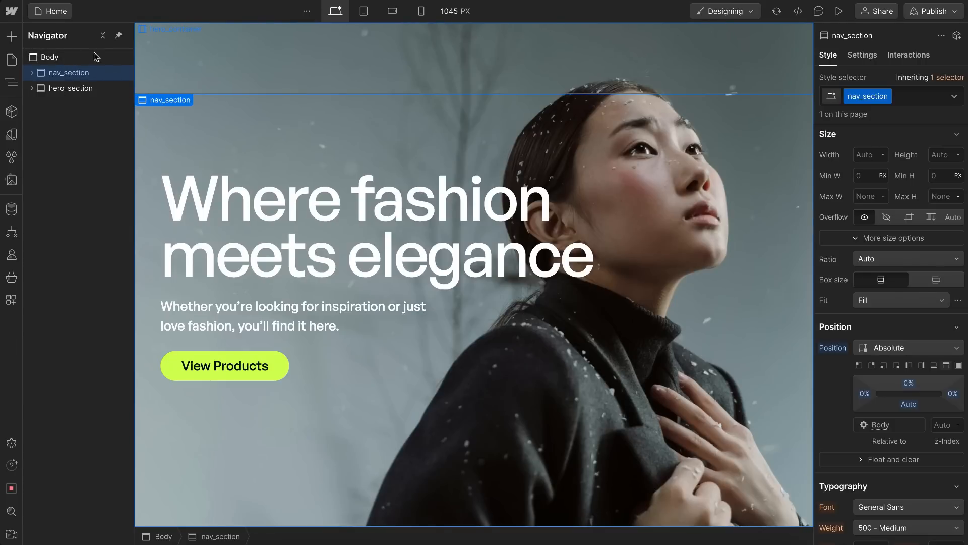
pyautogui.click(76, 89)
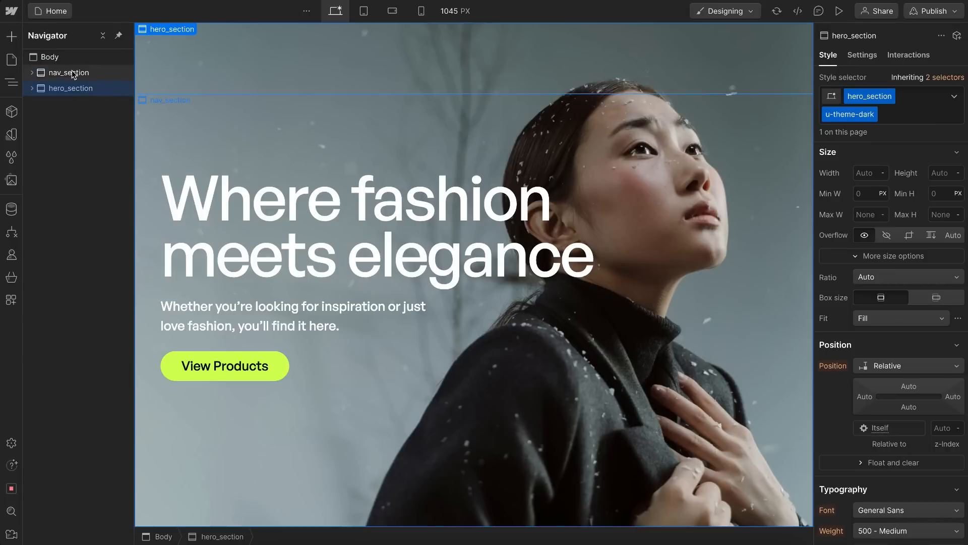
# Step: Try a z-index of -1 on nav_section, moving it after hero_section and back before it to compare the stacking
pyautogui.click(72, 71)
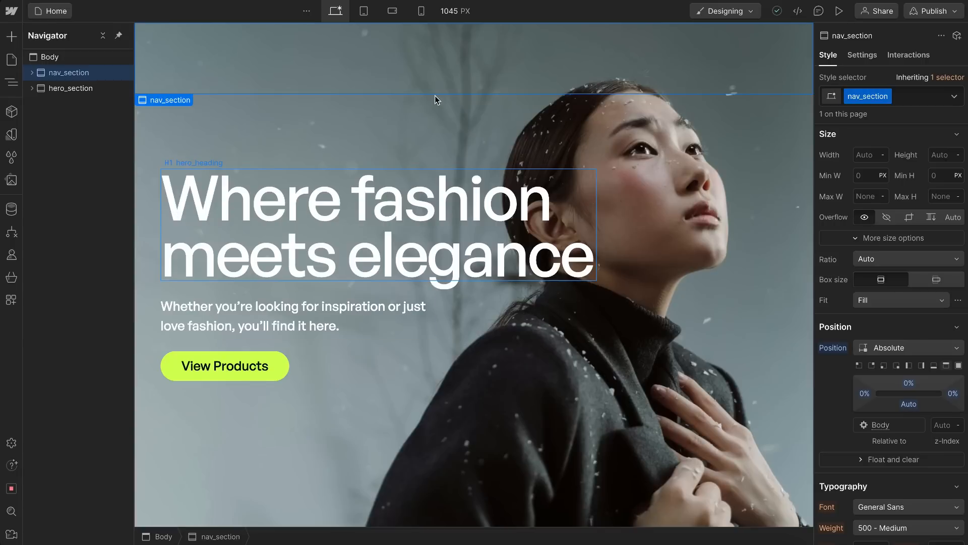
pyautogui.click(945, 426)
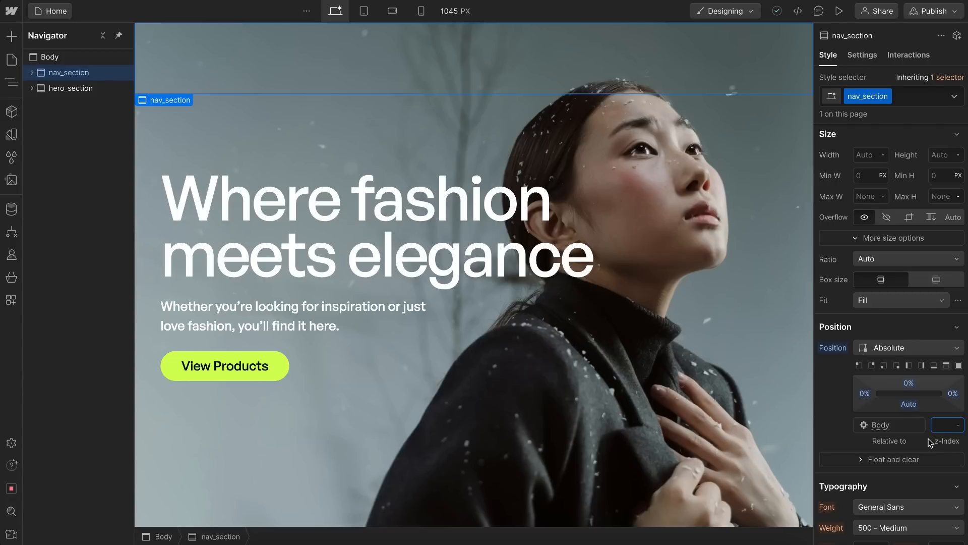
pyautogui.press('Return')
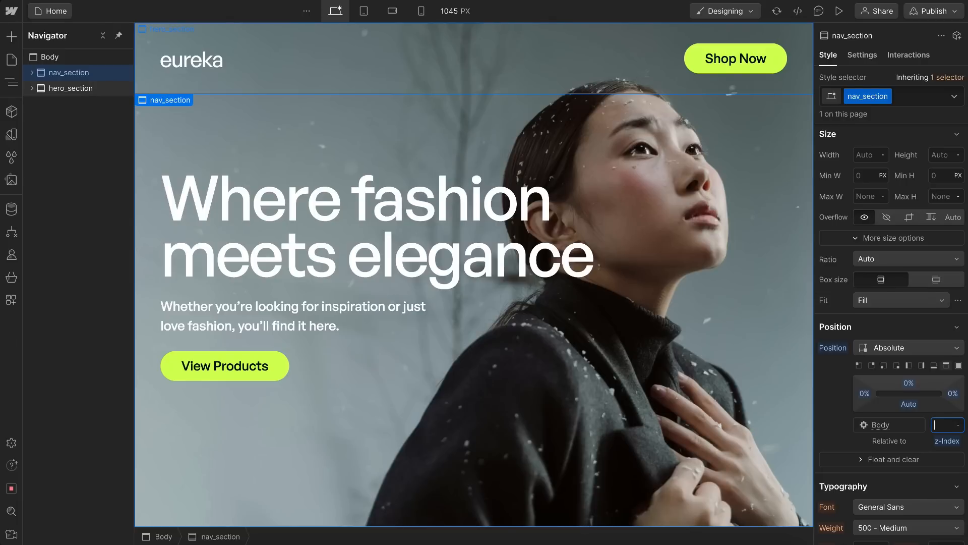
pyautogui.write('1')
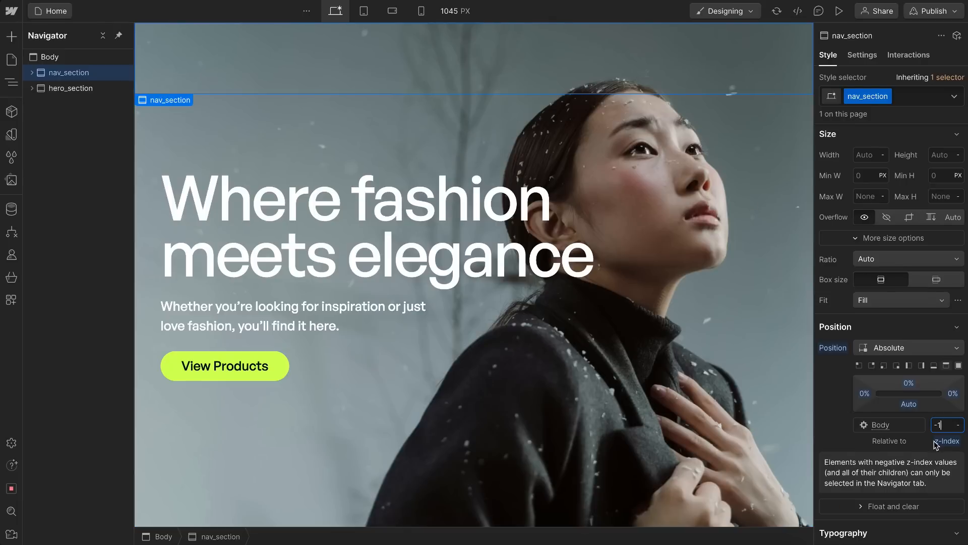
pyautogui.moveTo(75, 72); pyautogui.dragTo(81, 96)
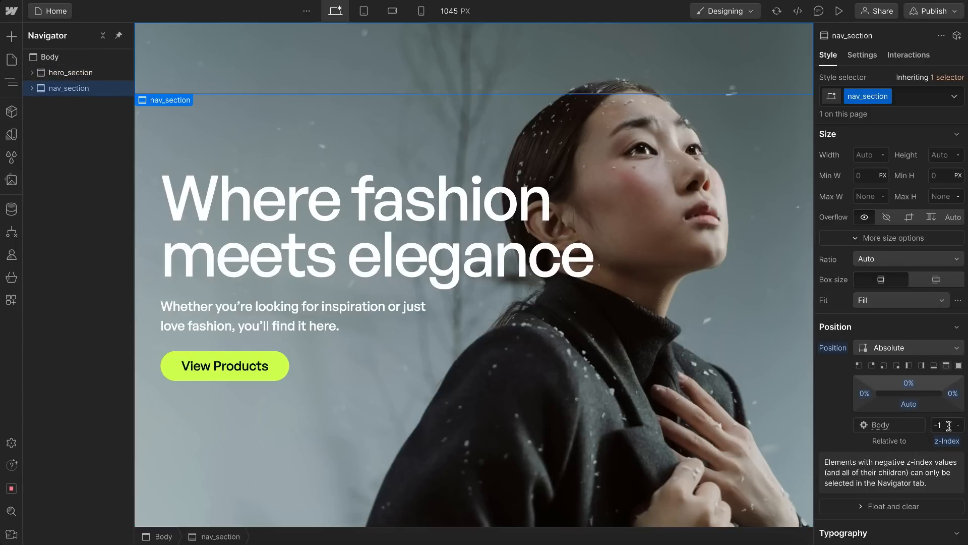
pyautogui.moveTo(85, 94); pyautogui.dragTo(76, 69)
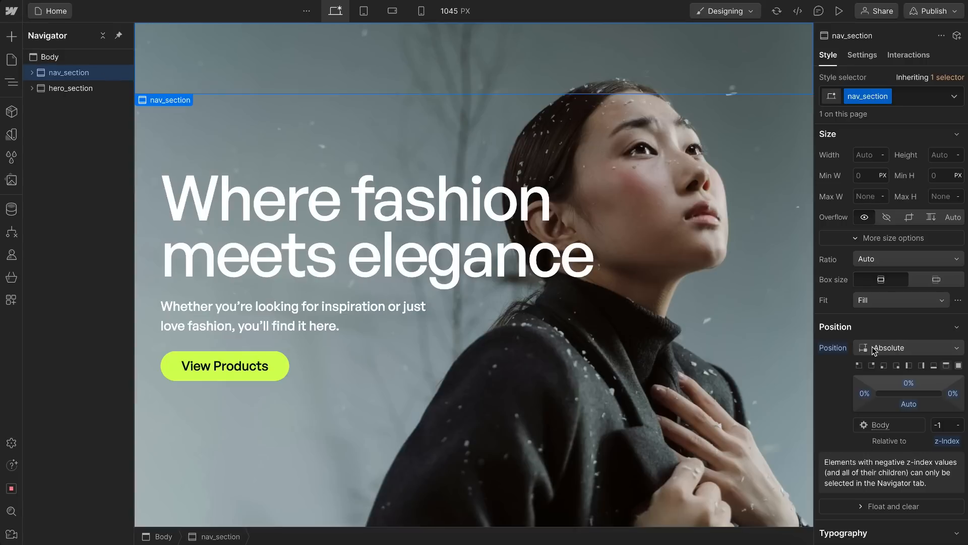
# Step: Set nav_section's z-index to 1000
pyautogui.click(946, 424)
pyautogui.press('Return')
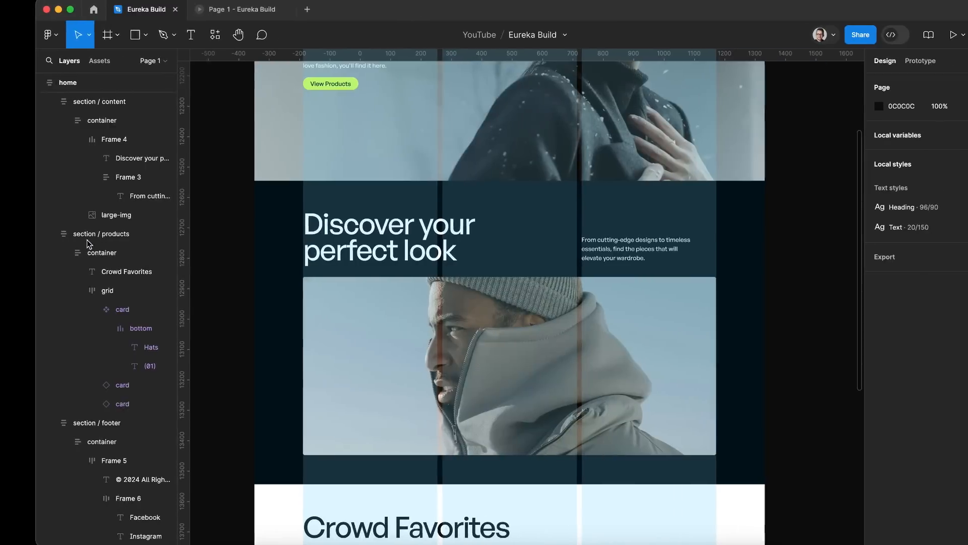
# Step: Review the "Discover your perfect look" section in Figma, and add a Section with the class content_section to Body in Webflow
pyautogui.hscroll(2, 278, 226)
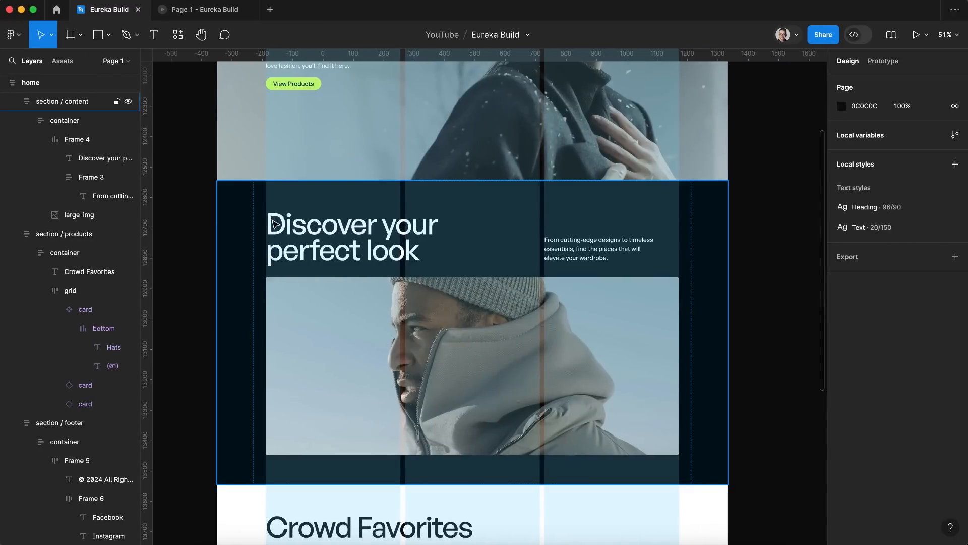
pyautogui.click(278, 225)
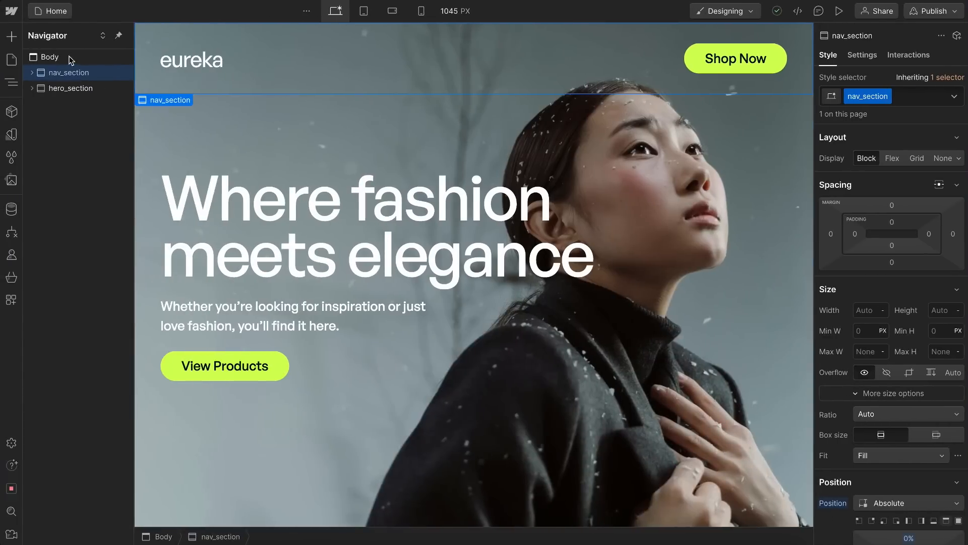
pyautogui.click(55, 57)
pyautogui.press('super+k')
pyautogui.write('sec')
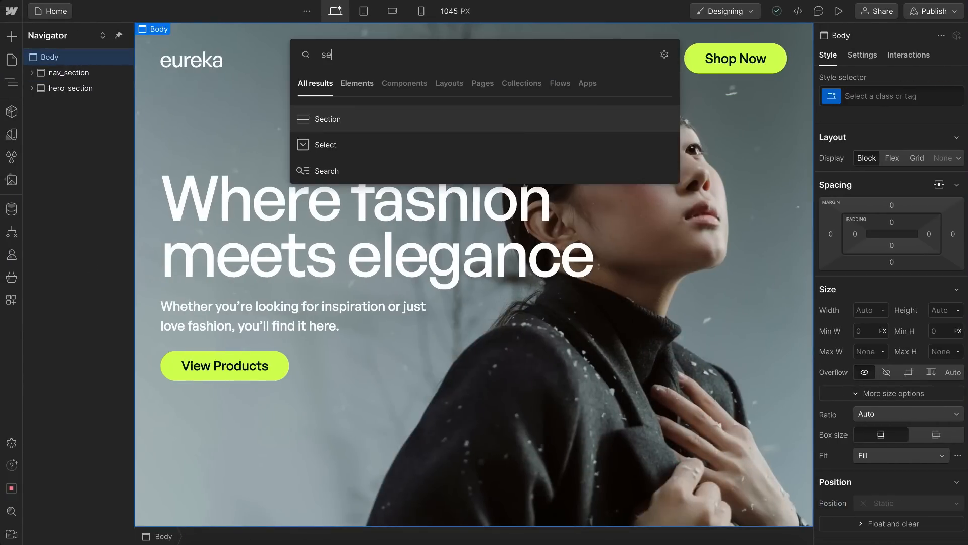
pyautogui.click(341, 119)
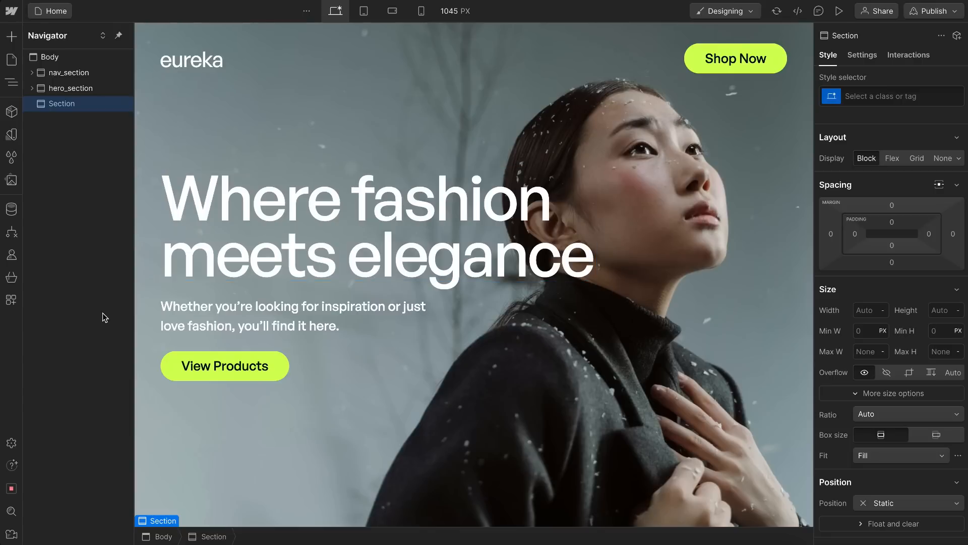
pyautogui.press('super+Return')
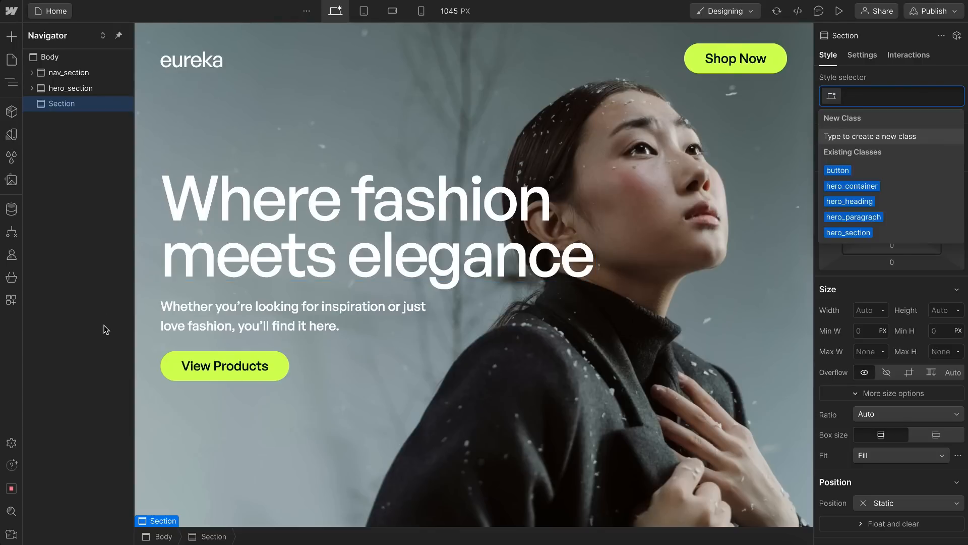
pyautogui.write('content_section')
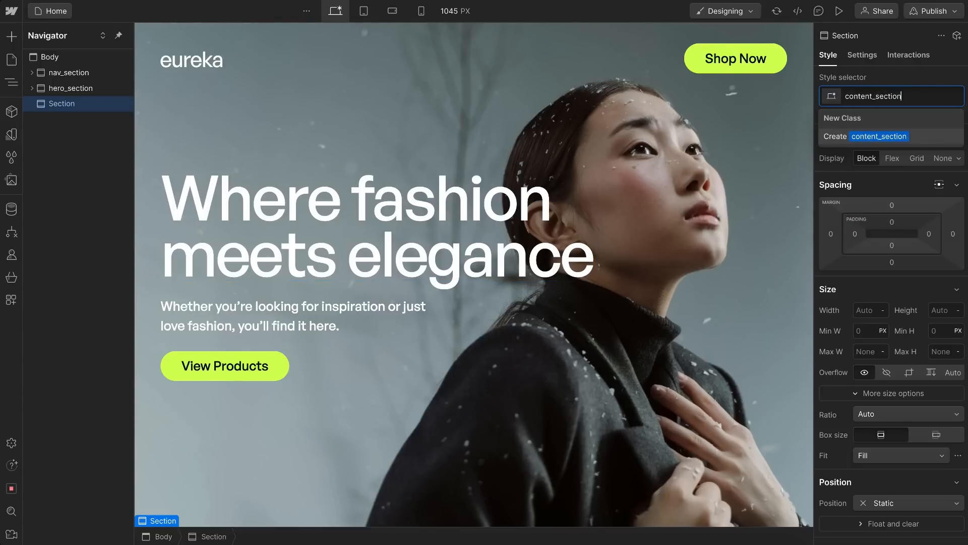
pyautogui.press('Return')
# Step: Insert a Container into content_section and give it the class content_container
pyautogui.press('super+k')
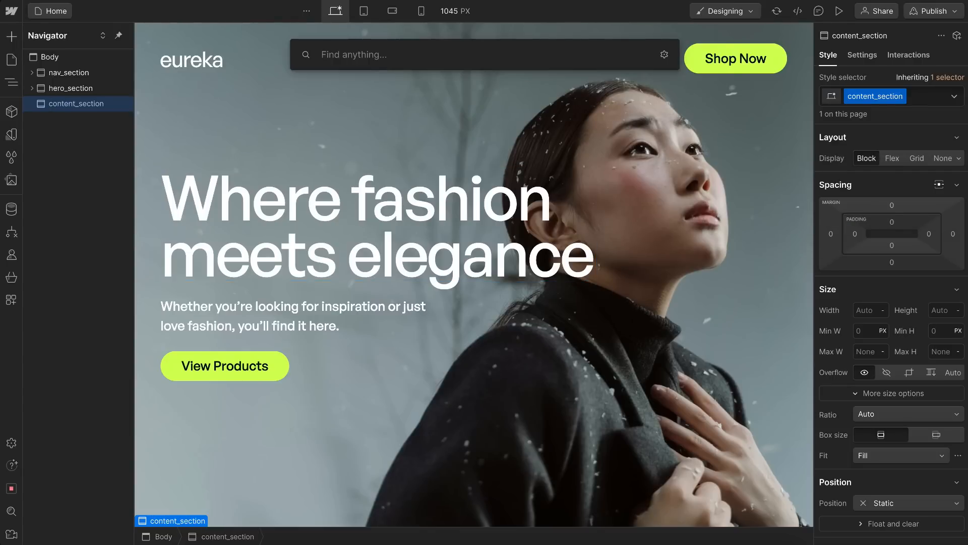
pyautogui.write('cont')
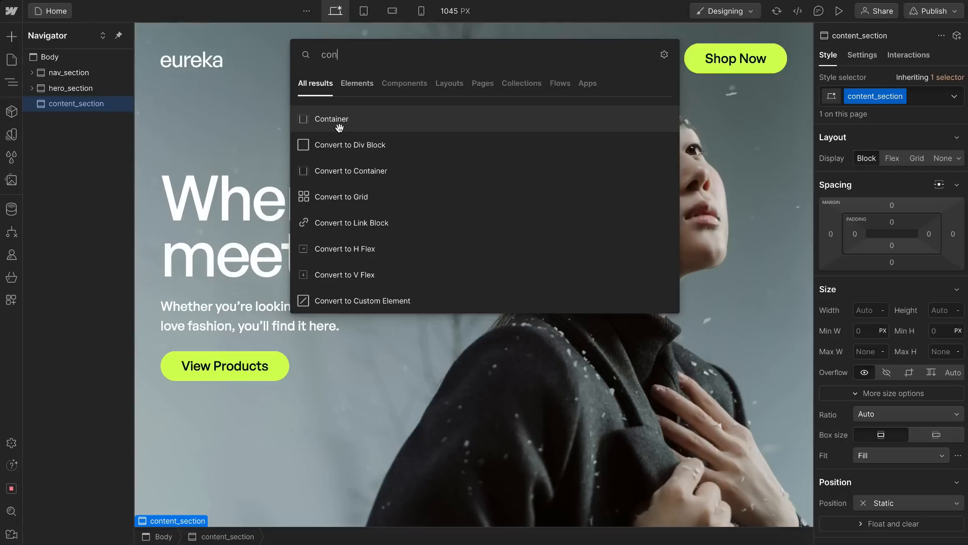
pyautogui.click(335, 125)
pyautogui.hotkey('ctrl', 'Return')
pyautogui.write('content_')
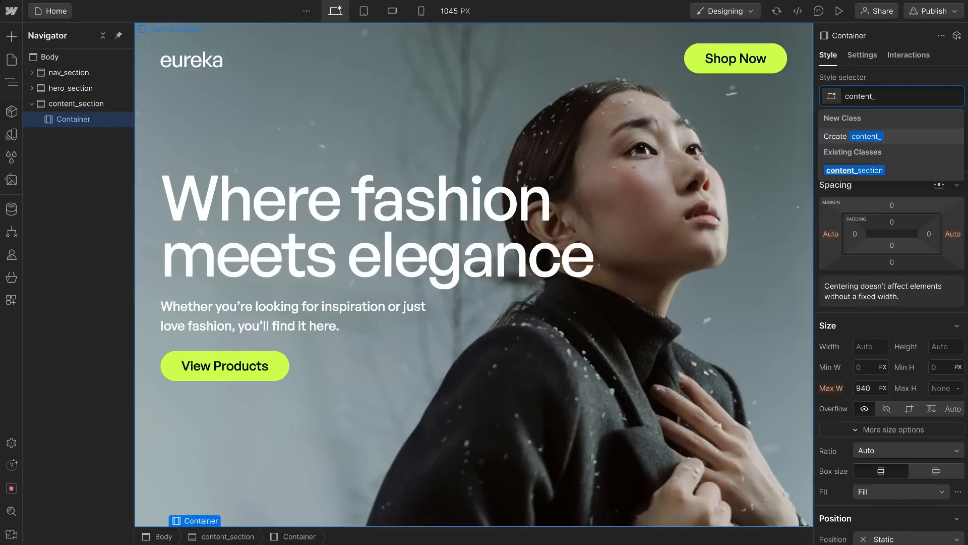
pyautogui.write('contain')
pyautogui.press('Return')
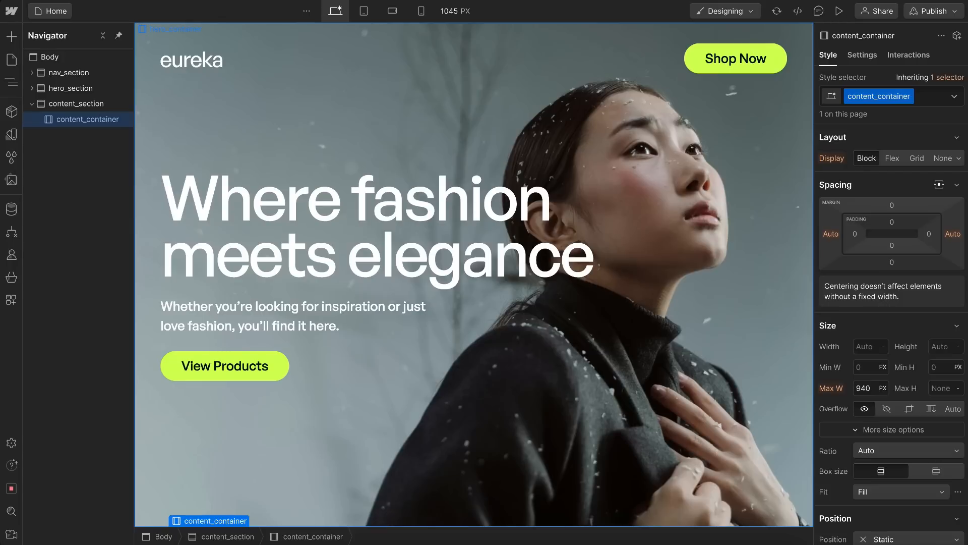
# Step: Add the existing u-container utility class to content_container
pyautogui.hotkey('ctrl', 'Return')
pyautogui.write('u-con')
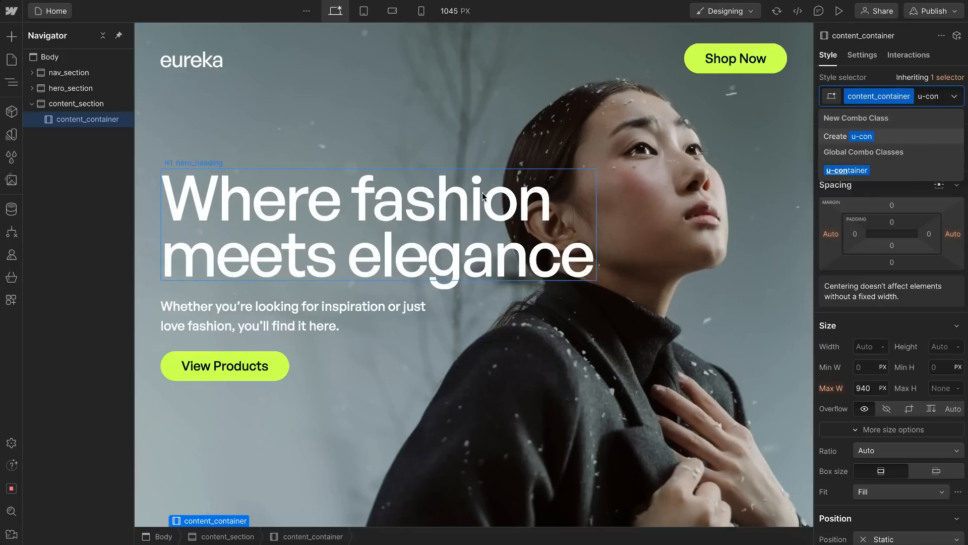
pyautogui.click(881, 171)
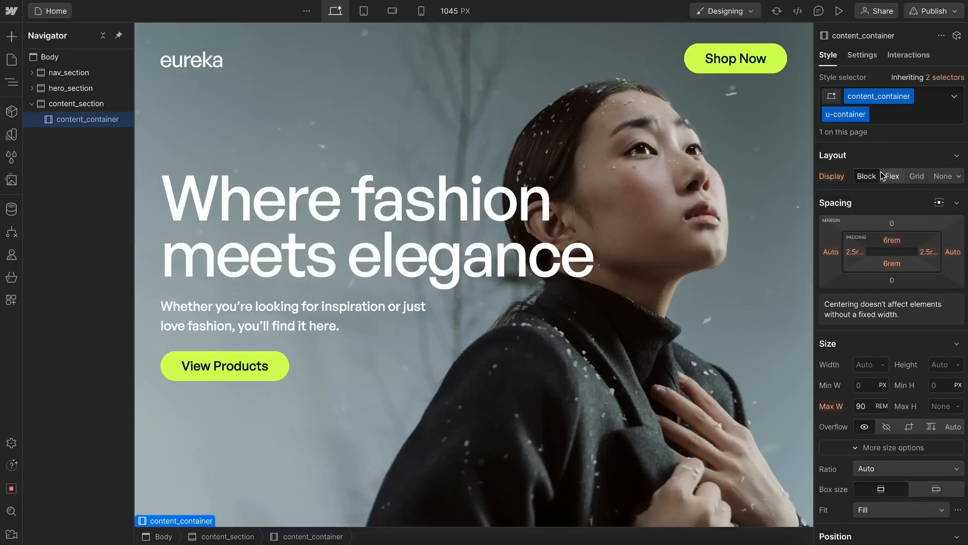
# Step: Add the existing u-theme-dark utility class to content_section
pyautogui.scroll(-3, 595, 210)
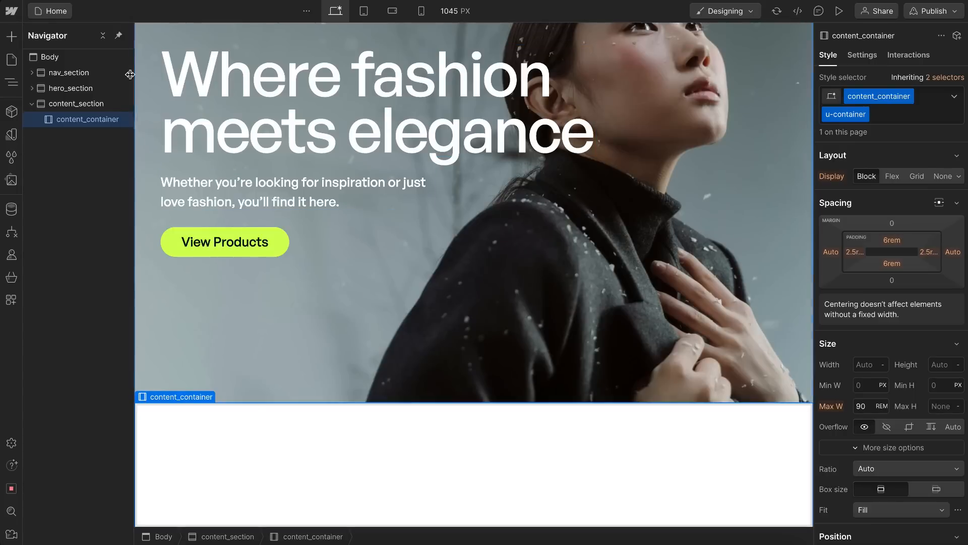
pyautogui.click(76, 103)
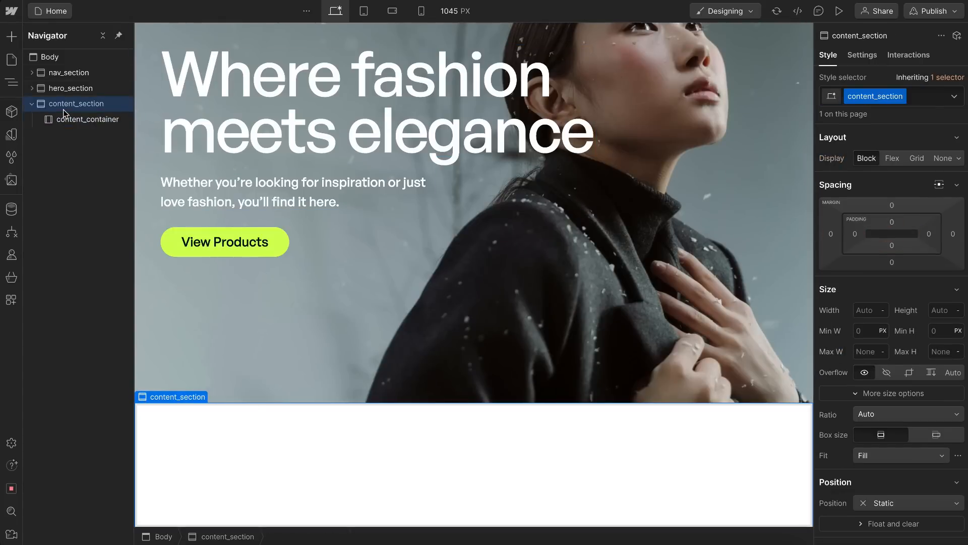
pyautogui.click(923, 100)
pyautogui.write('u-theme')
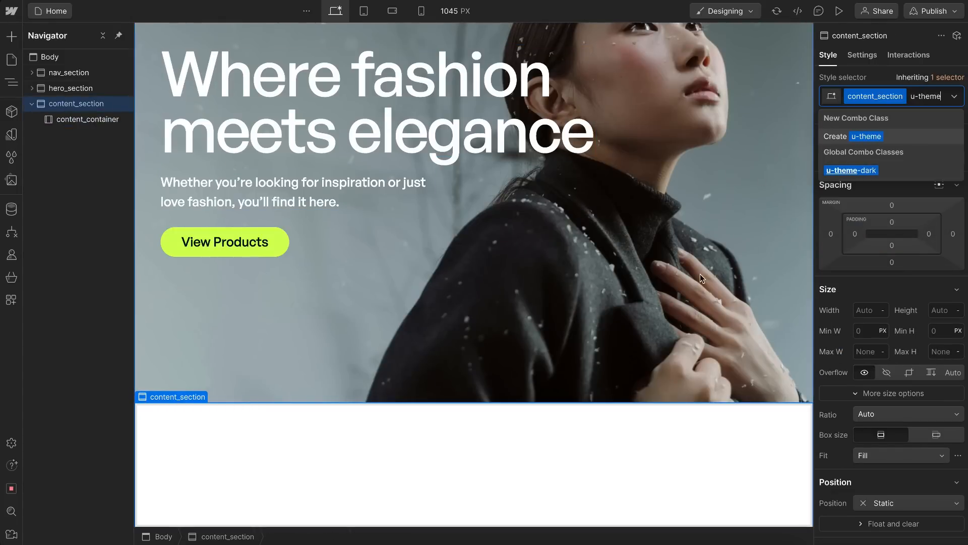
pyautogui.click(871, 171)
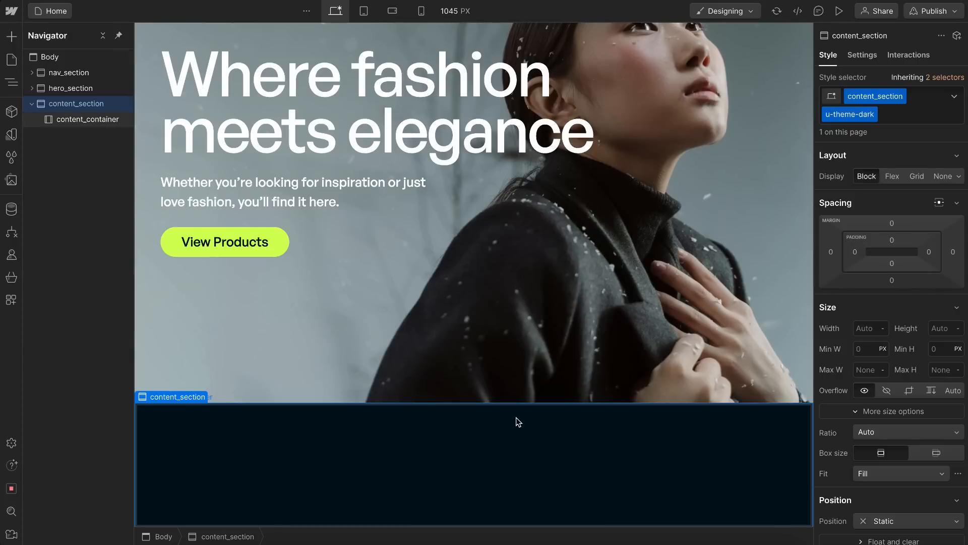
# Step: Check the frame around the "Discover your perfect look" heading and text in Figma, and insert a Div Block into content_container in Webflow
pyautogui.click(342, 490)
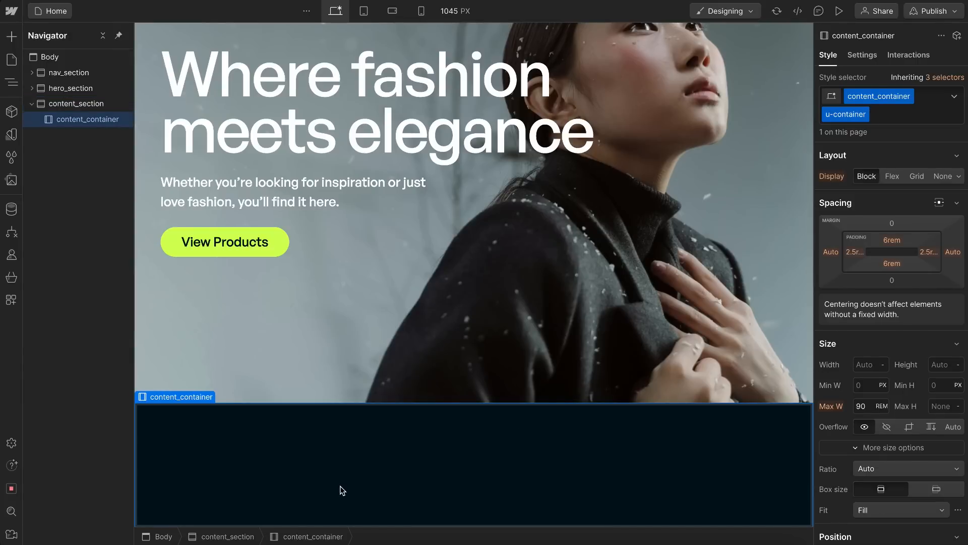
pyautogui.hotkey('ctrl', 'Right')
pyautogui.doubleClick(495, 232)
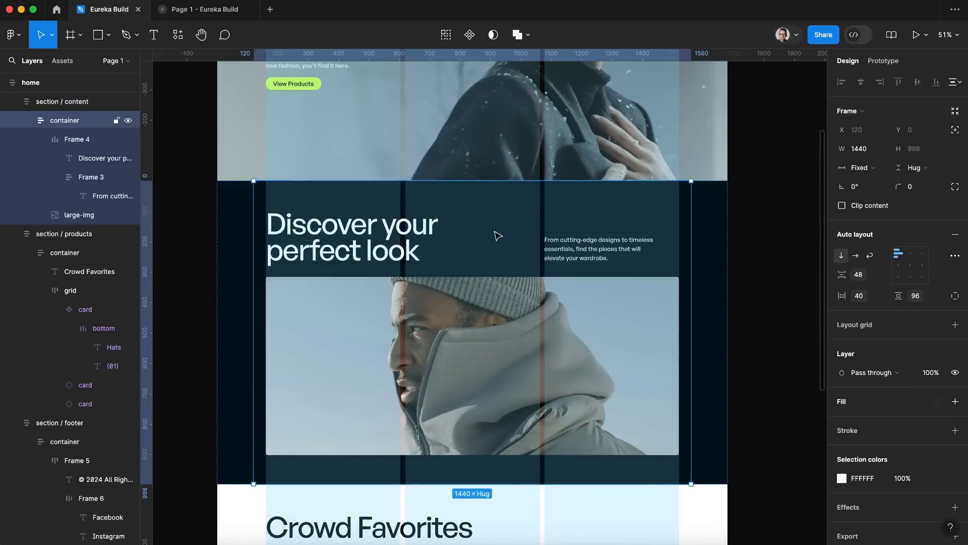
pyautogui.doubleClick(495, 232)
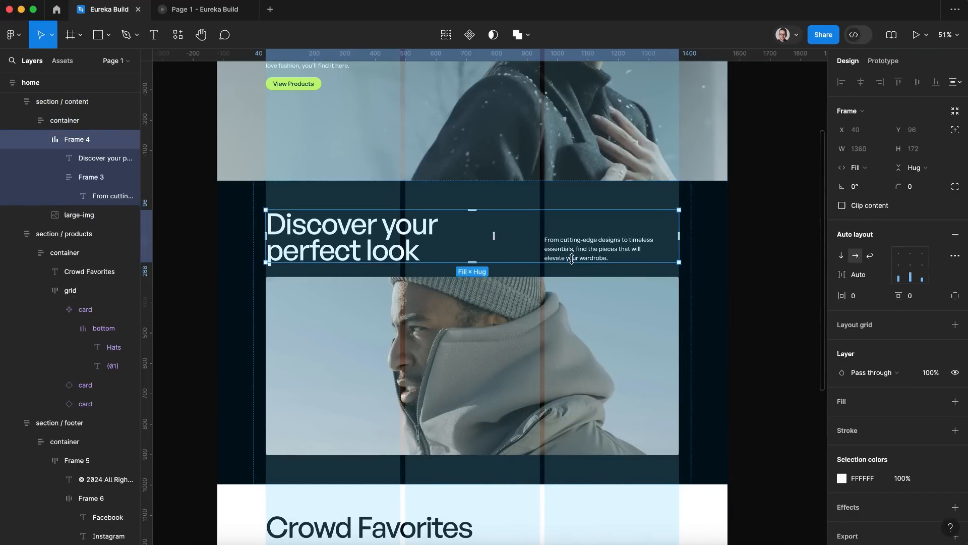
pyautogui.hotkey('ctrl', 'Left')
pyautogui.press('super+e')
pyautogui.write('div')
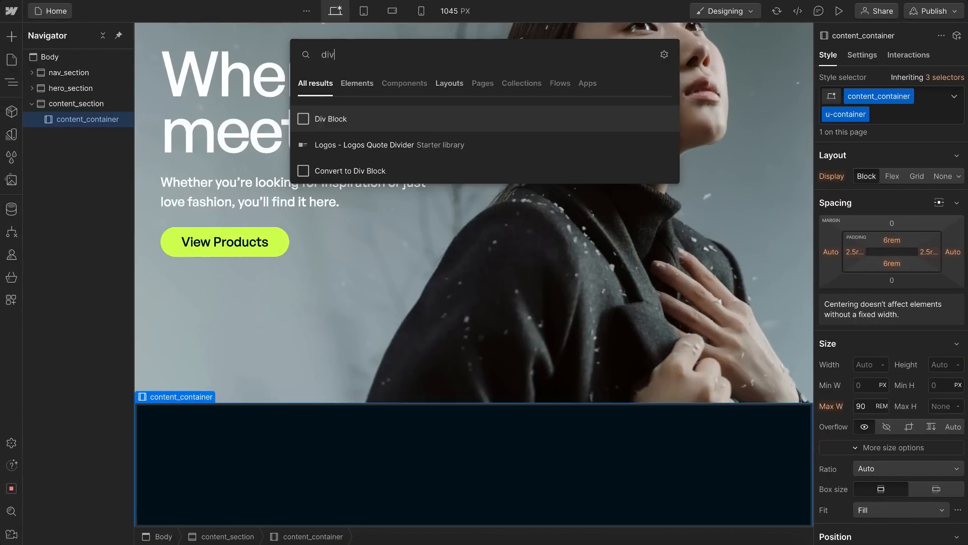
pyautogui.press('Return')
# Step: Give the div block inside content_container the class content_layout
pyautogui.hotkey('ctrl', 'Return')
pyautogui.write('content_layout')
pyautogui.press('Return')
pyautogui.press('Escape')
pyautogui.scroll(-1, 474, 211)
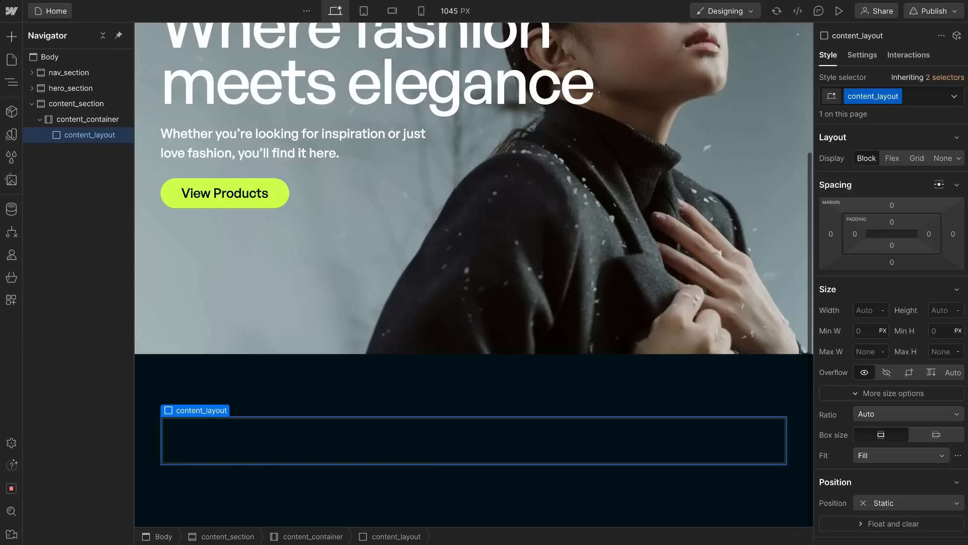
# Step: Insert a Heading into content_layout
pyautogui.press('super+e')
pyautogui.write('head')
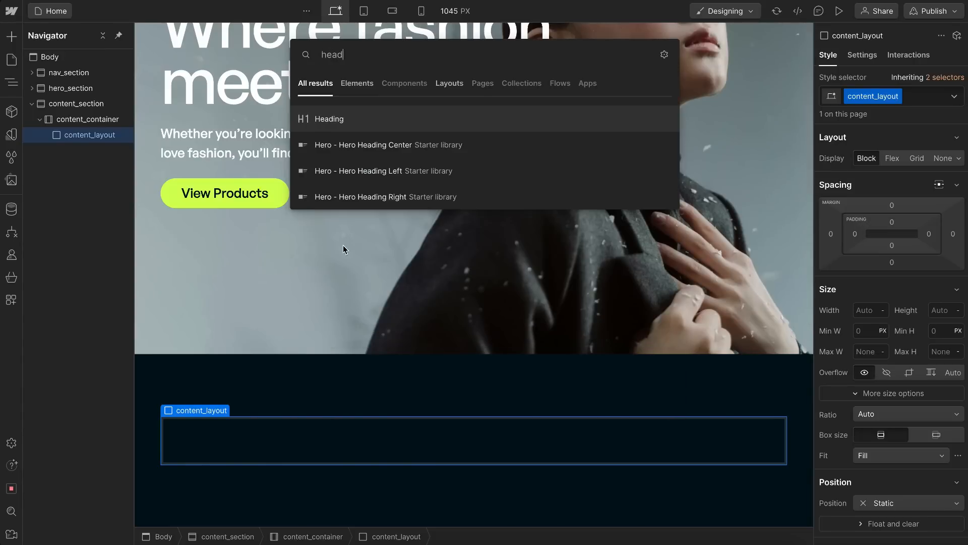
pyautogui.click(356, 121)
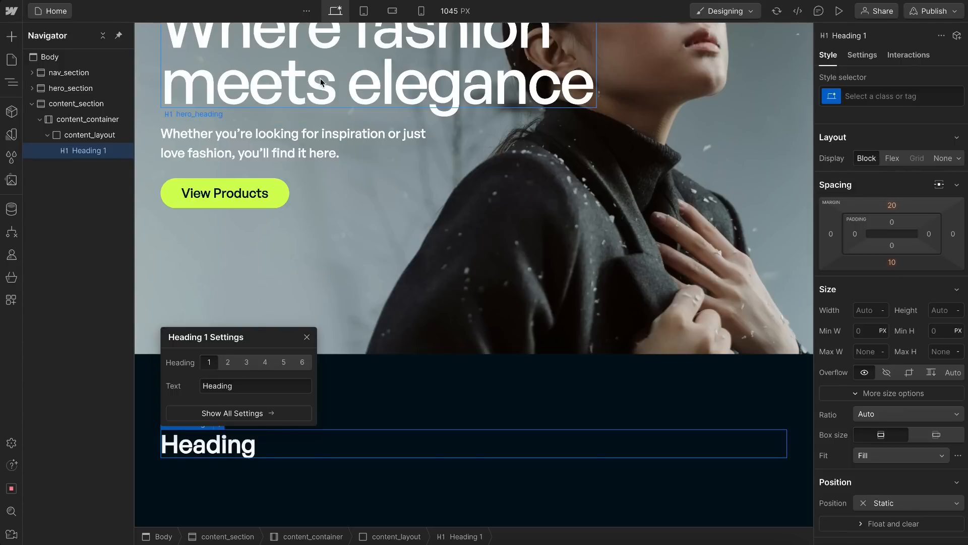
# Step: Check the heading level of hero_heading, and set the heading in content_layout to level 2
pyautogui.click(282, 99)
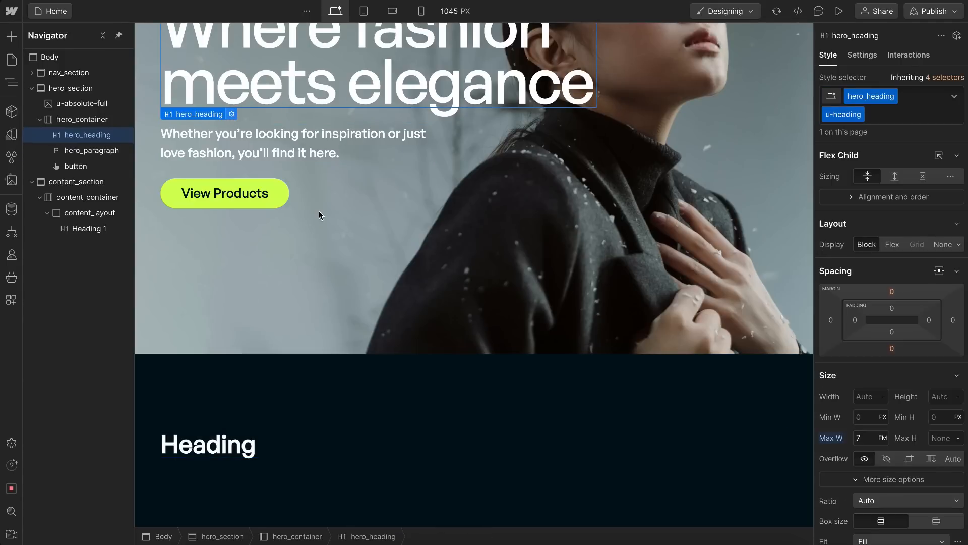
pyautogui.click(231, 114)
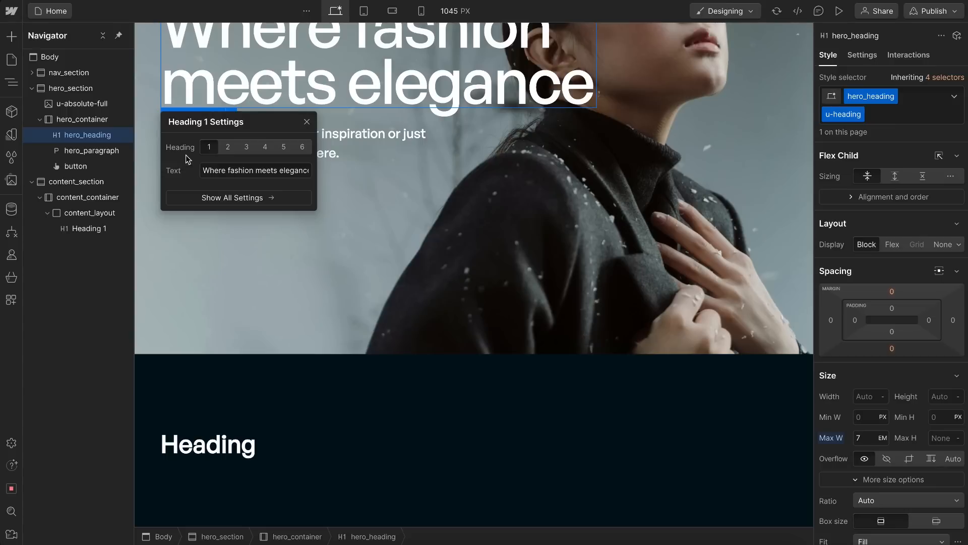
pyautogui.click(307, 123)
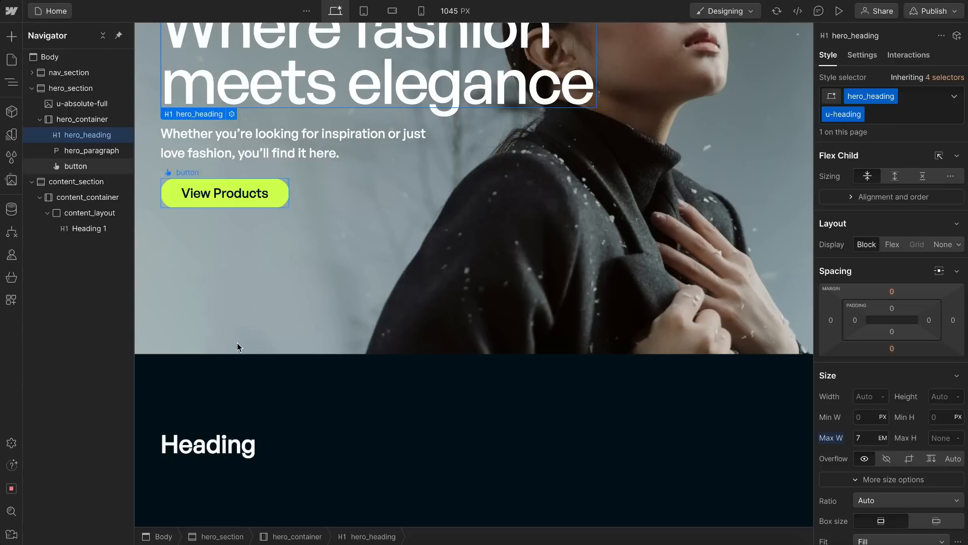
pyautogui.click(221, 450)
pyautogui.click(226, 424)
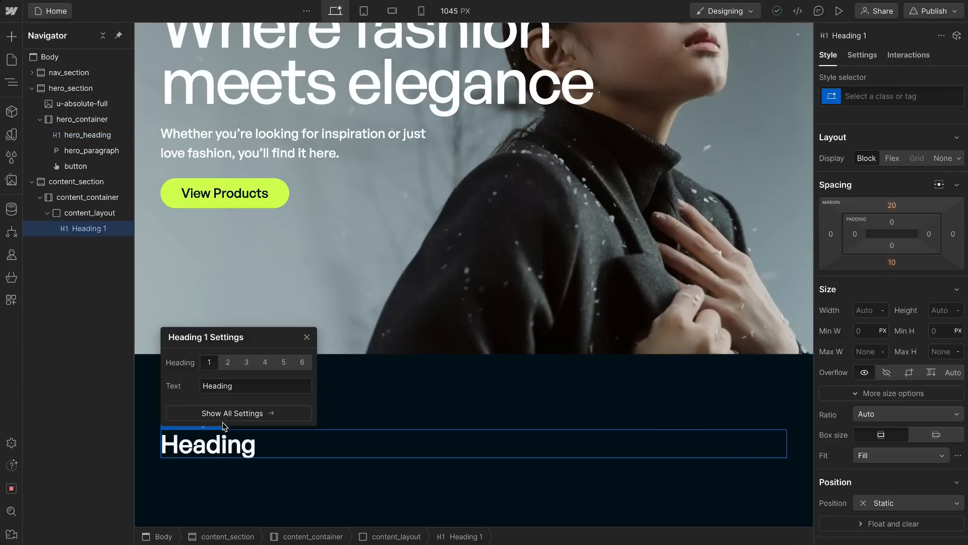
pyautogui.click(227, 363)
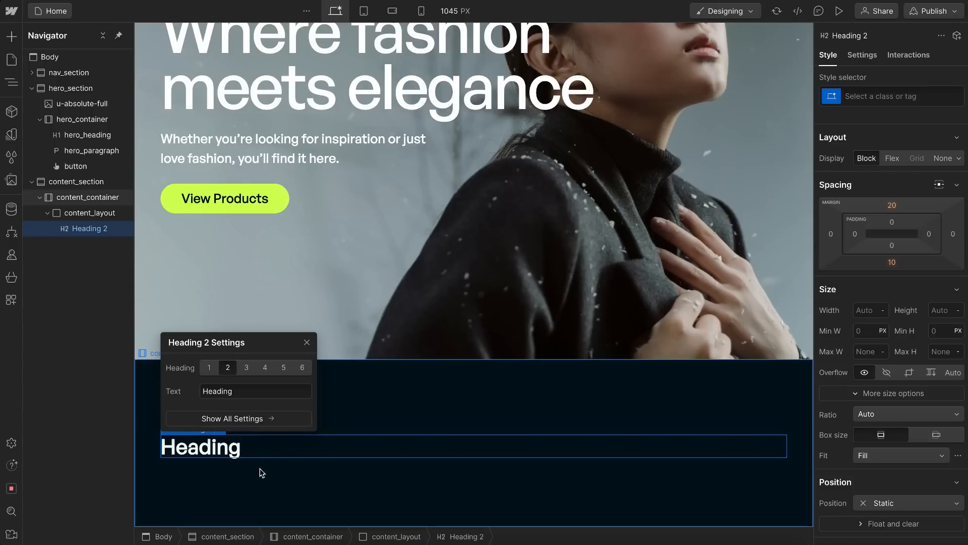
pyautogui.click(307, 337)
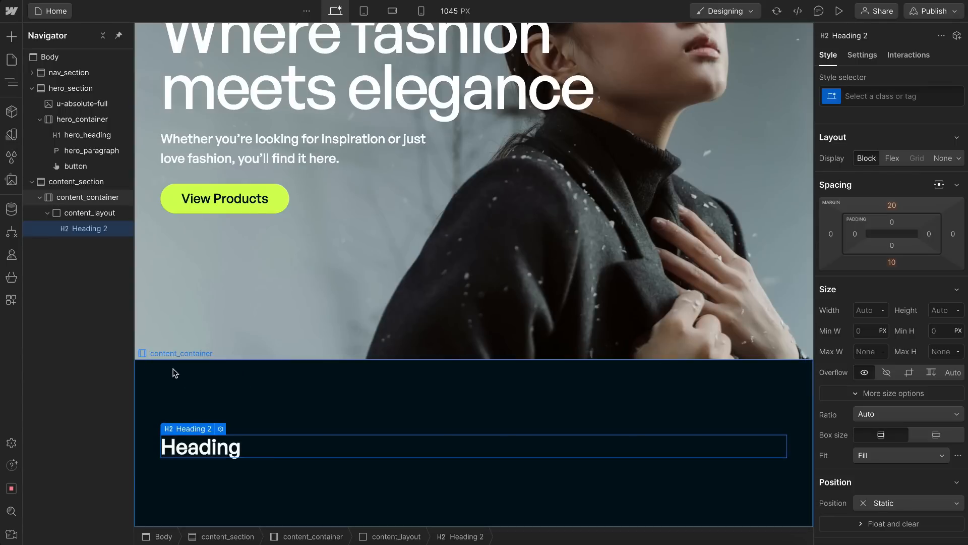
# Step: Give the H2 the class content_heading and add the existing u-heading utility class
pyautogui.hotkey('ctrl', 'Return')
pyautogui.write('content_heading')
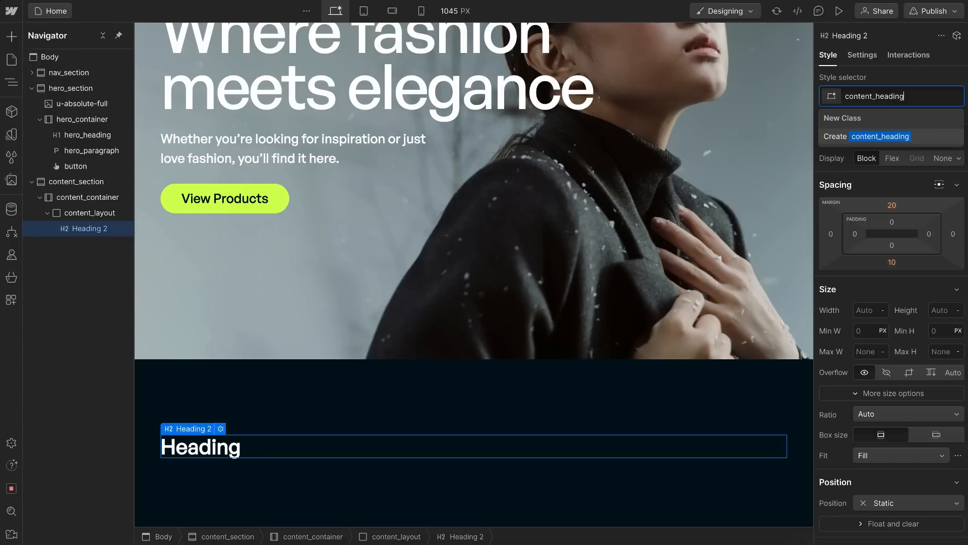
pyautogui.press('Return')
pyautogui.write('u-head')
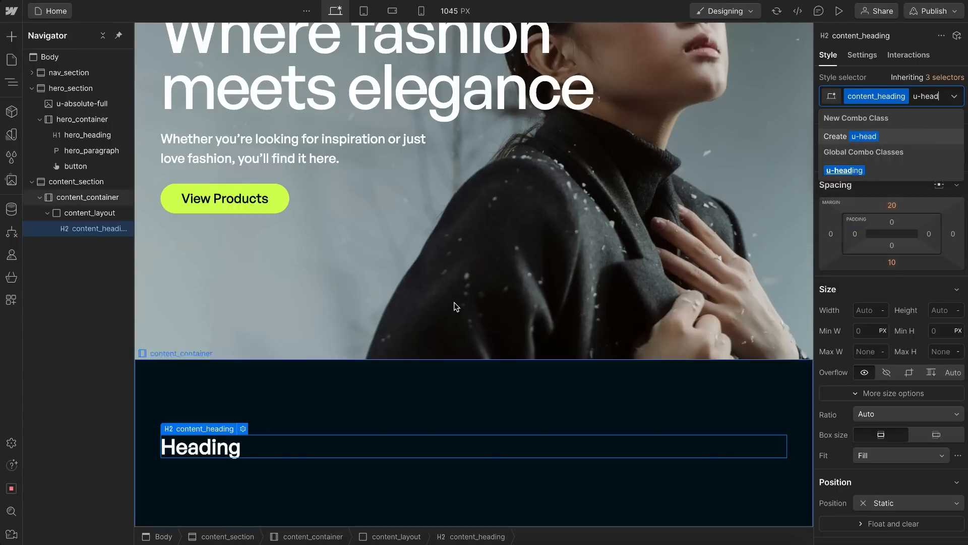
pyautogui.click(860, 171)
pyautogui.scroll(-1, 497, 363)
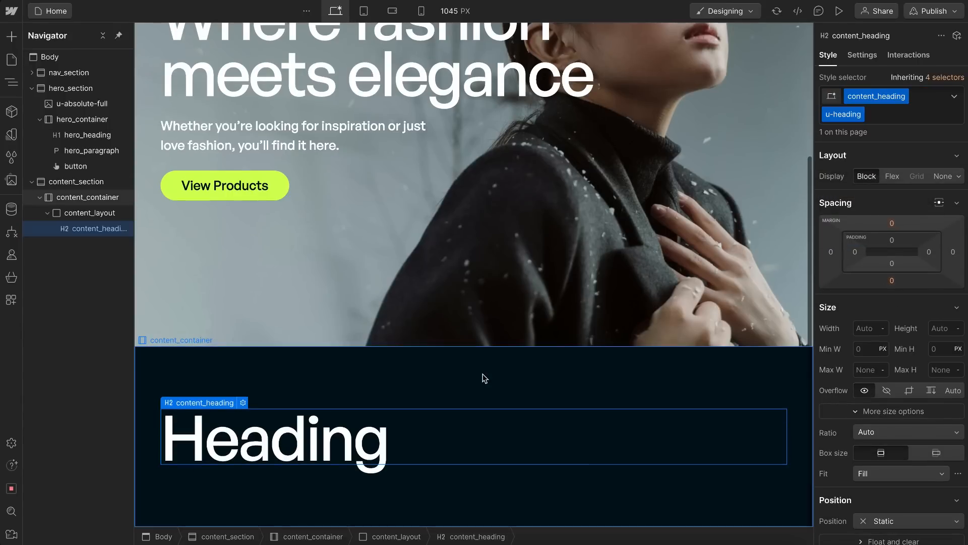
# Step: Replace the content_heading text with "Discover your perfect look"
pyautogui.doubleClick(411, 456)
pyautogui.hotkey('ctrl', 'a')
pyautogui.write('Discover your perfect look')
pyautogui.click(331, 335)
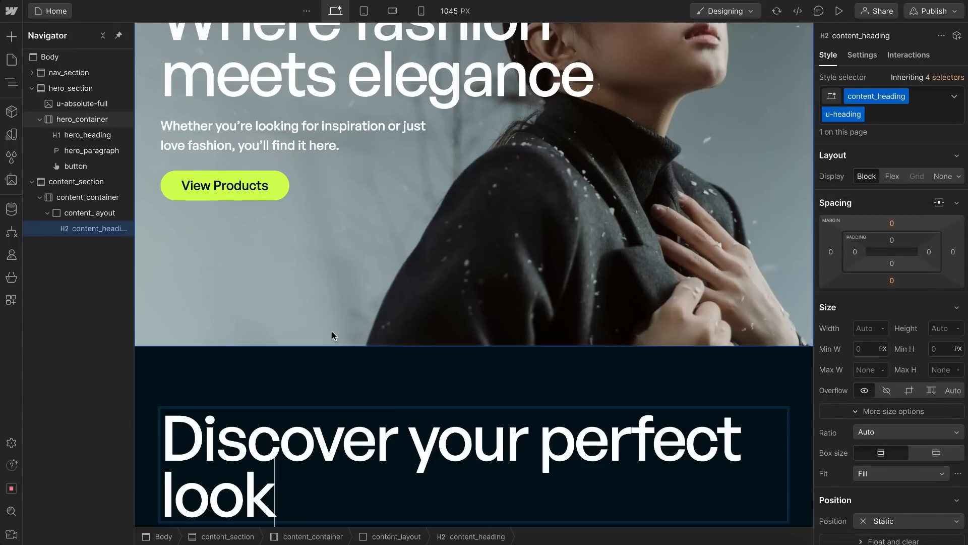
# Step: Set content_heading's maximum width to 6em
pyautogui.scroll(-1, 331, 335)
pyautogui.click(271, 456)
pyautogui.click(871, 365)
pyautogui.write('10em')
pyautogui.press('Return')
pyautogui.press('Down')
pyautogui.press('Down')
pyautogui.press('Down')
pyautogui.press('Down')
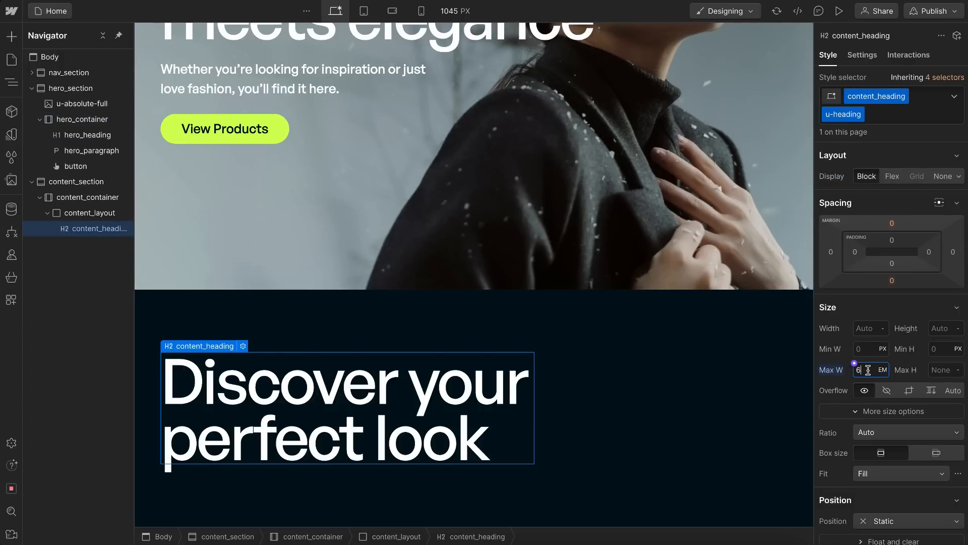
# Step: Insert a Paragraph into content_layout and give it the class content_paragraph
pyautogui.click(619, 389)
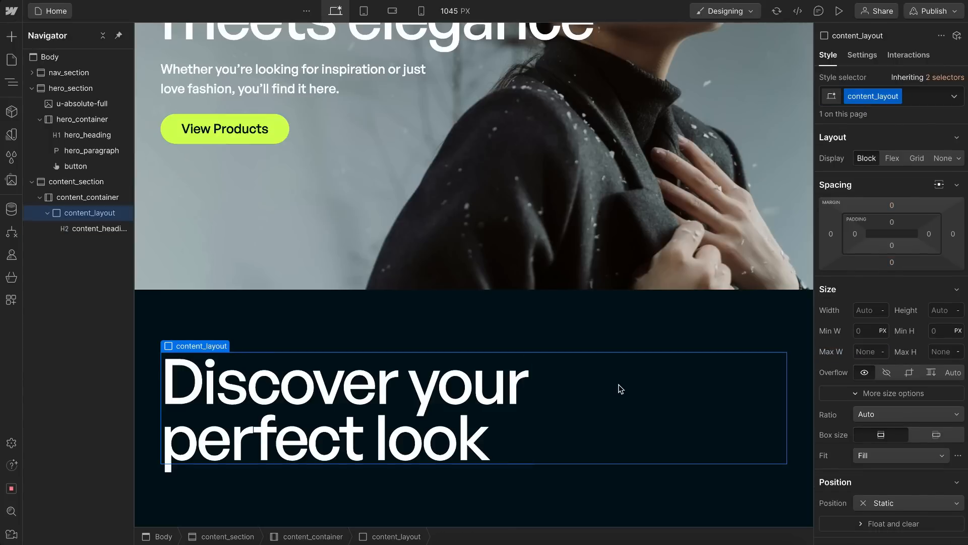
pyautogui.hotkey('ctrl', 'k')
pyautogui.write('para')
pyautogui.press('Return')
pyautogui.scroll(-1, 548, 392)
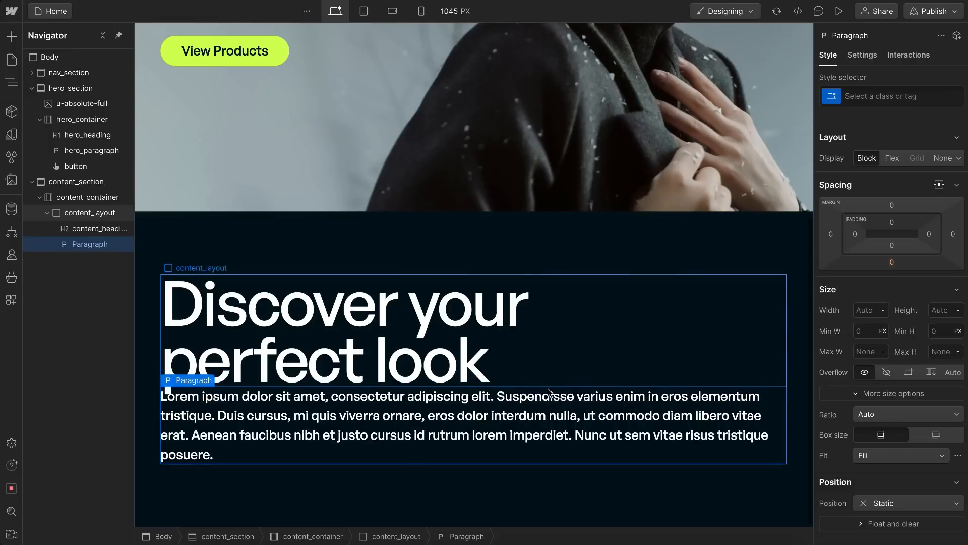
pyautogui.hotkey('ctrl', 'Return')
pyautogui.write('content_paragraph')
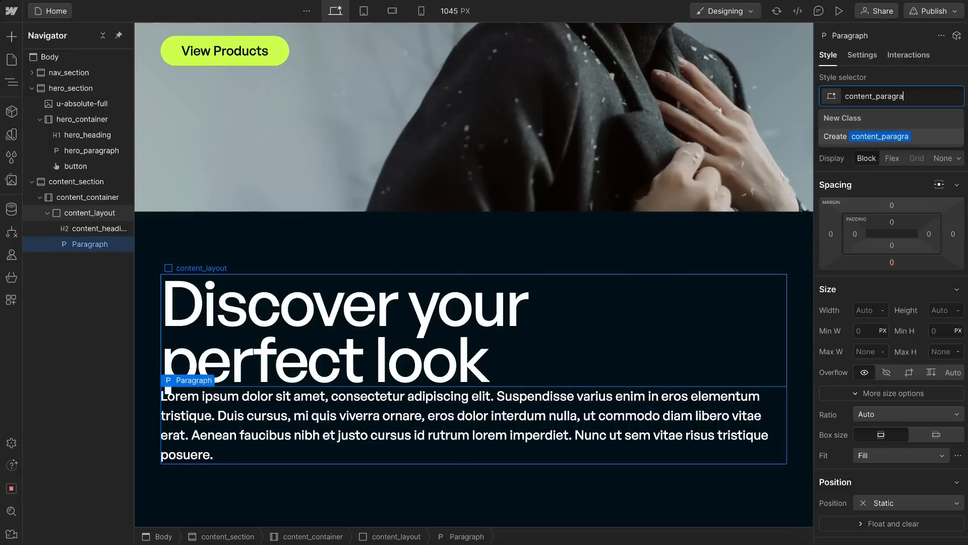
pyautogui.press('Return')
# Step: Replace the content_paragraph placeholder with Figma's text "From cutting-edge designs to timeless essentials, find the pieces that will elevate your wardrobe."
pyautogui.hotkey('ctrl', 'Right')
pyautogui.doubleClick(610, 246)
pyautogui.hotkey('ctrl', 'c')
pyautogui.hotkey('ctrl', 'Left')
pyautogui.doubleClick(400, 434)
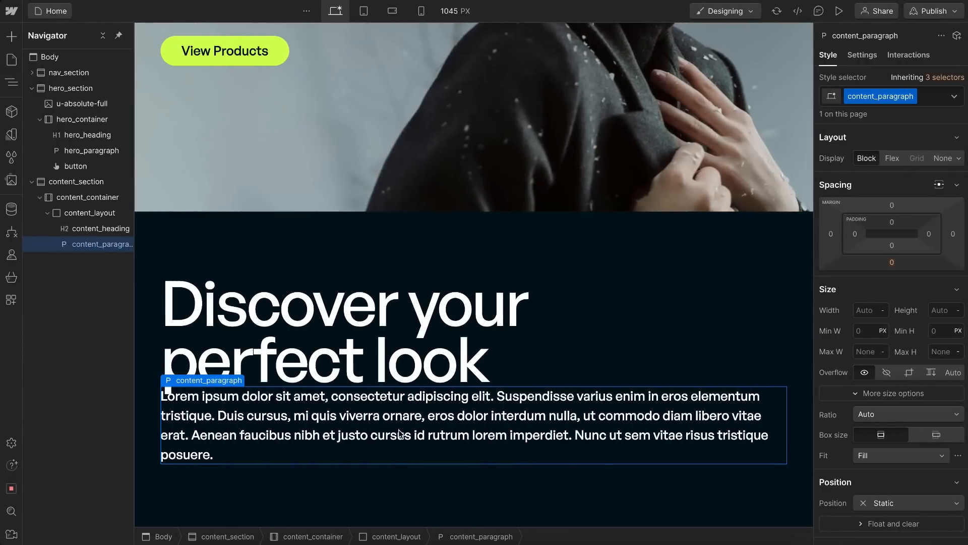
pyautogui.click(272, 469)
pyautogui.doubleClick(220, 448)
pyautogui.hotkey('ctrl', 'a')
pyautogui.hotkey('ctrl', 'v')
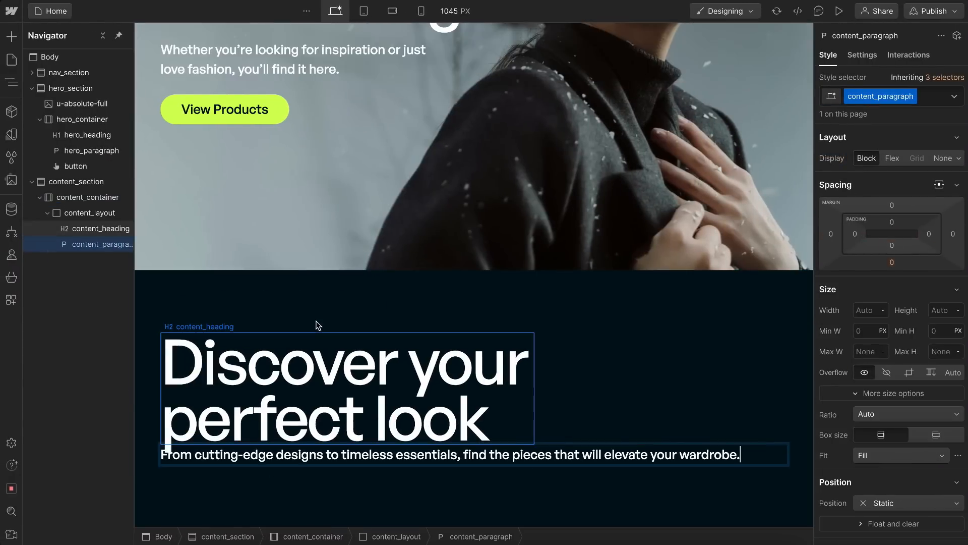
pyautogui.click(316, 337)
# Step: Set content_paragraph's maximum width to 18em
pyautogui.click(235, 457)
pyautogui.click(863, 352)
pyautogui.write('10reme')
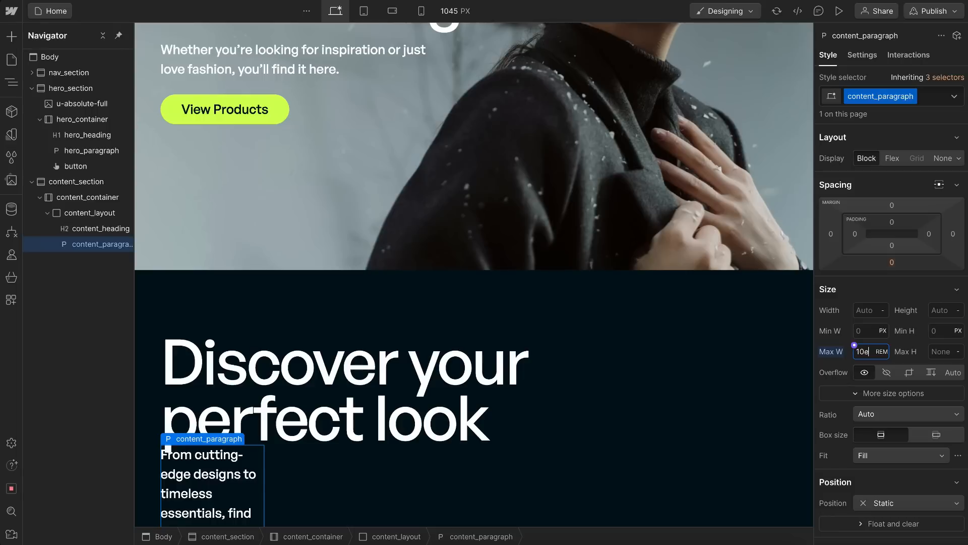
pyautogui.write('m')
pyautogui.press('Up')
pyautogui.press('Up')
pyautogui.press('Up')
pyautogui.press('Up')
pyautogui.press('Up')
pyautogui.press('Up')
pyautogui.press('Up')
pyautogui.press('Up')
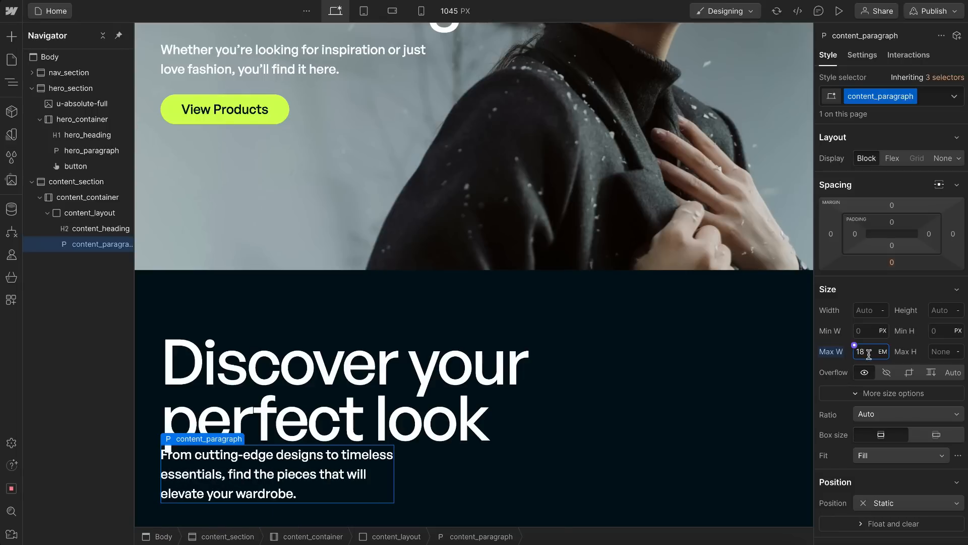
# Step: Check the heading and paragraph arrangement in Figma, and set content_layout's display to Grid in Webflow
pyautogui.scroll(-1, 583, 409)
pyautogui.click(476, 445)
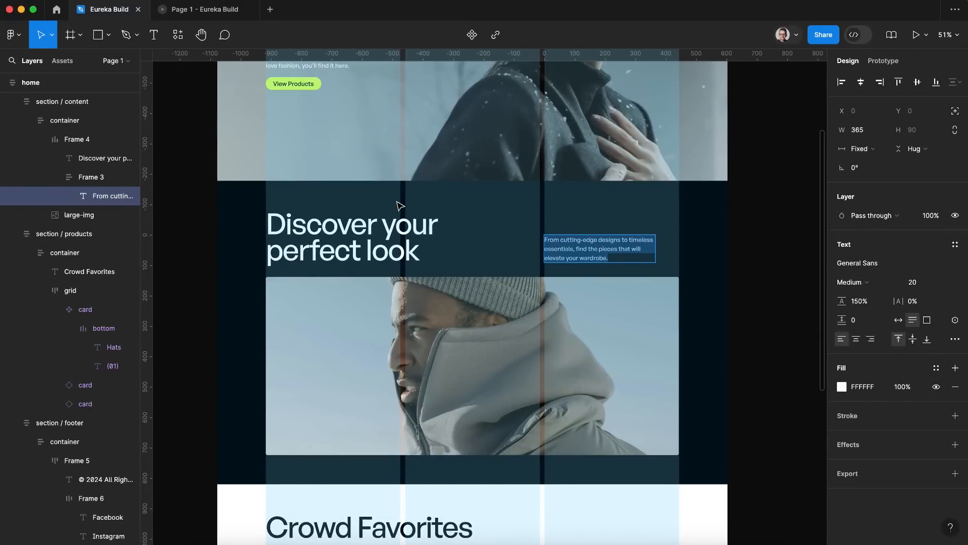
pyautogui.press('Escape')
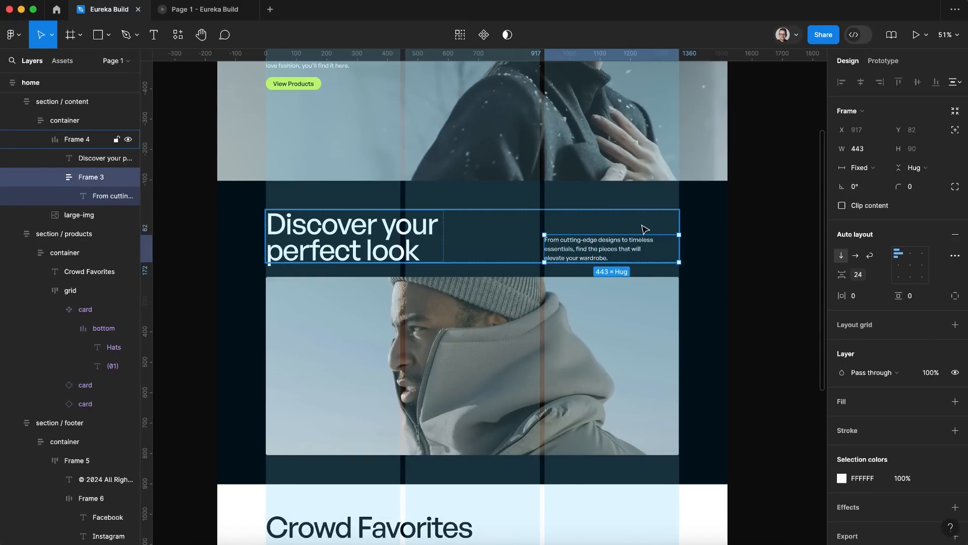
pyautogui.hotkey('ctrl', 'Left')
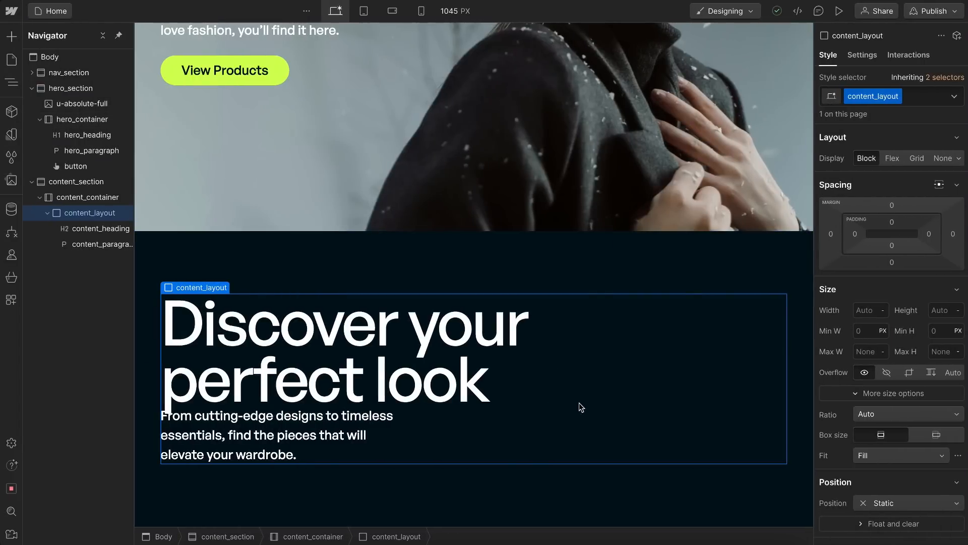
pyautogui.click(918, 159)
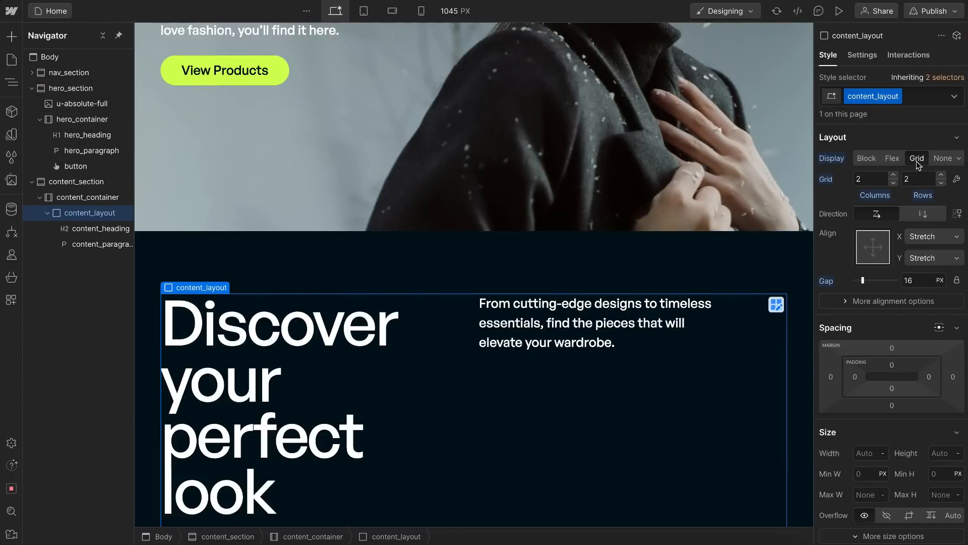
pyautogui.scroll(-2, 634, 377)
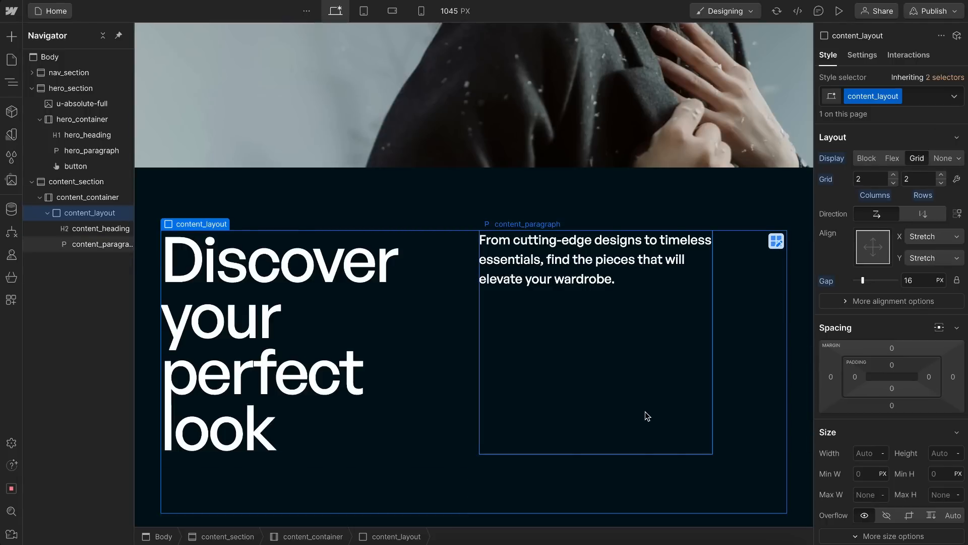
pyautogui.scroll(-2, 455, 452)
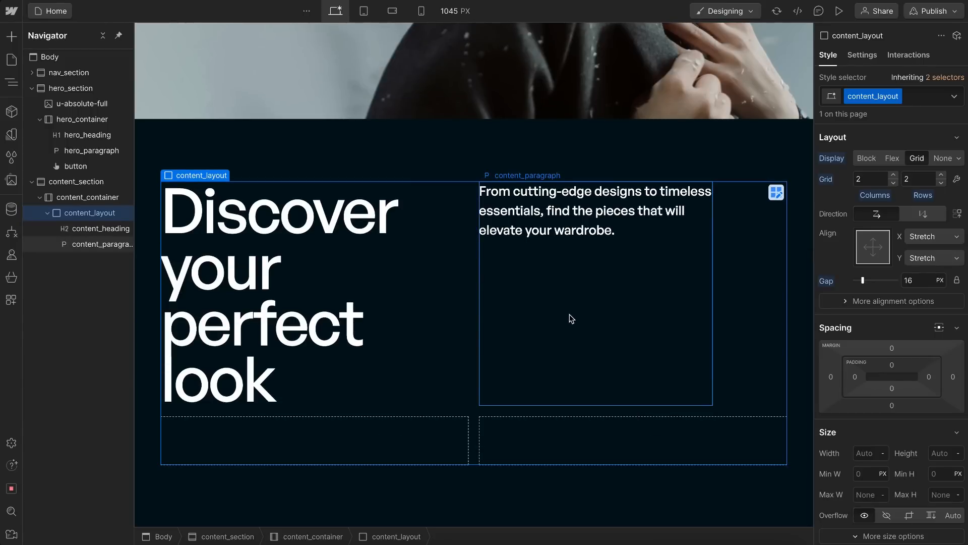
# Step: Reduce content_layout's grid to one row
pyautogui.click(941, 183)
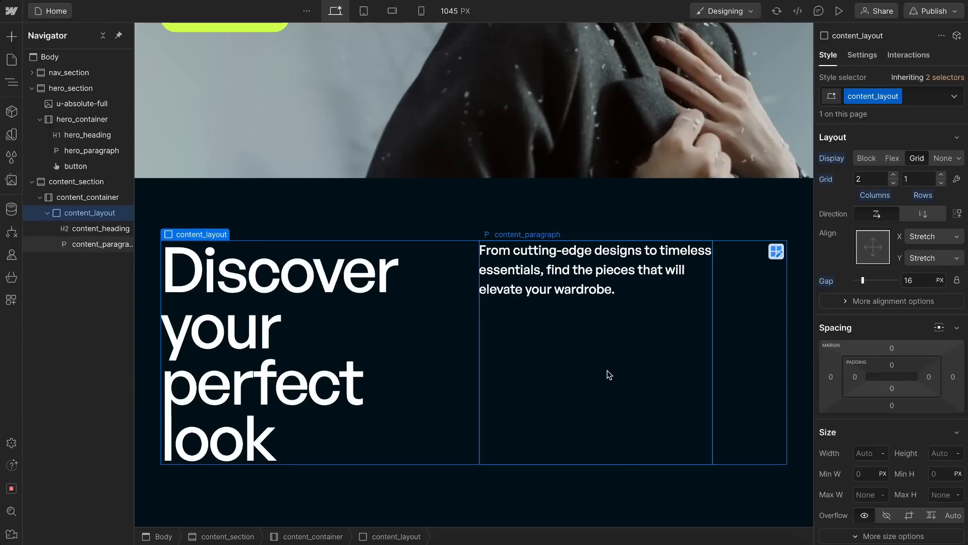
# Step: Duplicate content_paragraph three times inside content_layout to try out the grid's automatic rows
pyautogui.click(590, 338)
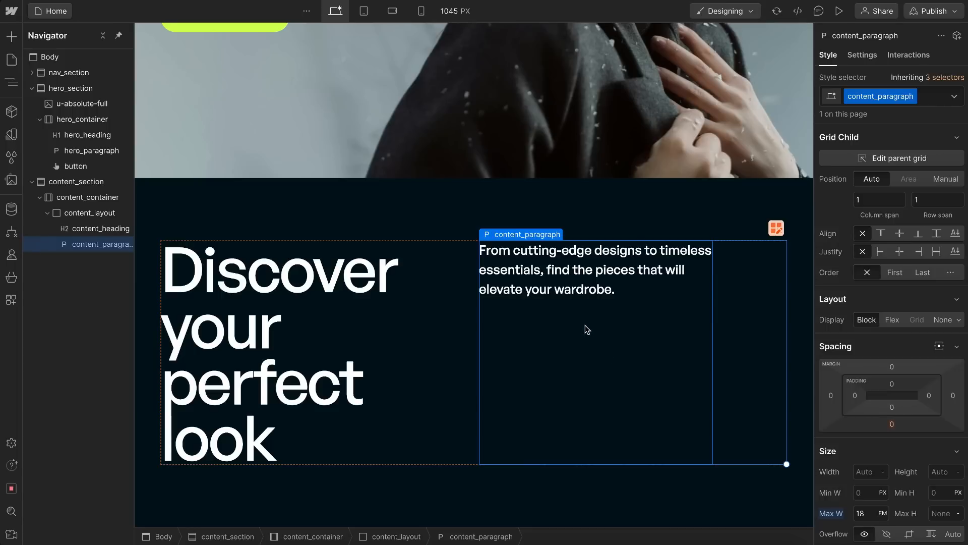
pyautogui.hotkey('ctrl', 'd')
pyautogui.hotkey('ctrl', 'd')
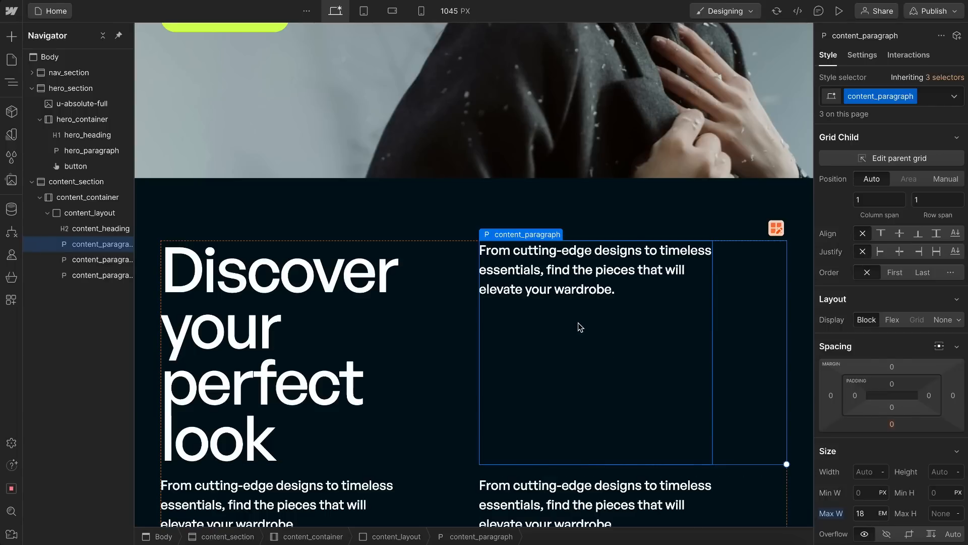
pyautogui.scroll(-1, 577, 322)
pyautogui.hotkey('ctrl', 'd')
pyautogui.scroll(-1, 578, 323)
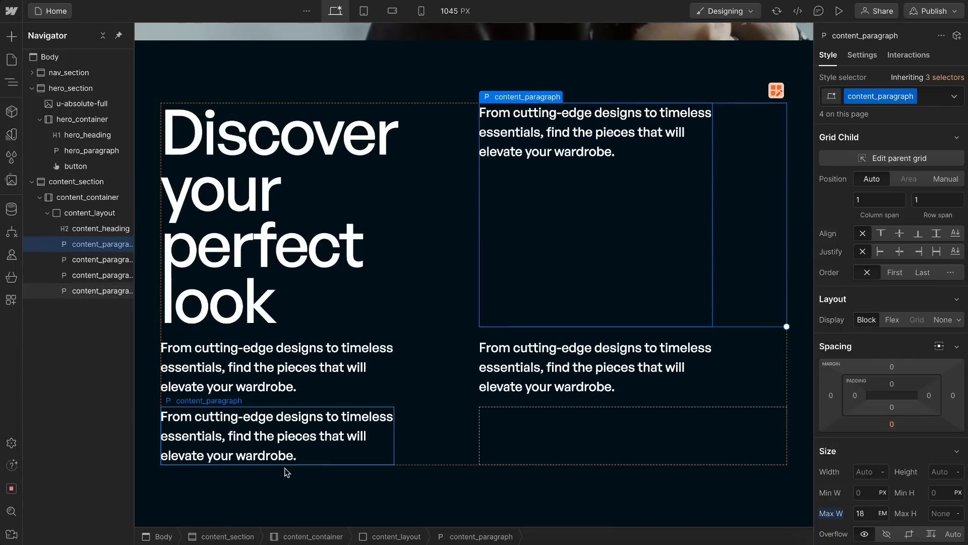
# Step: Delete the three duplicated paragraphs from content_layout
pyautogui.click(312, 442)
pyautogui.press('Delete')
pyautogui.press('Delete')
pyautogui.press('Delete')
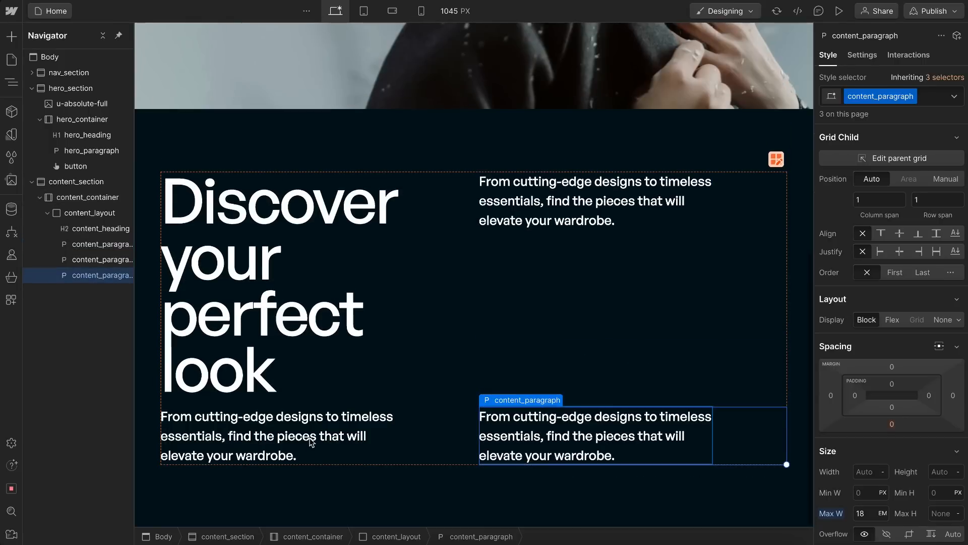
# Step: Try content_layout's grid with three columns and with one column, and restore two columns
pyautogui.click(765, 297)
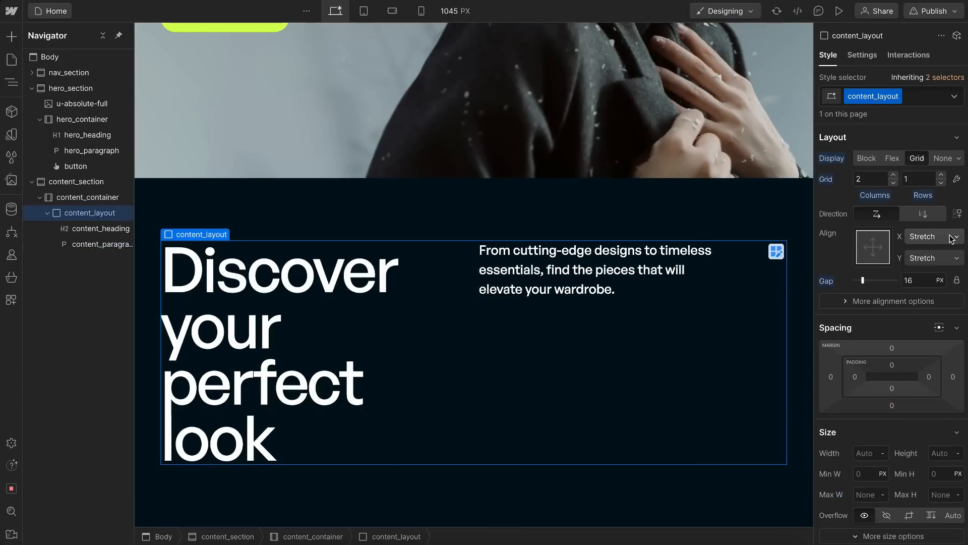
pyautogui.click(894, 175)
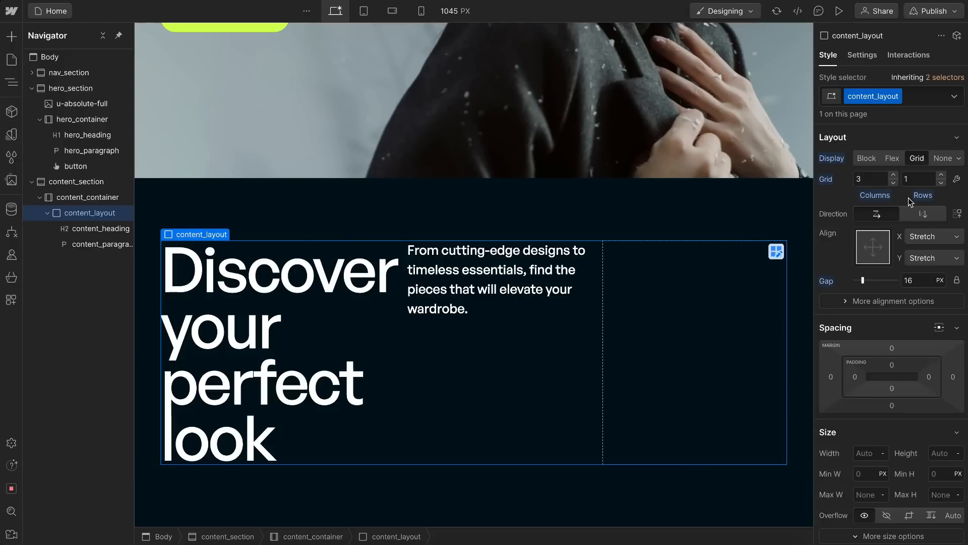
pyautogui.click(894, 183)
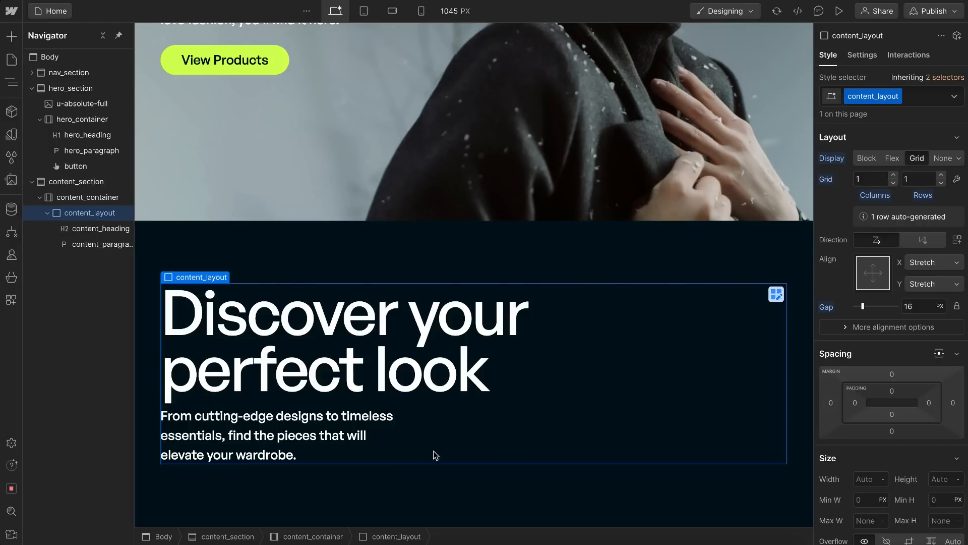
pyautogui.click(894, 175)
# Step: Set content_layout's grid gap to 1rem and resize its two columns to 2fr and 1fr
pyautogui.click(925, 283)
pyautogui.write('1rem')
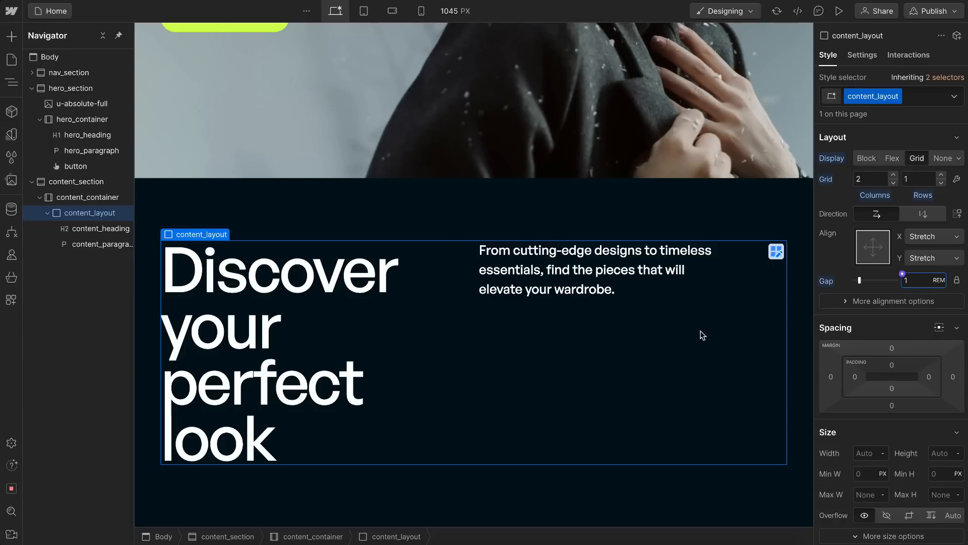
pyautogui.click(957, 180)
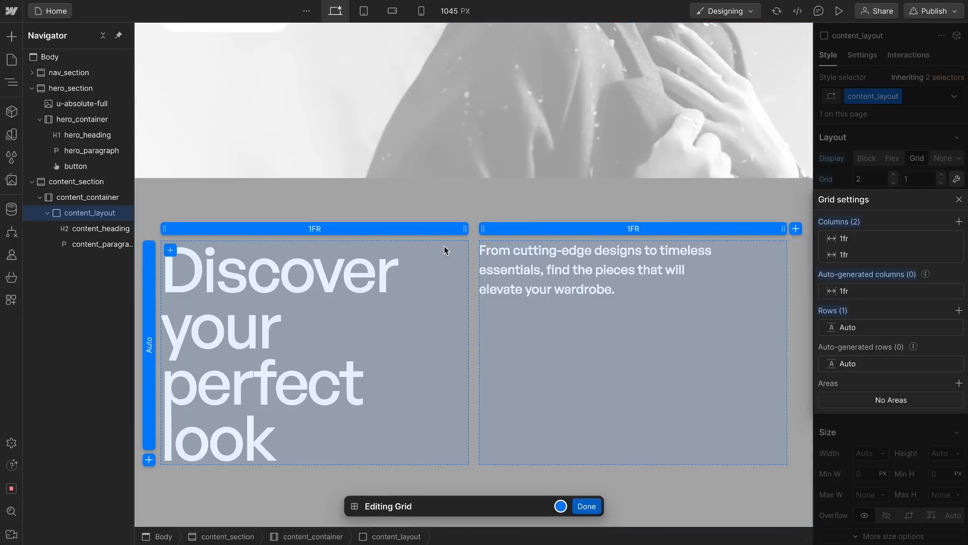
pyautogui.moveTo(466, 228); pyautogui.dragTo(549, 259)
pyautogui.moveTo(583, 339); pyautogui.dragTo(561, 340)
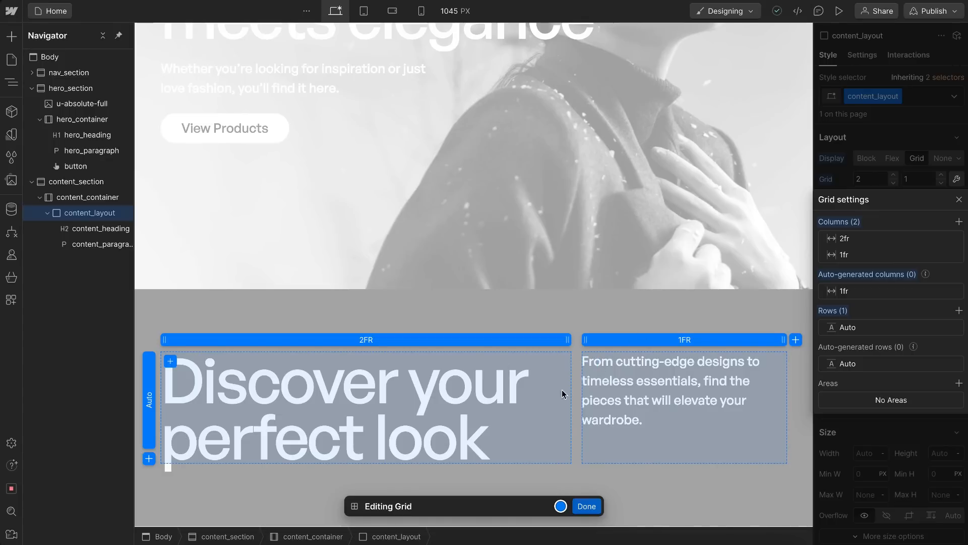
pyautogui.click(898, 120)
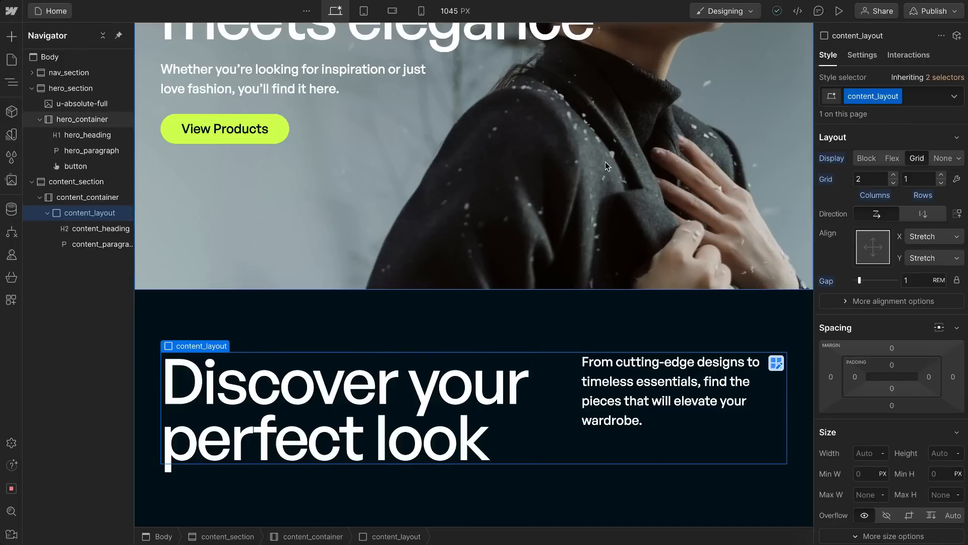
# Step: Set content_layout's grid to one column at the tablet breakpoint, and return to the desktop breakpoint
pyautogui.click(363, 11)
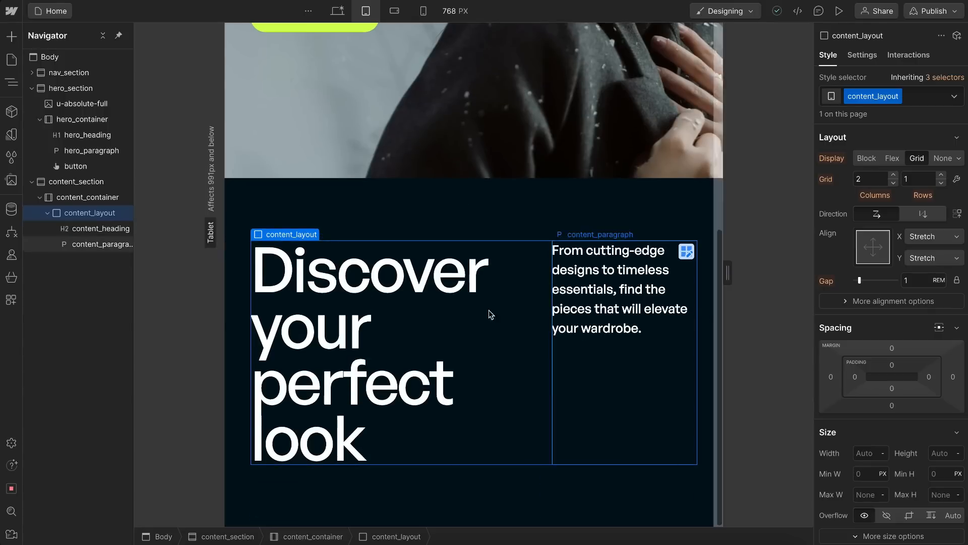
pyautogui.moveTo(727, 272)
pyautogui.mouseDown()
pyautogui.moveTo(760, 272)
pyautogui.moveTo(727, 273)
pyautogui.mouseUp()
pyautogui.scroll(-2, 479, 400)
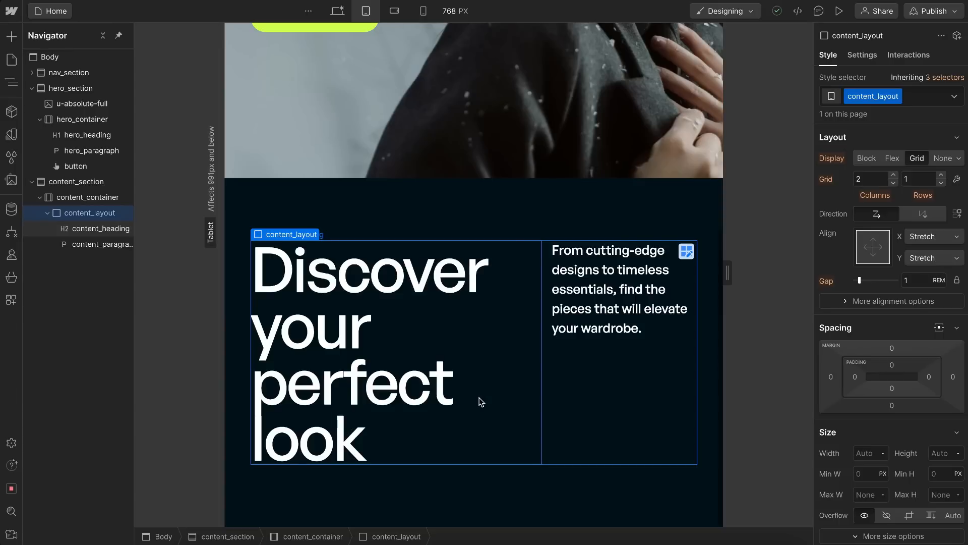
pyautogui.click(894, 182)
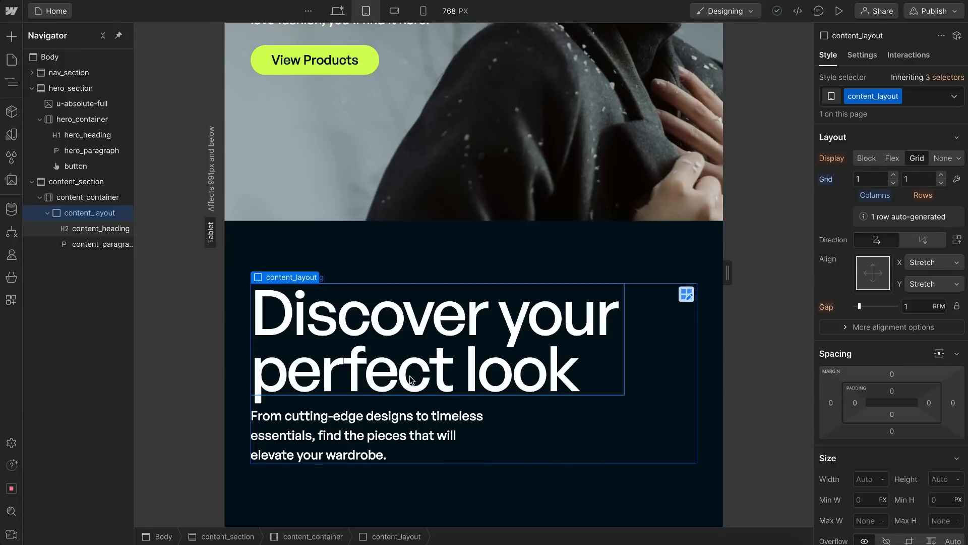
pyautogui.click(394, 10)
pyautogui.click(340, 14)
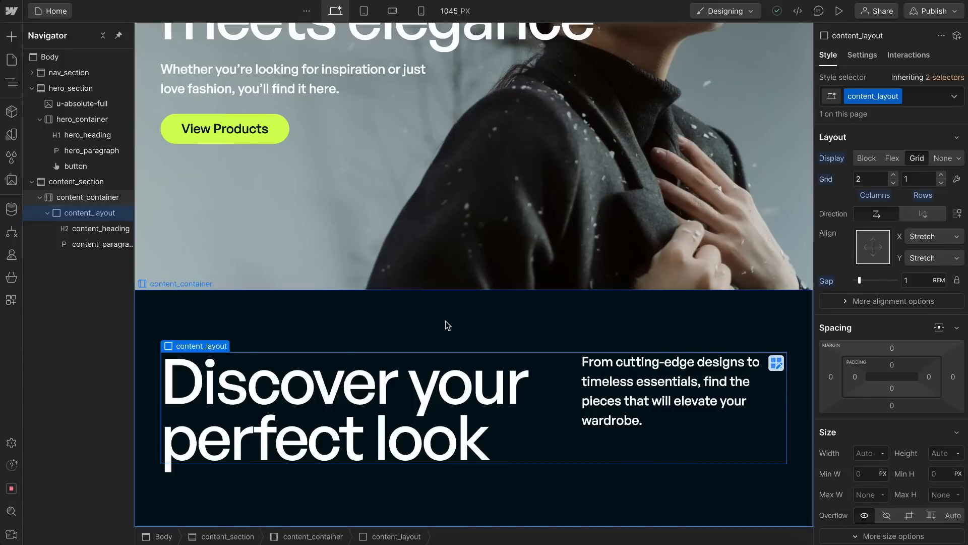
# Step: Insert an Image into content_container below content_layout and give it the class content_image
pyautogui.click(337, 330)
pyautogui.hotkey('ctrl', 'k')
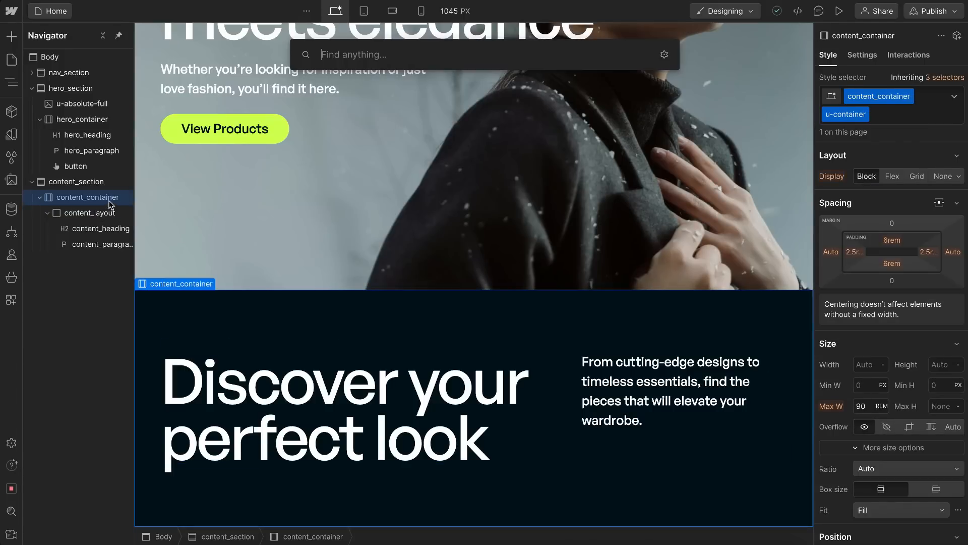
pyautogui.write('image')
pyautogui.press('Return')
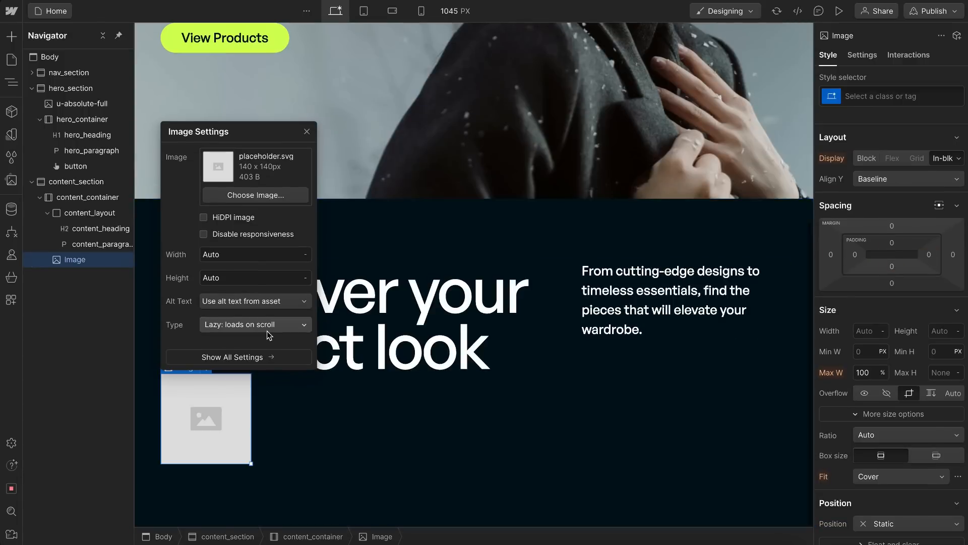
pyautogui.hotkey('ctrl', 'Return')
pyautogui.write('content_image')
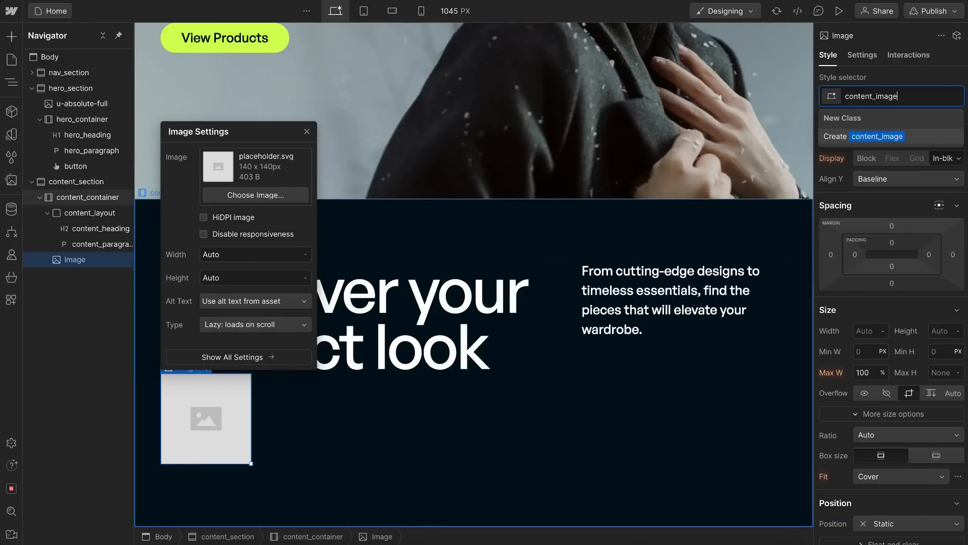
pyautogui.press('Return')
# Step: Set content_image's width to 100%
pyautogui.click(869, 330)
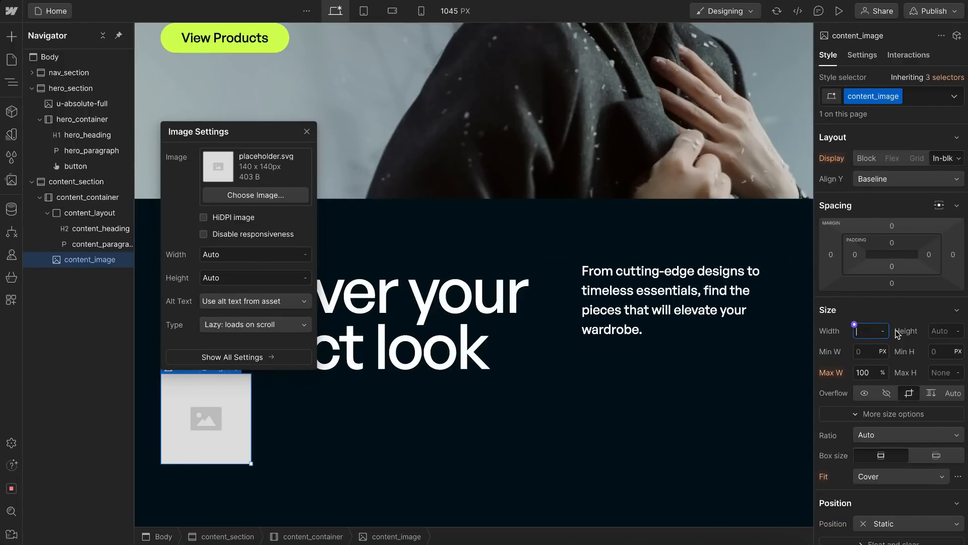
pyautogui.write('100%')
pyautogui.press('Return')
pyautogui.scroll(-10, 592, 321)
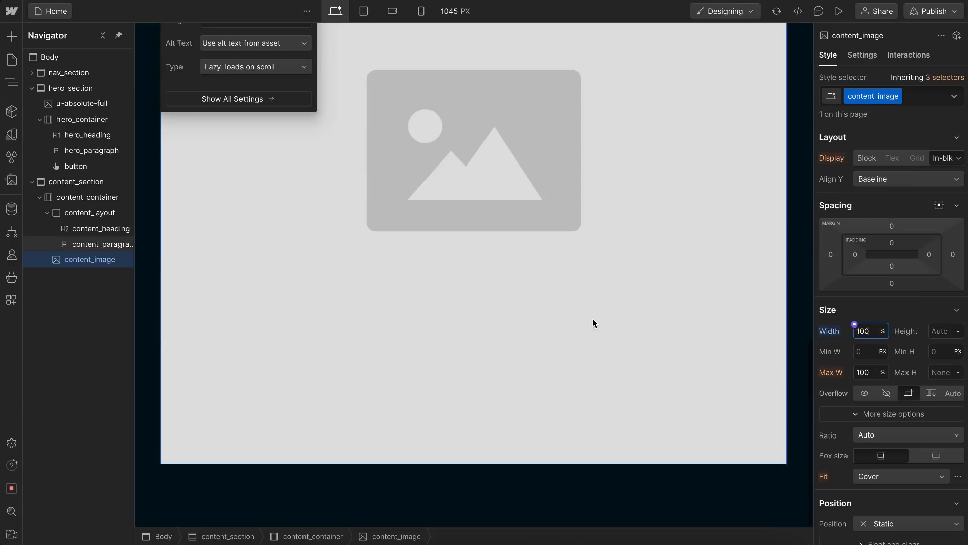
# Step: Replace content_image's placeholder with the asset showing the man in a beanie and grey hooded jacket
pyautogui.scroll(1, 401, 127)
pyautogui.scroll(1, 401, 129)
pyautogui.scroll(1, 367, 99)
pyautogui.click(271, 89)
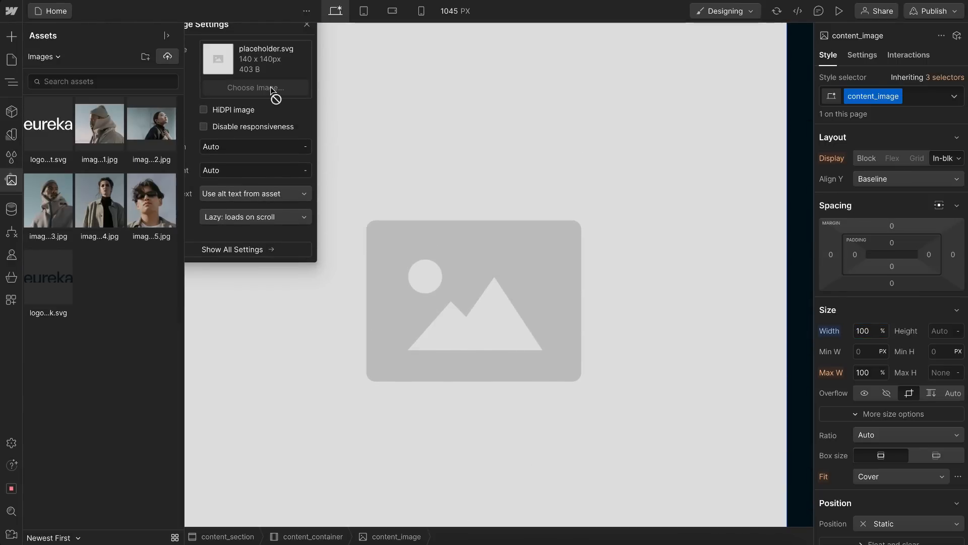
pyautogui.click(100, 124)
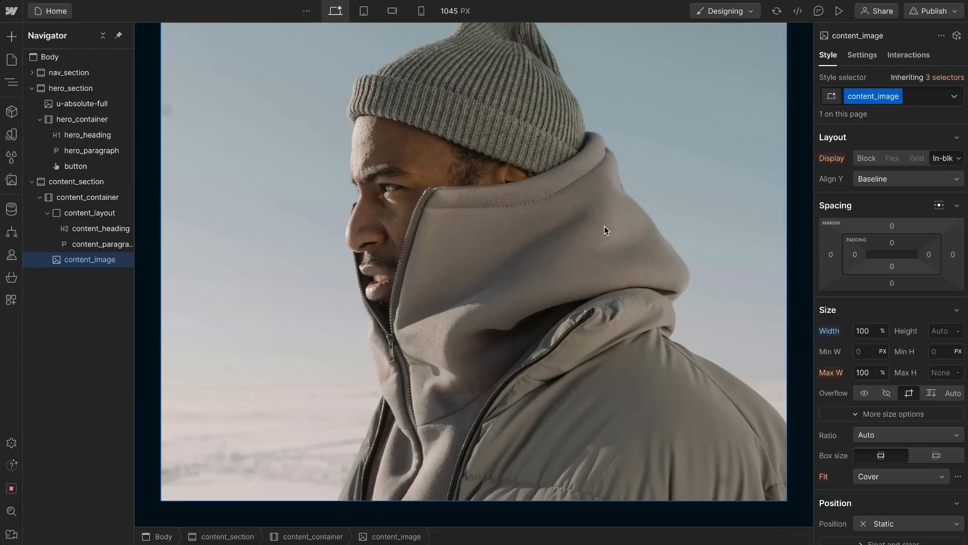
# Step: Try a fixed 10rem height on content_image at desktop and mobile portrait sizes, and reset the height
pyautogui.scroll(2, 604, 230)
pyautogui.click(945, 330)
pyautogui.write('10')
pyautogui.press('Return')
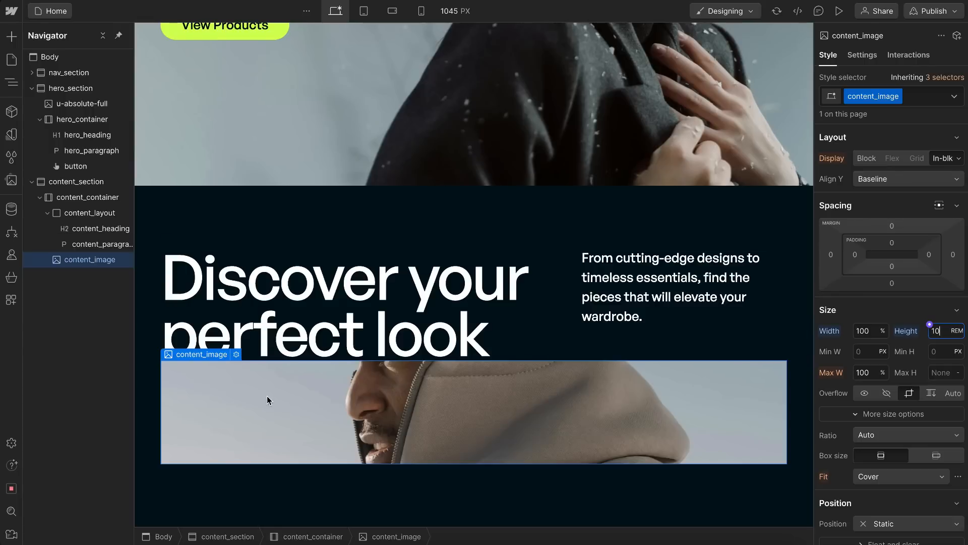
pyautogui.click(422, 11)
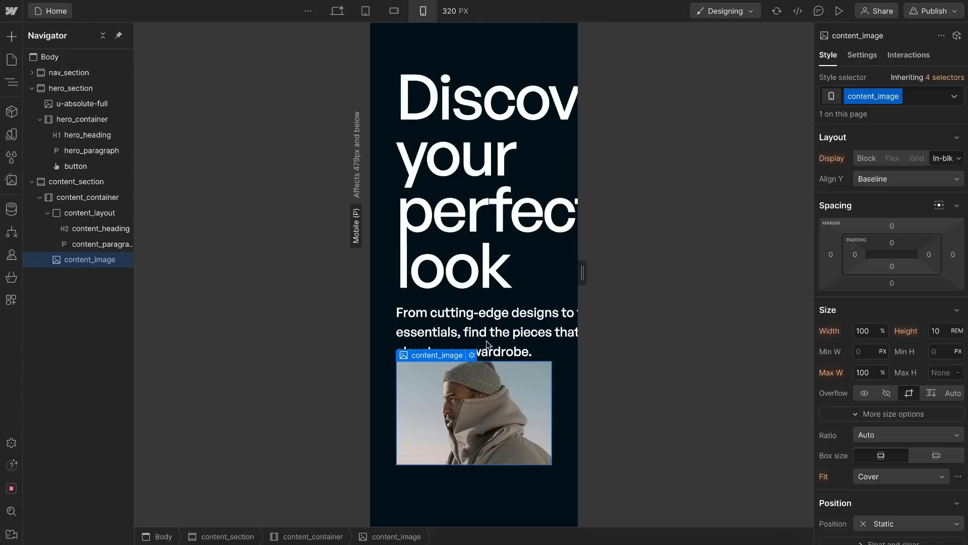
pyautogui.click(336, 11)
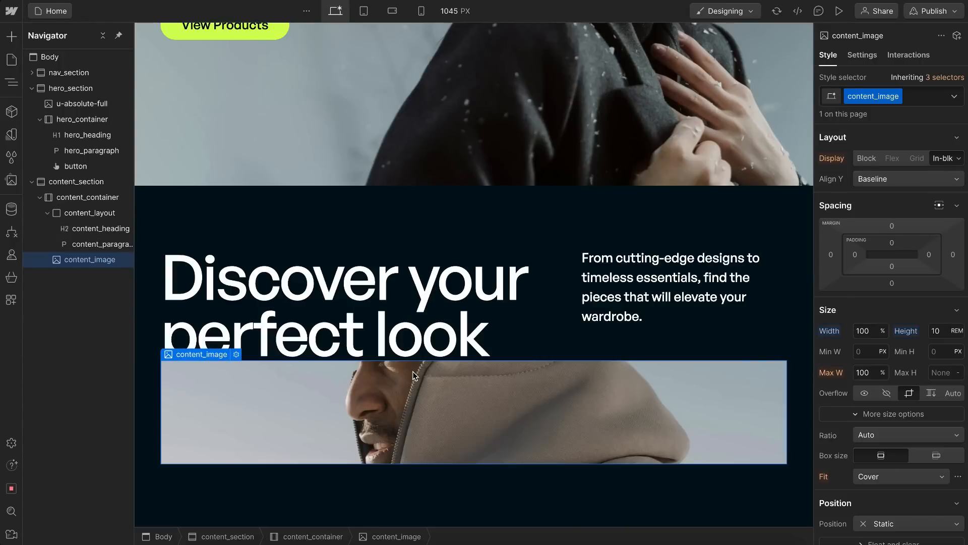
pyautogui.click(906, 331)
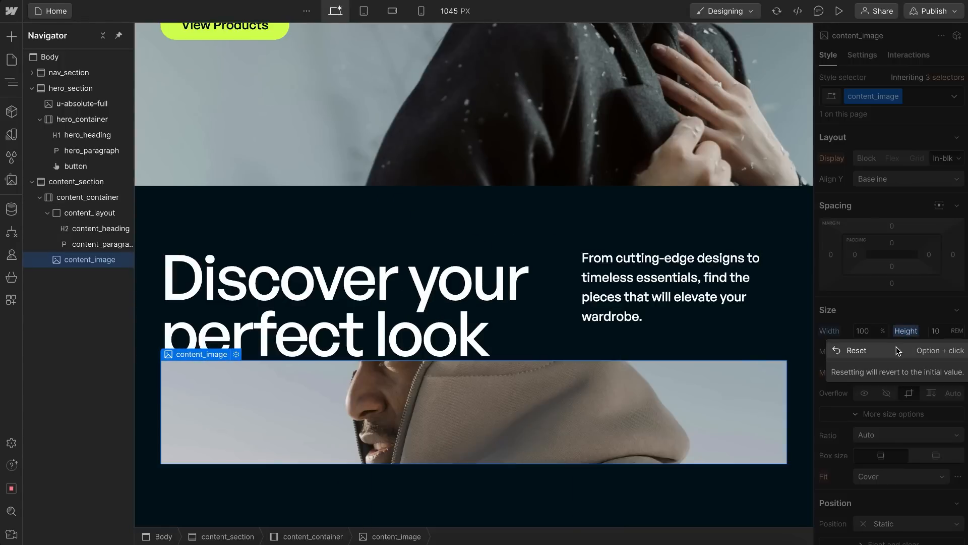
pyautogui.click(897, 346)
# Step: Set content_image's aspect ratio to Widescreen (16:9) and preview it at the mobile portrait breakpoint
pyautogui.scroll(-3, 916, 326)
pyautogui.scroll(-2, 917, 326)
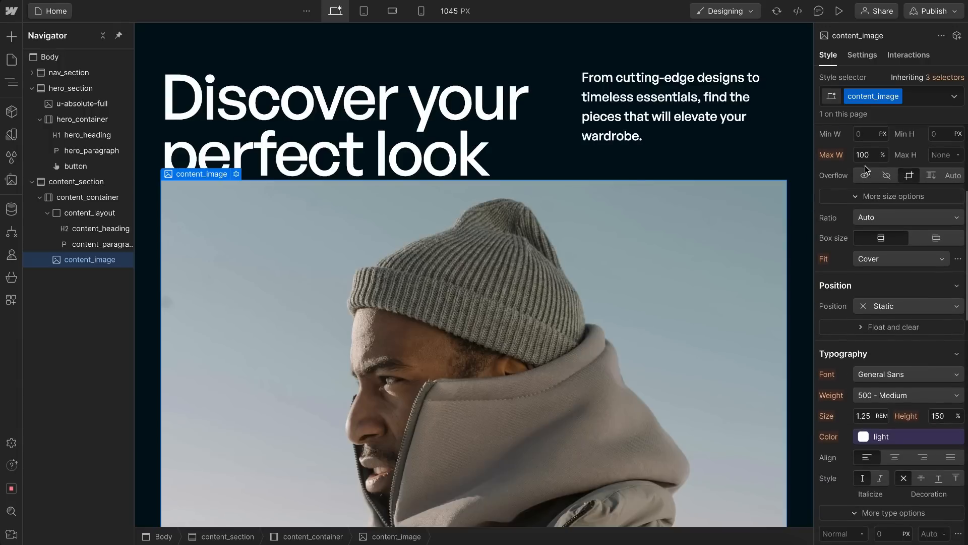
pyautogui.click(887, 218)
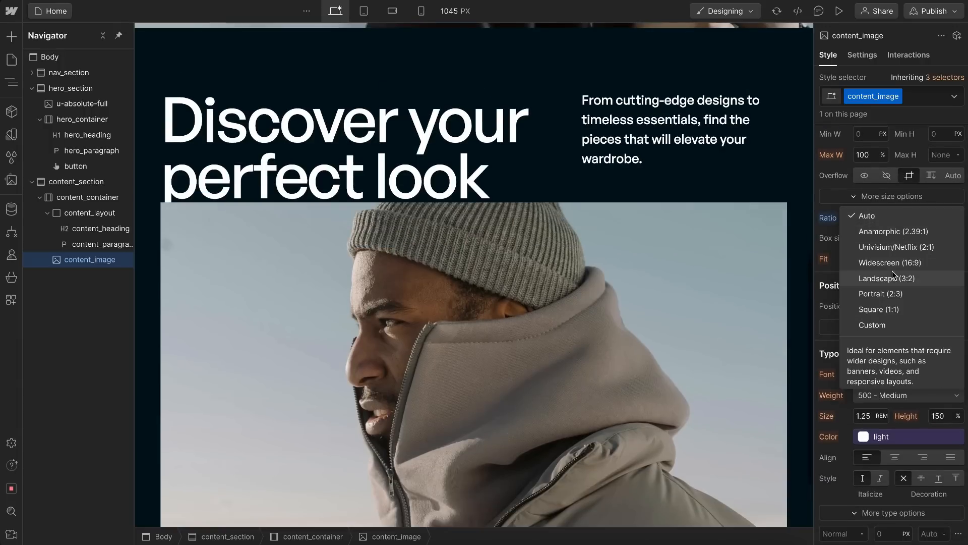
pyautogui.click(896, 265)
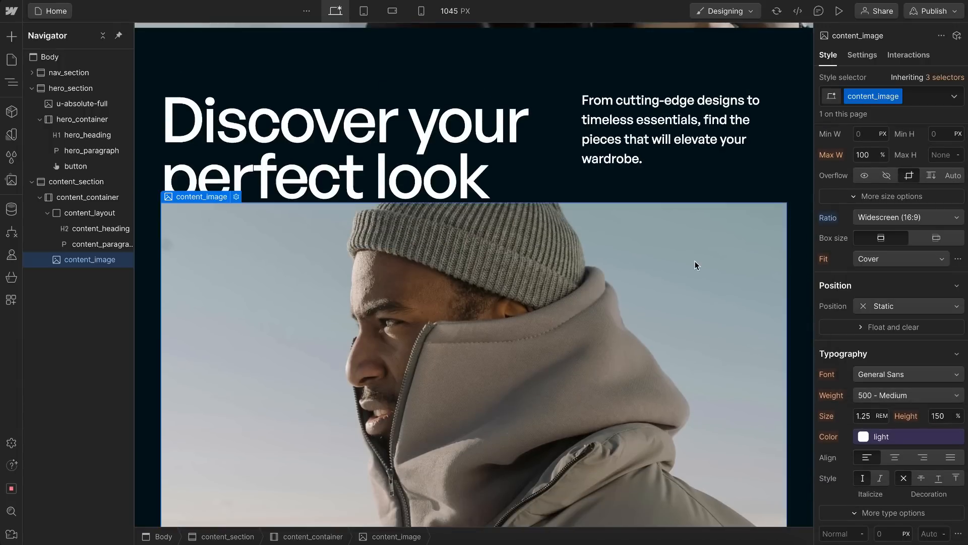
pyautogui.scroll(-2, 694, 261)
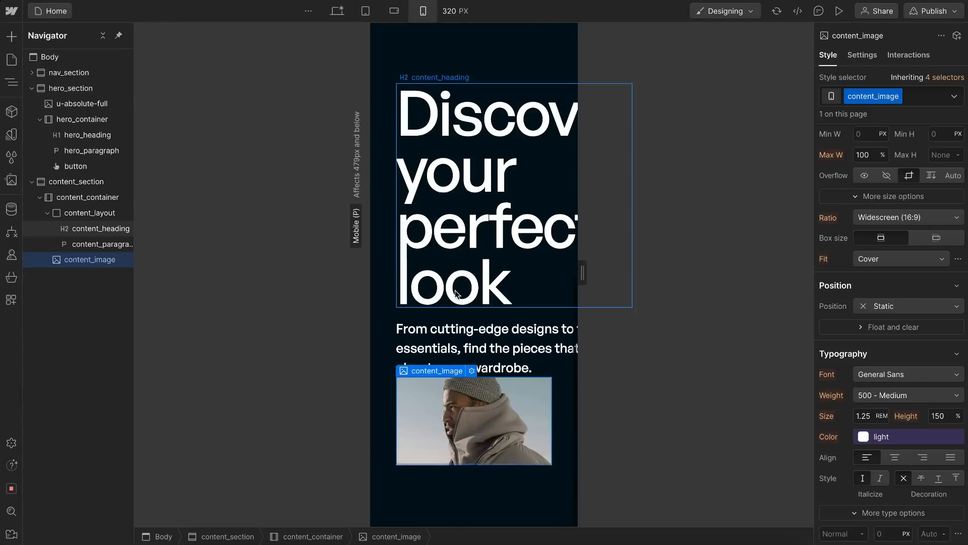
pyautogui.click(421, 10)
pyautogui.click(336, 11)
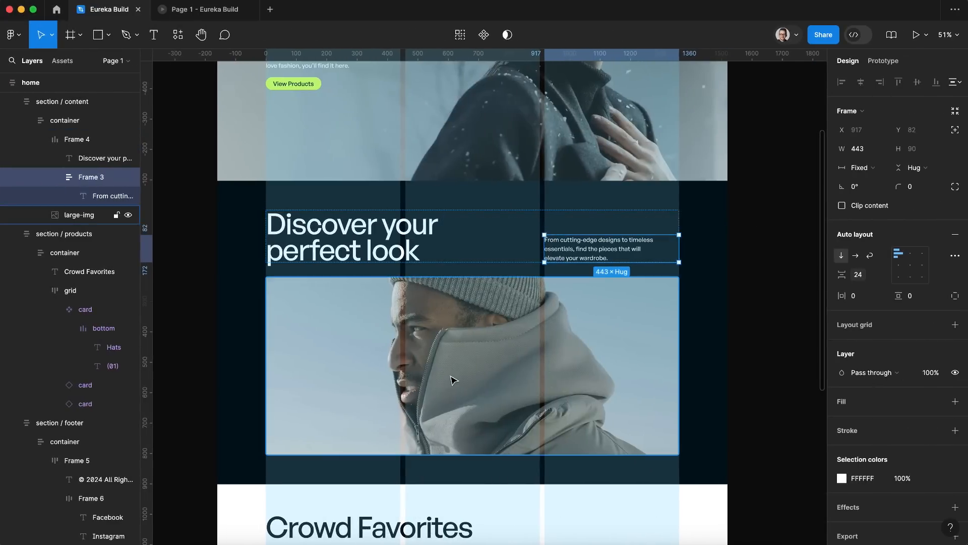
# Step: Check the large image's dimensions in Figma and set content_image's aspect ratio in Webflow to a custom 13.6:5.8
pyautogui.click(452, 378)
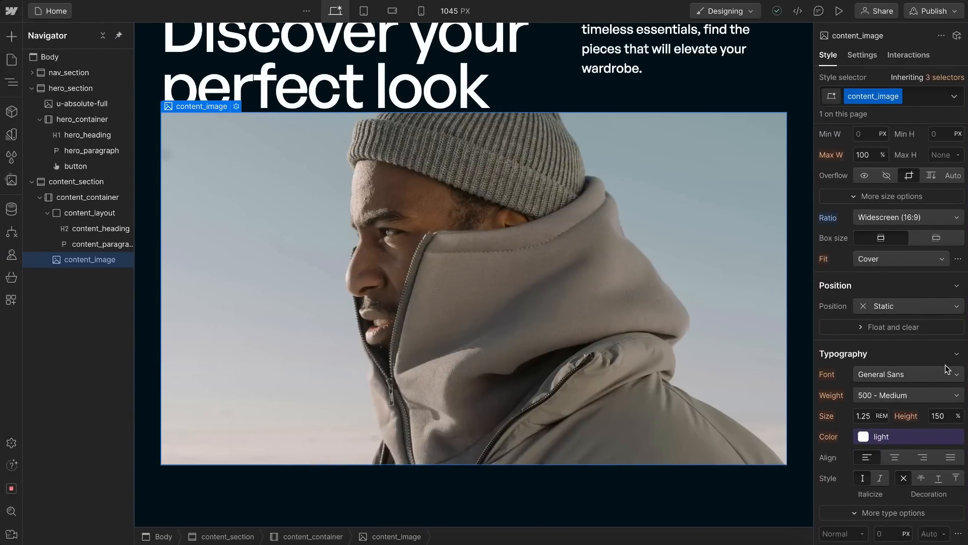
pyautogui.click(876, 218)
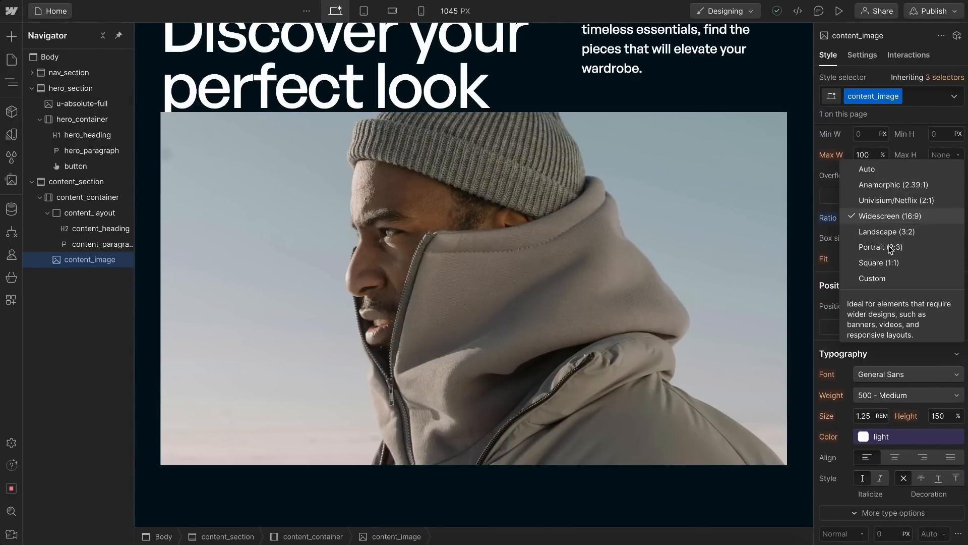
pyautogui.click(878, 278)
pyautogui.click(878, 237)
pyautogui.write('13.')
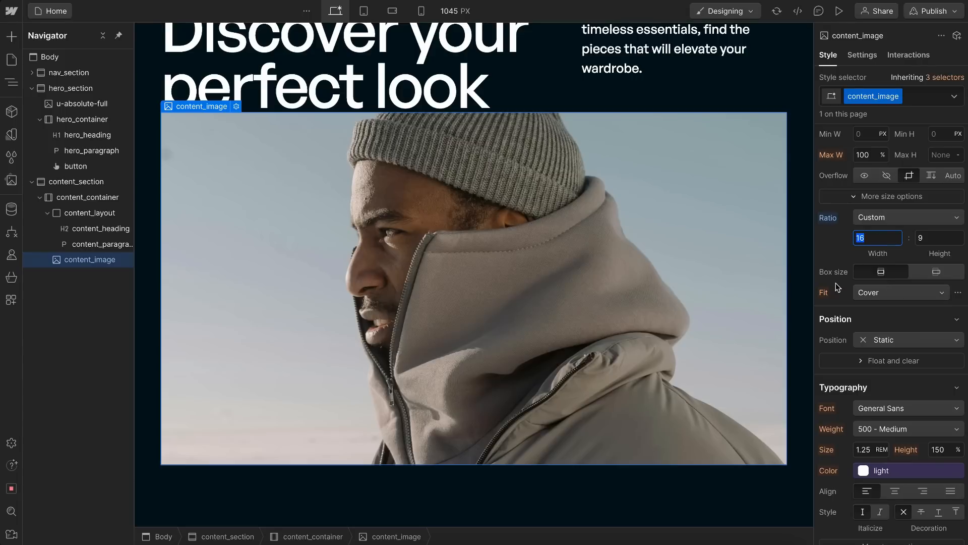
pyautogui.write('6')
pyautogui.press('BackSpace')
pyautogui.write('3.6')
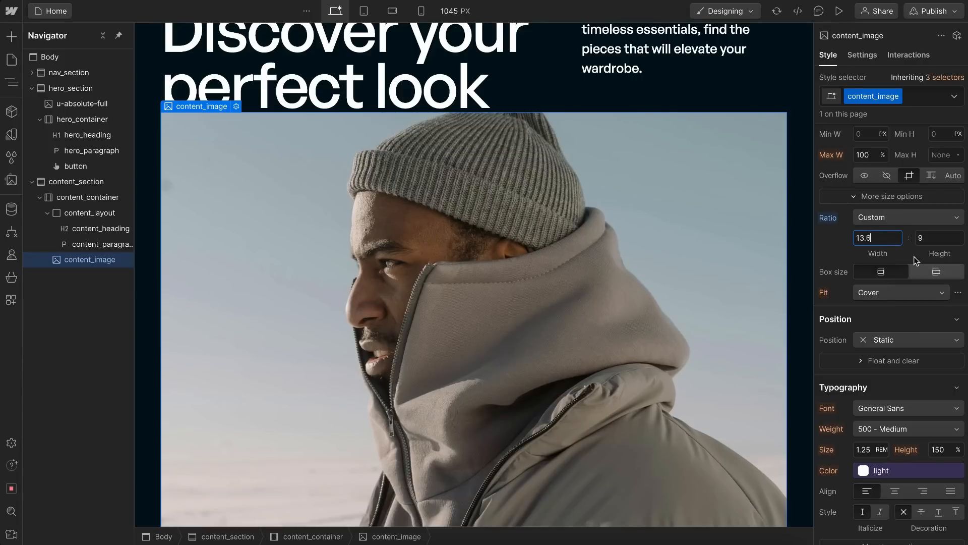
pyautogui.click(927, 239)
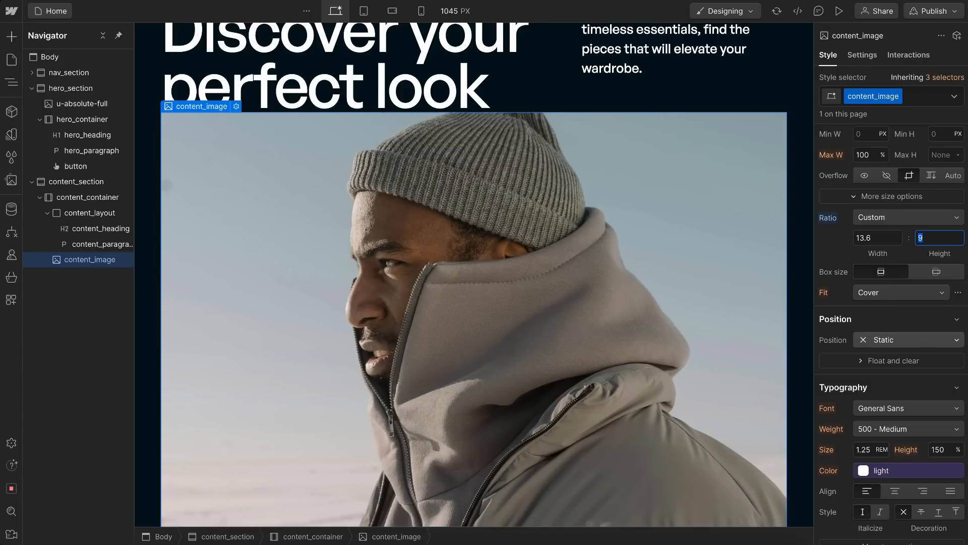
pyautogui.press('Return')
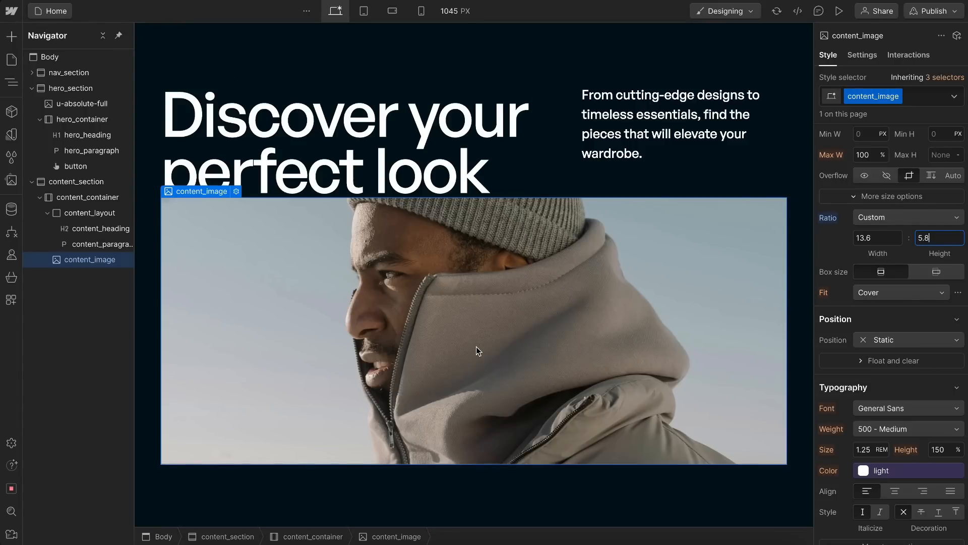
# Step: Check the large image's corner radius in Figma and set content_image's border radius in Webflow to 0.375 rem
pyautogui.hotkey('ctrl', 'Right')
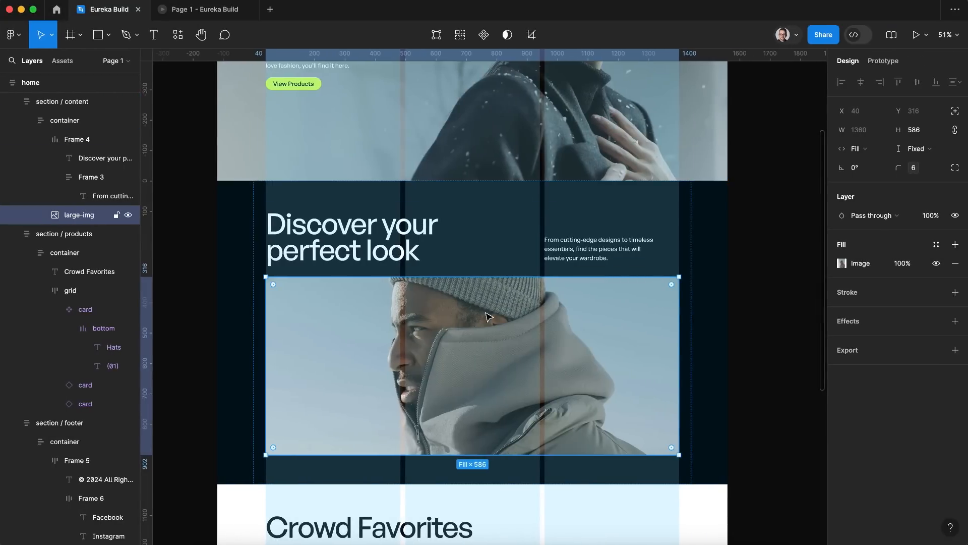
pyautogui.click(721, 289)
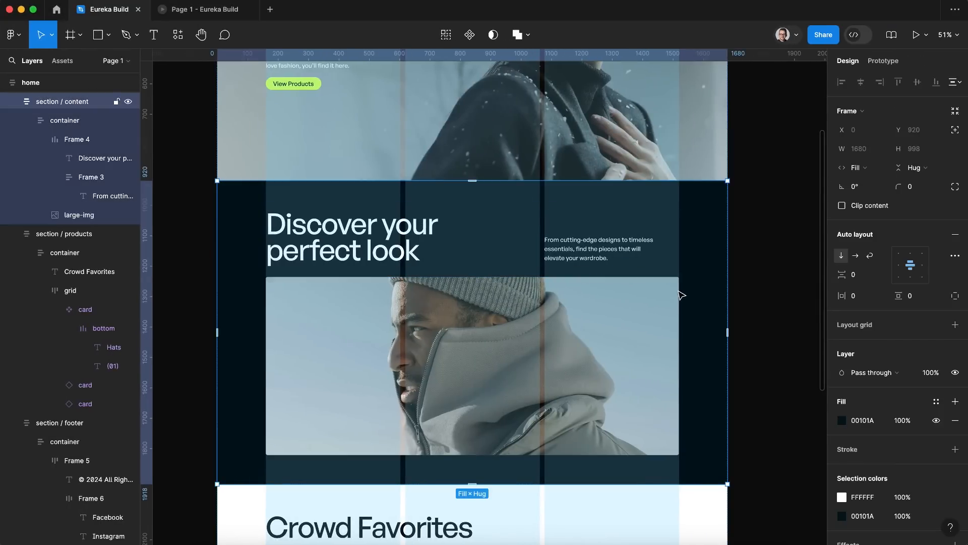
pyautogui.click(626, 300)
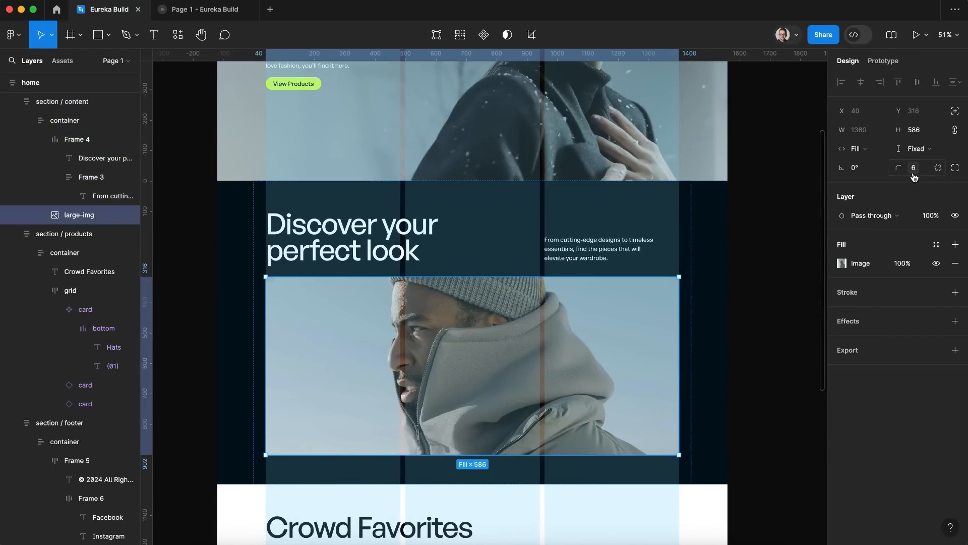
pyautogui.hotkey('ctrl', 'Left')
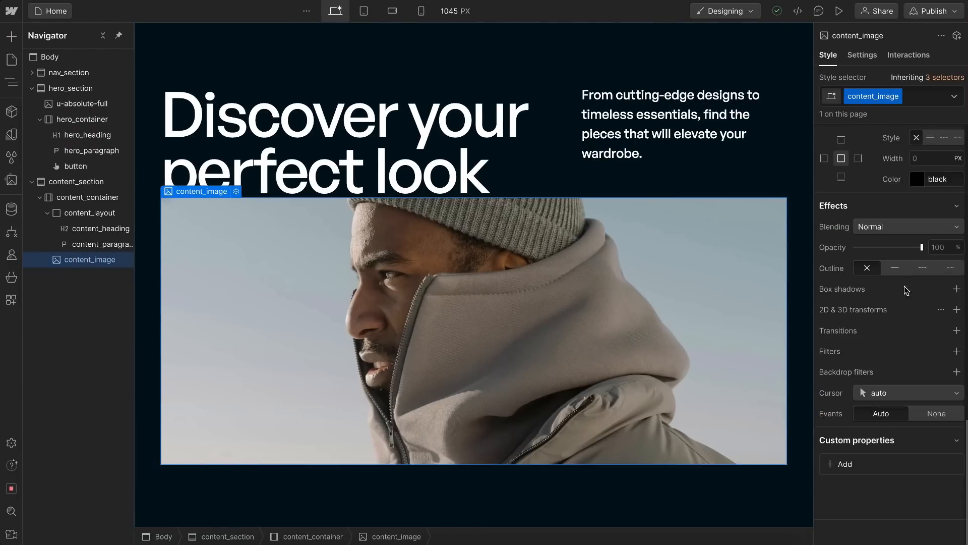
pyautogui.scroll(3, 925, 266)
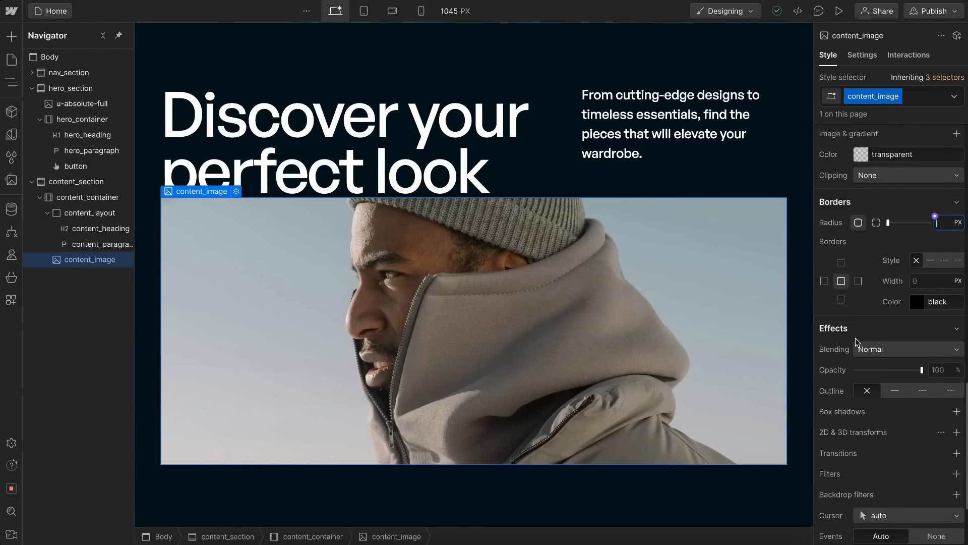
pyautogui.write('6/`6')
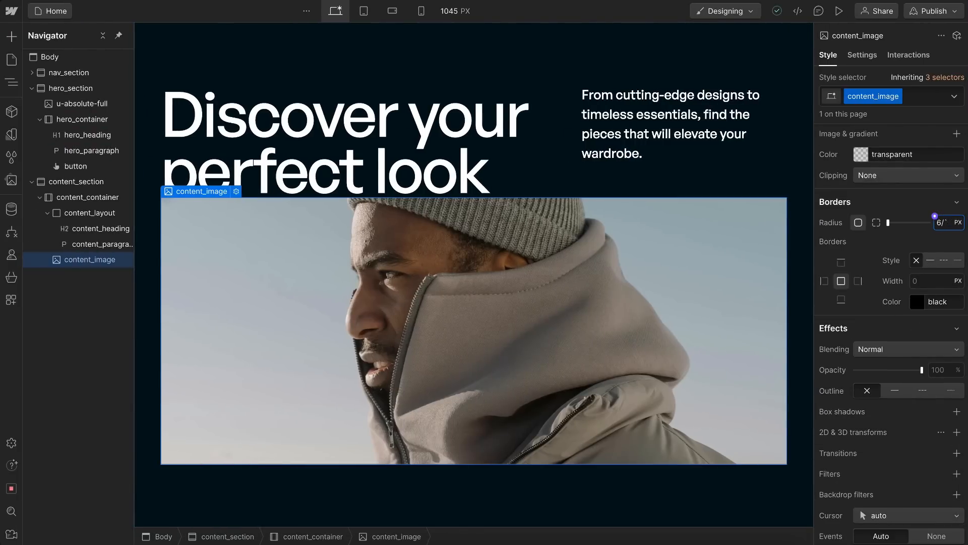
pyautogui.press('Return')
# Step: Switch to Figma and inspect the Crowd Favorites product cards to compare their corner radius
pyautogui.hotkey('ctrl', 'Right')
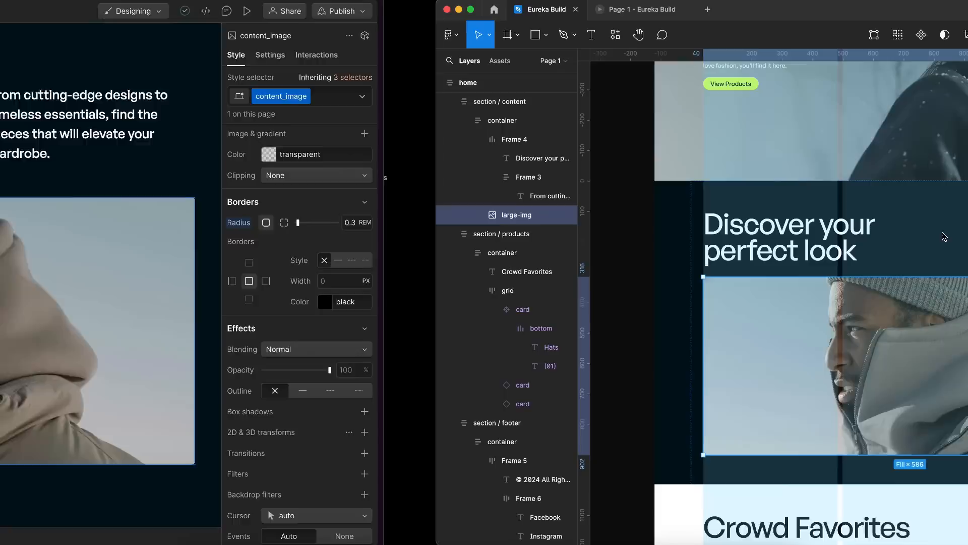
pyautogui.scroll(-5, 570, 270)
pyautogui.click(380, 291)
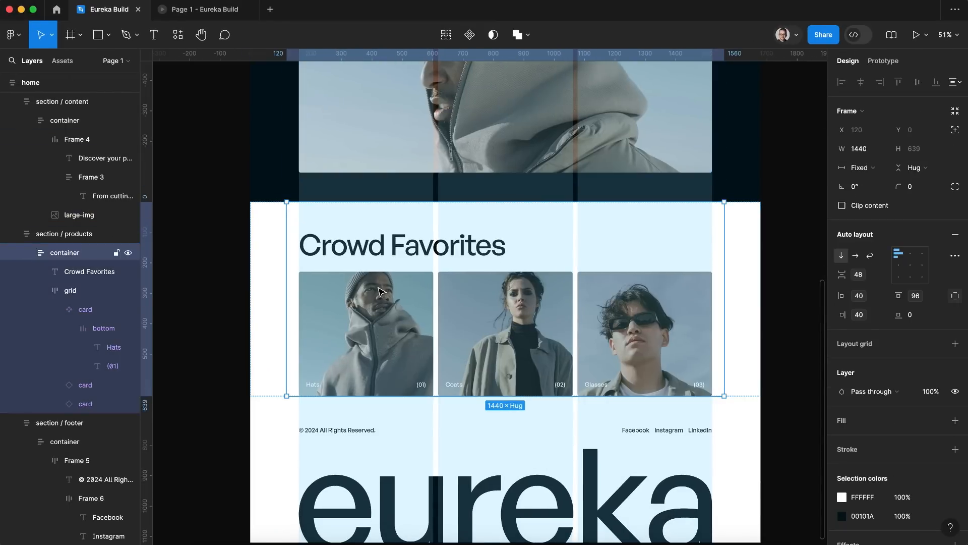
pyautogui.click(372, 294)
pyautogui.click(382, 227)
pyautogui.doubleClick(382, 227)
pyautogui.doubleClick(382, 227)
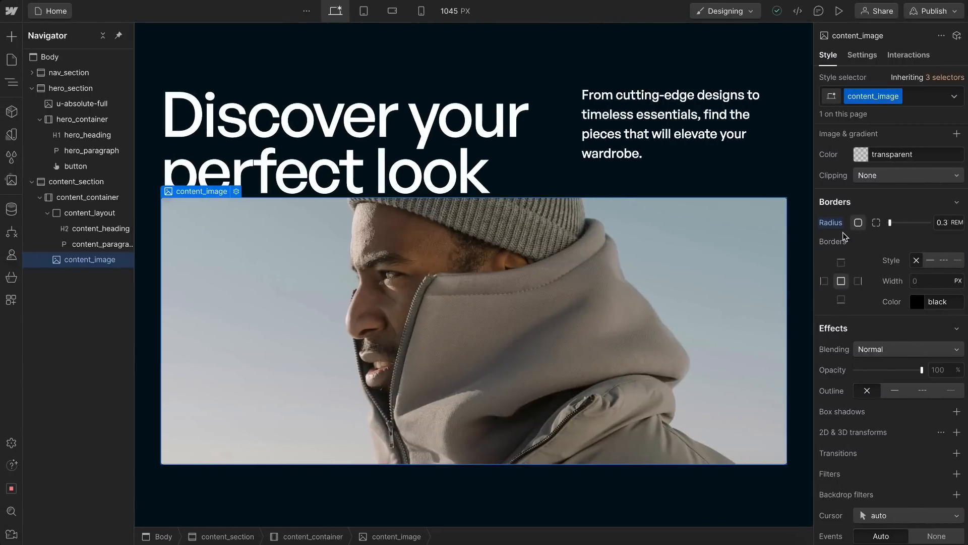
# Step: Save content_image's border radius as a new variable named radius with the value 0.375 rem, and review the linked variable's settings
pyautogui.click(934, 217)
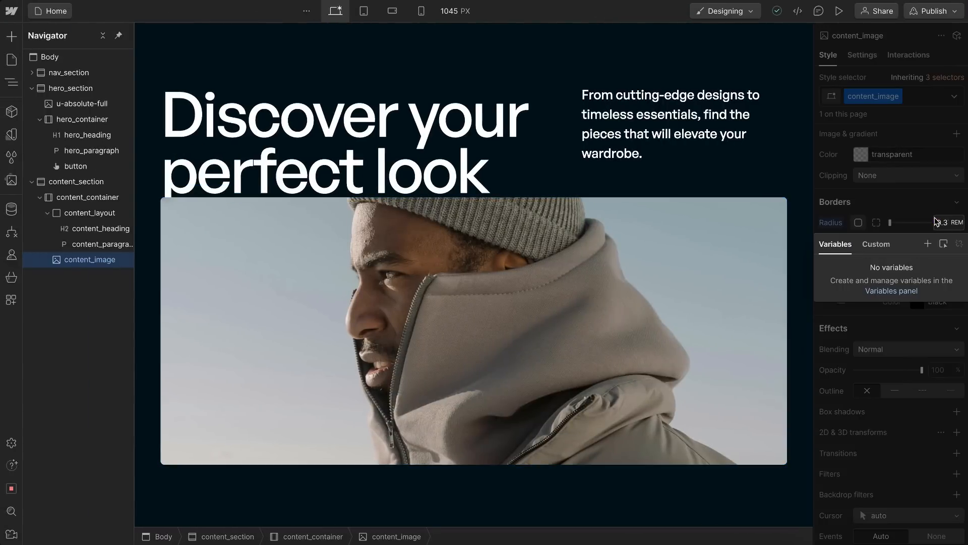
pyautogui.click(928, 244)
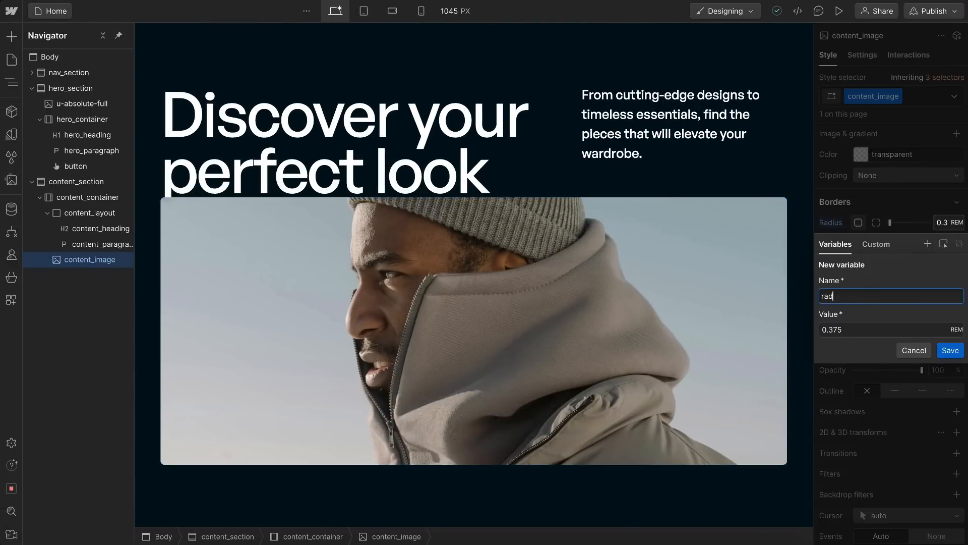
pyautogui.click(950, 351)
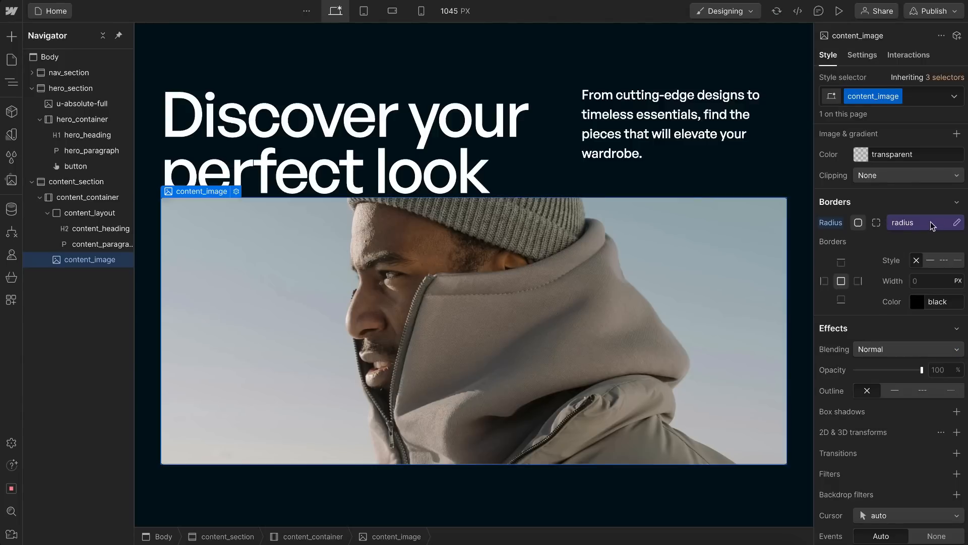
pyautogui.click(957, 222)
pyautogui.click(868, 286)
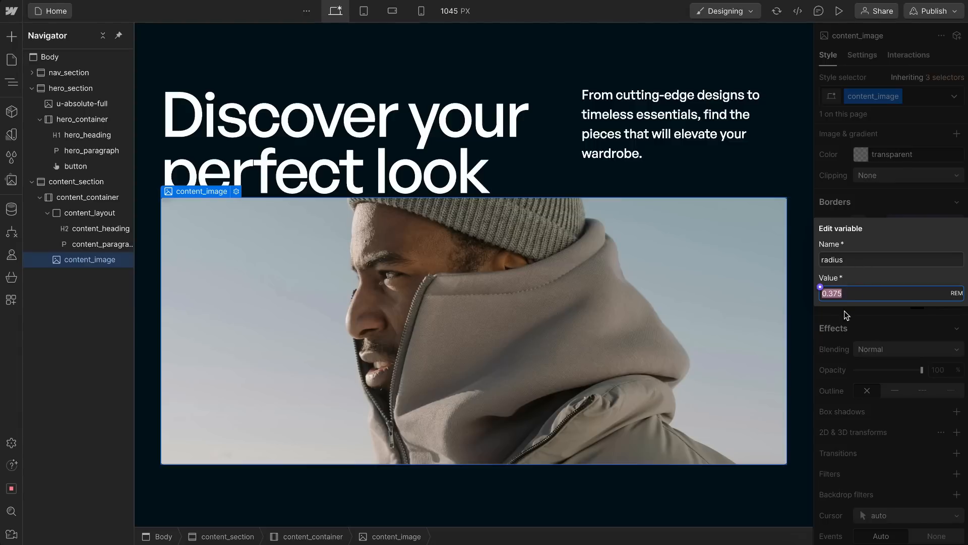
pyautogui.click(868, 320)
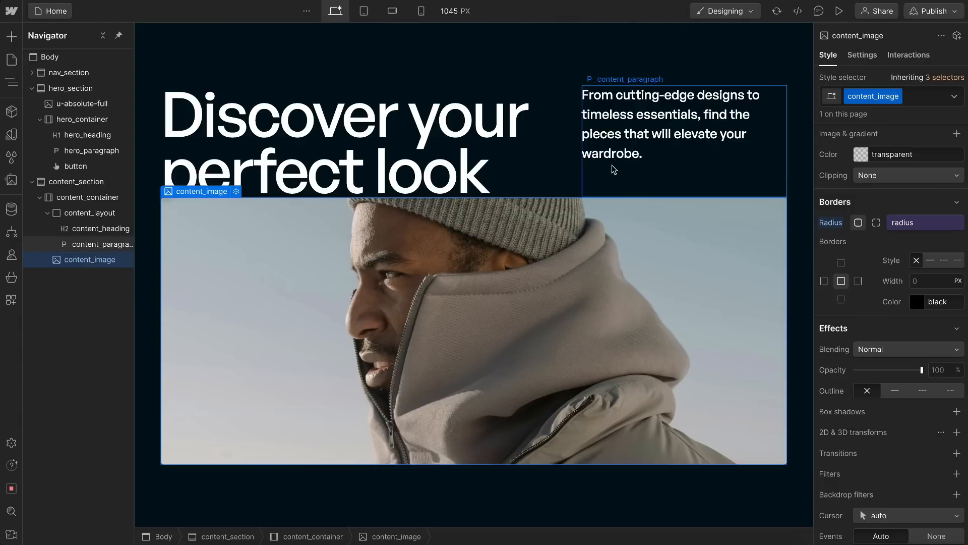
# Step: Align content_layout's grid items to the left horizontally and the bottom vertically
pyautogui.click(571, 183)
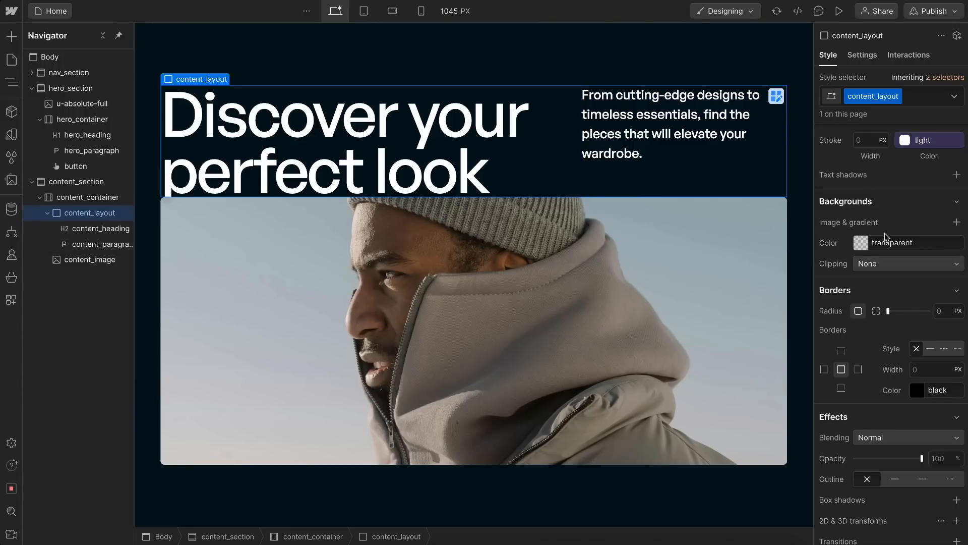
pyautogui.scroll(10, 886, 237)
pyautogui.scroll(8, 886, 237)
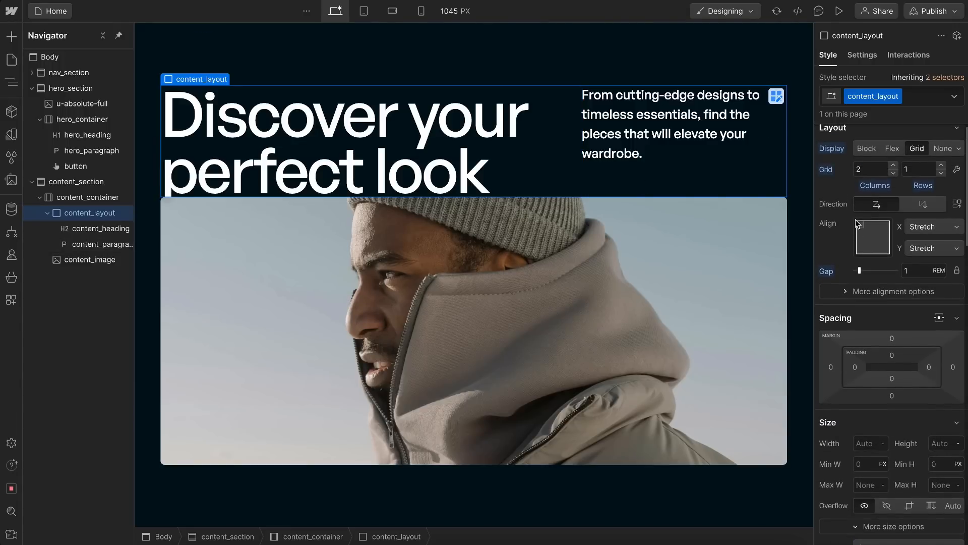
pyautogui.click(861, 250)
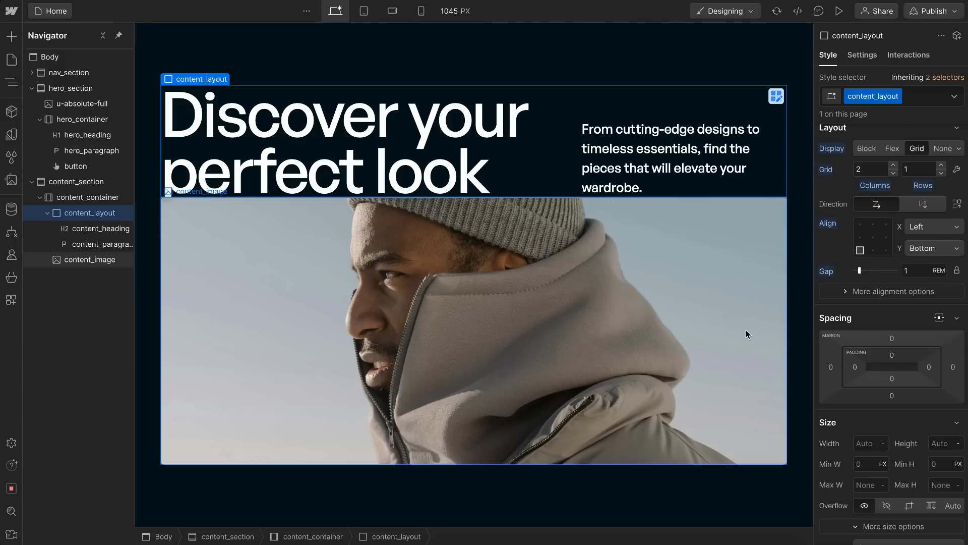
# Step: Set content_layout's bottom padding to 3rem and check the spacing above the image
pyautogui.click(893, 380)
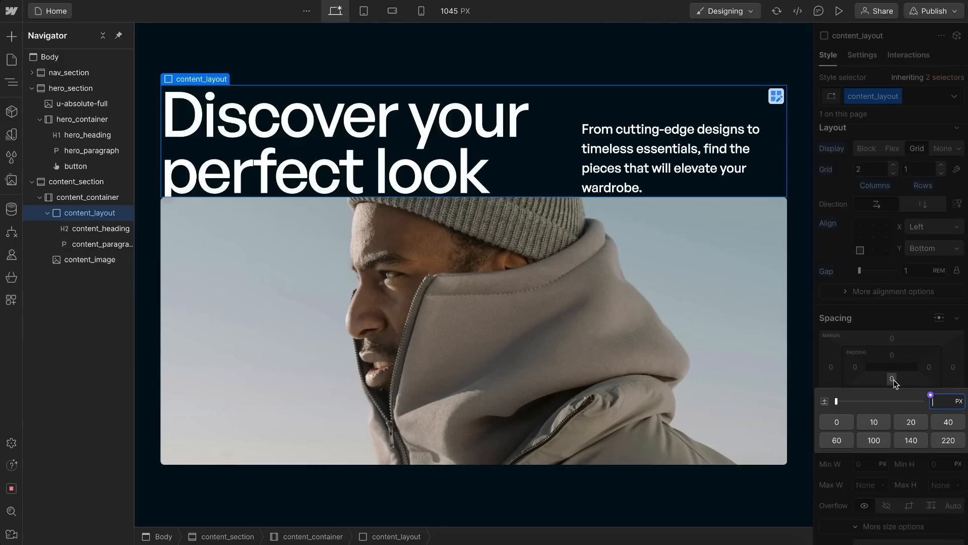
pyautogui.write('3rem')
pyautogui.press('Return')
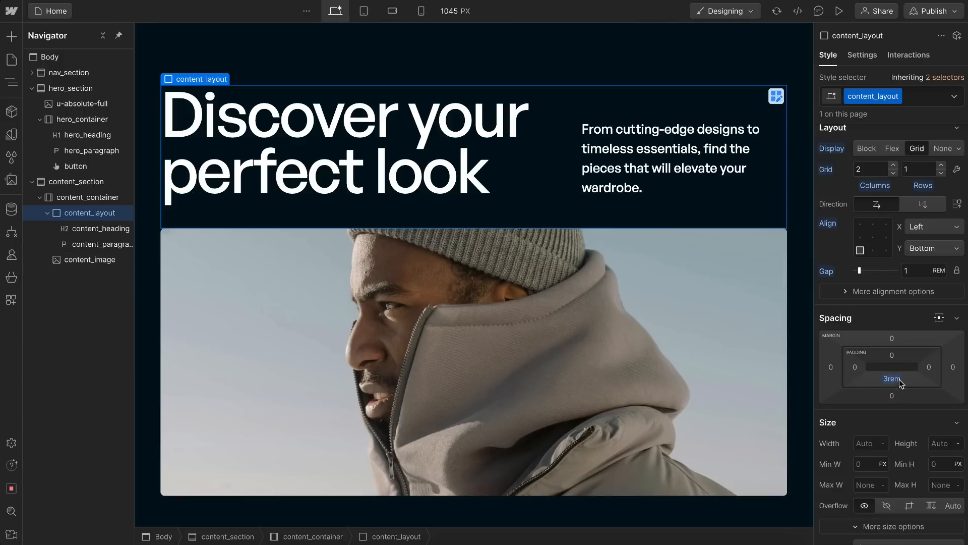
pyautogui.scroll(-1, 545, 278)
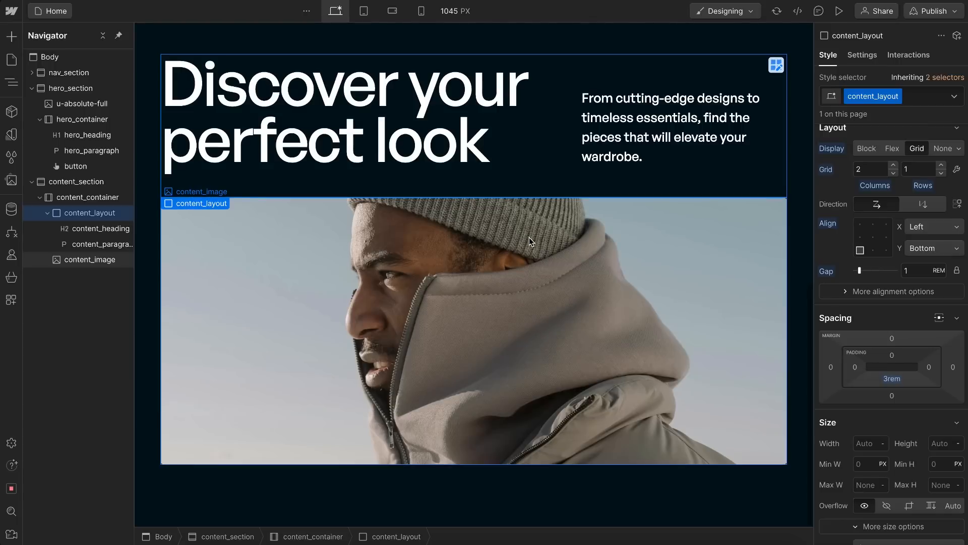
pyautogui.scroll(2, 540, 335)
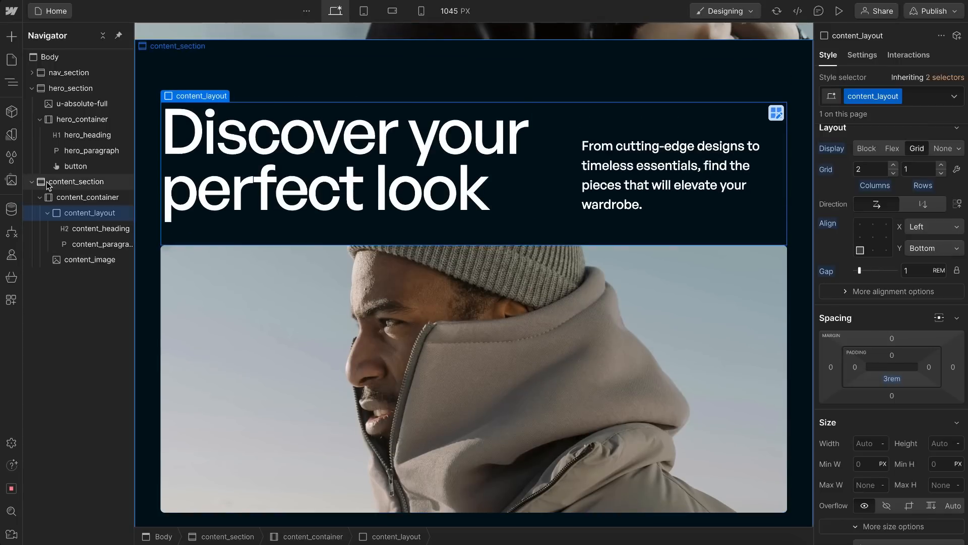
# Step: Collapse hero_section and content_section, and add a new section to the Body with the class product_section
pyautogui.click(32, 87)
pyautogui.click(31, 106)
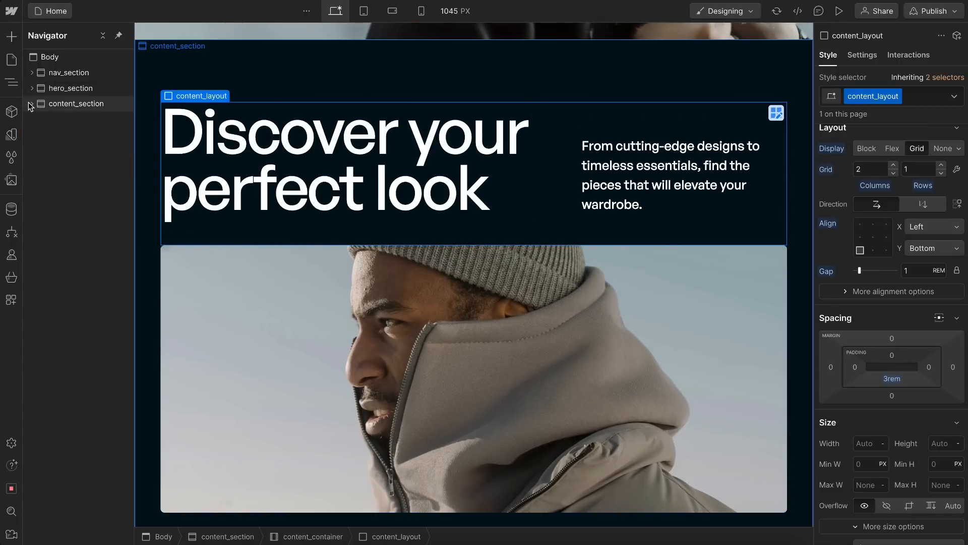
pyautogui.click(71, 57)
pyautogui.hotkey('ctrl', 'k')
pyautogui.write('sec')
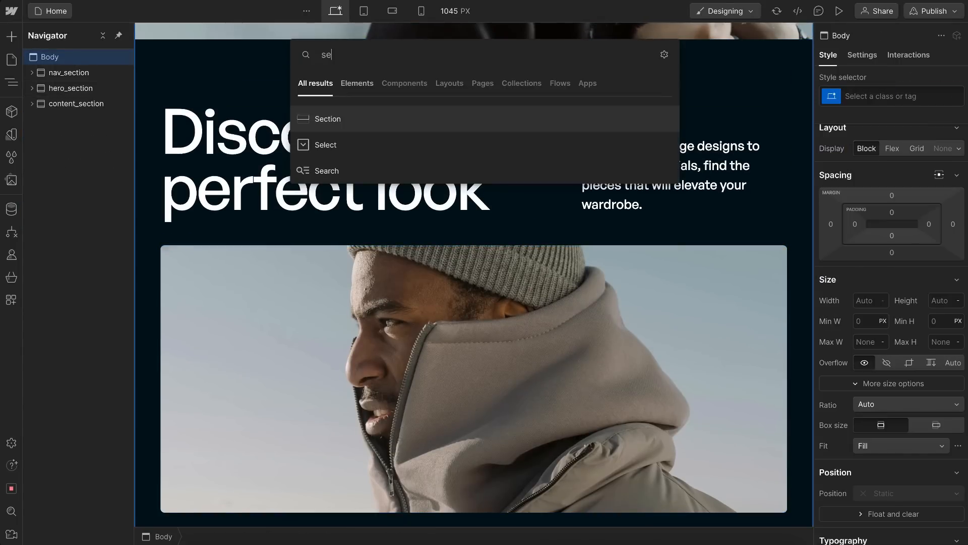
pyautogui.press('Return')
pyautogui.hotkey('ctrl', 'Return')
pyautogui.write('pr')
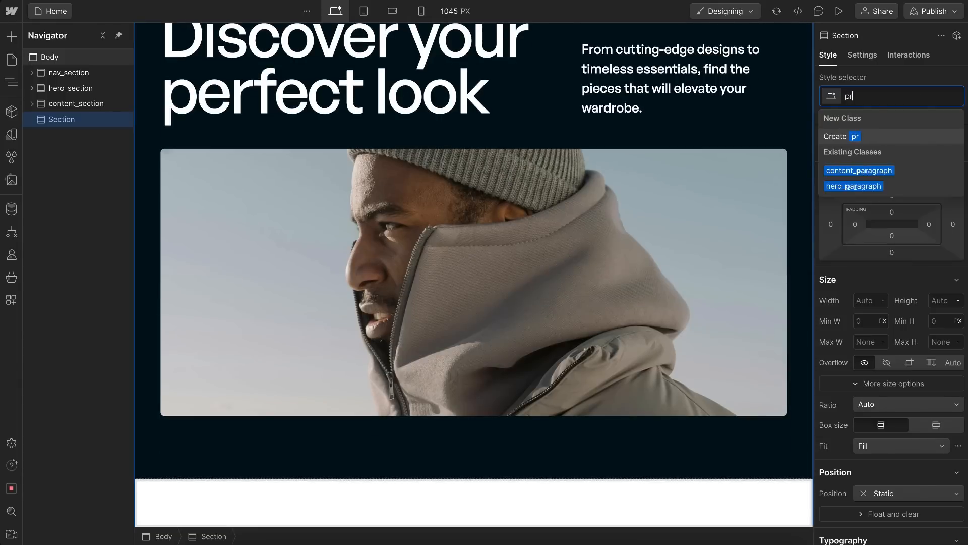
pyautogui.write('oduct_section')
pyautogui.press('Return')
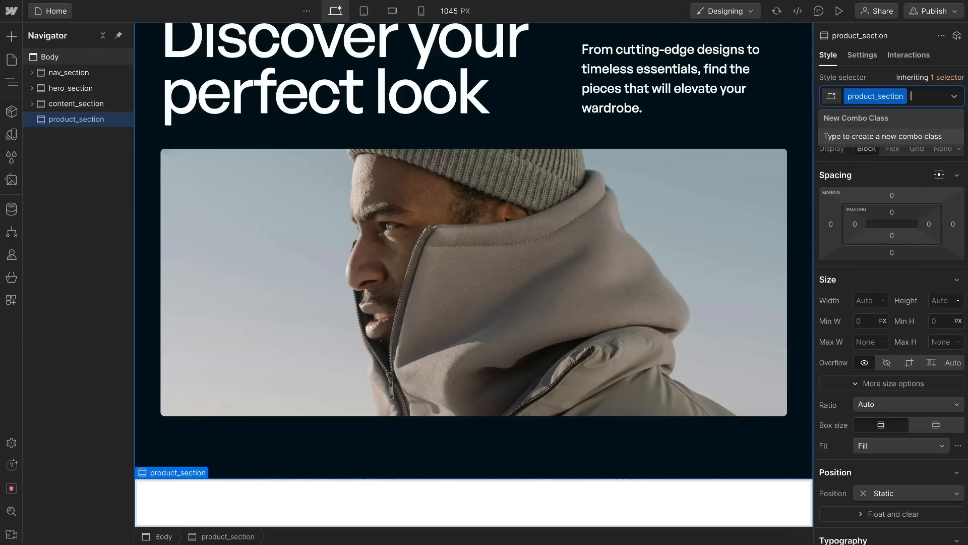
# Step: Add a container inside product_section and give it the class product_container
pyautogui.press('Escape')
pyautogui.hotkey('ctrl', 'e')
pyautogui.write('con')
pyautogui.press('Return')
pyautogui.hotkey('ctrl', 'Return')
pyautogui.write('product_')
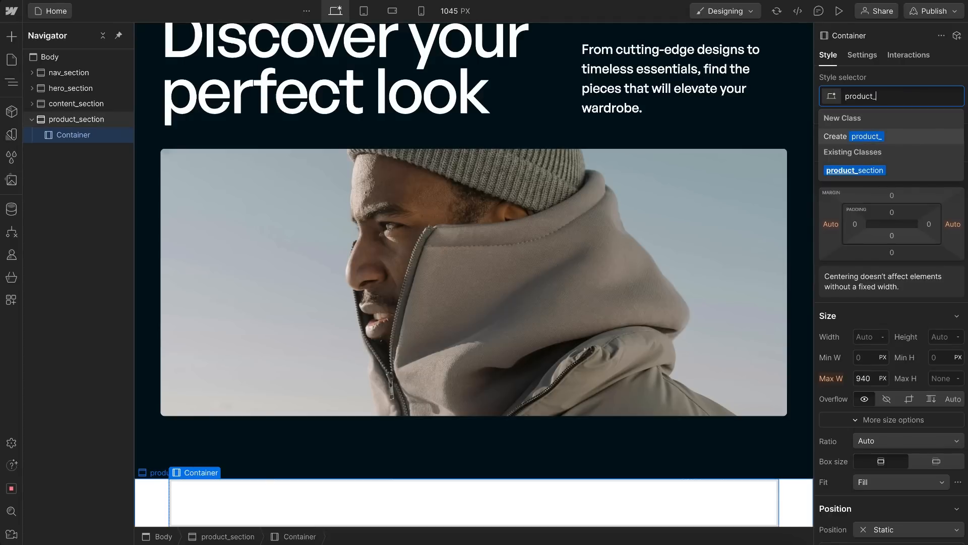
pyautogui.write('container')
pyautogui.press('Return')
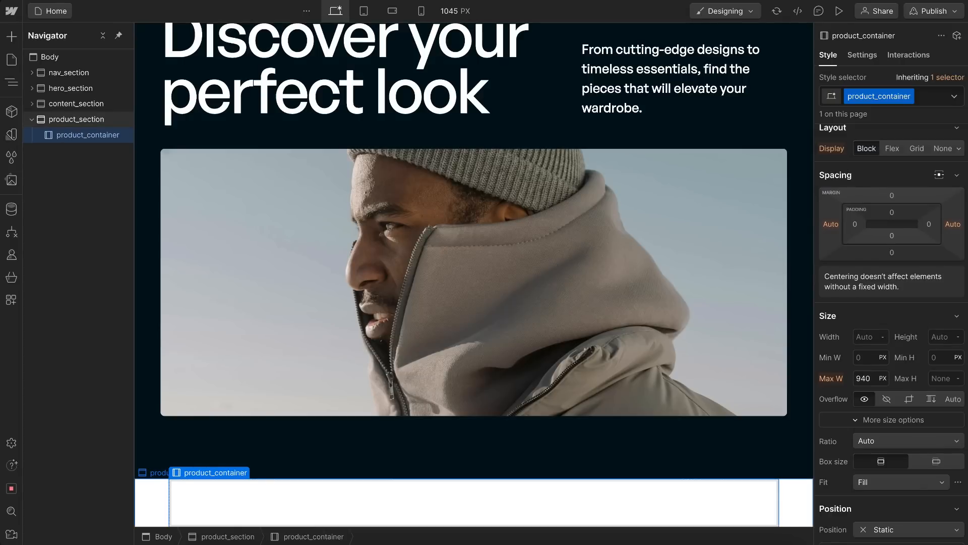
# Step: Add the global combo class u-container to product_container
pyautogui.hotkey('ctrl', 'Return')
pyautogui.write('u-con')
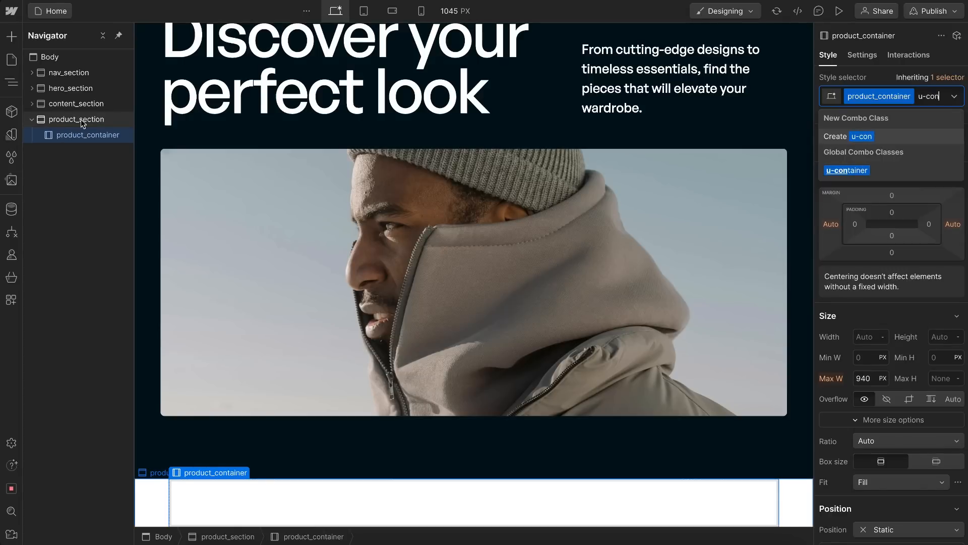
pyautogui.press('Return')
pyautogui.scroll(-2, 506, 343)
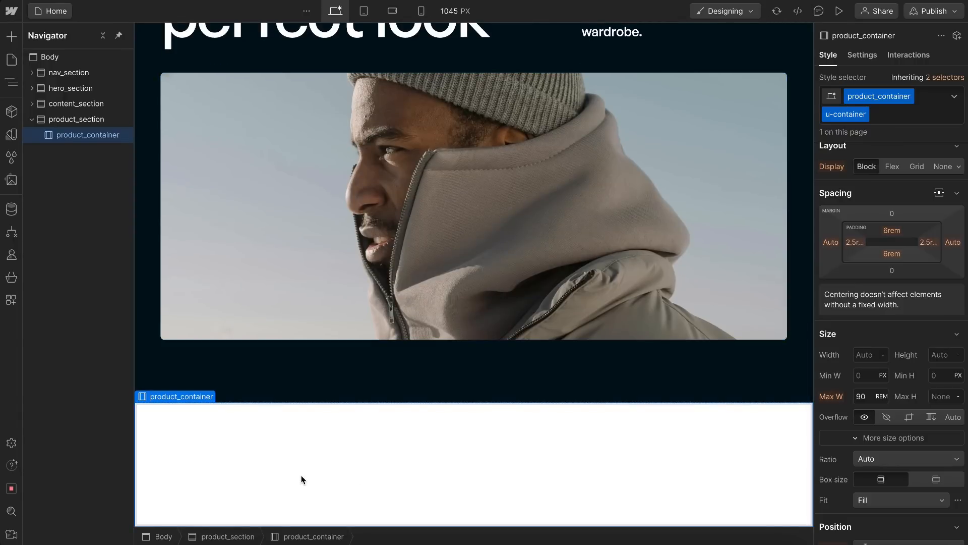
# Step: Add a Heading 2 element inside product_container
pyautogui.hotkey('ctrl', 'k')
pyautogui.write('h2')
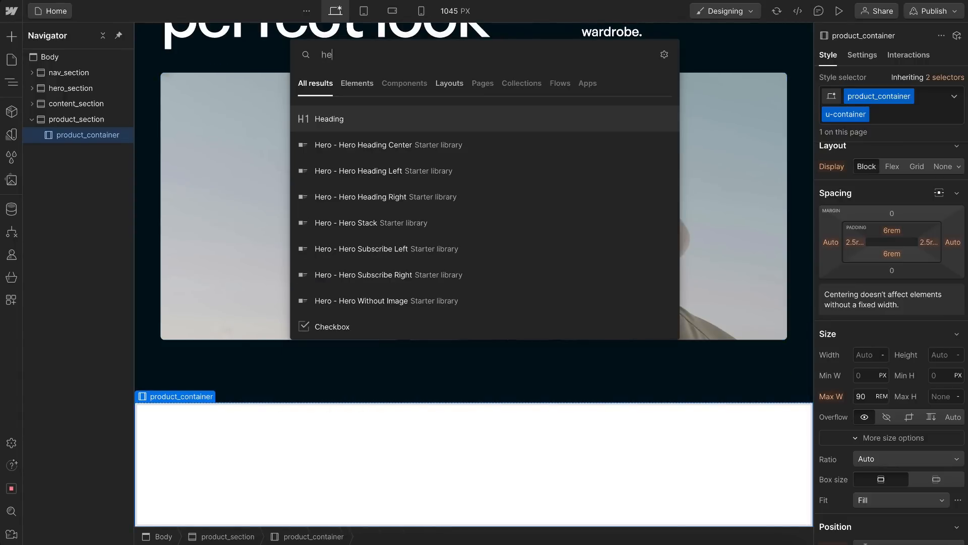
pyautogui.click(360, 114)
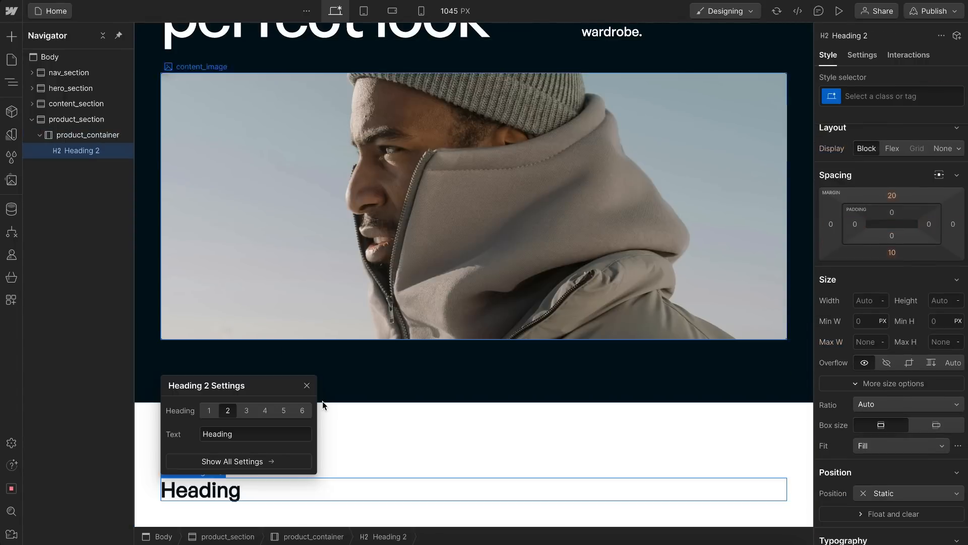
# Step: Give the new heading the class product_heading and the global combo class u-heading
pyautogui.scroll(-1, 323, 401)
pyautogui.hotkey('ctrl', 'Return')
pyautogui.write('product_heading')
pyautogui.press('Return')
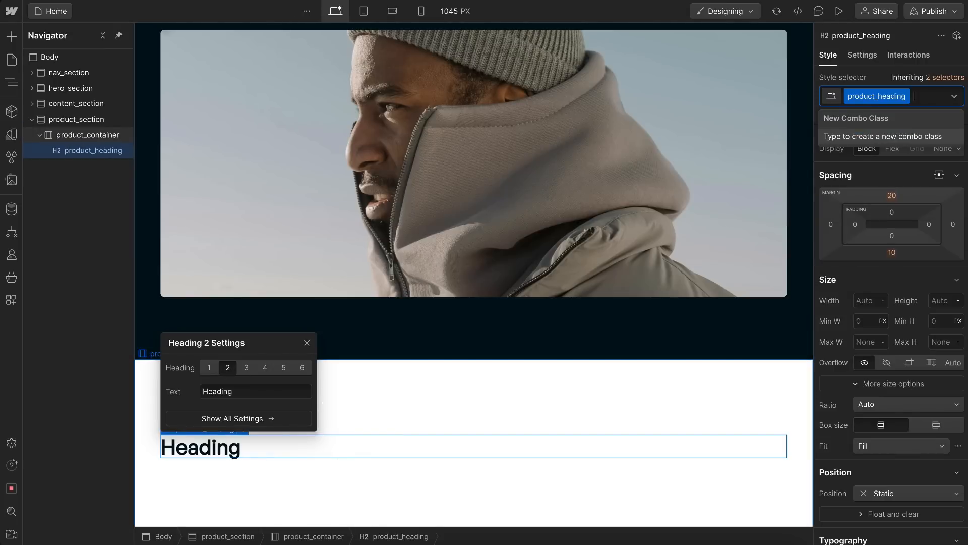
pyautogui.write('u-head')
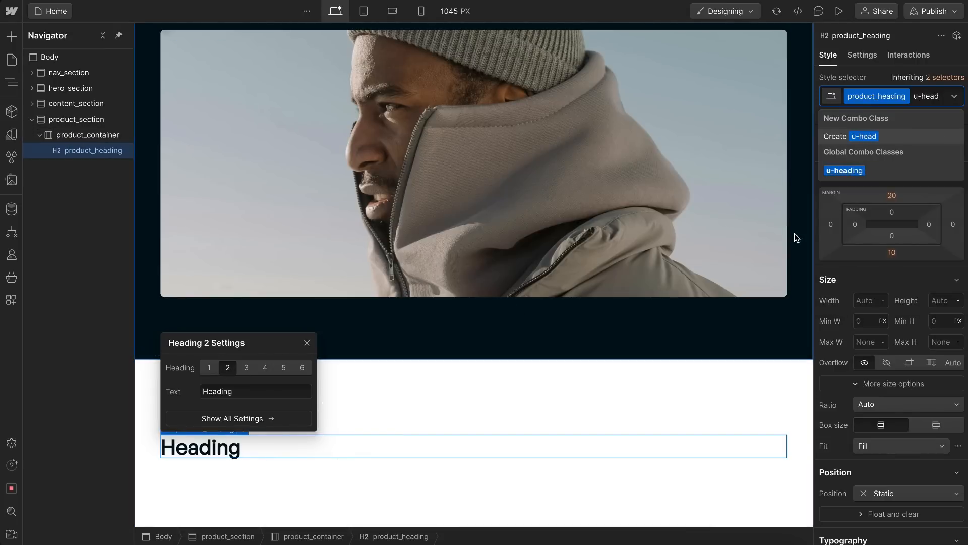
pyautogui.click(854, 171)
pyautogui.scroll(-1, 519, 334)
# Step: Copy the "Crowd Favorites" title from the Figma products section and use it as product_heading's text in Webflow
pyautogui.hotkey('ctrl', 'Right')
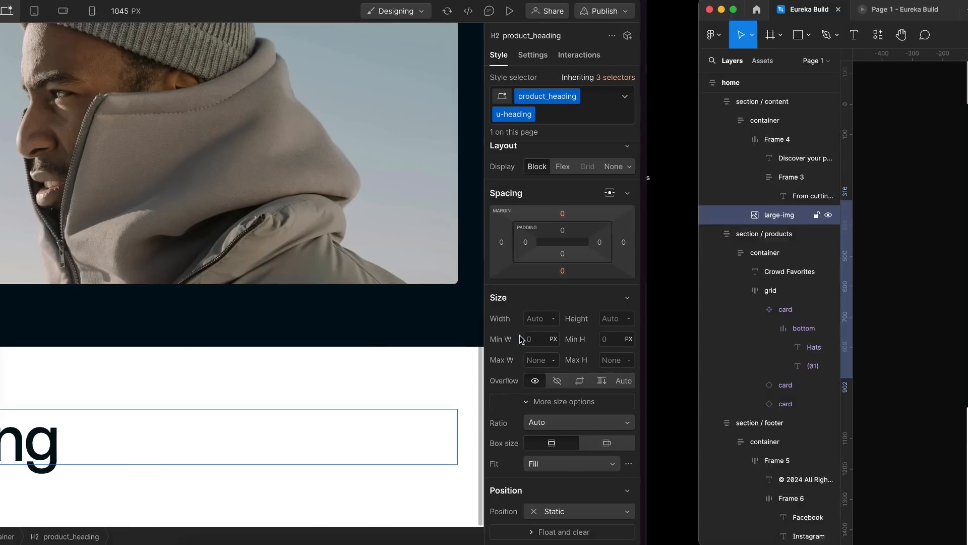
pyautogui.scroll(-6, 428, 242)
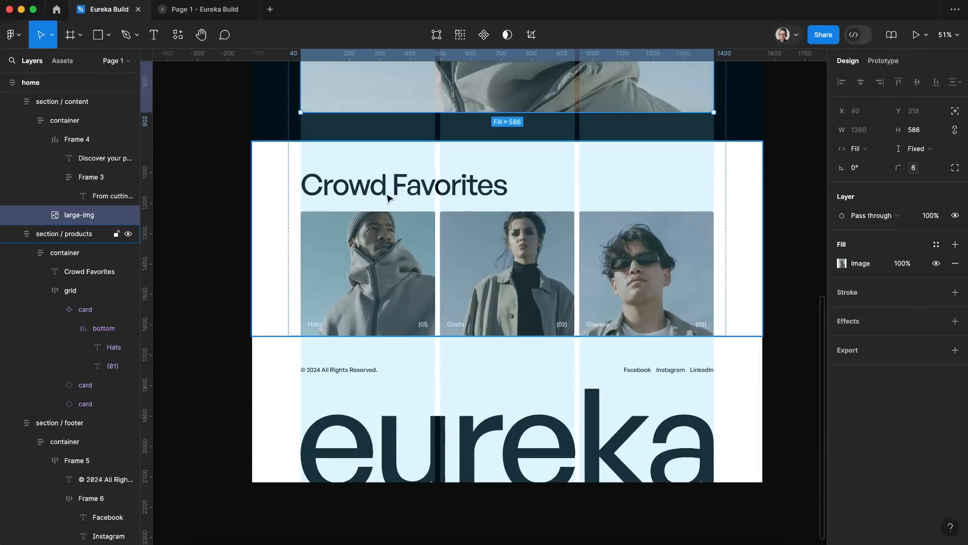
pyautogui.click(388, 199)
pyautogui.doubleClick(388, 198)
pyautogui.hotkey('ctrl', 'c')
pyautogui.hotkey('ctrl', 'Right')
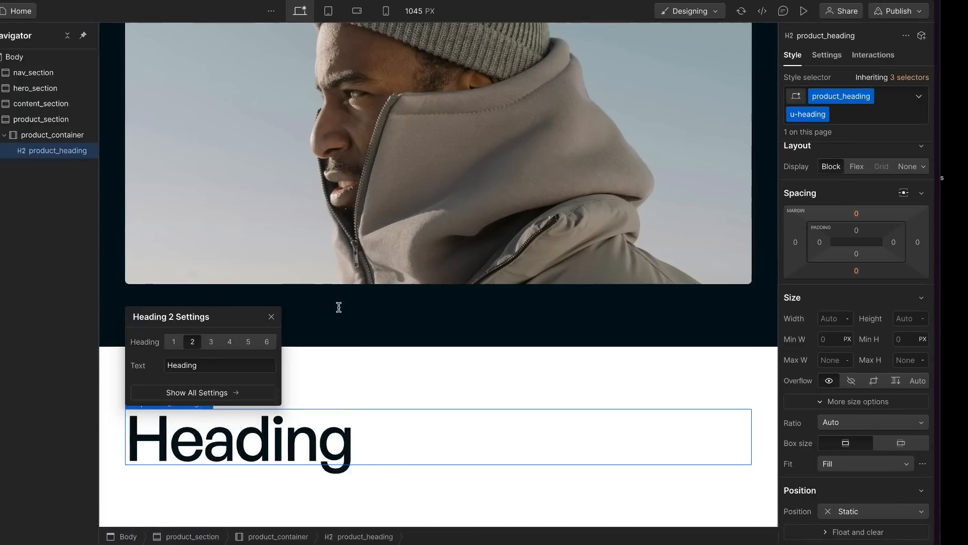
pyautogui.doubleClick(369, 437)
pyautogui.moveTo(410, 438); pyautogui.dragTo(138, 423)
pyautogui.hotkey('ctrl', 'v')
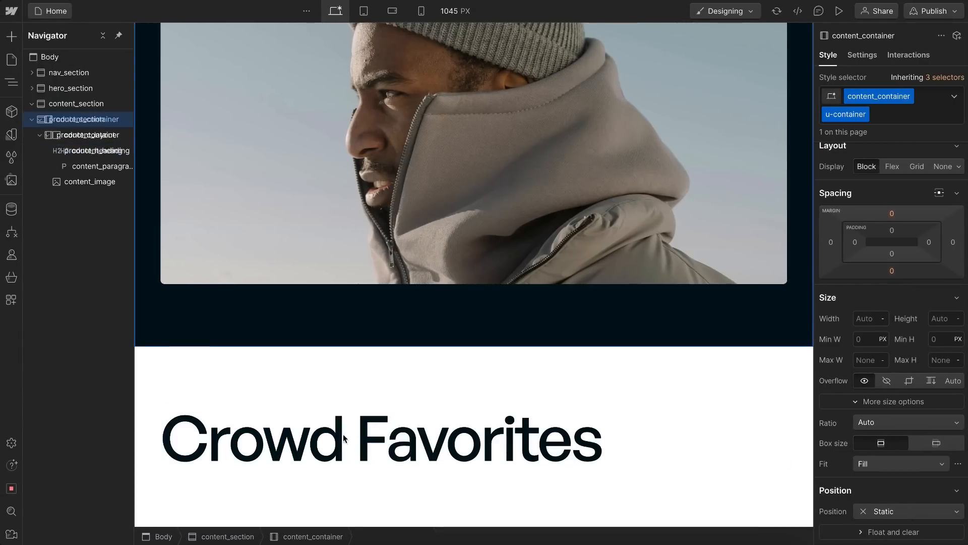
pyautogui.click(342, 433)
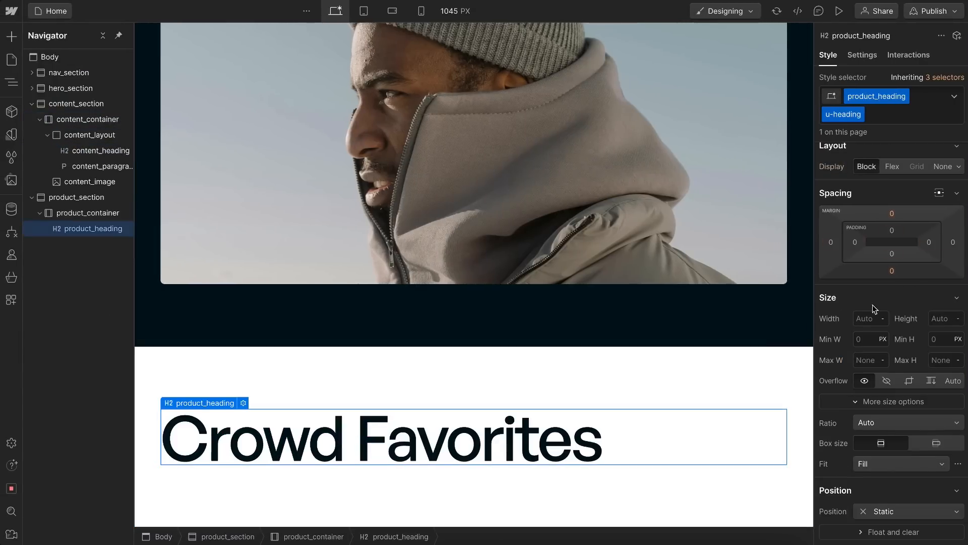
# Step: Set product_heading's bottom margin to 3rem
pyautogui.click(893, 270)
pyautogui.write('3rem')
pyautogui.press('Return')
pyautogui.scroll(-1, 802, 300)
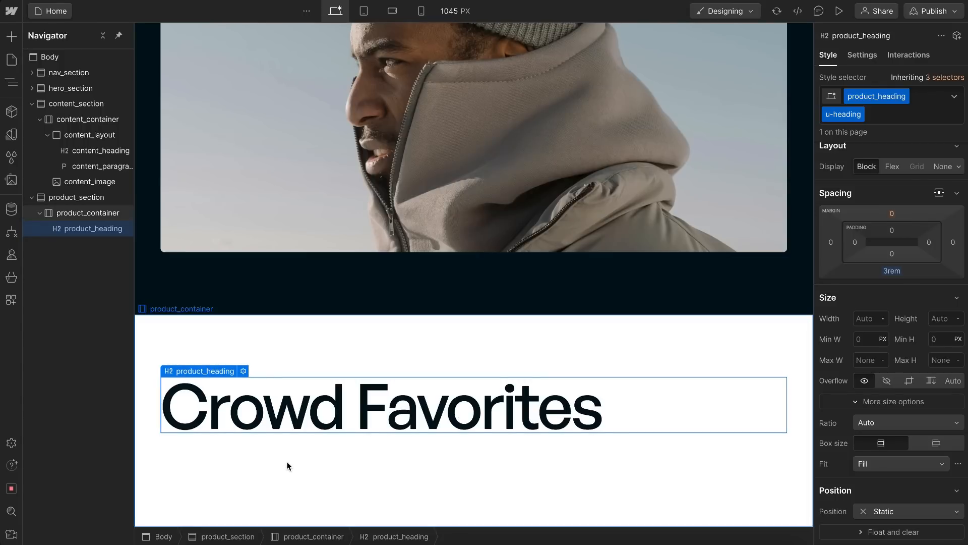
# Step: Add a div block below product_heading in product_container and give it the class product_layout
pyautogui.hotkey('ctrl', 'k')
pyautogui.write('div')
pyautogui.press('Return')
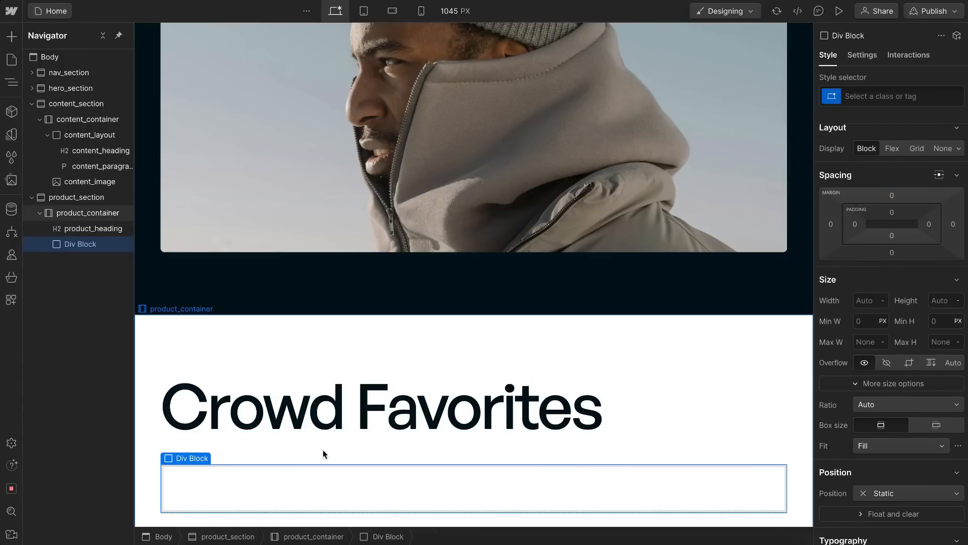
pyautogui.scroll(-2, 322, 449)
pyautogui.hotkey('ctrl', 'Return')
pyautogui.write('product_')
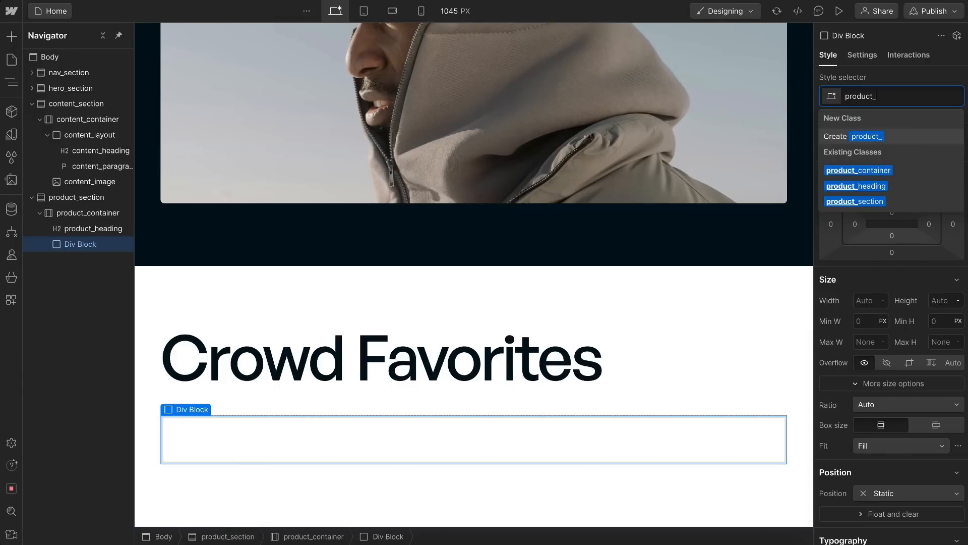
pyautogui.write('layout')
pyautogui.press('Return')
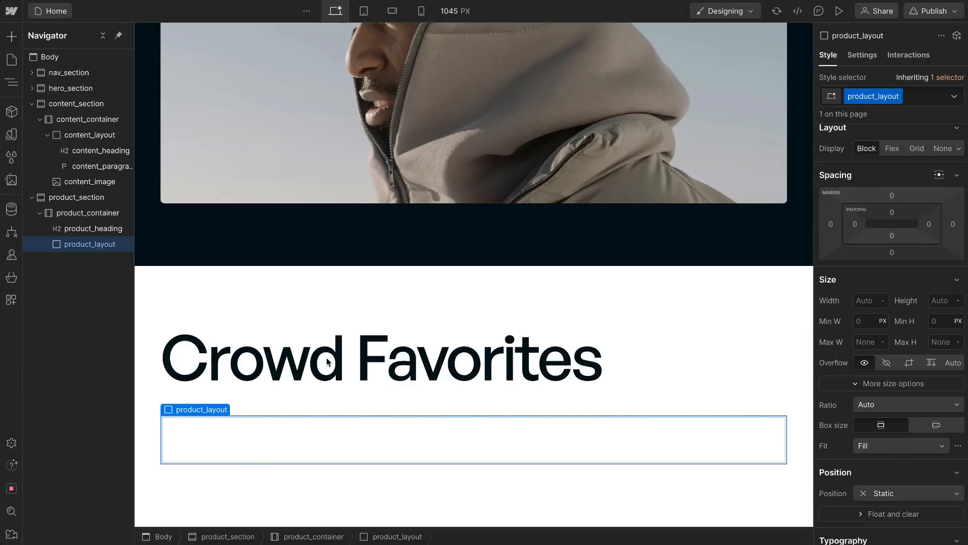
# Step: Make product_layout a grid with 3 columns and 1 row, and set its gap to 1rem
pyautogui.click(916, 149)
pyautogui.click(893, 166)
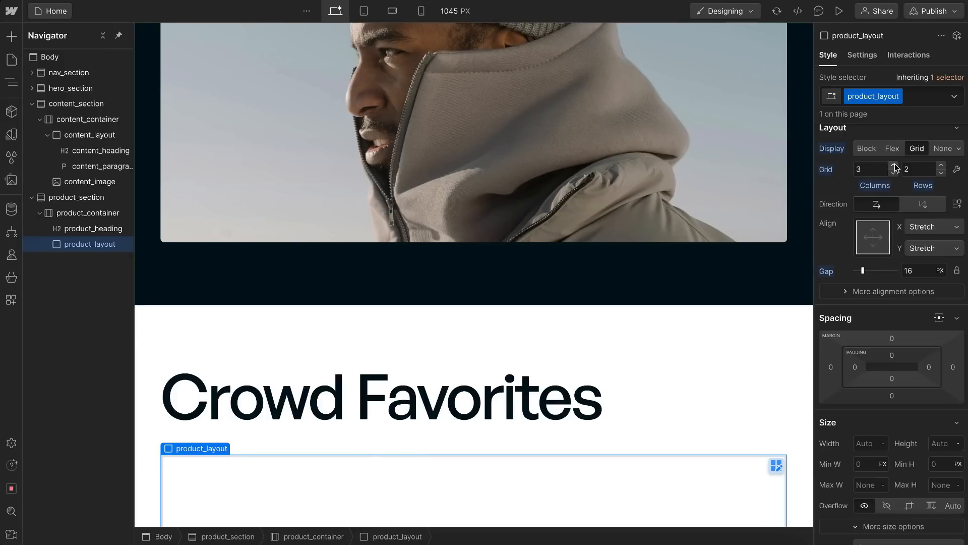
pyautogui.click(942, 173)
pyautogui.scroll(-1, 731, 324)
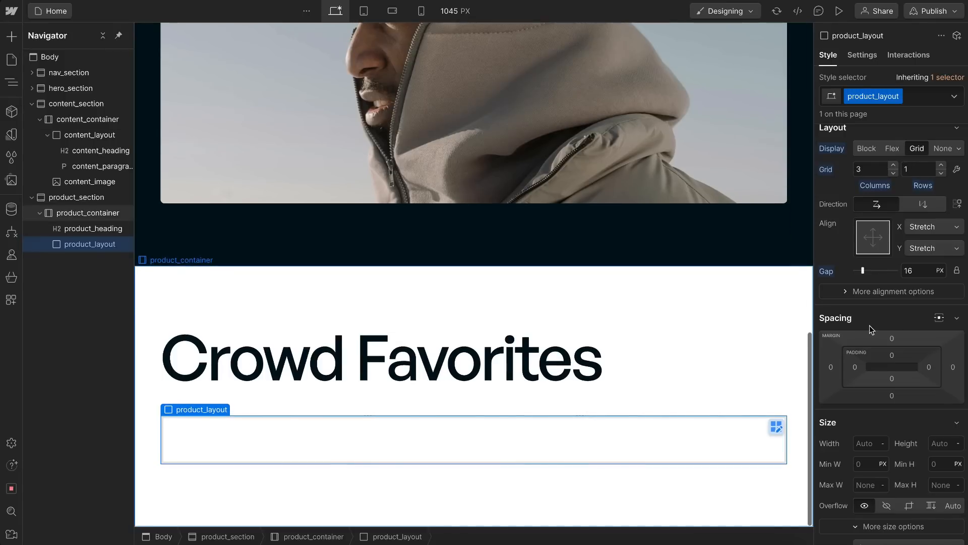
pyautogui.click(915, 271)
pyautogui.write('1rem')
pyautogui.press('Return')
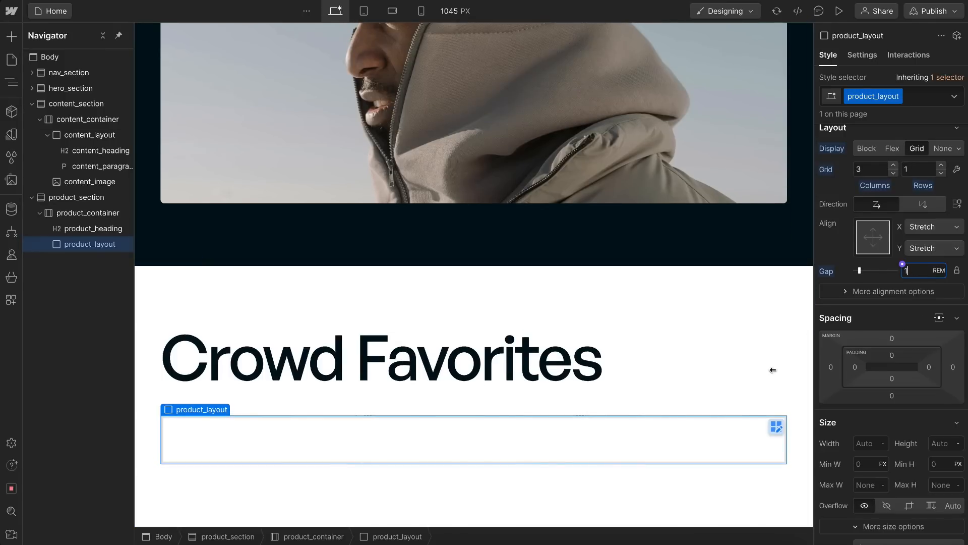
# Step: Switch to Figma and examine the three product cards under Crowd Favorites, then return to Webflow
pyautogui.hotkey('ctrl', 'Right')
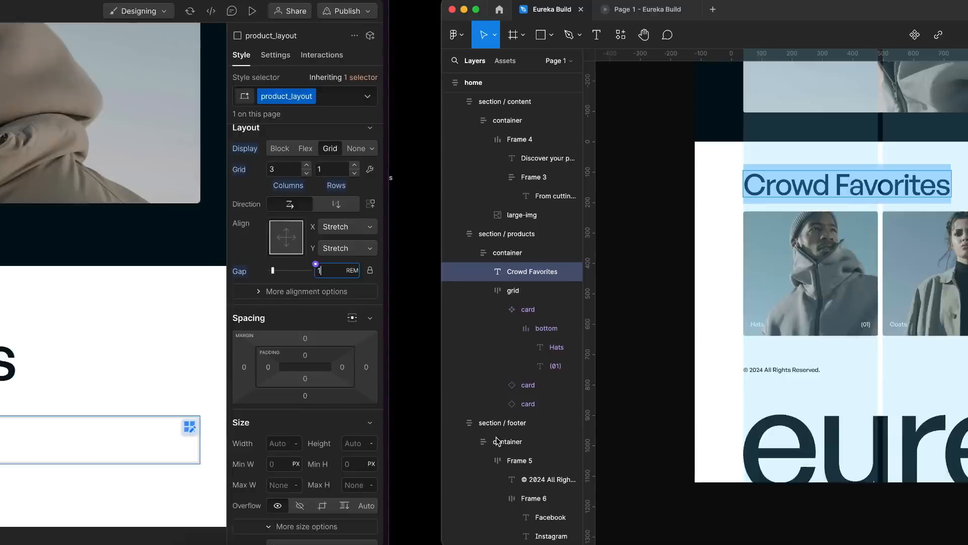
pyautogui.click(356, 269)
pyautogui.click(356, 269)
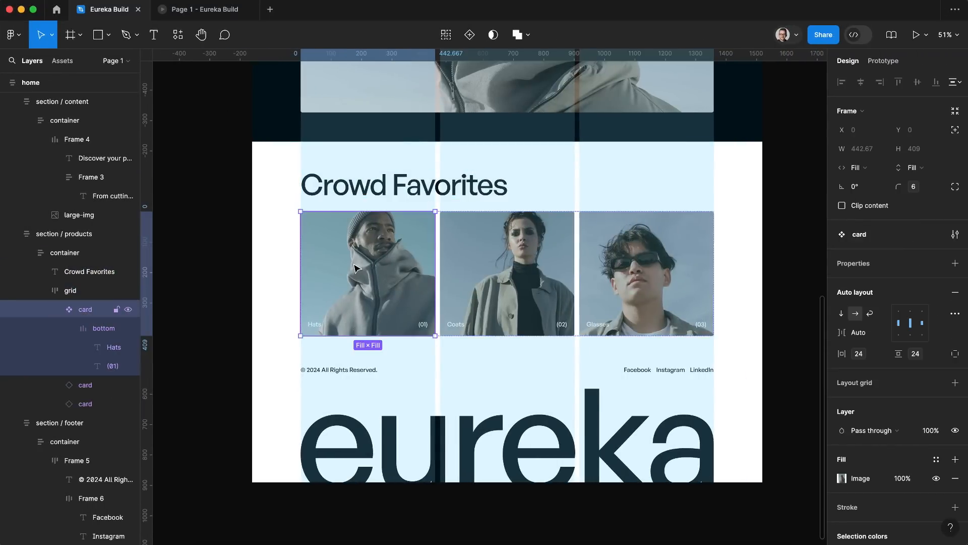
pyautogui.click(505, 257)
pyautogui.click(654, 257)
pyautogui.click(323, 247)
pyautogui.hotkey('ctrl', 'Left')
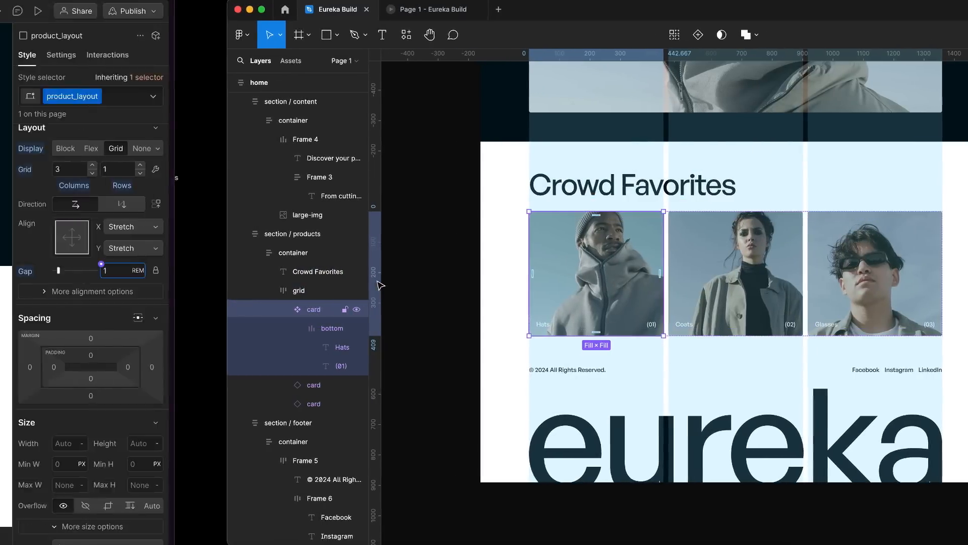
# Step: Add a Link Block inside product_layout and give it the class product_card
pyautogui.press('super+k')
pyautogui.write('link')
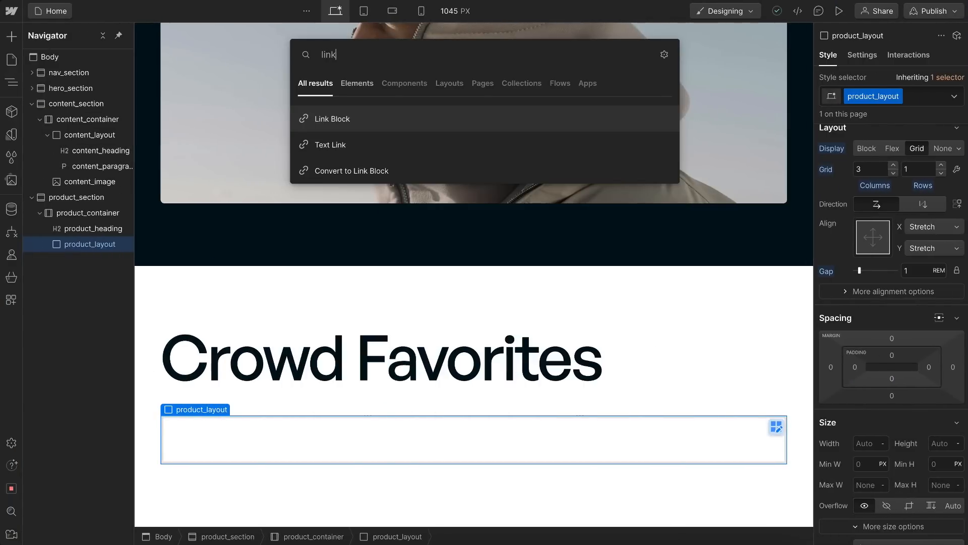
pyautogui.press('Return')
pyautogui.click(300, 431)
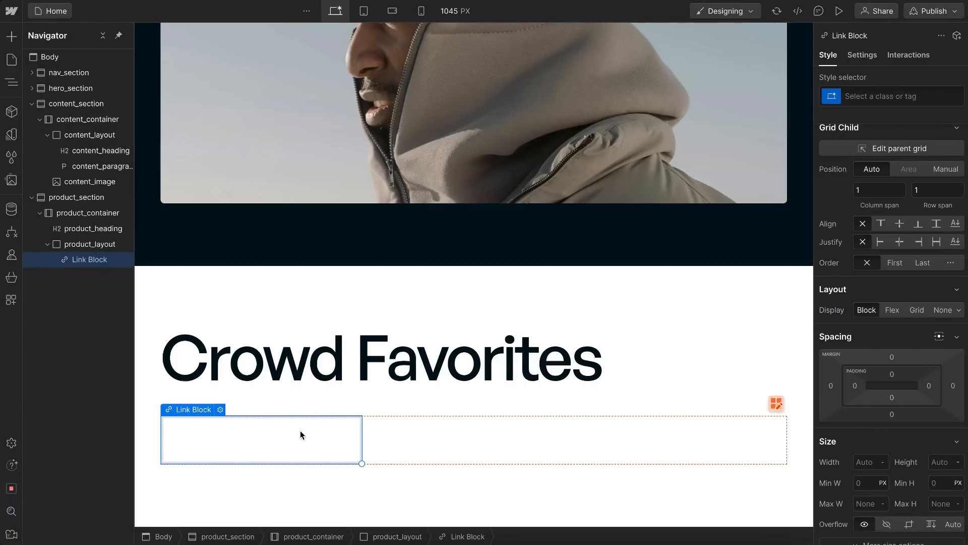
pyautogui.hotkey('ctrl', 'Return')
pyautogui.write('product_card')
pyautogui.press('Return')
pyautogui.press('Escape')
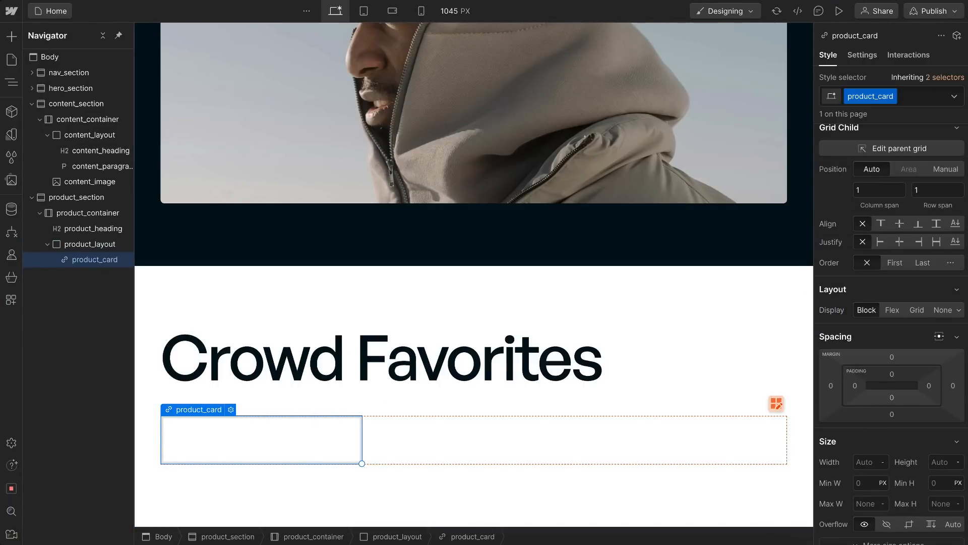
# Step: Add an image inside product_card and use the asset photo of the man in a beanie and zipped hooded jacket
pyautogui.hotkey('ctrl', 'e')
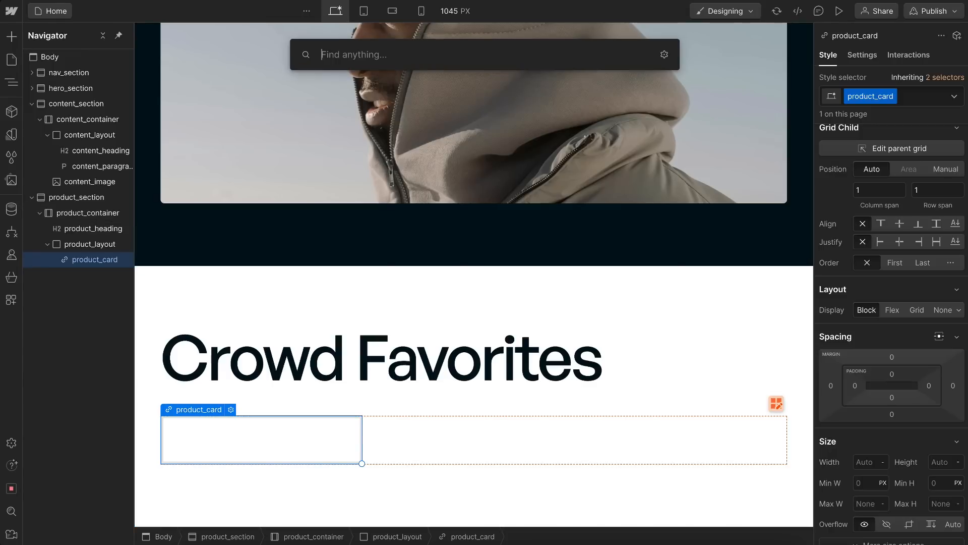
pyautogui.write('image')
pyautogui.press('Return')
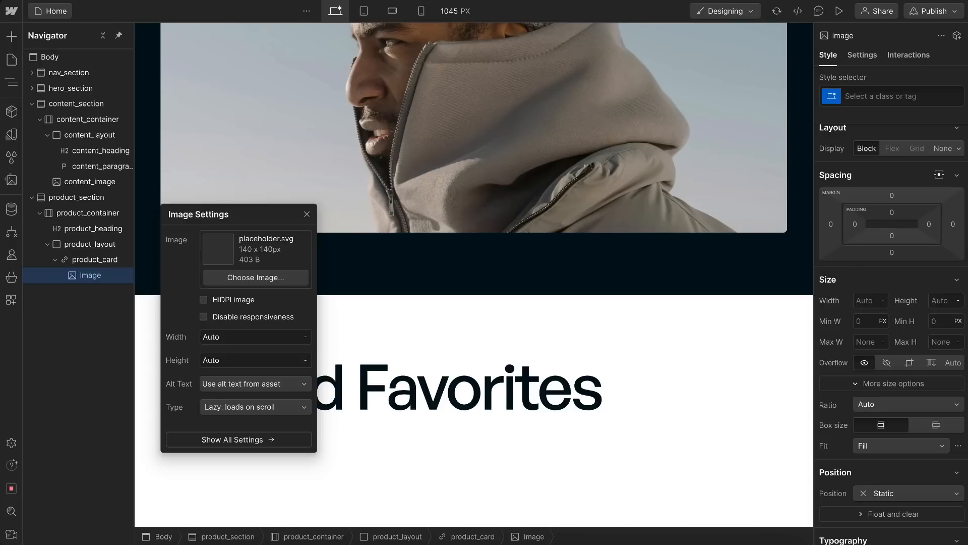
pyautogui.click(267, 278)
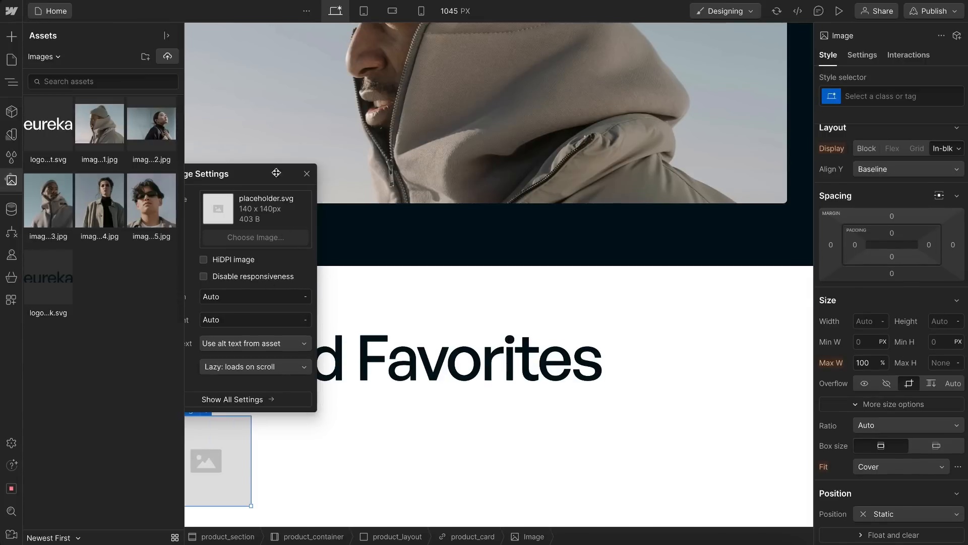
pyautogui.click(37, 211)
pyautogui.press('Escape')
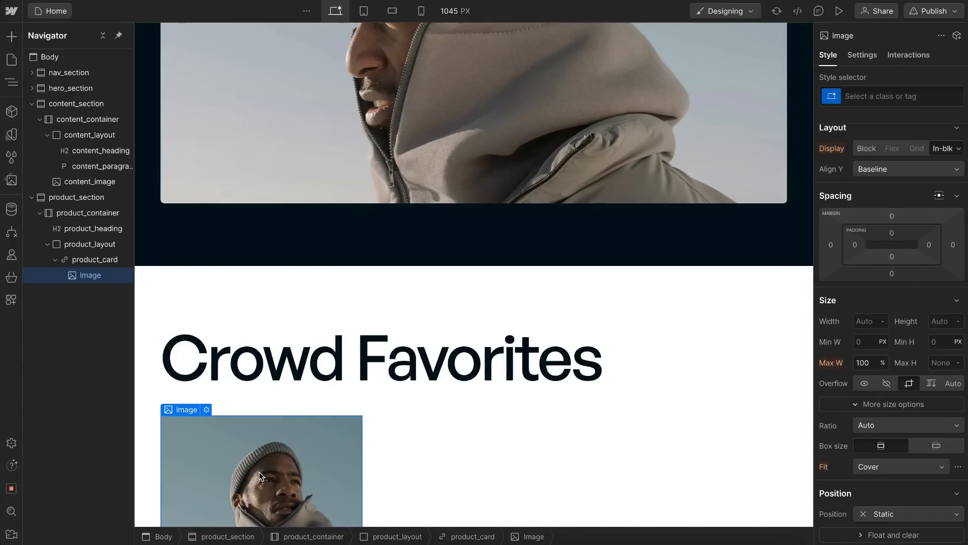
# Step: Give the card's image the class product_image
pyautogui.hotkey('ctrl', 'Return')
pyautogui.write('product_image')
pyautogui.press('Return')
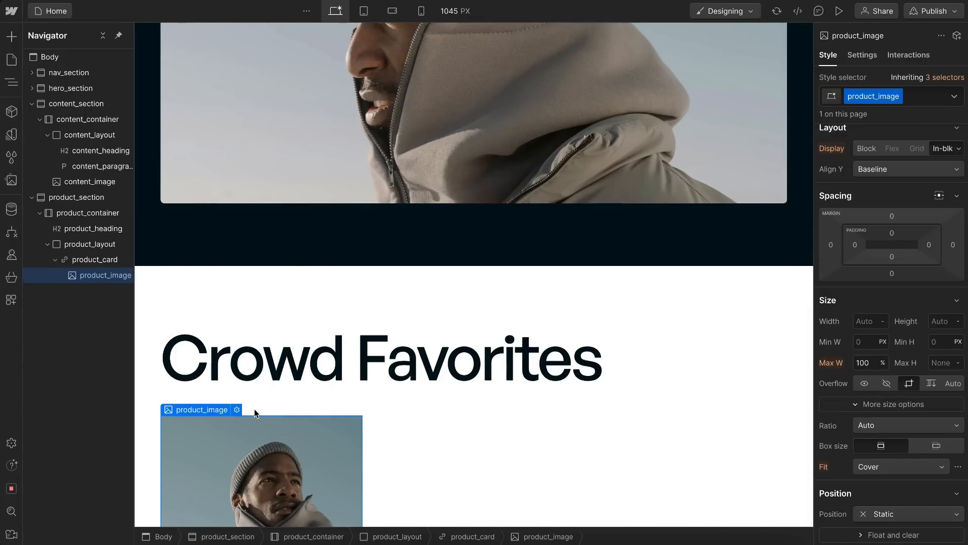
# Step: Add a Text Block inside product_card, directly below product_image
pyautogui.click(88, 262)
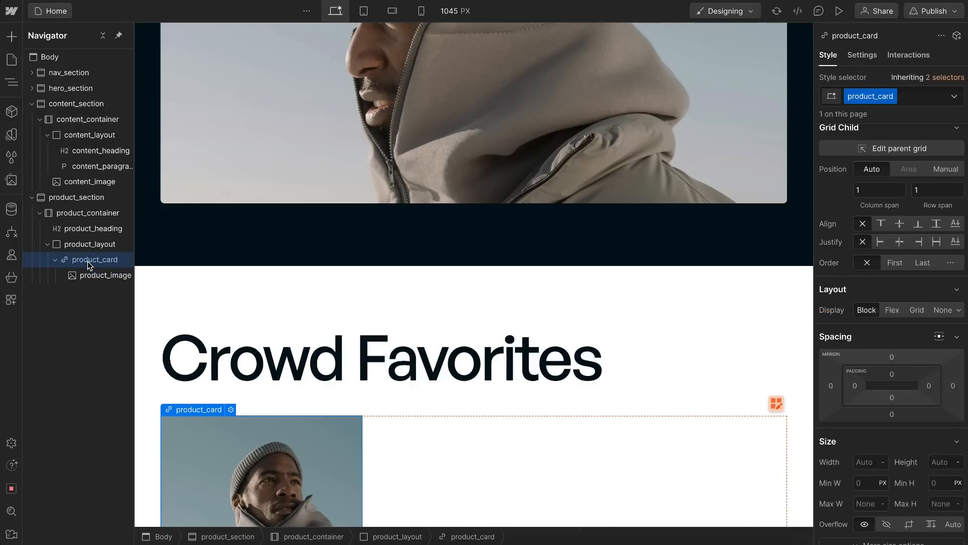
pyautogui.click(13, 38)
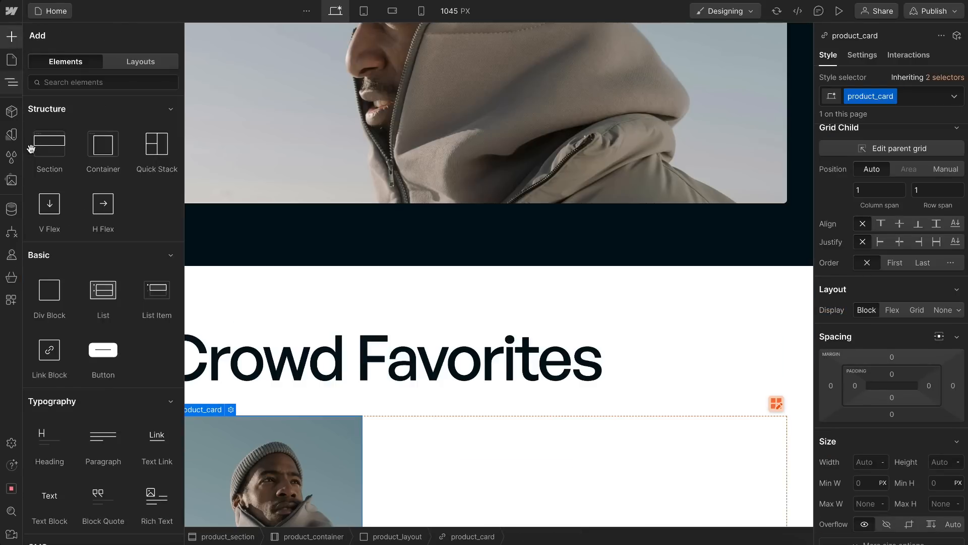
pyautogui.scroll(-3, 103, 391)
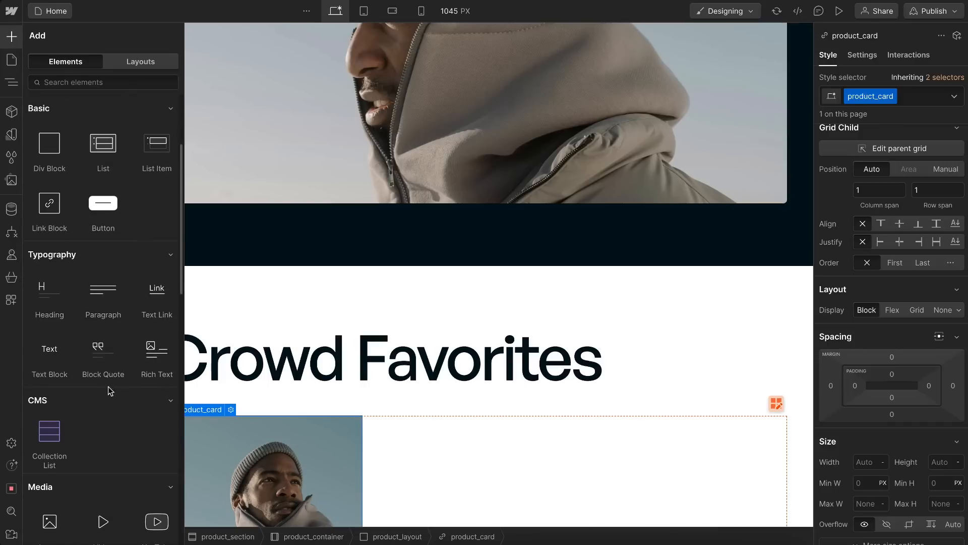
pyautogui.moveTo(49, 368); pyautogui.dragTo(251, 495)
pyautogui.moveTo(100, 292)
pyautogui.mouseDown()
pyautogui.moveTo(88, 297)
pyautogui.moveTo(97, 289)
pyautogui.mouseUp()
pyautogui.click(96, 288)
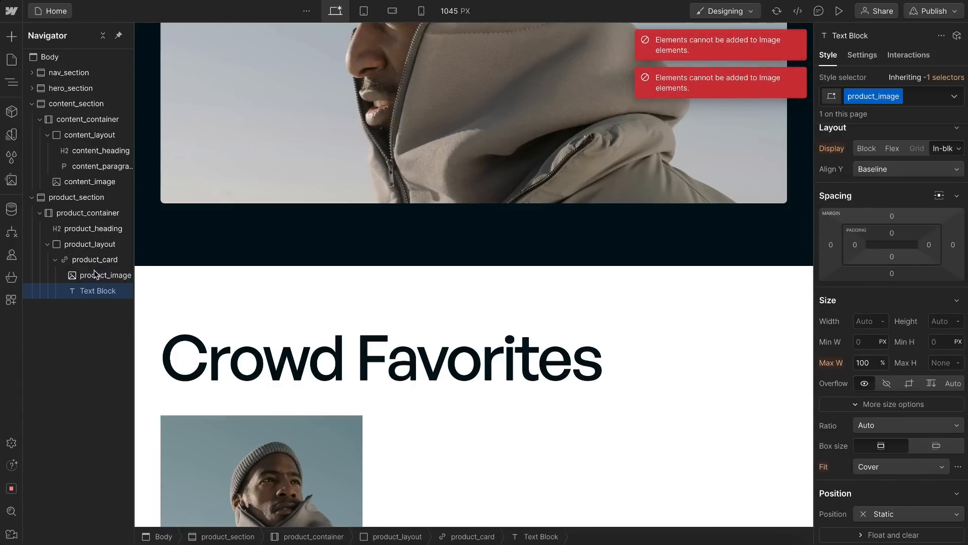
# Step: Add the existing utility class u-absolute-full as a combo class on product_image
pyautogui.click(94, 259)
pyautogui.scroll(-4, 356, 356)
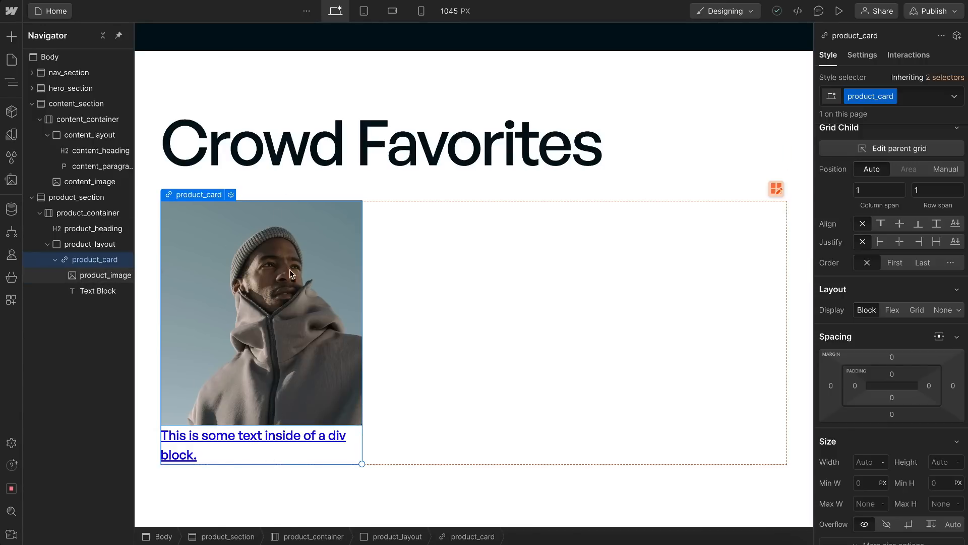
pyautogui.click(86, 277)
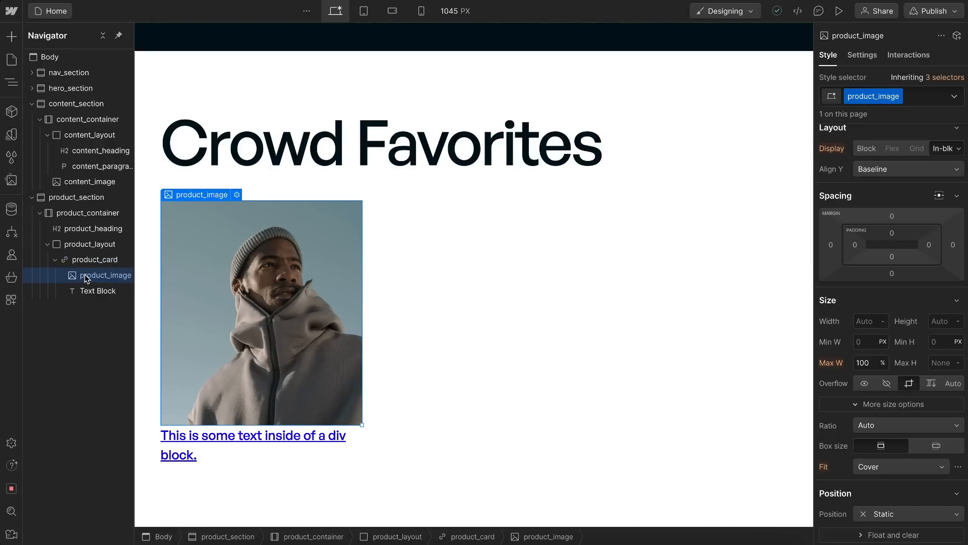
pyautogui.click(917, 101)
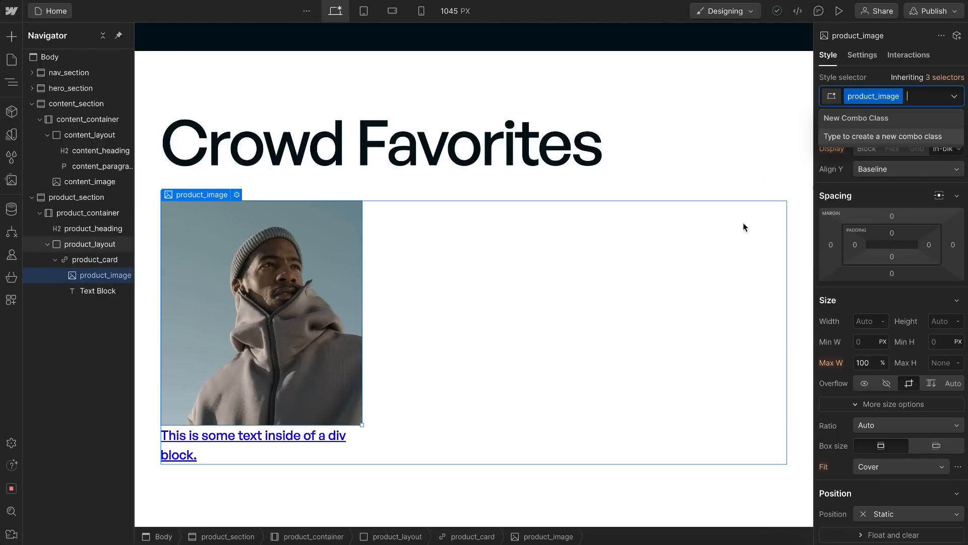
pyautogui.write('u-ab')
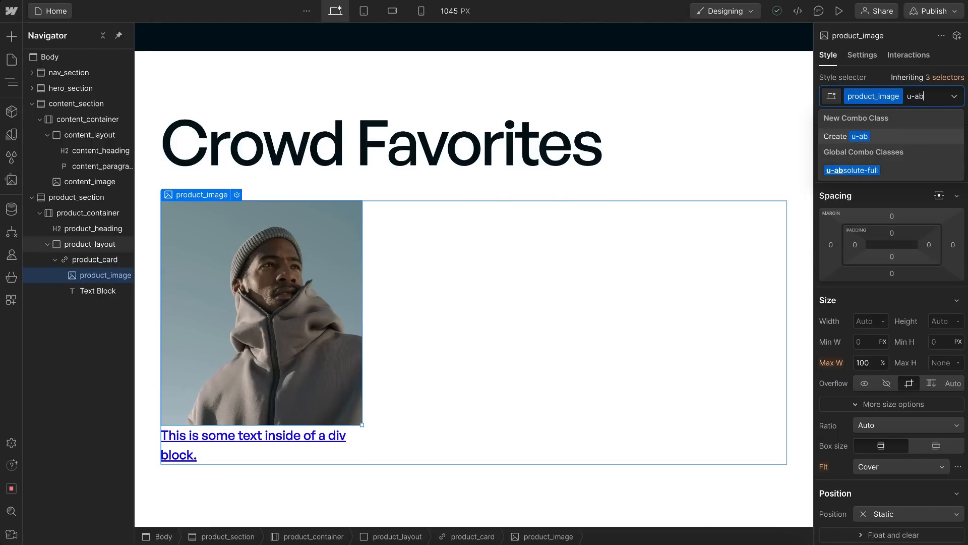
pyautogui.click(877, 171)
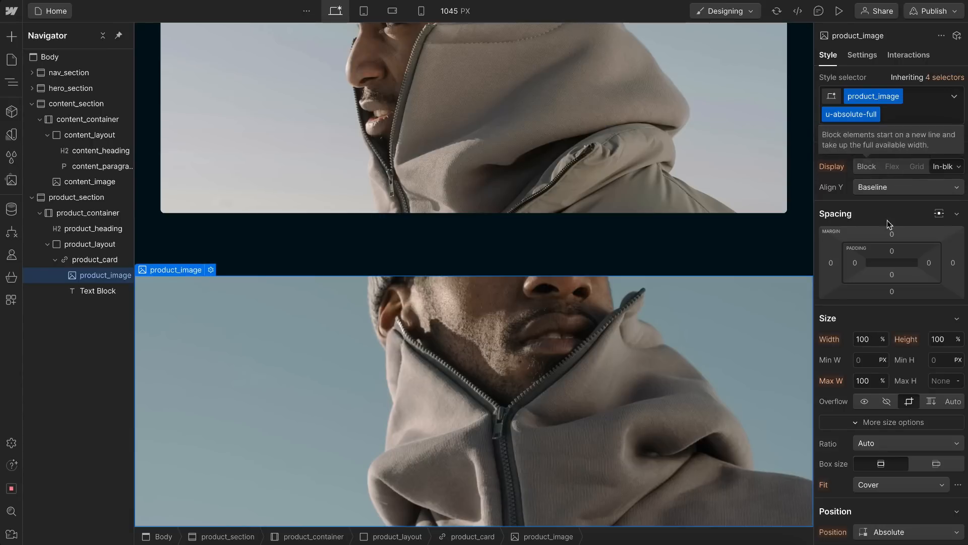
pyautogui.scroll(-2, 882, 452)
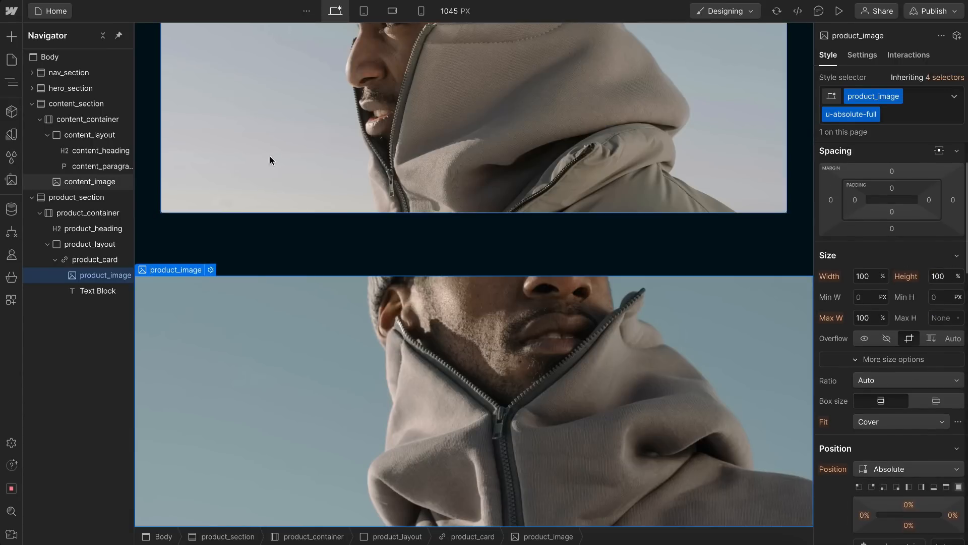
# Step: Set the position of product_card to Relative so its image stays inside the card
pyautogui.click(80, 259)
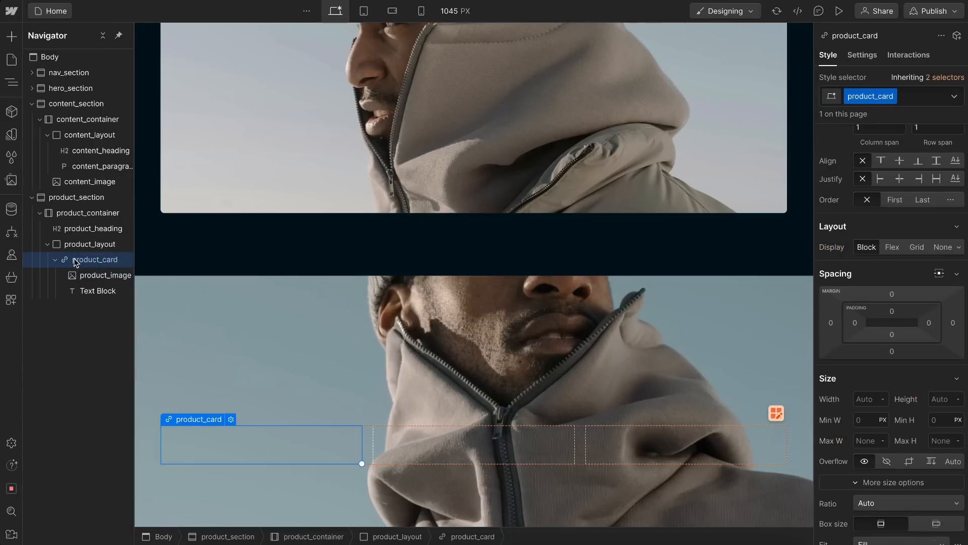
pyautogui.scroll(-4, 896, 411)
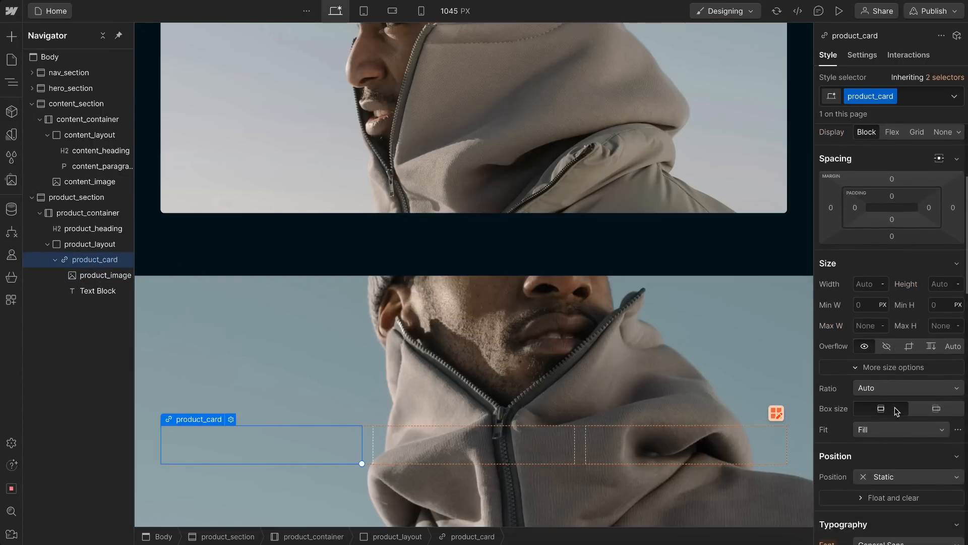
pyautogui.click(897, 475)
pyautogui.click(916, 435)
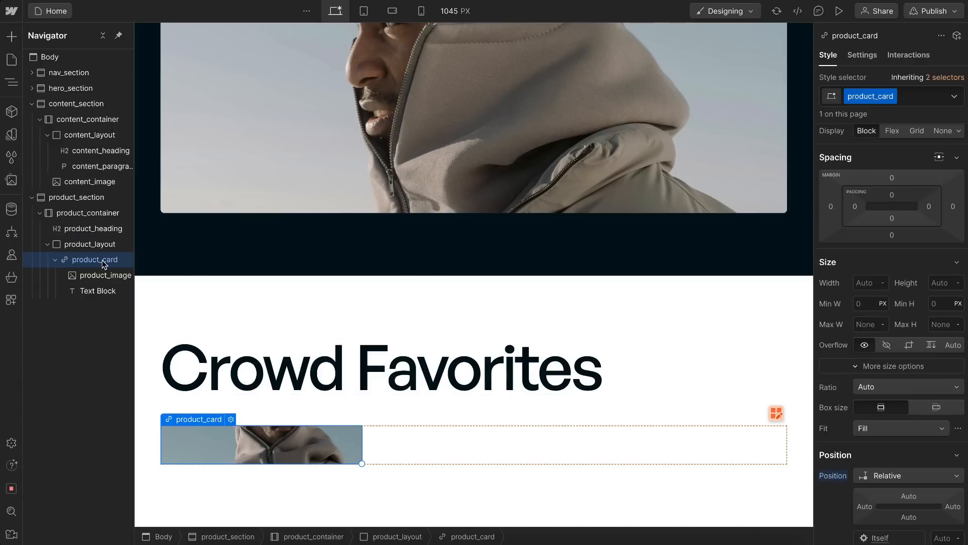
# Step: Add a Div Block inside product_card and give it the class product_content
pyautogui.hotkey('ctrl', 'k')
pyautogui.write('div')
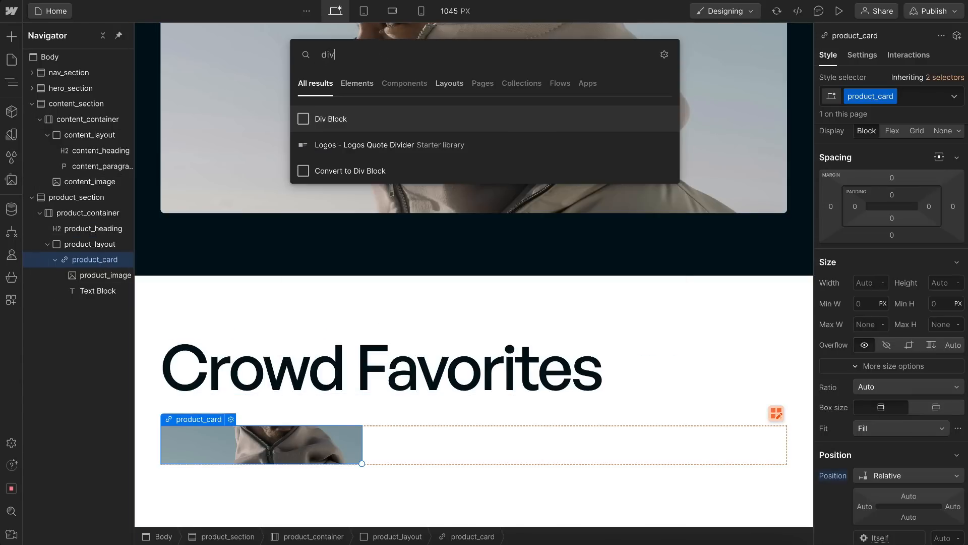
pyautogui.press('Return')
pyautogui.hotkey('ctrl', 'Return')
pyautogui.write('product_')
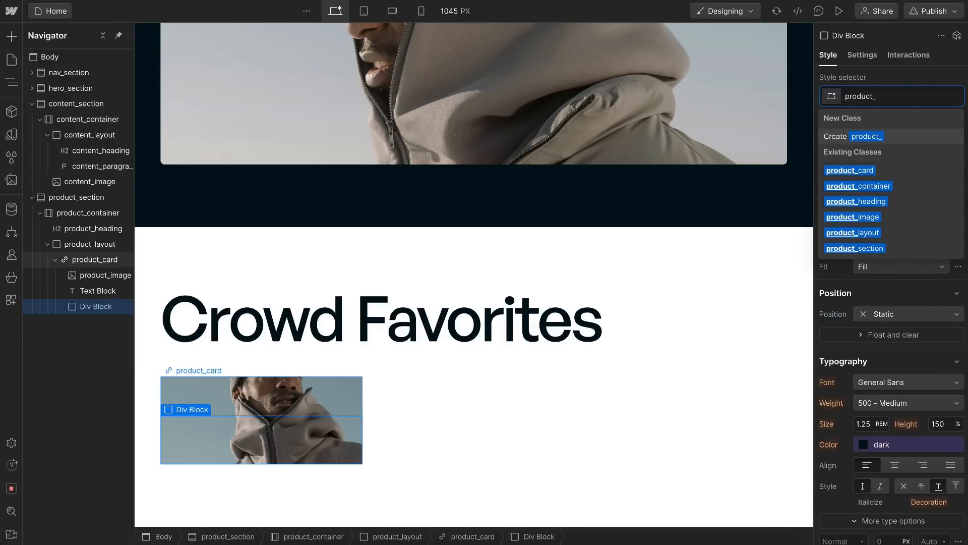
pyautogui.write('content')
pyautogui.press('Return')
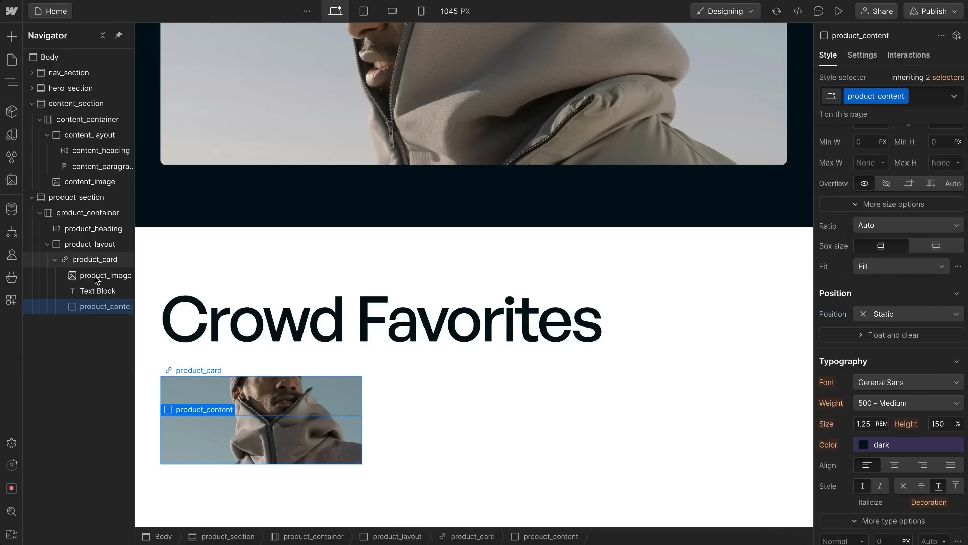
# Step: Move the Text Block into product_content and set product_content's position to Relative
pyautogui.moveTo(100, 291); pyautogui.dragTo(103, 307)
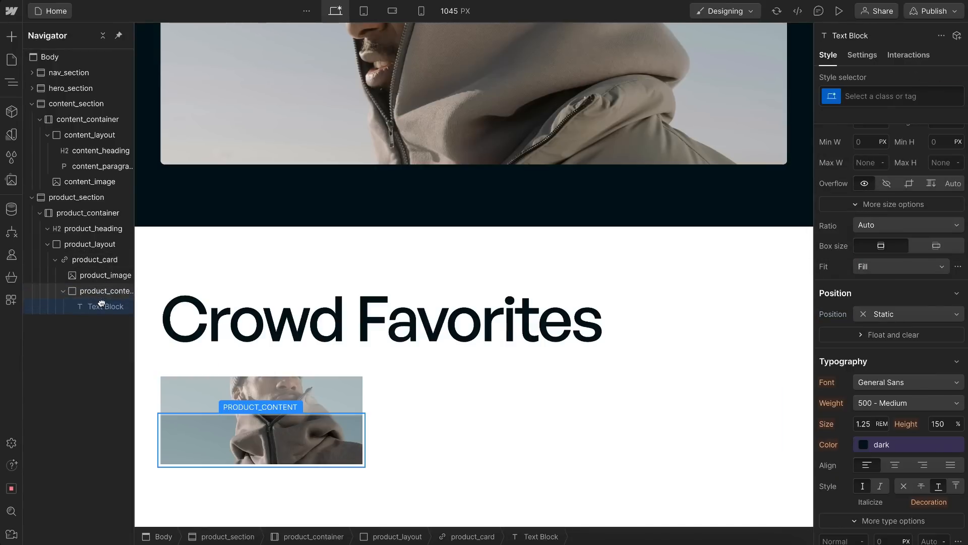
pyautogui.click(104, 290)
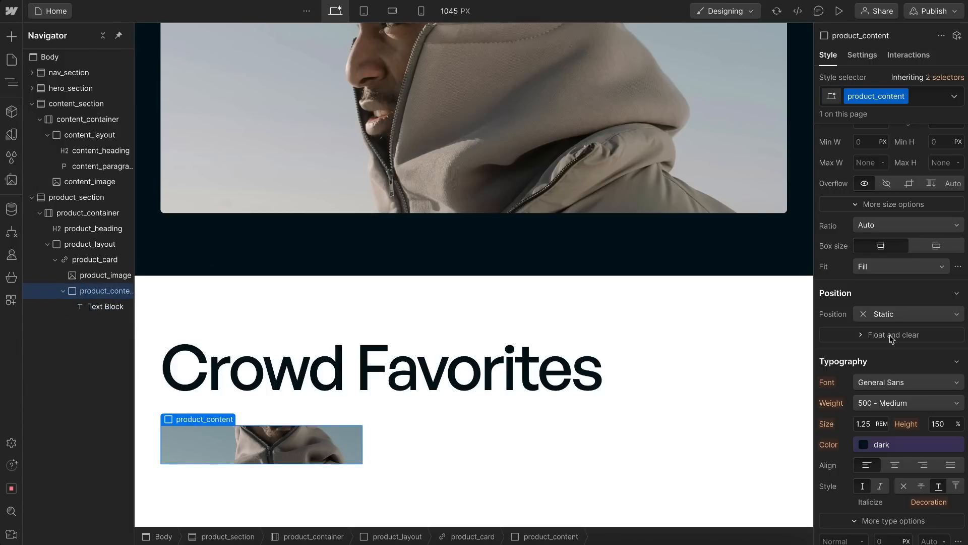
pyautogui.click(885, 314)
pyautogui.click(918, 329)
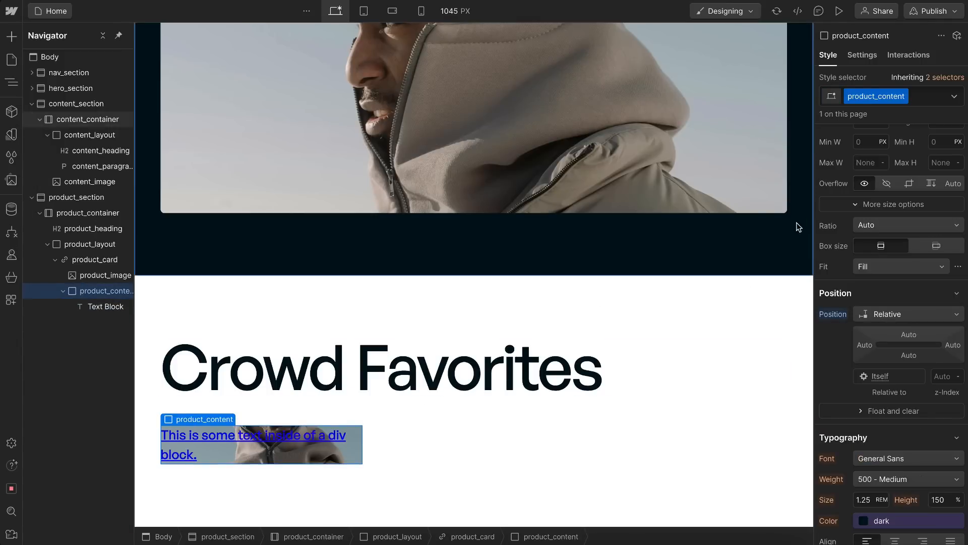
# Step: Set the padding of product_content to 1.5rem on all four sides
pyautogui.scroll(2, 801, 222)
pyautogui.scroll(3, 865, 196)
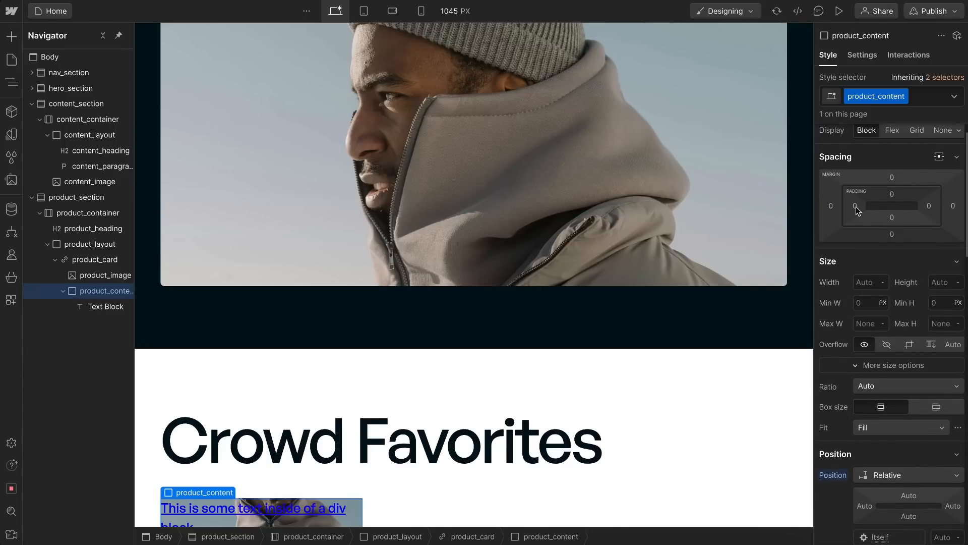
pyautogui.click(855, 206)
pyautogui.write('1')
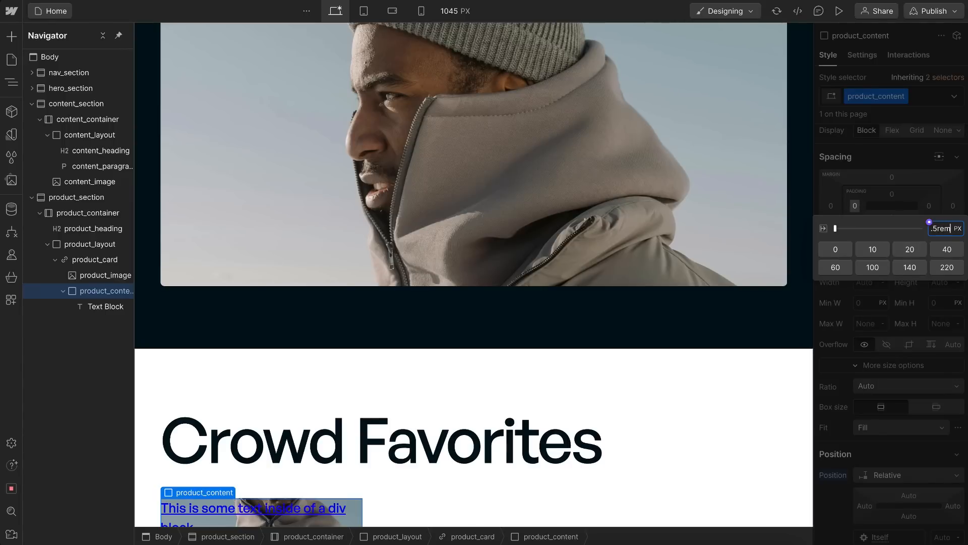
pyautogui.write('.5rem')
pyautogui.hotkey('shift', 'Return')
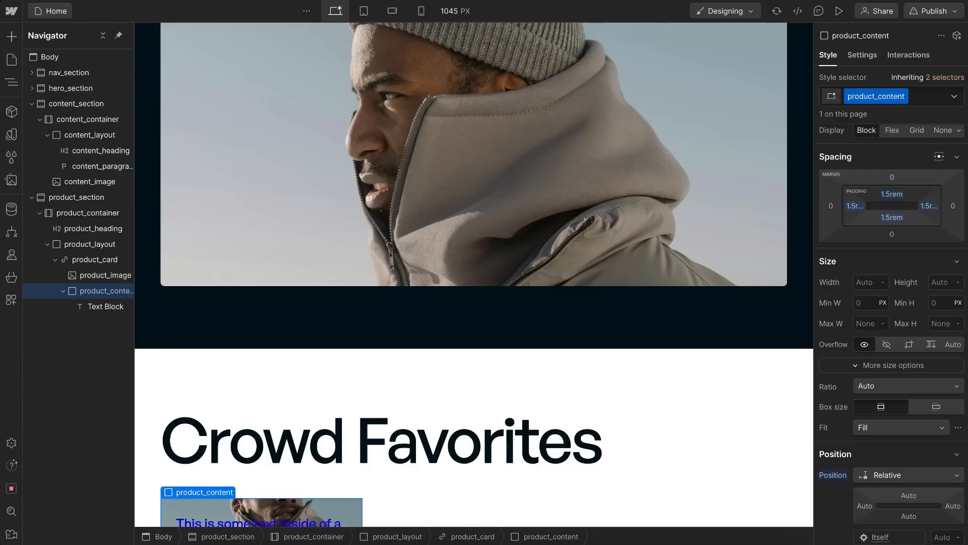
# Step: Replace the placeholder text of the card's Text Block with "Hats"
pyautogui.scroll(-2, 672, 336)
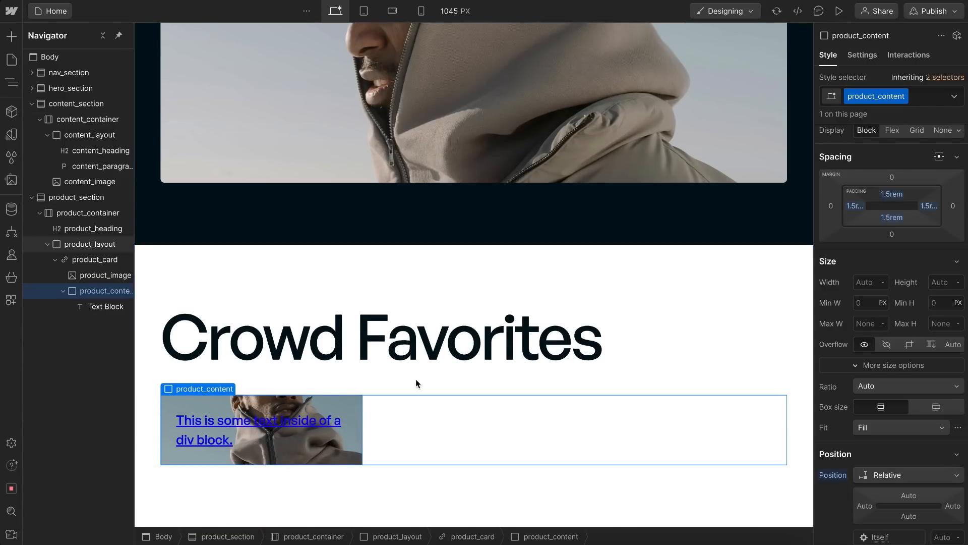
pyautogui.doubleClick(258, 442)
pyautogui.write('Hats')
pyautogui.click(295, 483)
# Step: Duplicate the "Hats" Text Block inside product_content and change the lower copy's text to "(01)"
pyautogui.click(200, 443)
pyautogui.hotkey('ctrl', 'd')
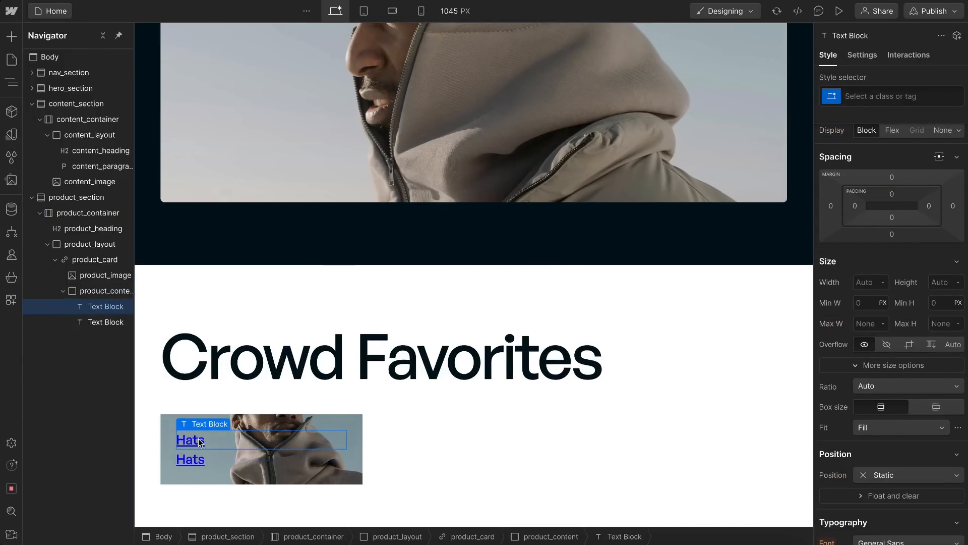
pyautogui.write('()')
pyautogui.press('Left')
pyautogui.write('01')
# Step: Set product_content to horizontal Flex, aligned Space between on X and Bottom on Y
pyautogui.click(215, 425)
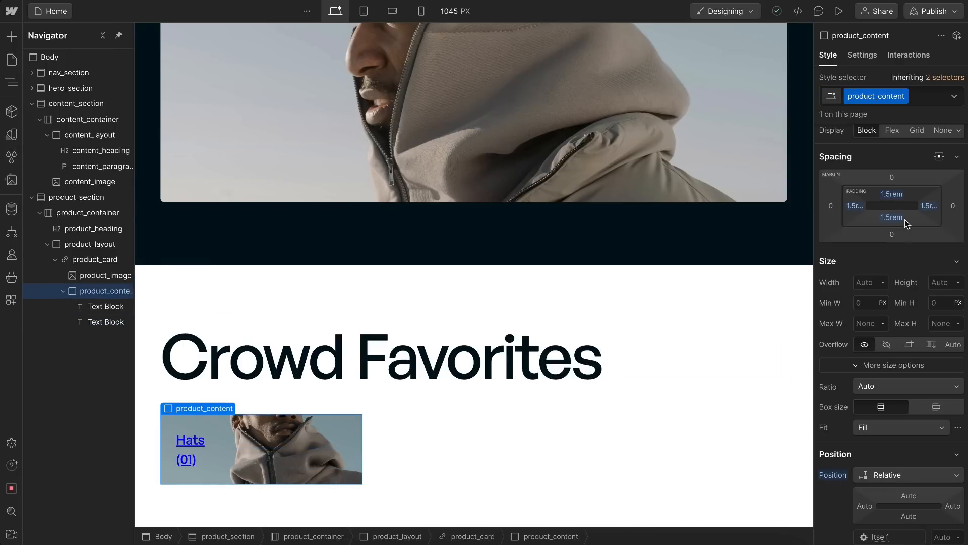
pyautogui.click(892, 131)
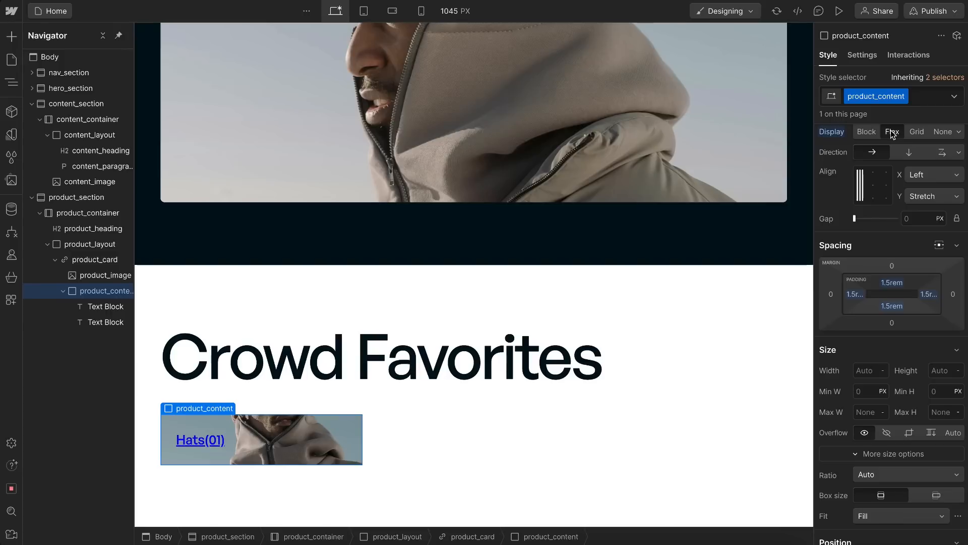
pyautogui.click(860, 198)
pyautogui.click(934, 175)
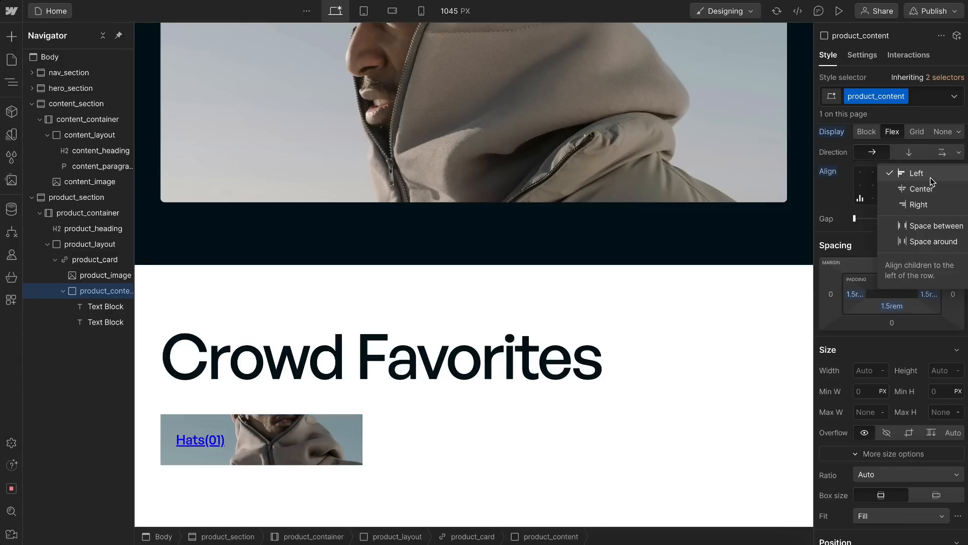
pyautogui.click(921, 231)
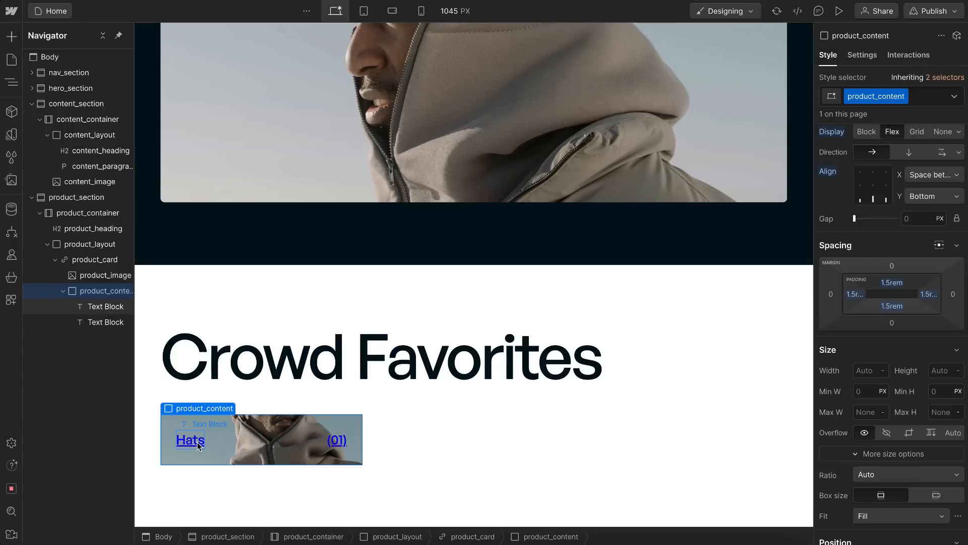
# Step: Remove the underline decoration from the global All Links style, reached through product_card's inherited selectors
pyautogui.click(92, 266)
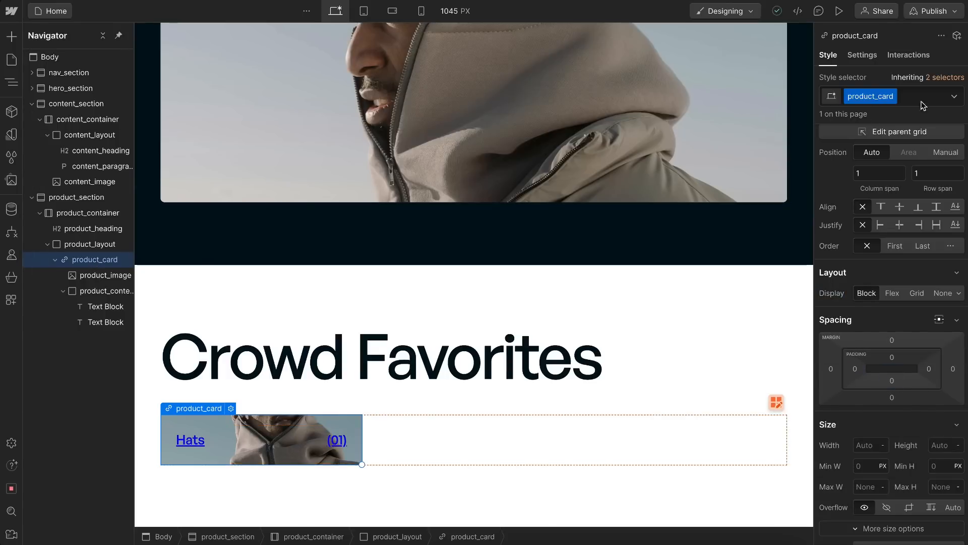
pyautogui.click(945, 81)
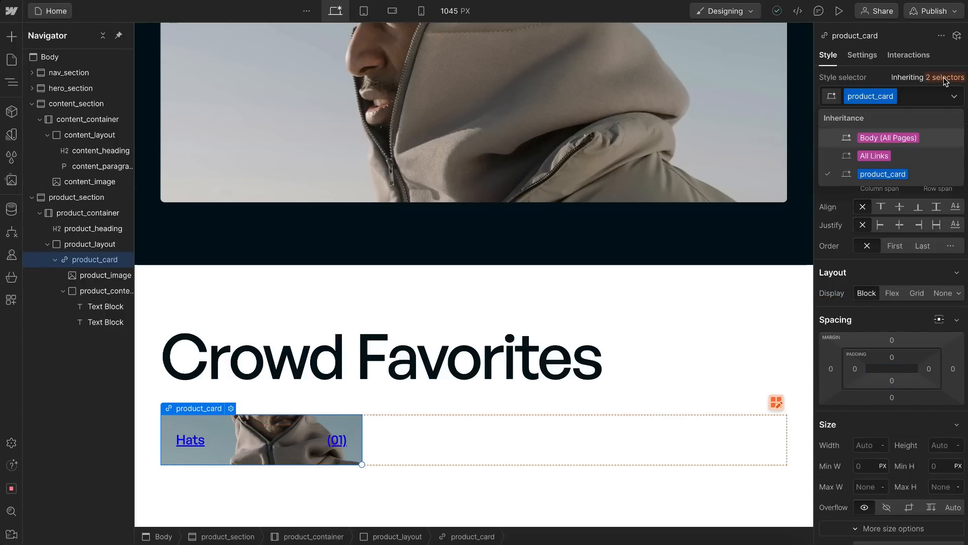
pyautogui.click(877, 156)
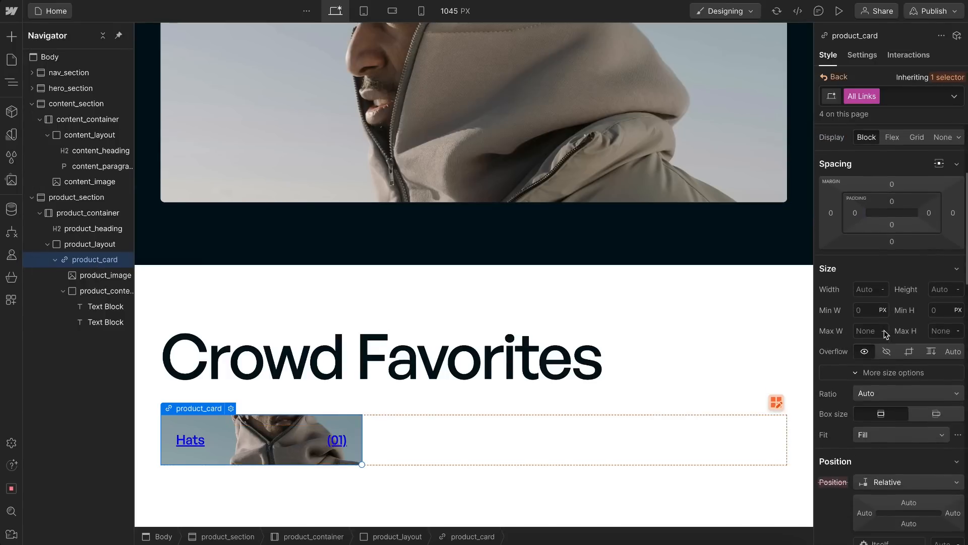
pyautogui.scroll(-8, 886, 334)
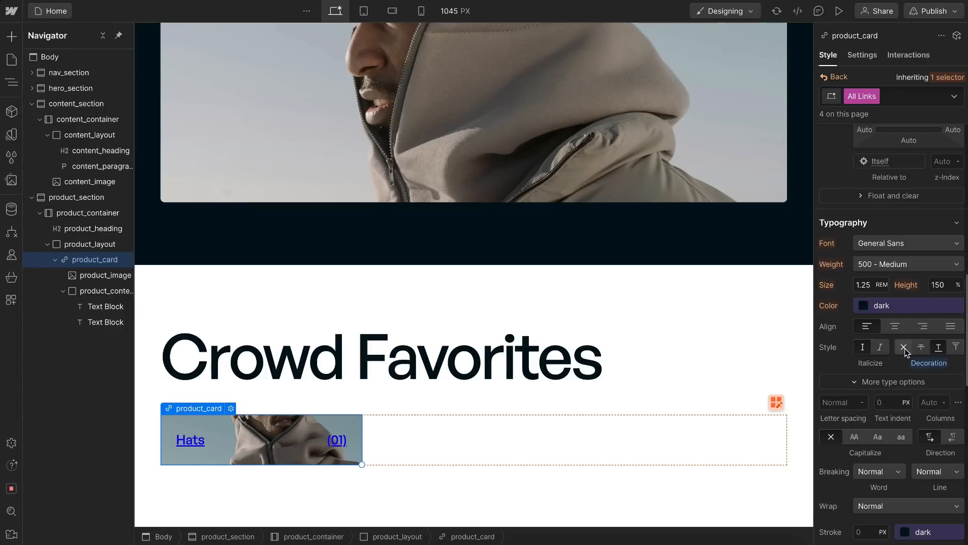
pyautogui.click(905, 349)
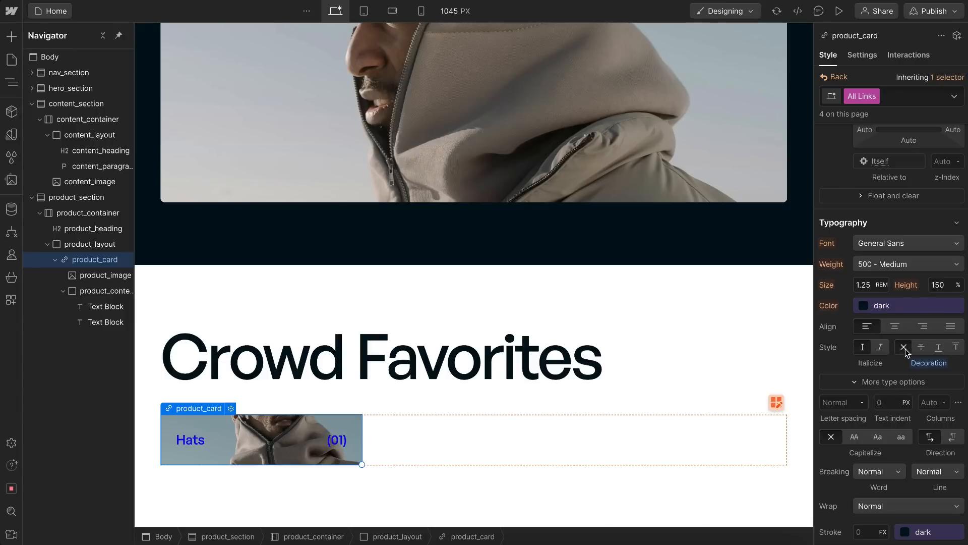
# Step: Set the All Links text color to the custom value inherit and return to the product_card style
pyautogui.click(882, 306)
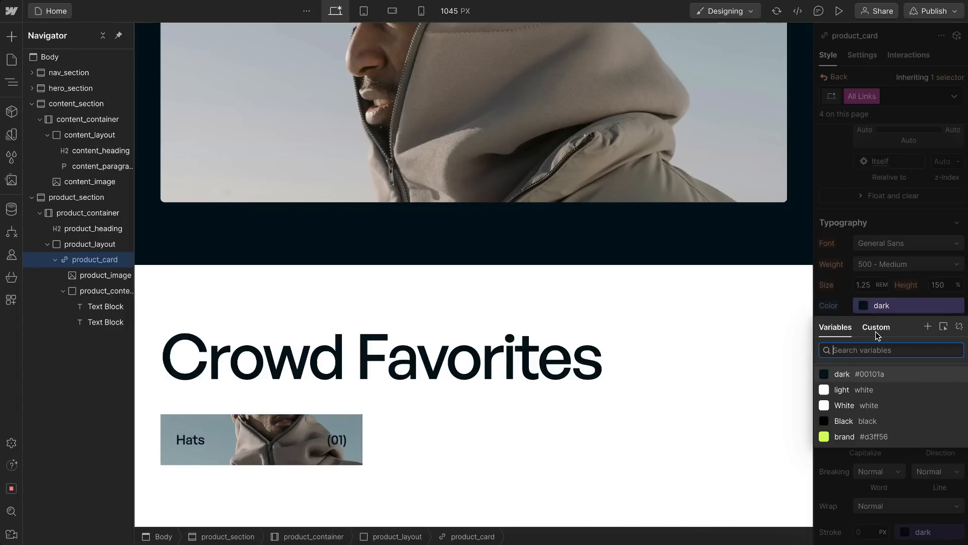
pyautogui.click(876, 327)
pyautogui.write('inherit')
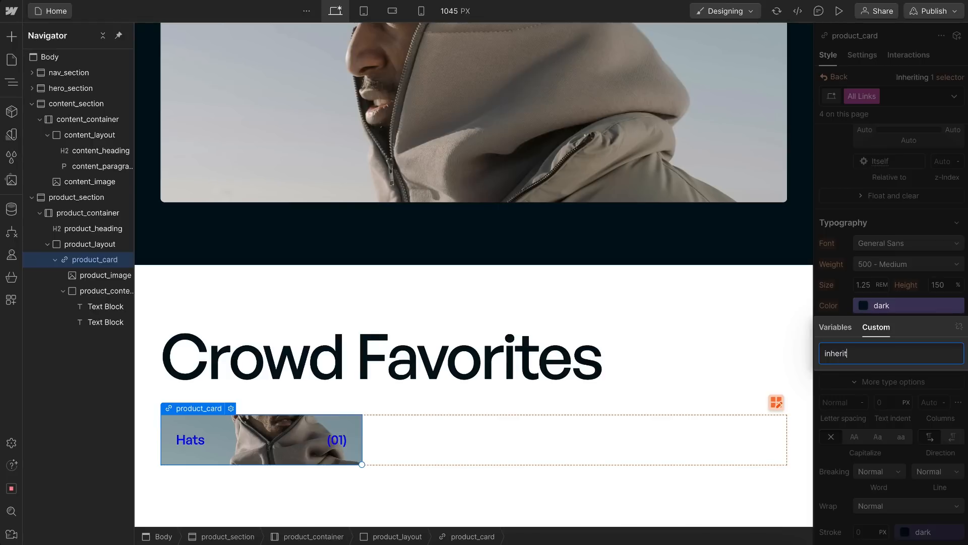
pyautogui.press('Return')
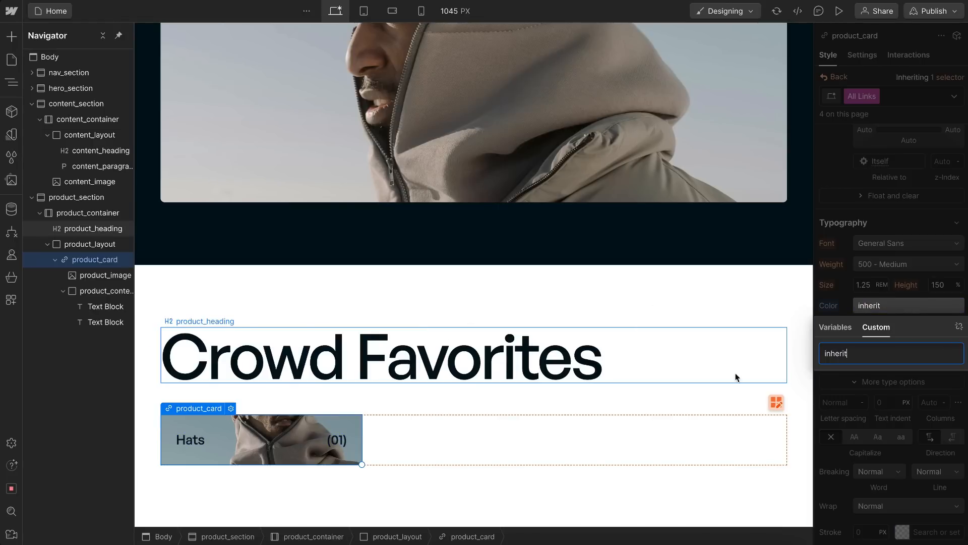
pyautogui.click(867, 402)
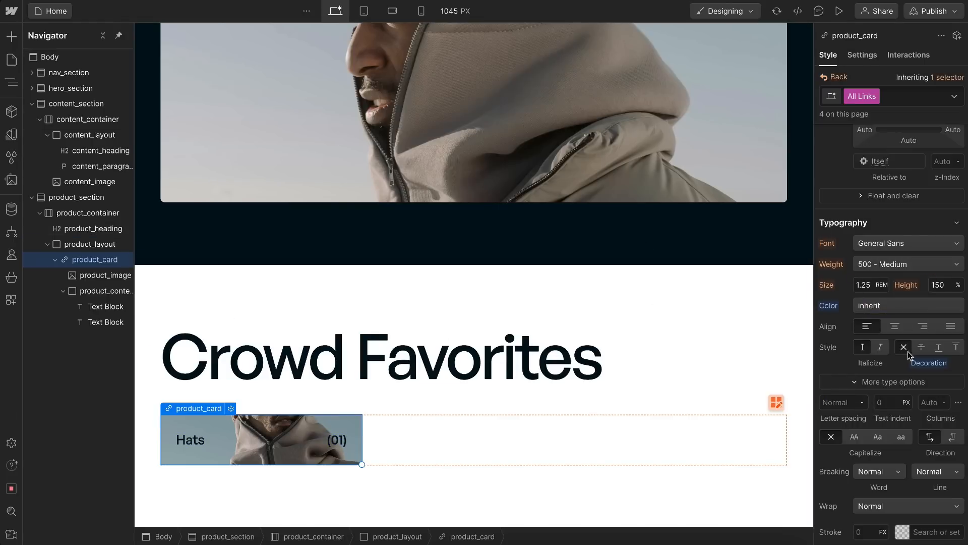
pyautogui.click(836, 78)
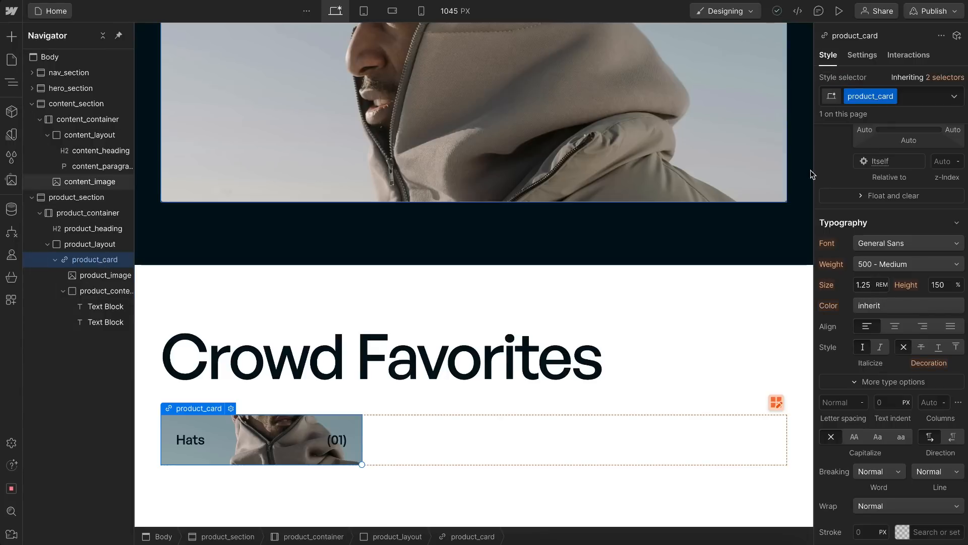
# Step: Add the existing u-theme-dark combo class to product_card
pyautogui.click(912, 98)
pyautogui.write('u-them')
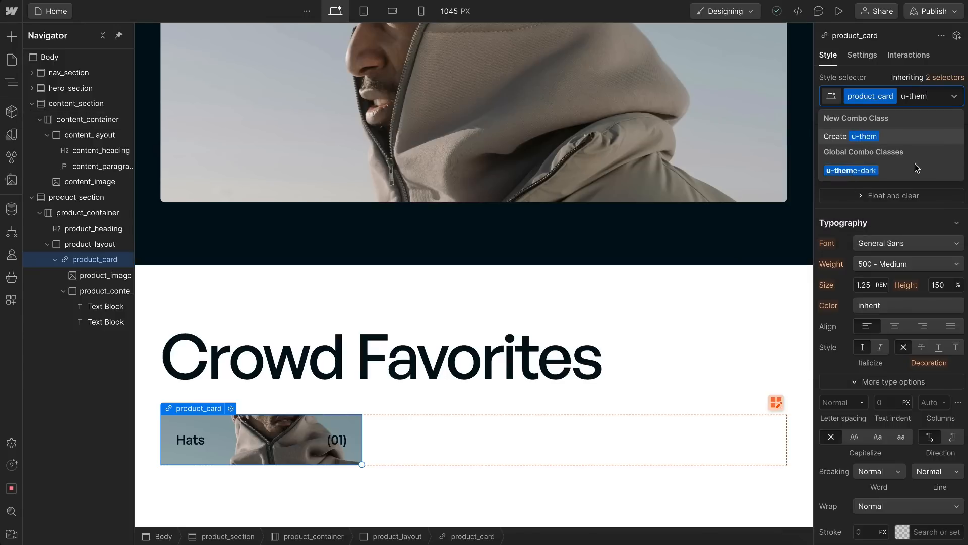
pyautogui.click(880, 170)
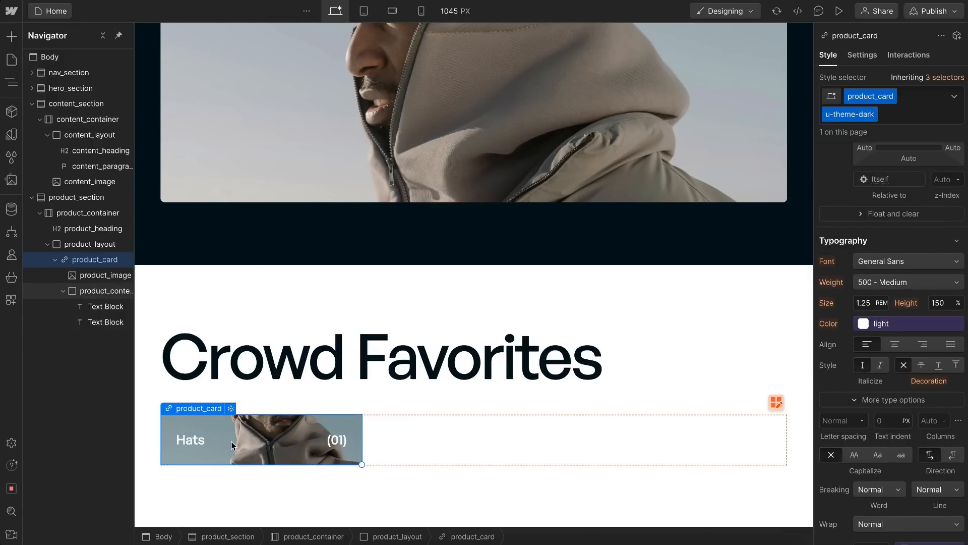
# Step: Delete product_image temporarily to check the dark background behind it, and restore the image
pyautogui.click(100, 276)
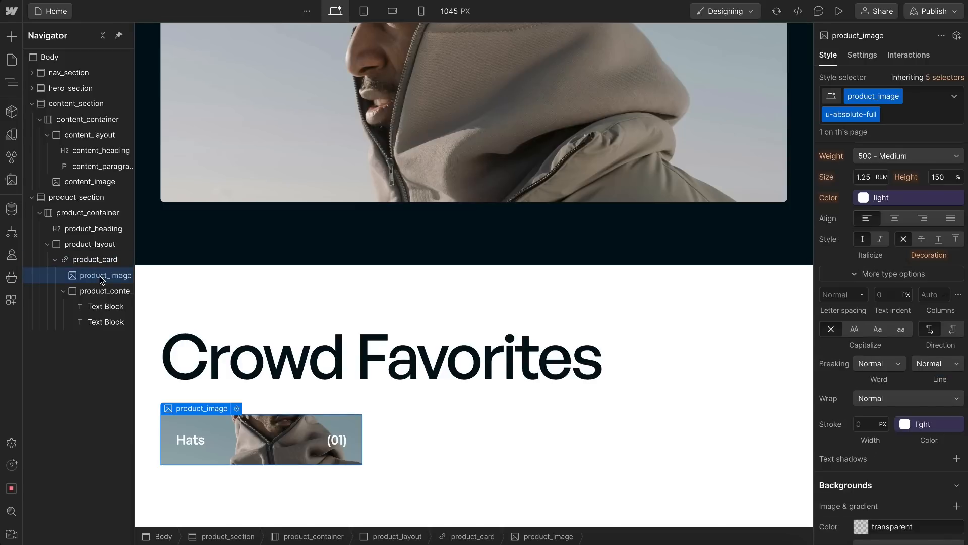
pyautogui.press('Delete')
pyautogui.hotkey('ctrl', 'z')
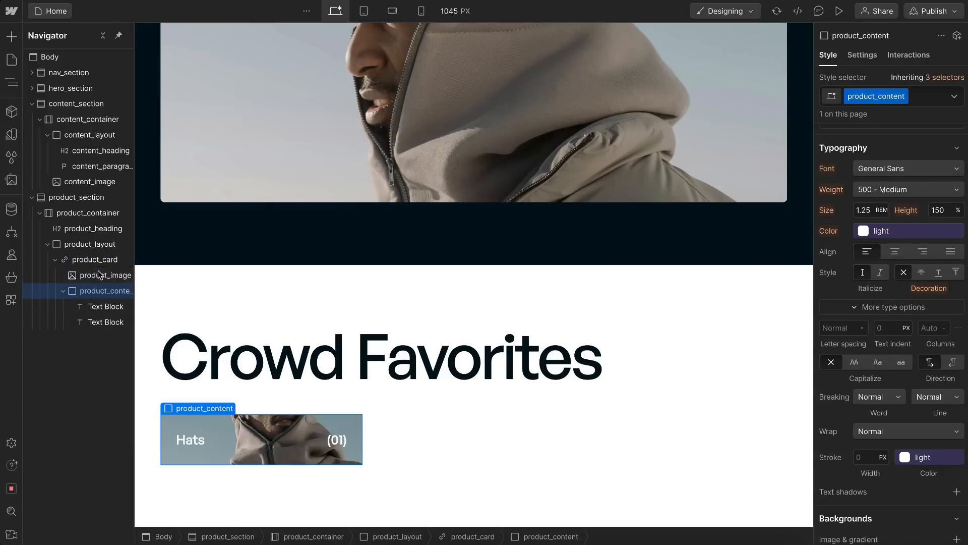
# Step: Apply the radius variable as the border radius on the base product_card class, reached through the card's inherited selectors
pyautogui.click(89, 258)
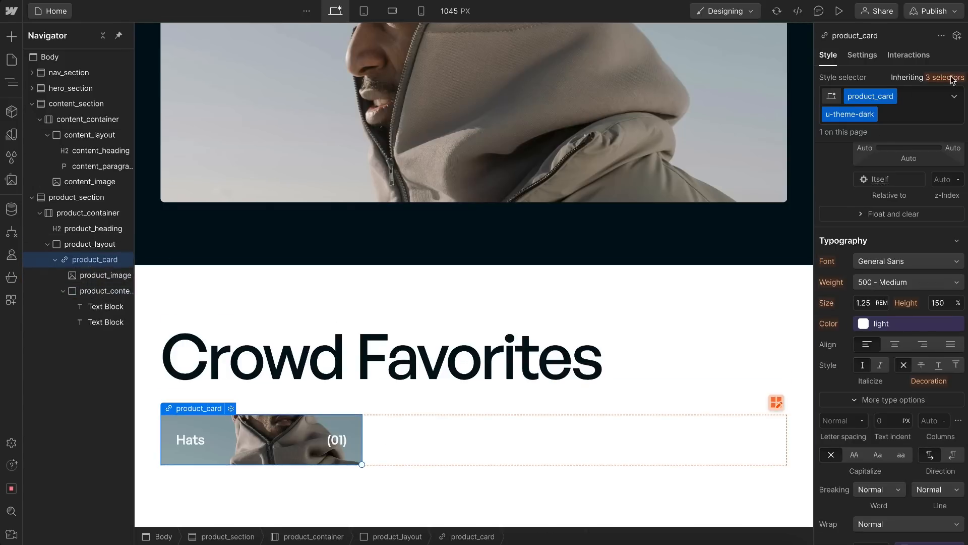
pyautogui.moveTo(950, 80)
pyautogui.click(878, 193)
pyautogui.scroll(-5, 891, 344)
pyautogui.scroll(-7, 891, 344)
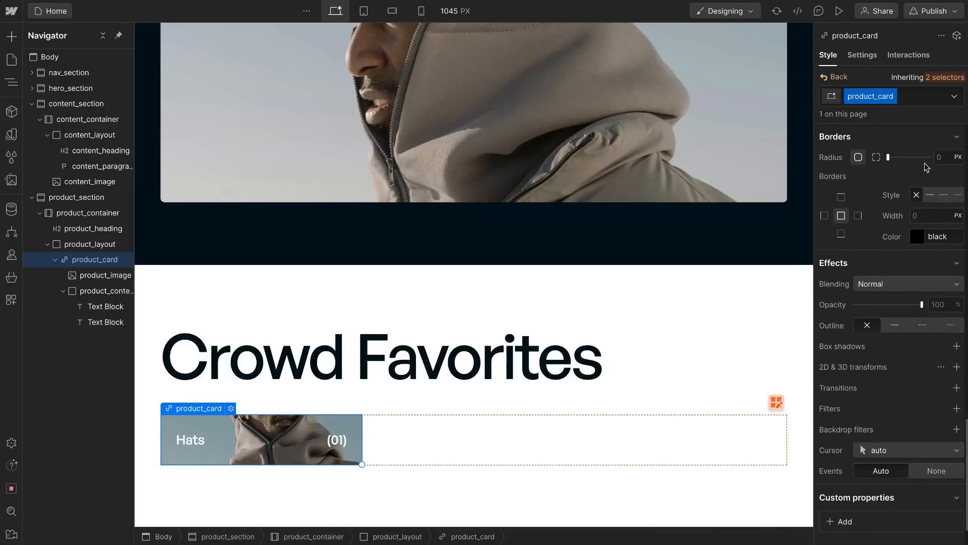
pyautogui.click(935, 151)
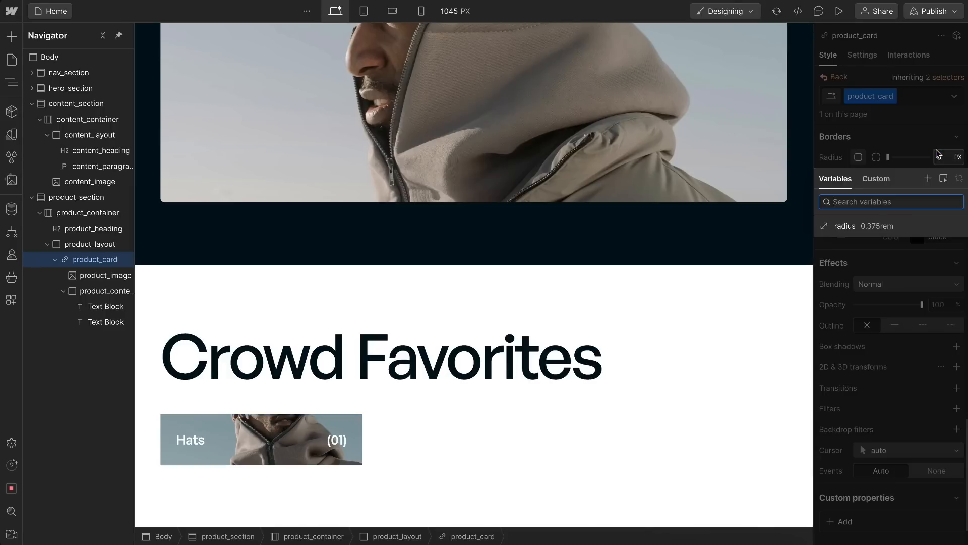
pyautogui.click(854, 224)
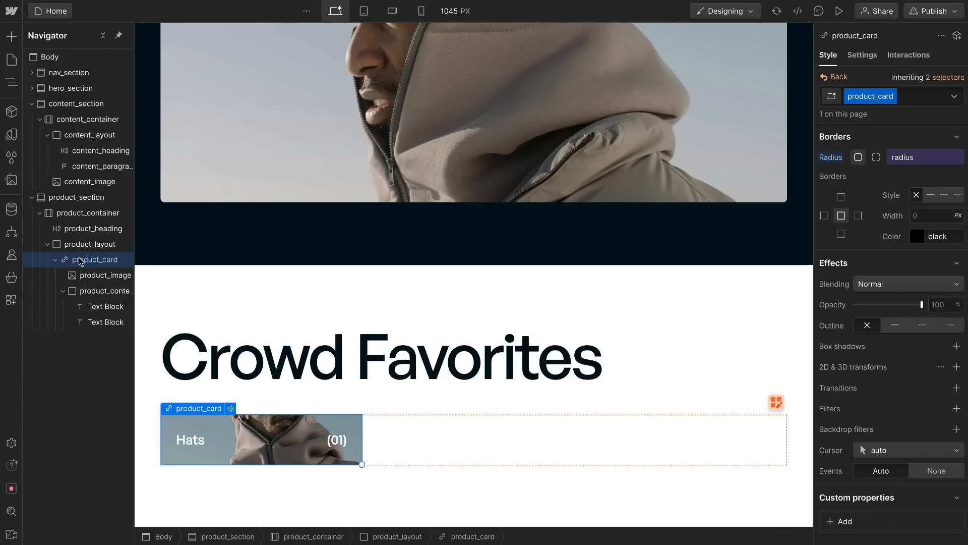
# Step: Remove product_image briefly to inspect the card's rounded corners, and undo the removal
pyautogui.click(91, 275)
pyautogui.press('Delete')
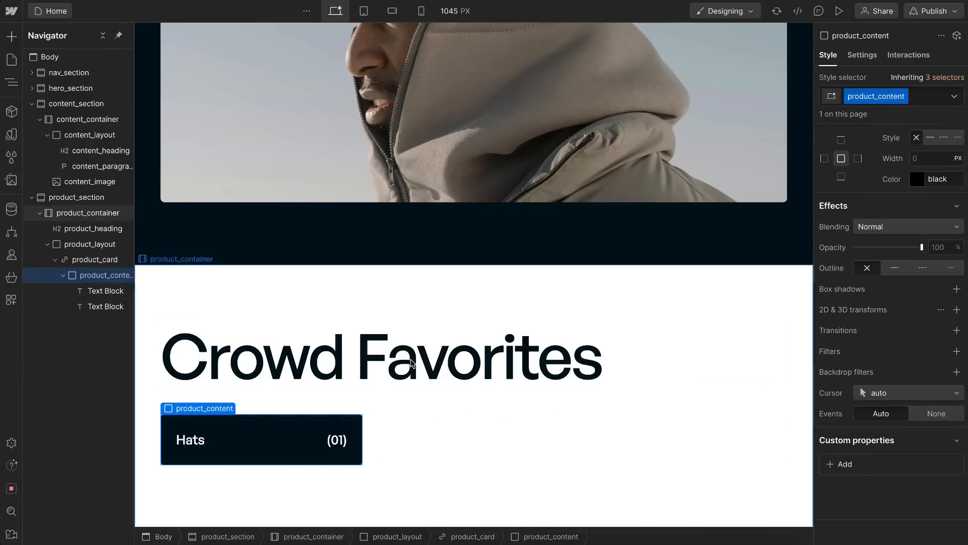
pyautogui.click(503, 379)
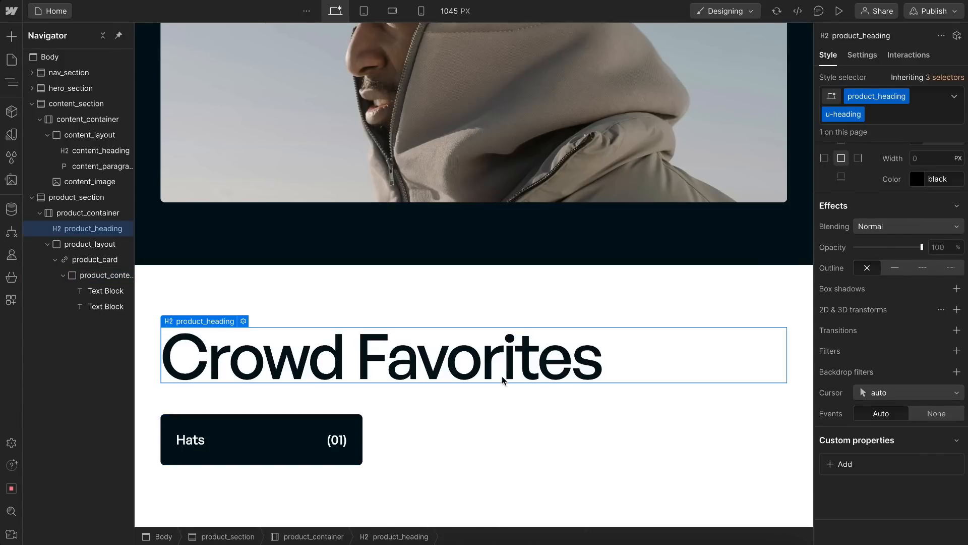
pyautogui.hotkey('ctrl', 'z')
# Step: Set Overflow to Hidden on the base product_card class, reached through its inherited selectors, and check the image's clipped corners
pyautogui.click(92, 259)
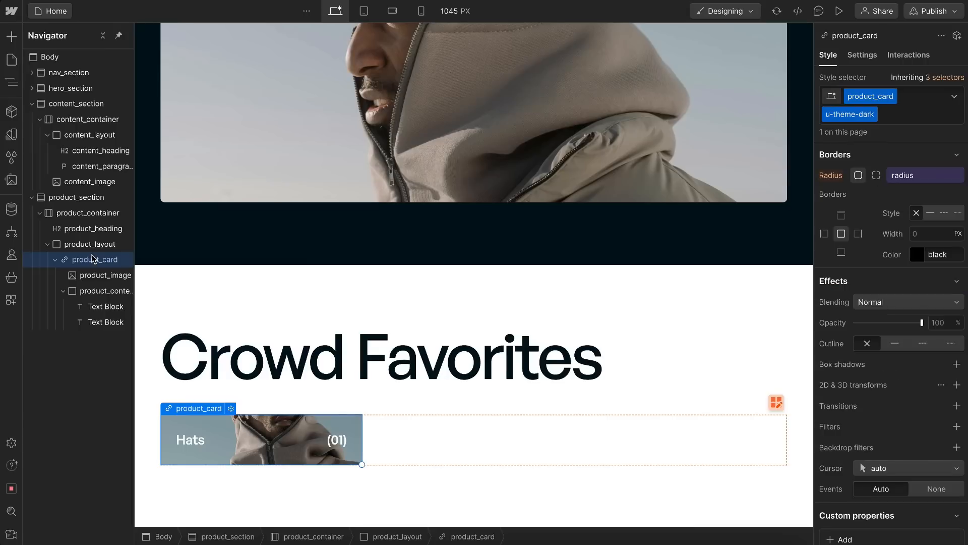
pyautogui.click(946, 78)
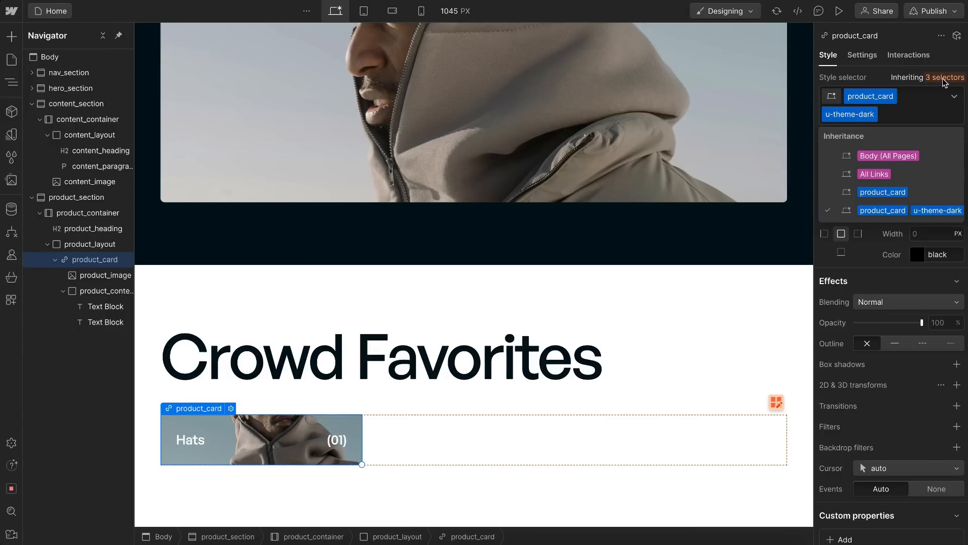
pyautogui.click(882, 192)
pyautogui.scroll(10, 883, 198)
pyautogui.scroll(10, 883, 198)
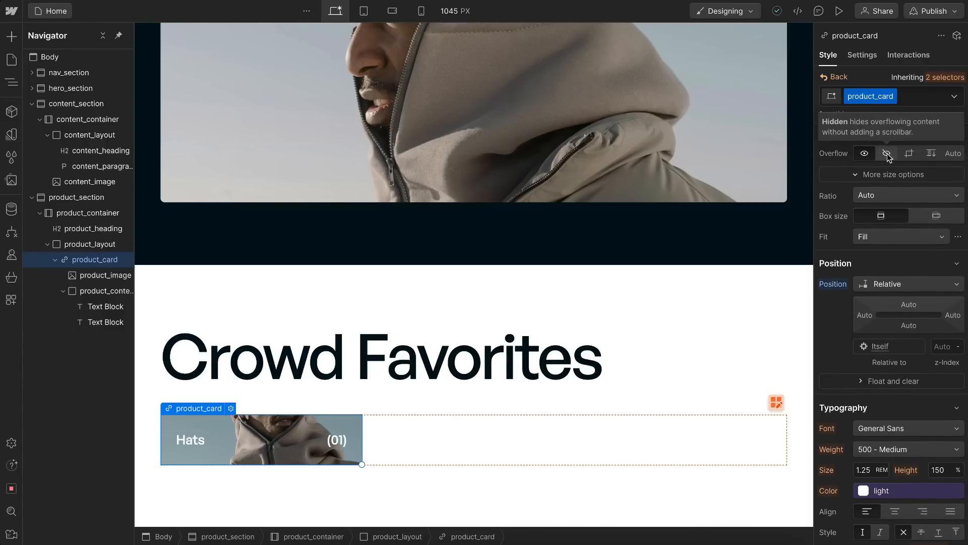
pyautogui.click(887, 154)
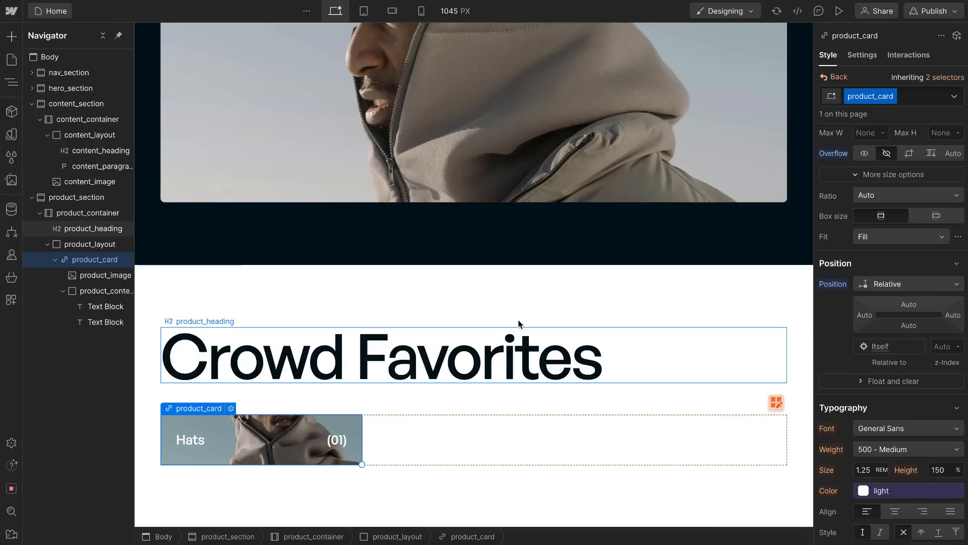
pyautogui.click(396, 369)
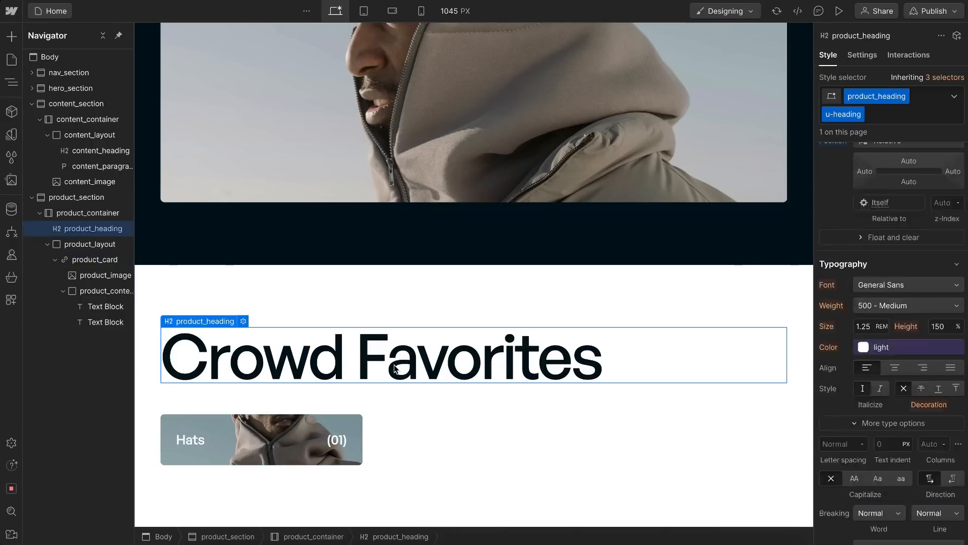
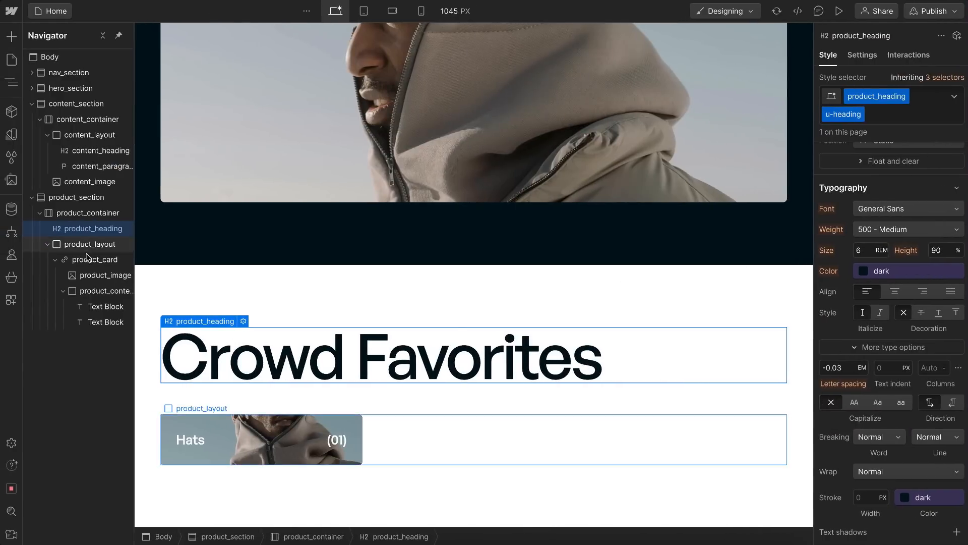
# Step: Set a custom aspect ratio of 4.4 : 4 on the base product_card class, reached through the card's inherited selectors
pyautogui.click(92, 260)
pyautogui.click(942, 78)
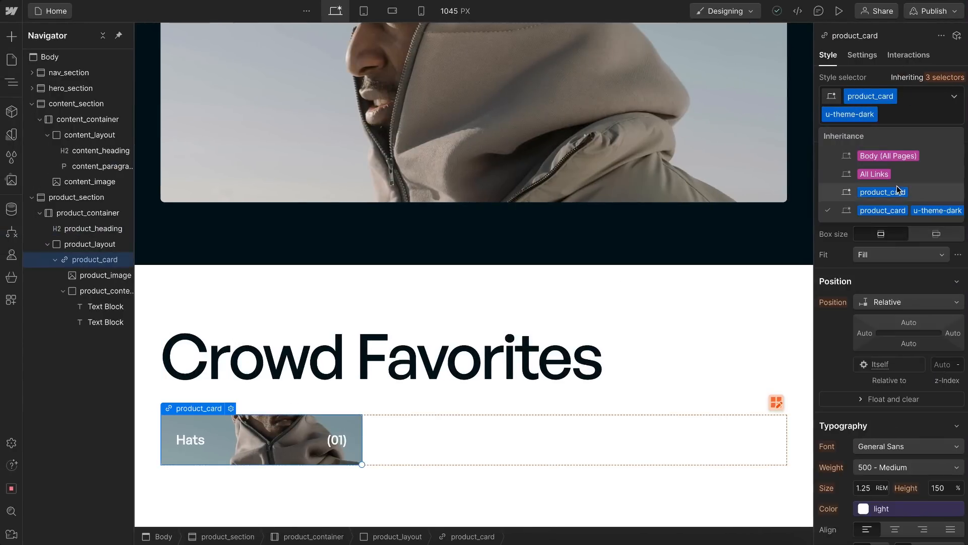
pyautogui.click(884, 192)
pyautogui.scroll(-1, 876, 277)
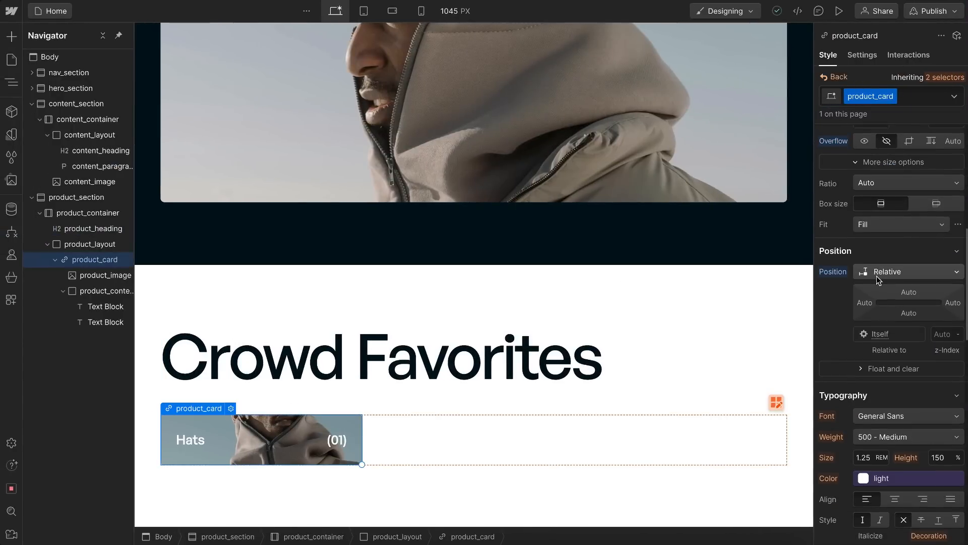
pyautogui.click(887, 187)
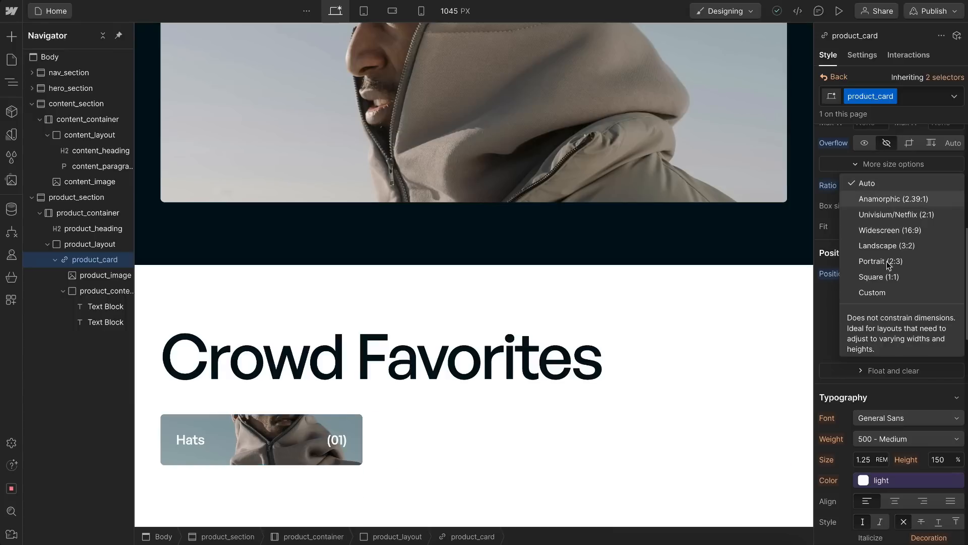
pyautogui.click(872, 292)
pyautogui.click(875, 208)
pyautogui.write('4.4')
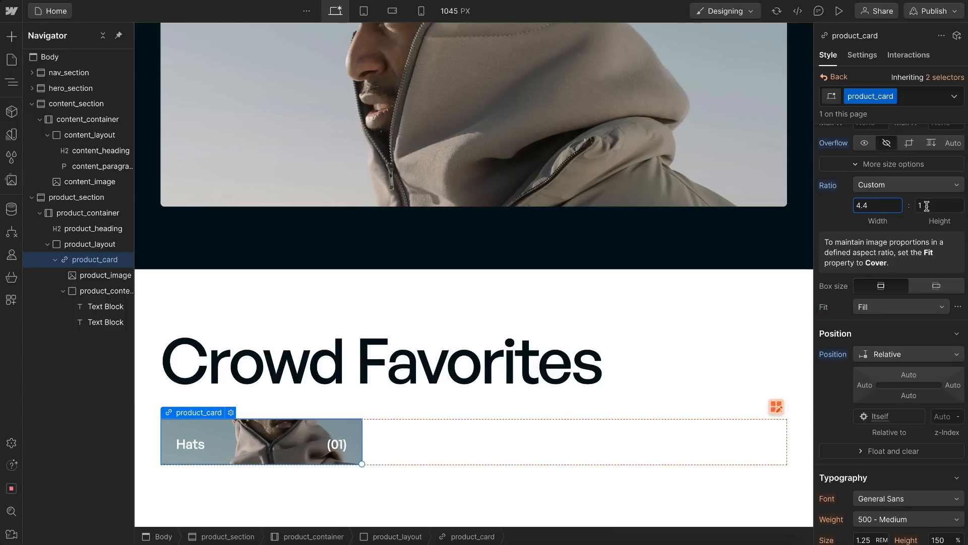
pyautogui.click(927, 205)
pyautogui.write('4')
pyautogui.scroll(-3, 540, 372)
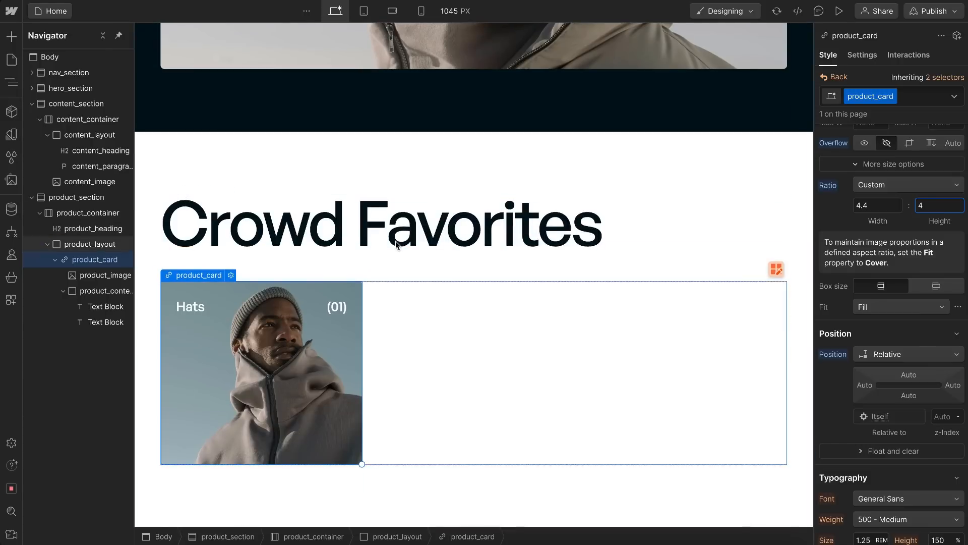
# Step: Set the height of product_content inside the product card to 100%
pyautogui.click(273, 315)
pyautogui.click(272, 315)
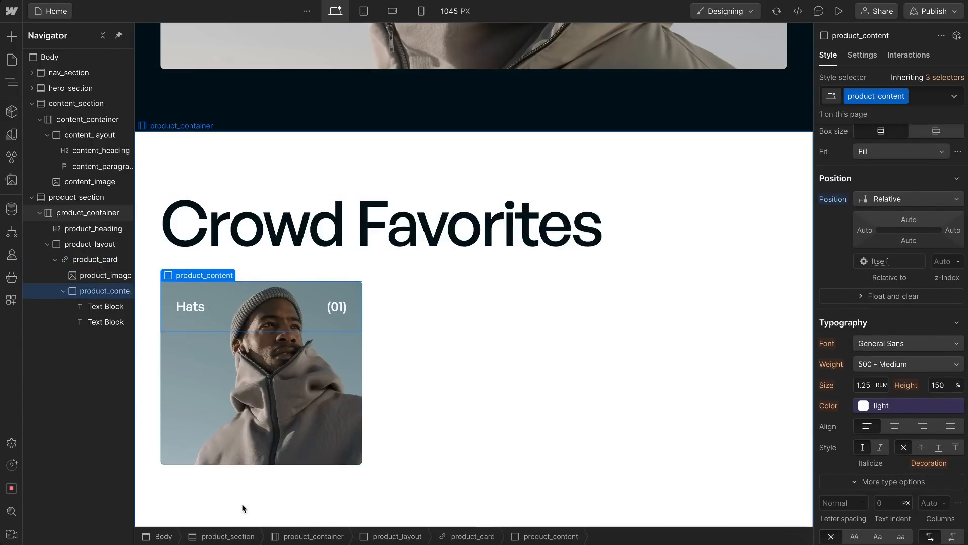
pyautogui.click(201, 310)
pyautogui.click(236, 299)
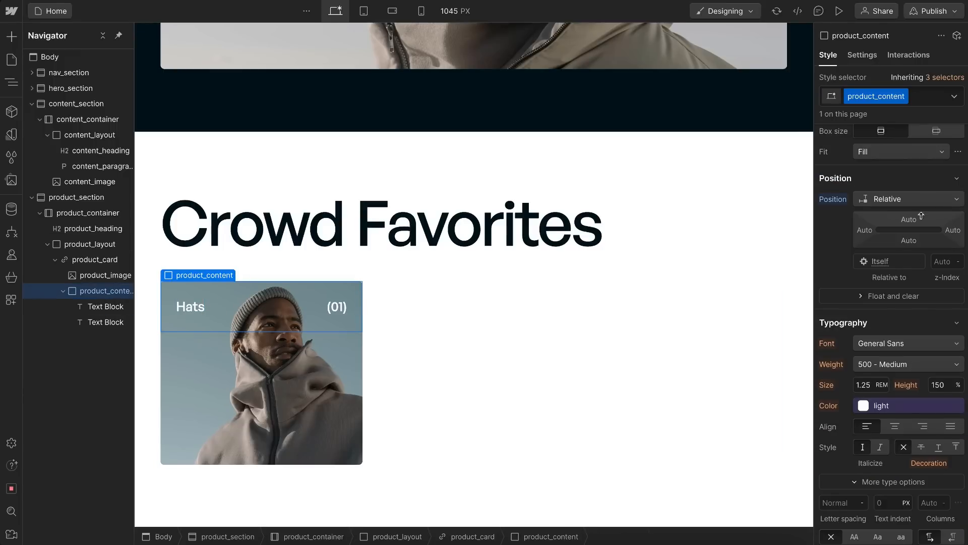
pyautogui.scroll(4, 910, 197)
pyautogui.click(950, 176)
pyautogui.write('10')
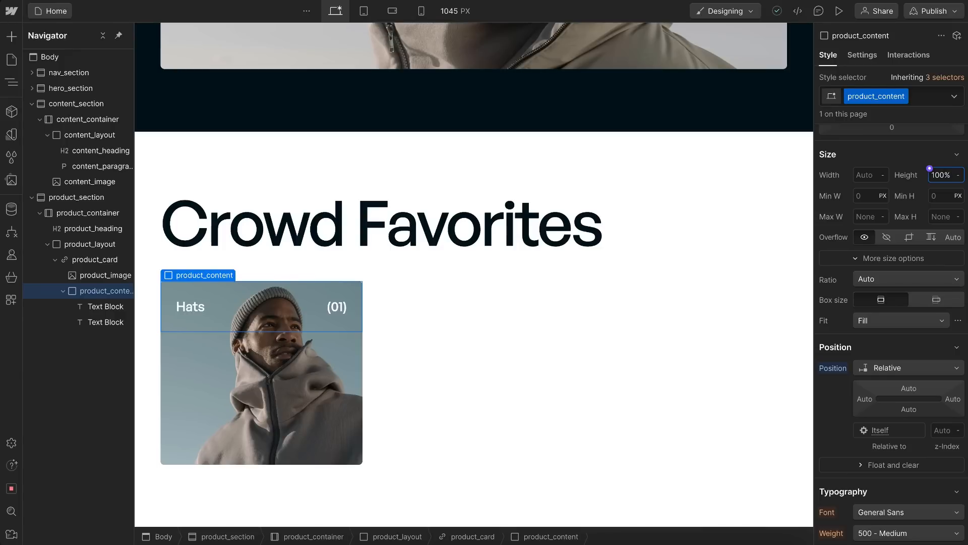
pyautogui.write('0%')
pyautogui.press('Return')
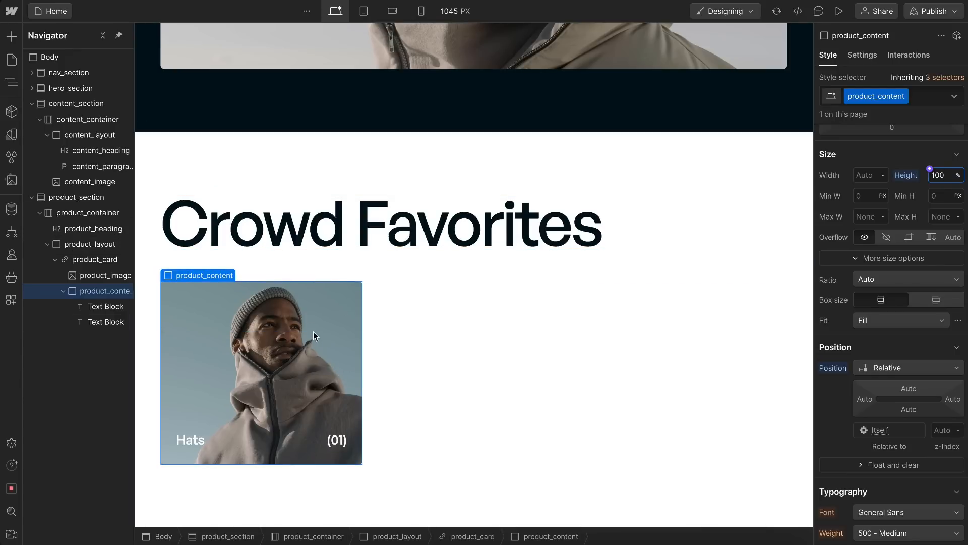
# Step: Collapse the finished product_card and duplicate it twice to fill the three-column product_layout grid
pyautogui.click(71, 261)
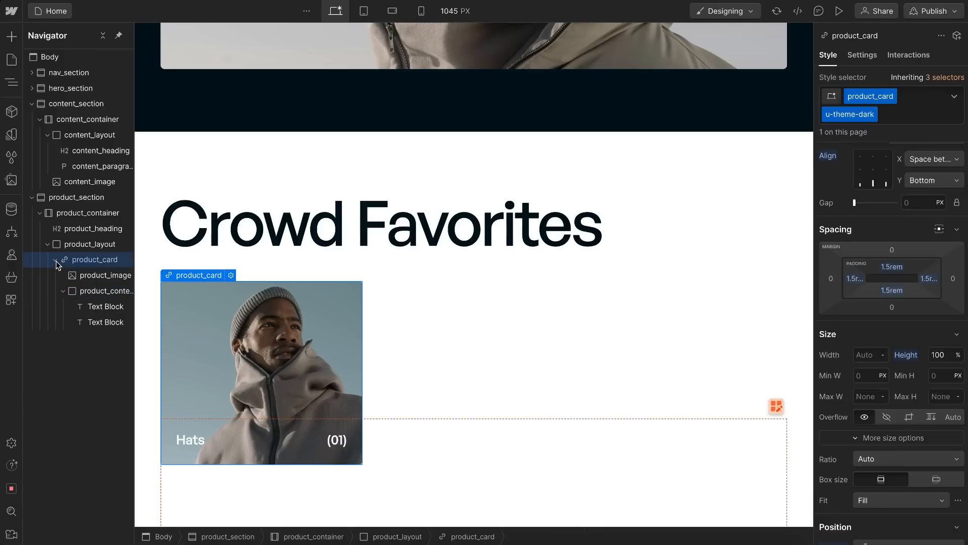
pyautogui.click(56, 259)
pyautogui.hotkey('ctrl', 'd')
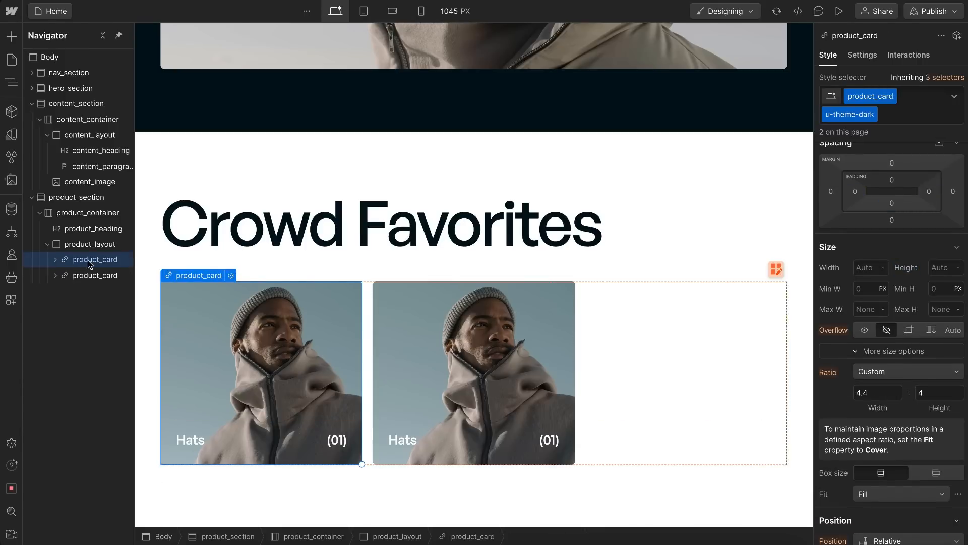
pyautogui.hotkey('ctrl', 'd')
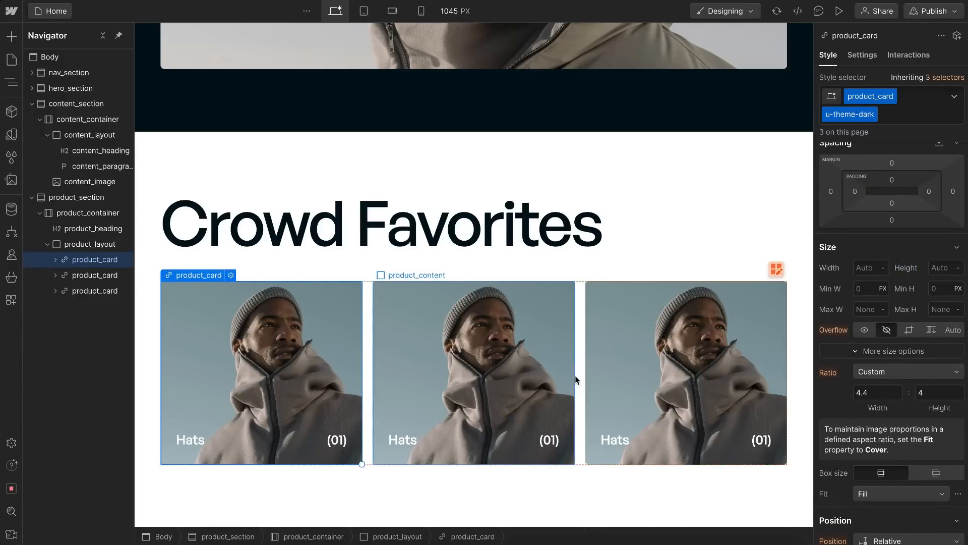
# Step: Set the product_layout grid to 1 column on the mobile landscape breakpoint, check mobile portrait, and return to the desktop breakpoint
pyautogui.click(369, 16)
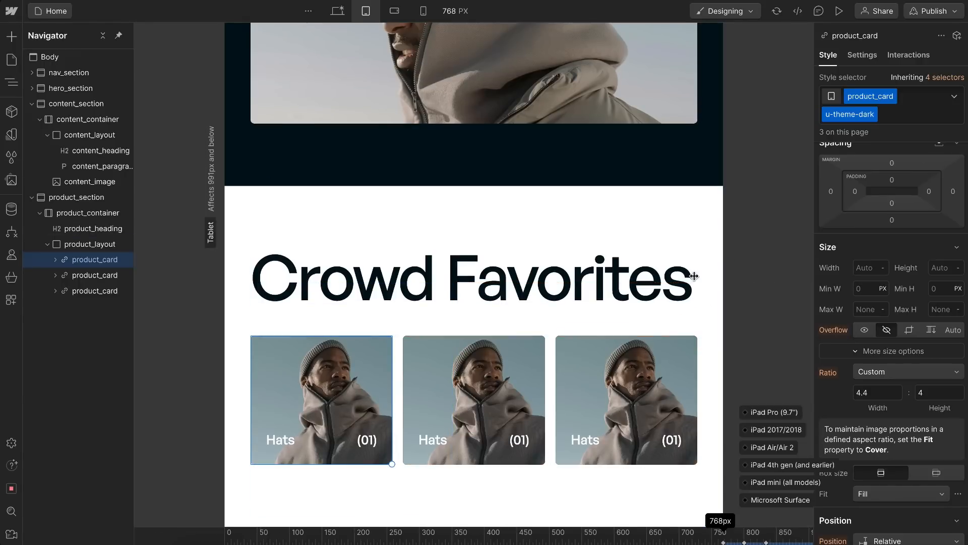
pyautogui.moveTo(670, 278)
pyautogui.mouseDown()
pyautogui.moveTo(767, 275)
pyautogui.moveTo(698, 292)
pyautogui.moveTo(653, 279)
pyautogui.mouseUp()
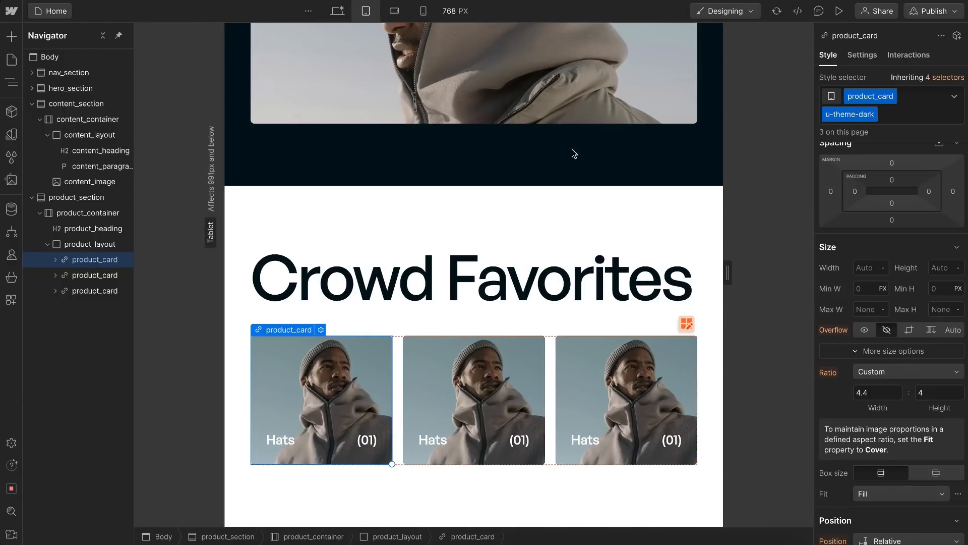
pyautogui.click(396, 12)
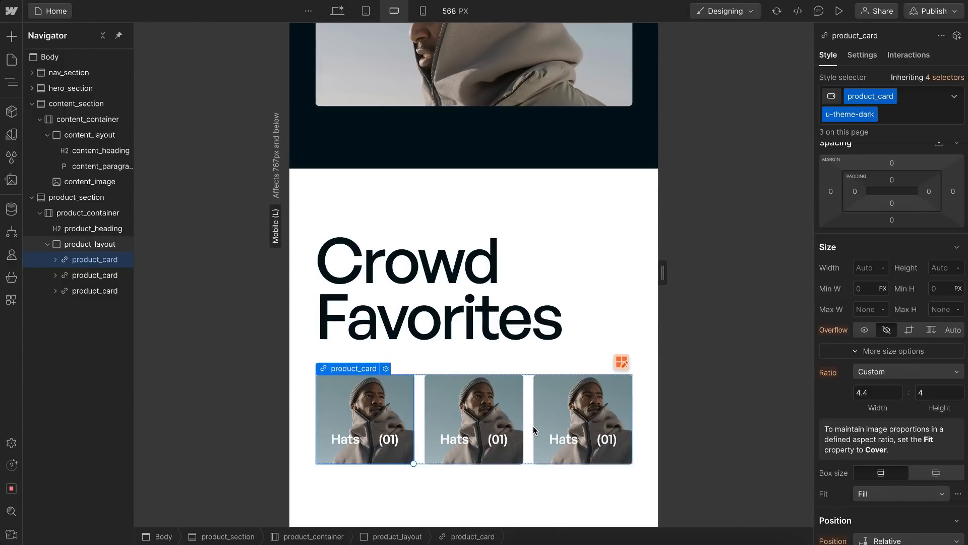
pyautogui.click(531, 396)
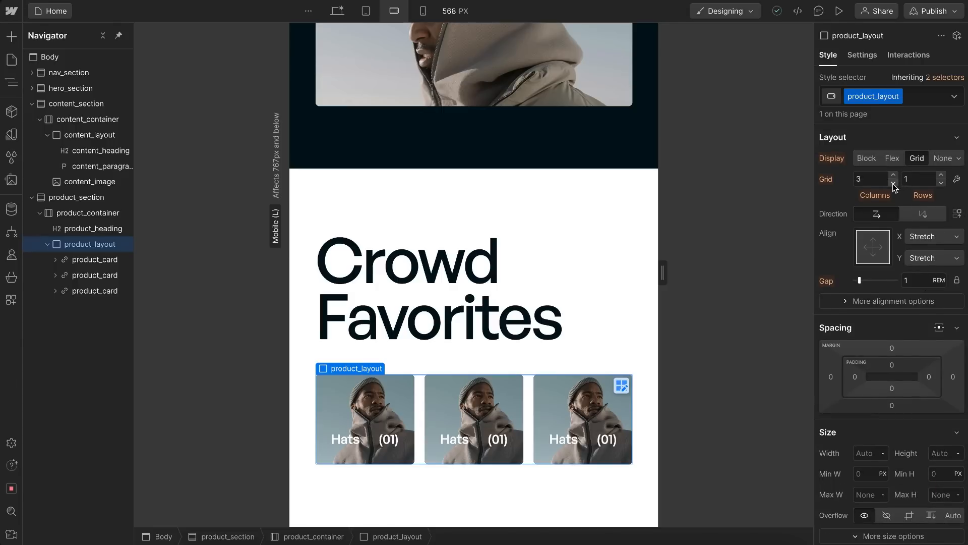
pyautogui.click(893, 183)
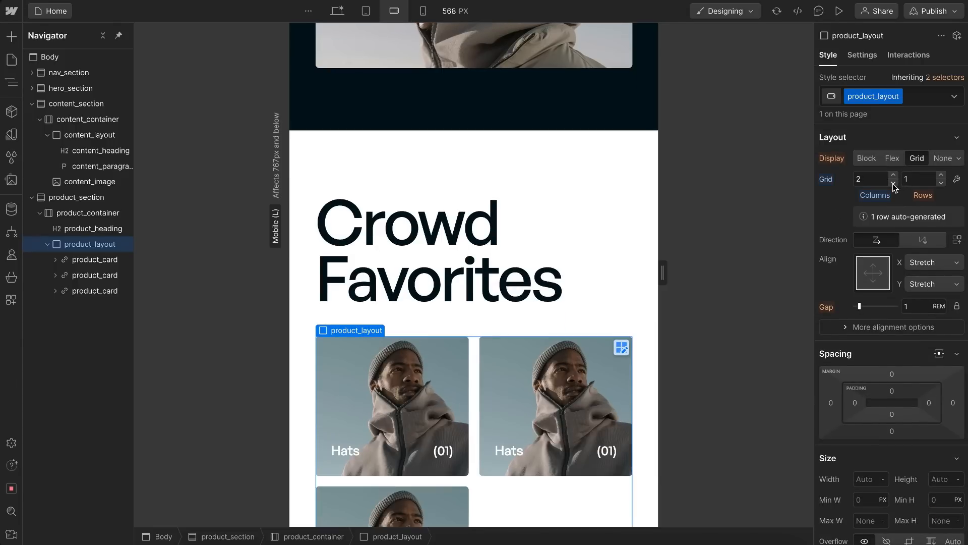
pyautogui.click(892, 184)
pyautogui.scroll(-10, 532, 174)
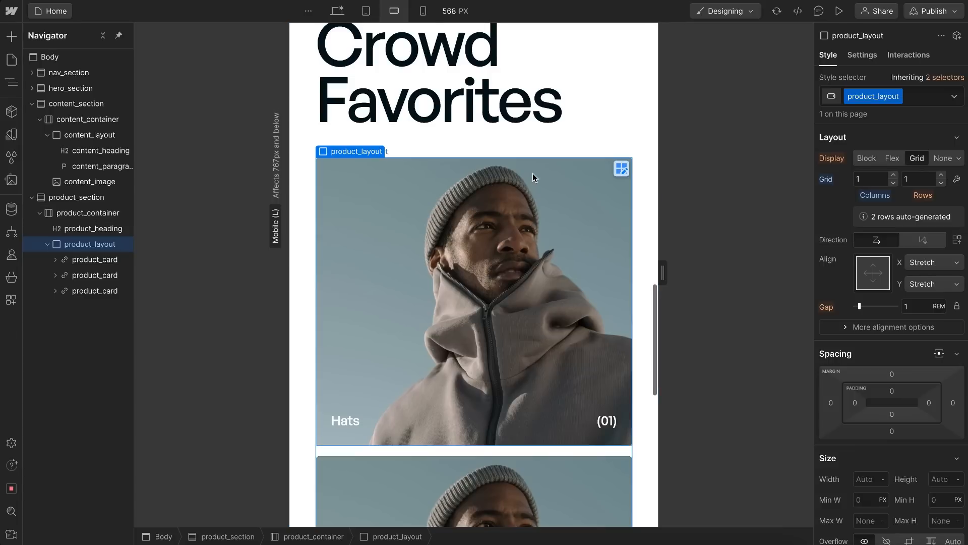
pyautogui.scroll(-3, 533, 174)
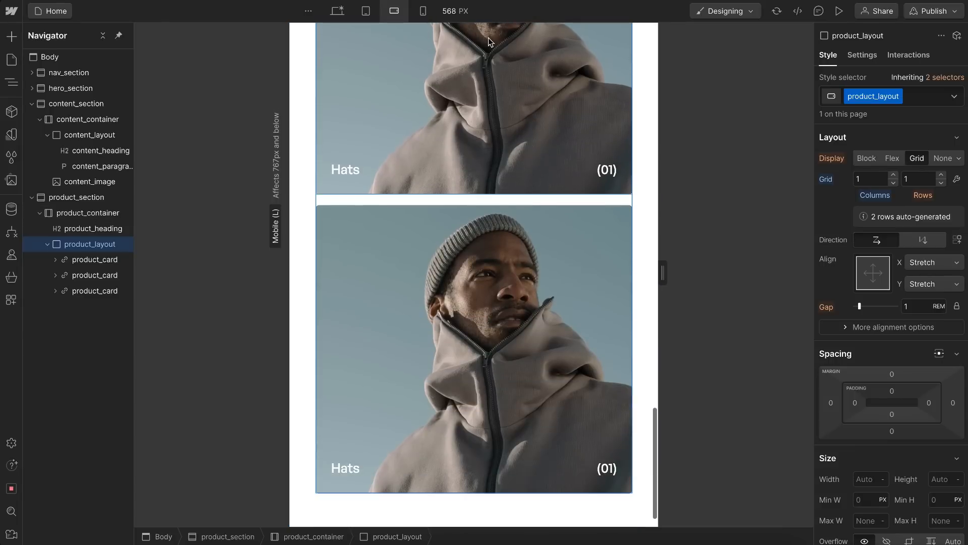
pyautogui.click(423, 11)
pyautogui.scroll(4, 483, 195)
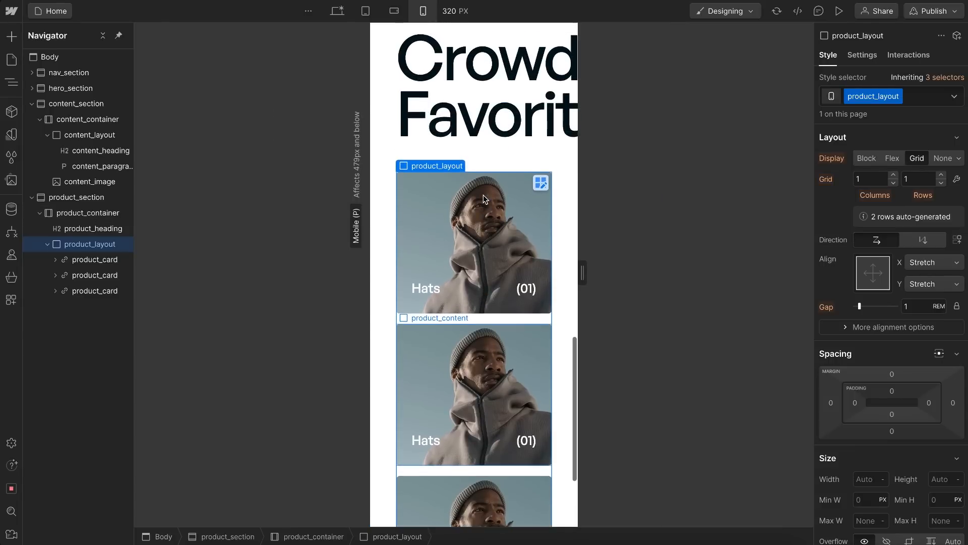
pyautogui.click(337, 10)
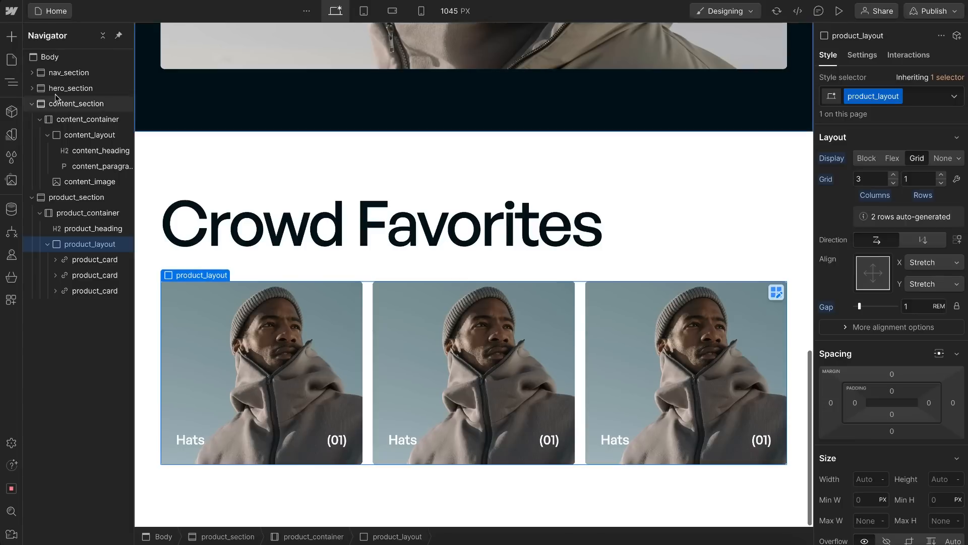
# Step: Collapse content_section and product_section, and add a new Section element at the end of the Body
pyautogui.click(32, 104)
pyautogui.click(32, 119)
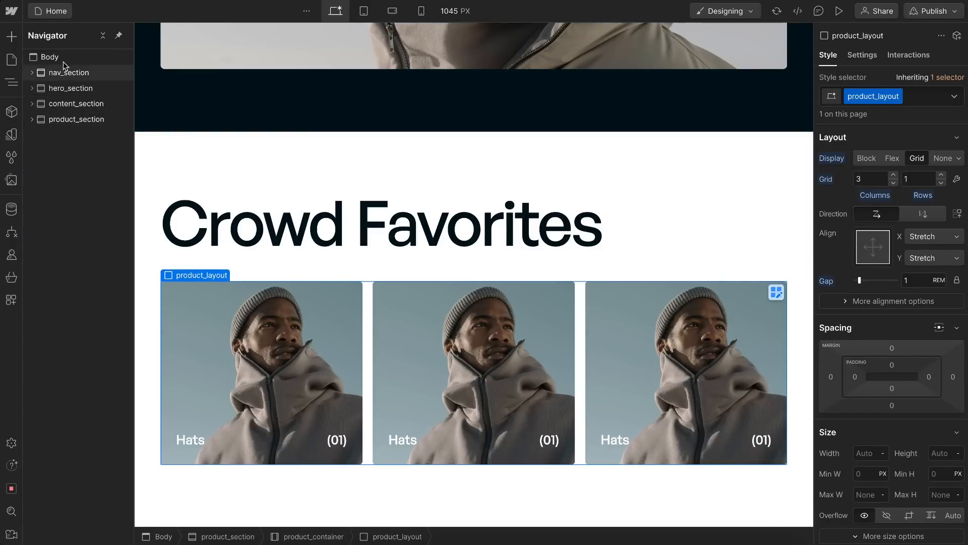
pyautogui.click(63, 60)
pyautogui.hotkey('ctrl', 'e')
pyautogui.write('sec')
pyautogui.press('Return')
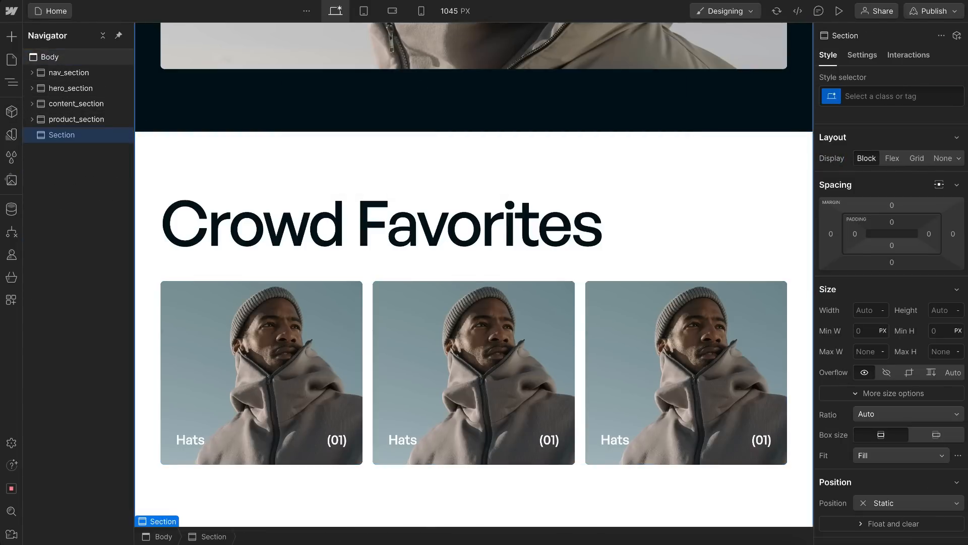
# Step: Set the new section's HTML tag to Footer and give it the class footer_section
pyautogui.click(863, 56)
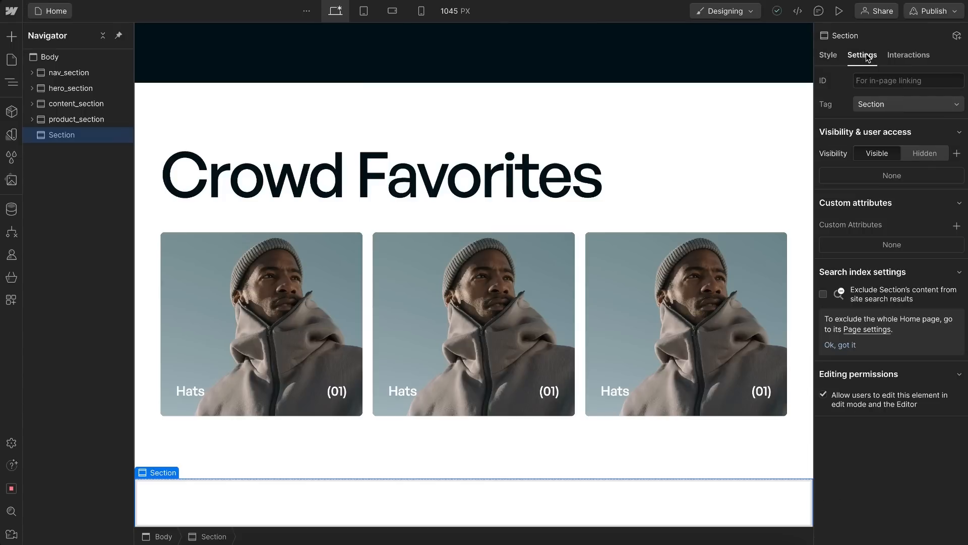
pyautogui.click(876, 100)
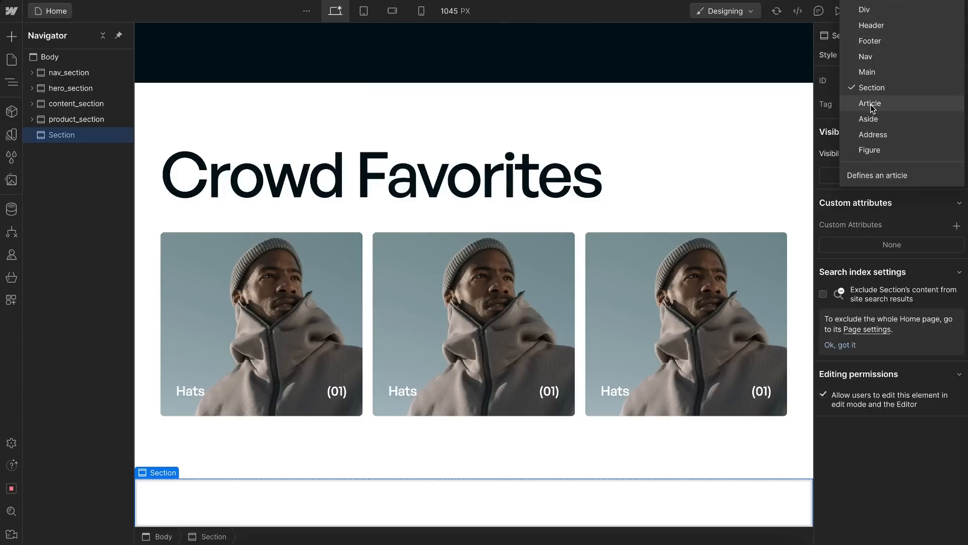
pyautogui.click(878, 42)
pyautogui.press('s')
pyautogui.hotkey('ctrl', 'Return')
pyautogui.write('footer_section')
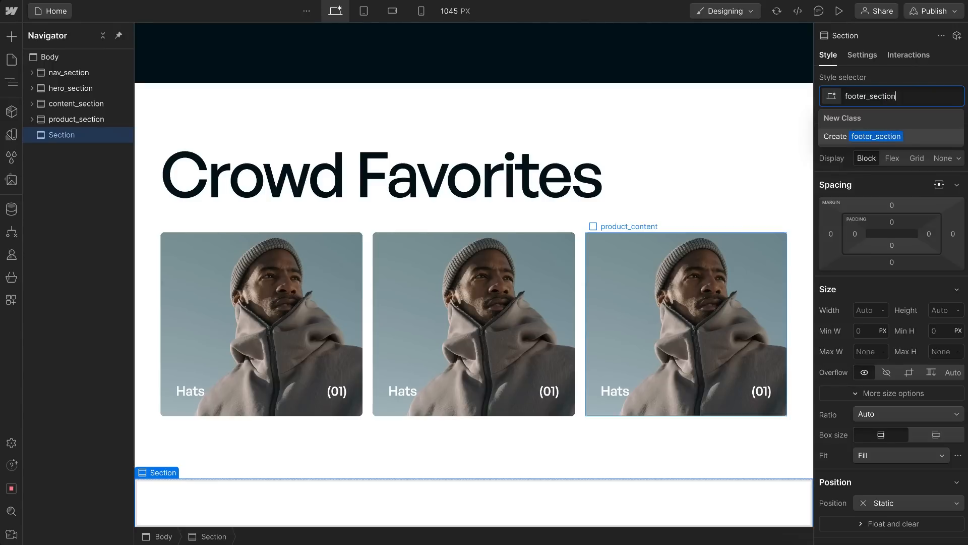
pyautogui.press('Return')
# Step: Add a Container inside footer_section and give it the classes footer_container and u-container
pyautogui.hotkey('ctrl', 'k')
pyautogui.write('con')
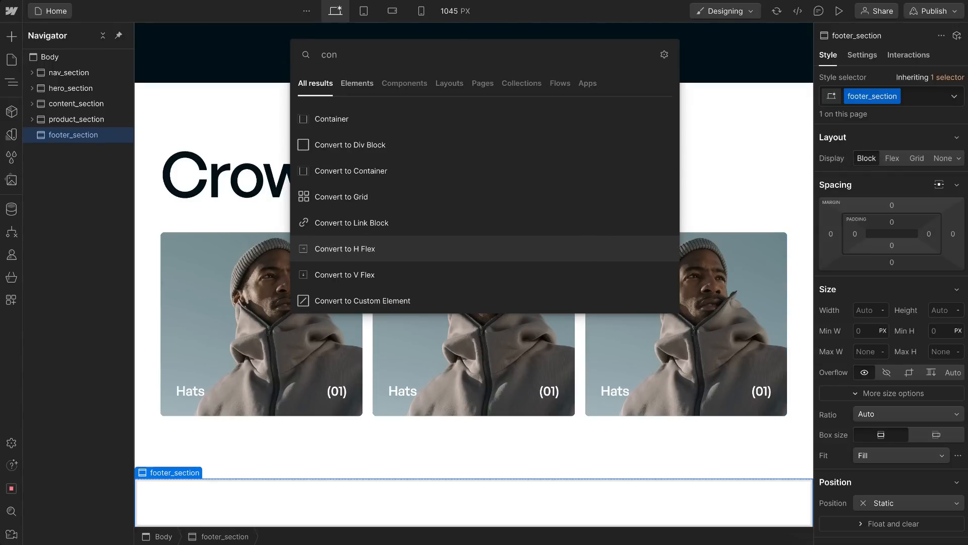
pyautogui.click(504, 117)
pyautogui.hotkey('ctrl', 'Return')
pyautogui.write('footer_container')
pyautogui.press('Return')
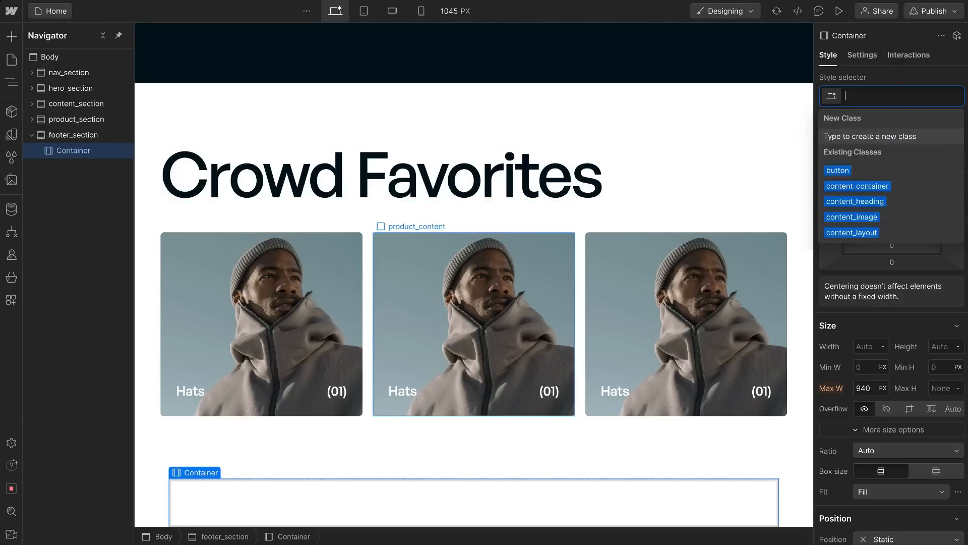
pyautogui.write('u-con')
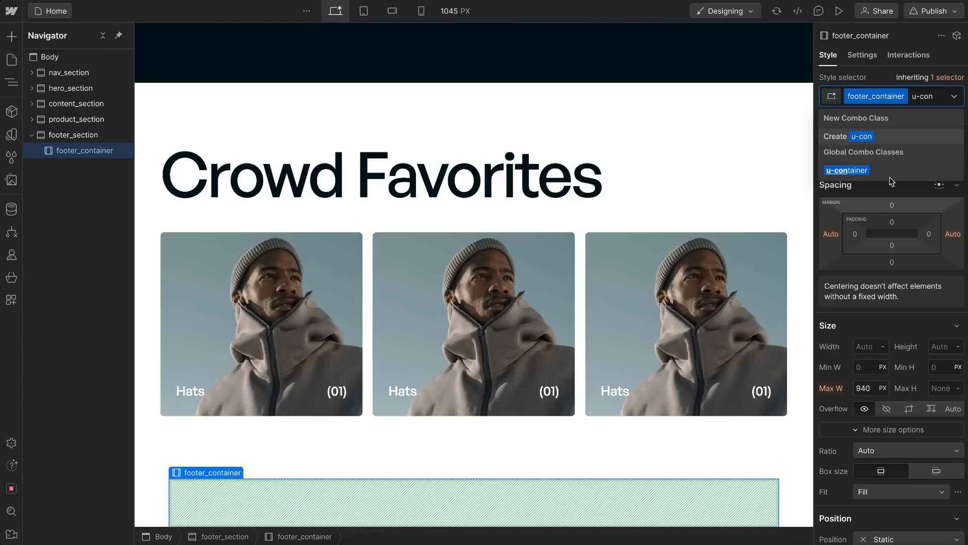
pyautogui.click(870, 171)
pyautogui.scroll(-2, 446, 337)
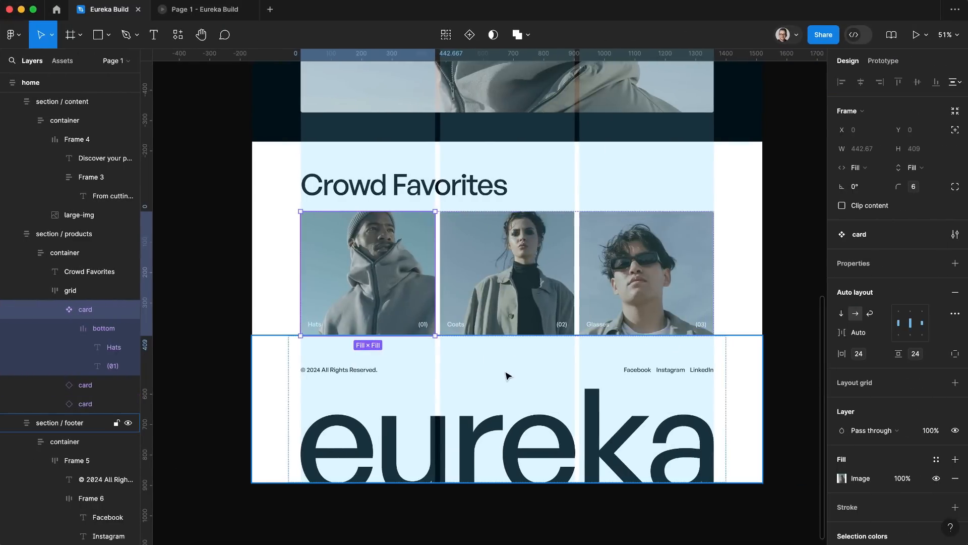
# Step: Examine the footer's copyright and links row in Figma, and add a Div Block with class footer_layout inside footer_container in Webflow
pyautogui.click(507, 375)
pyautogui.click(454, 377)
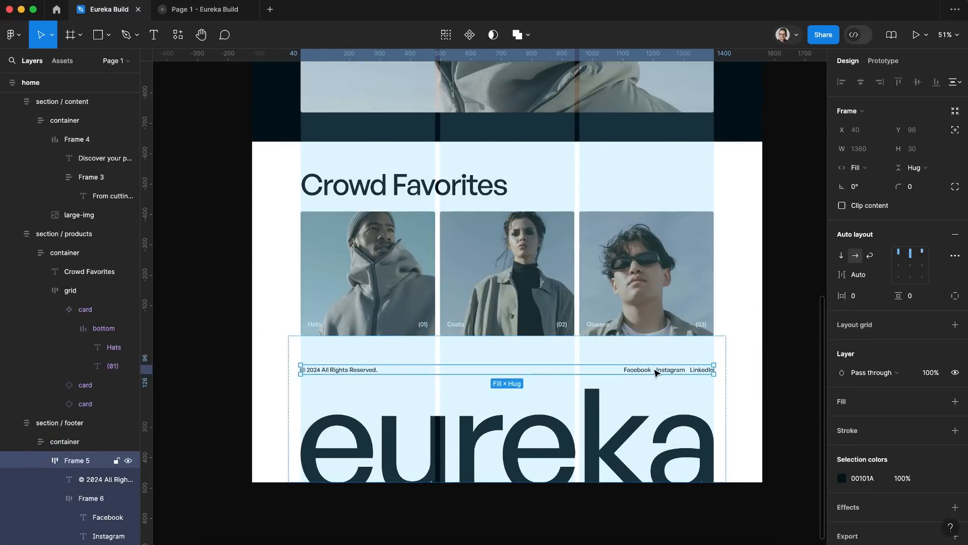
pyautogui.click(353, 373)
pyautogui.press('Return')
pyautogui.hotkey('ctrl', 'c')
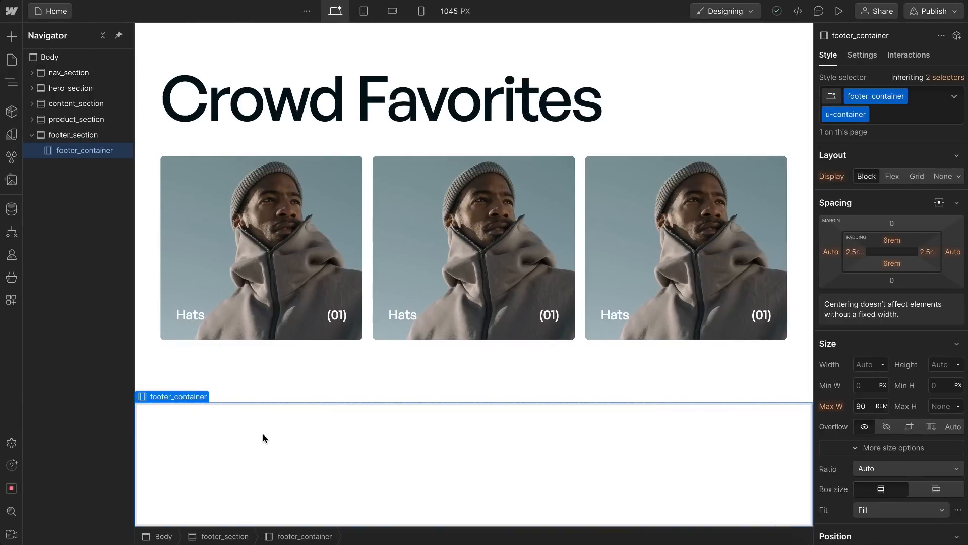
pyautogui.hotkey('ctrl', 'e')
pyautogui.write('div')
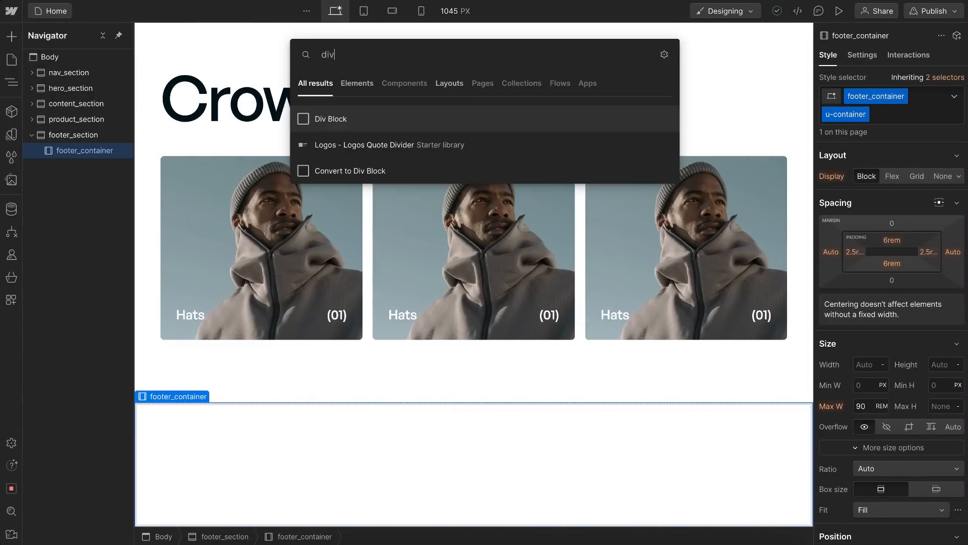
pyautogui.press('Return')
pyautogui.hotkey('ctrl', 'Return')
pyautogui.write('footer_laho')
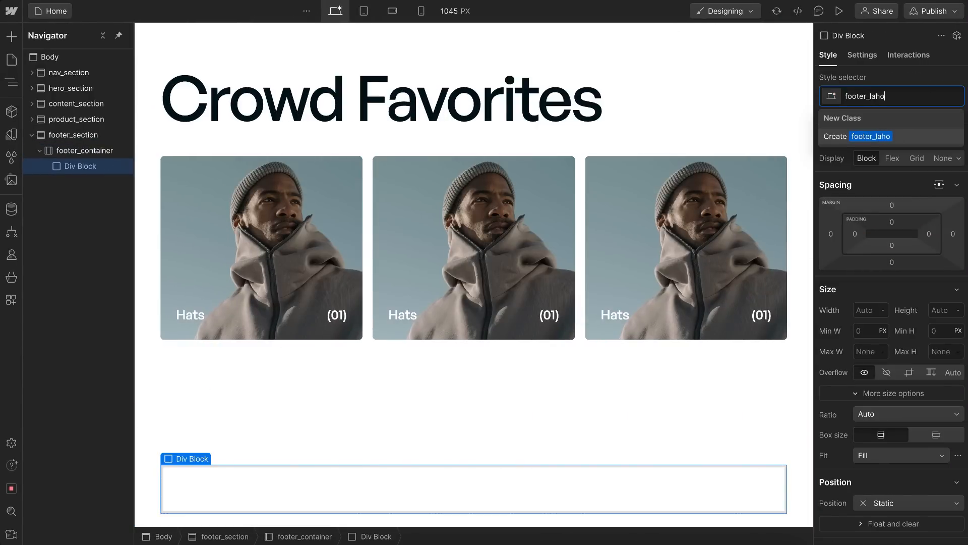
pyautogui.write('ut')
pyautogui.press('Return')
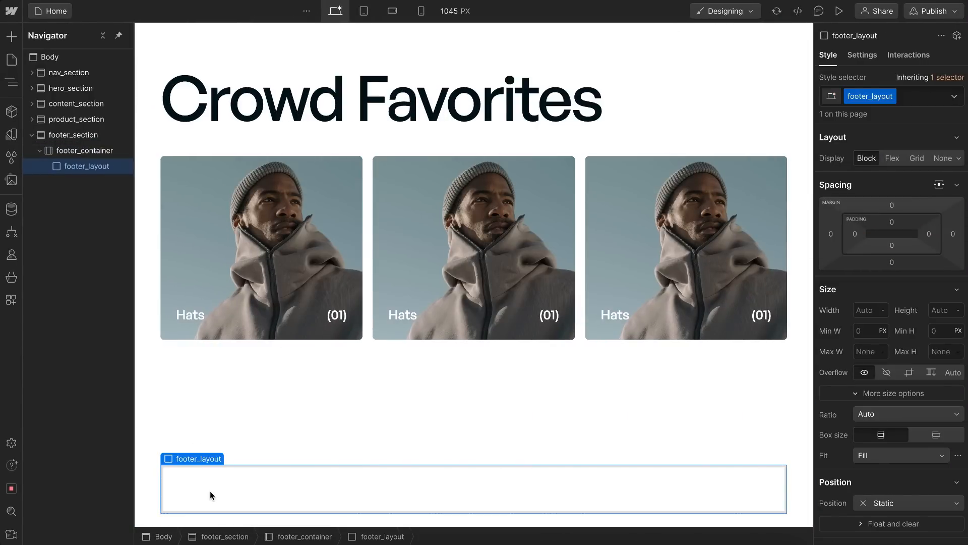
# Step: Add a Text Block inside footer_layout and set its text to "© 2024 All Rights Reserved."
pyautogui.hotkey('ctrl', 'e')
pyautogui.write('text')
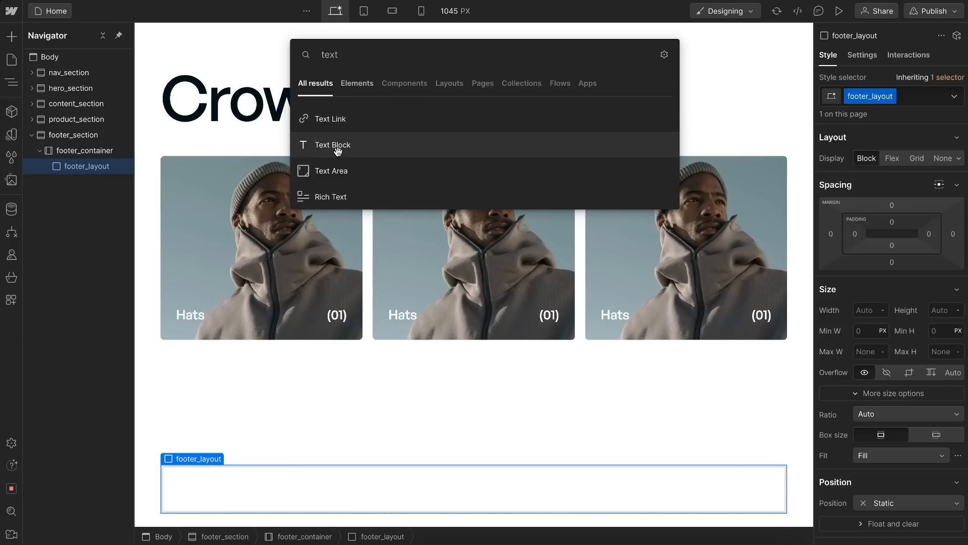
pyautogui.click(339, 155)
pyautogui.doubleClick(352, 475)
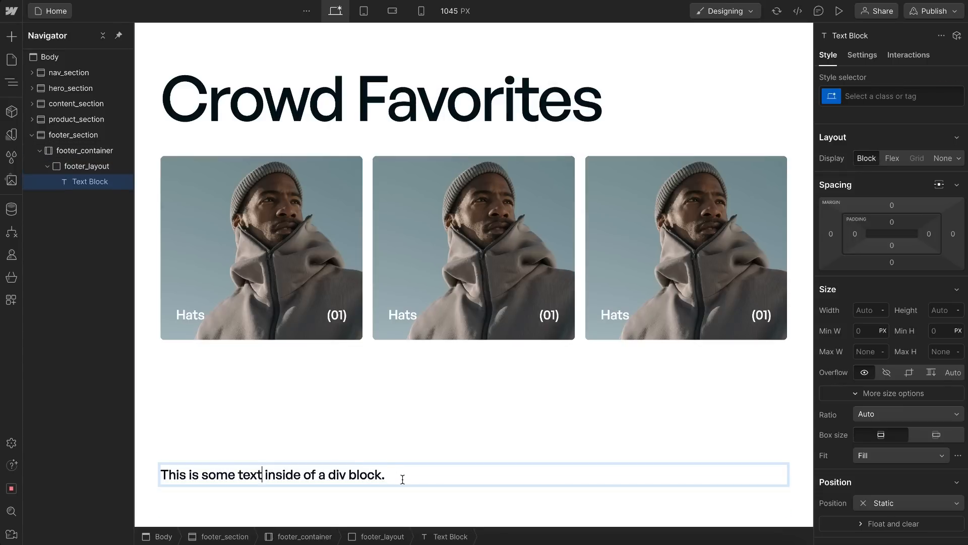
pyautogui.moveTo(402, 478); pyautogui.dragTo(150, 477)
pyautogui.hotkey('ctrl', 'v')
# Step: Check the social links frame in Figma, and add a Div Block inside footer_layout in Webflow
pyautogui.click(94, 170)
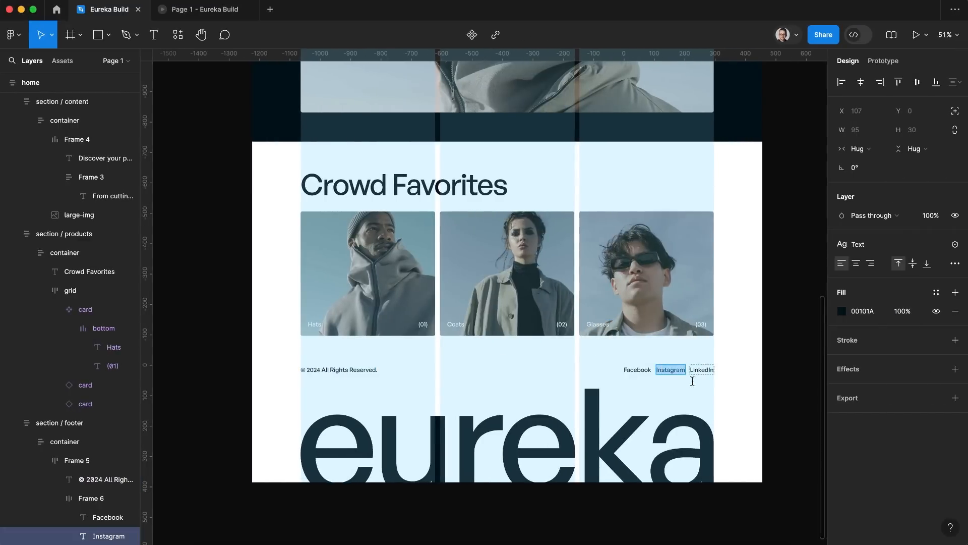
pyautogui.click(121, 498)
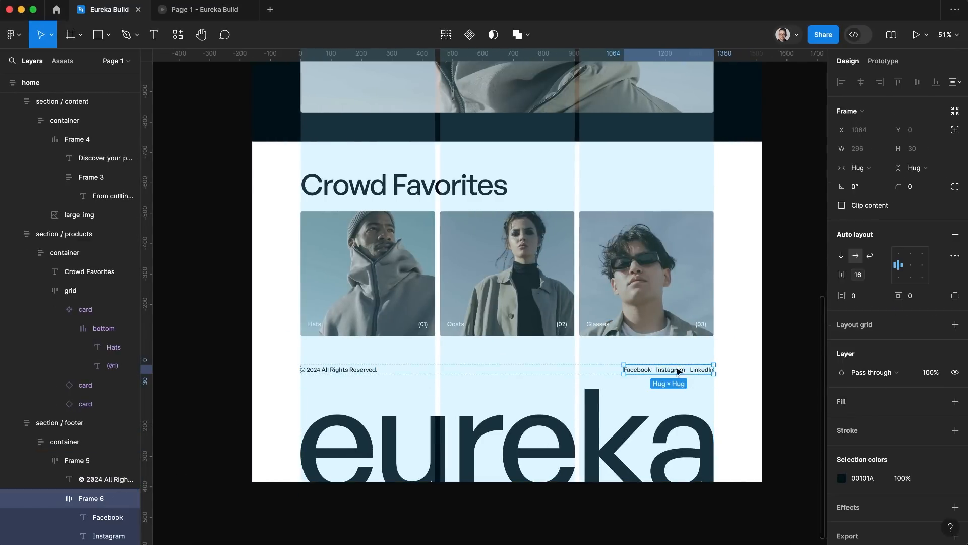
pyautogui.hotkey('ctrl', 'Left')
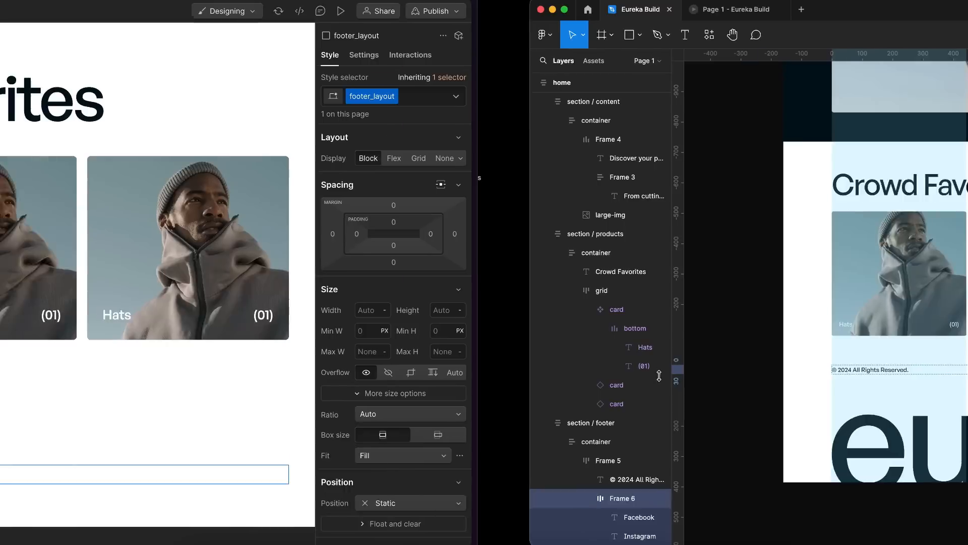
pyautogui.press('super+k')
pyautogui.write('div')
pyautogui.press('Return')
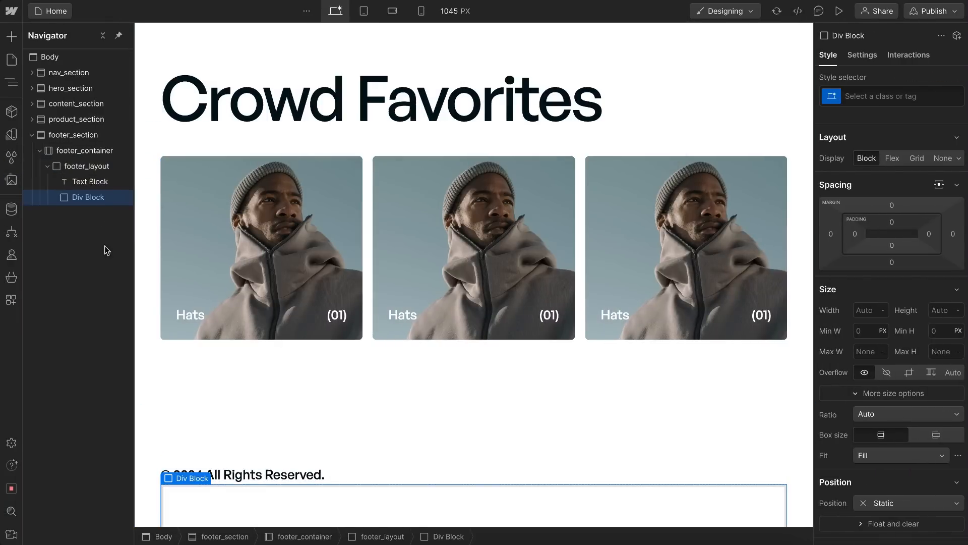
# Step: Give the new Div Block below the copyright text the class footer_social_layout
pyautogui.press('super+Return')
pyautogui.write('footer_')
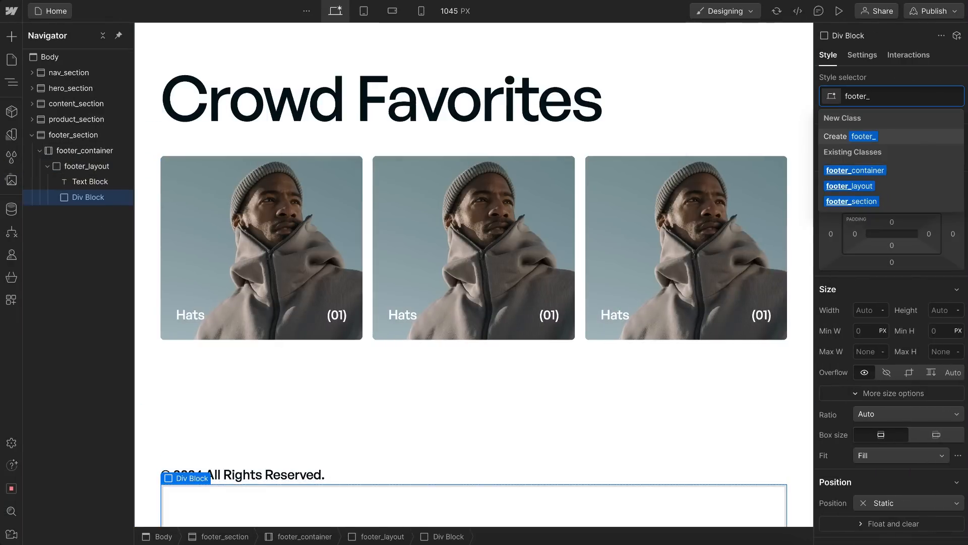
pyautogui.write('social')
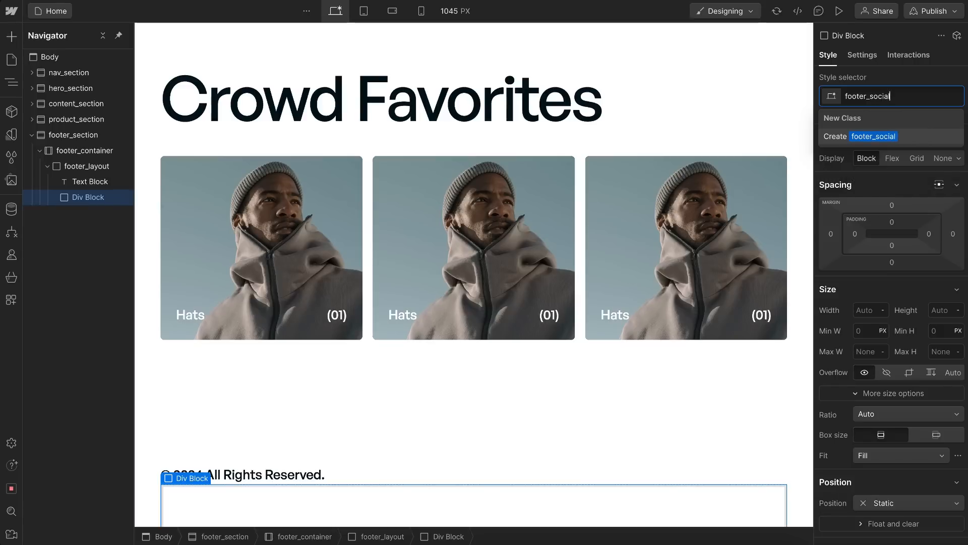
pyautogui.write('_layout')
pyautogui.press('Return')
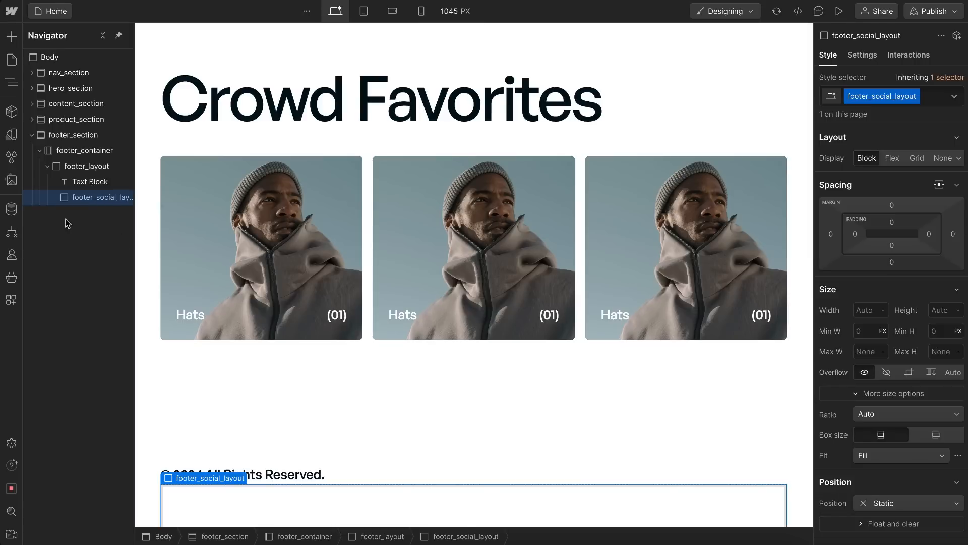
# Step: Add a Text Link inside footer_social_layout and give it the class footer_social_link
pyautogui.hotkey('ctrl', 'k')
pyautogui.write('text')
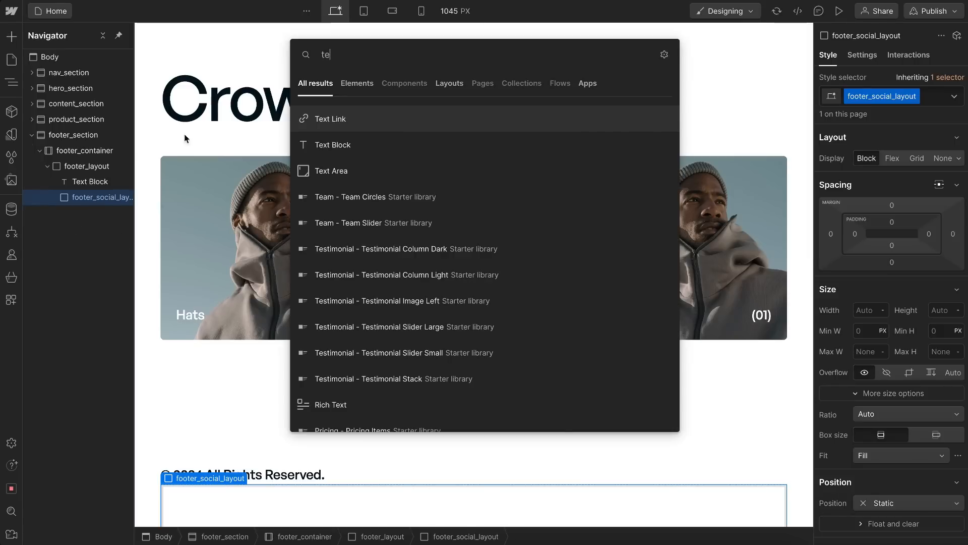
pyautogui.click(331, 121)
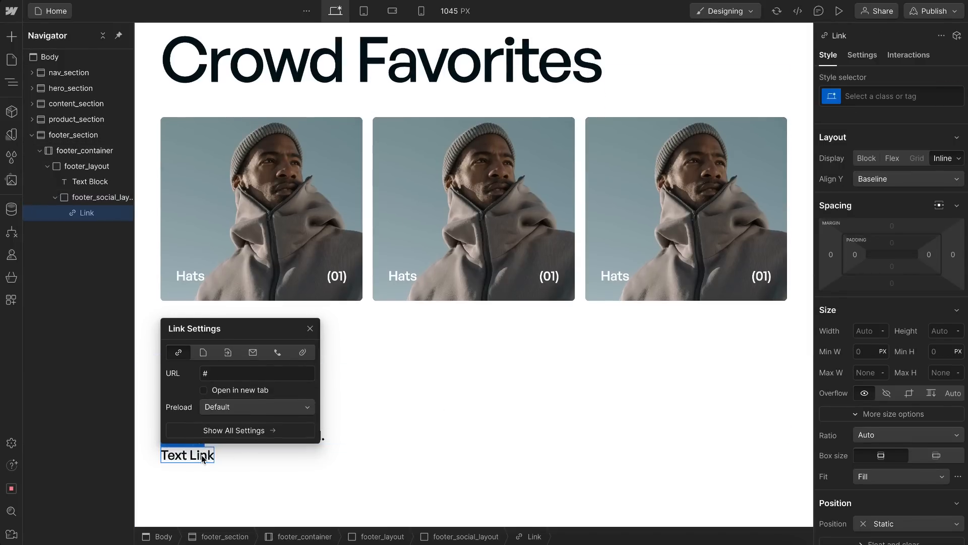
pyautogui.hotkey('ctrl', 'Return')
pyautogui.write('footer_social_link')
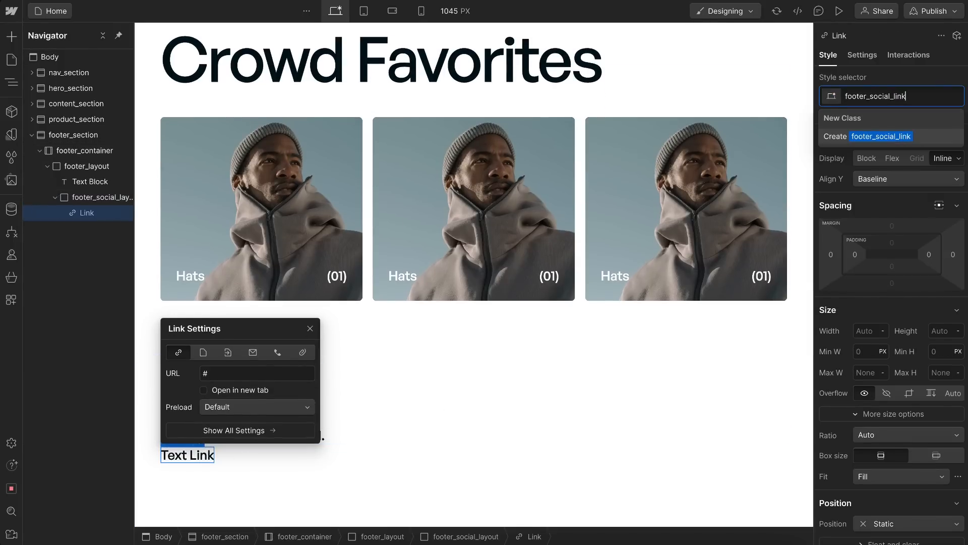
pyautogui.press('Return')
# Step: Set the footer link's text to "Facebook" and duplicate the link twice
pyautogui.doubleClick(200, 461)
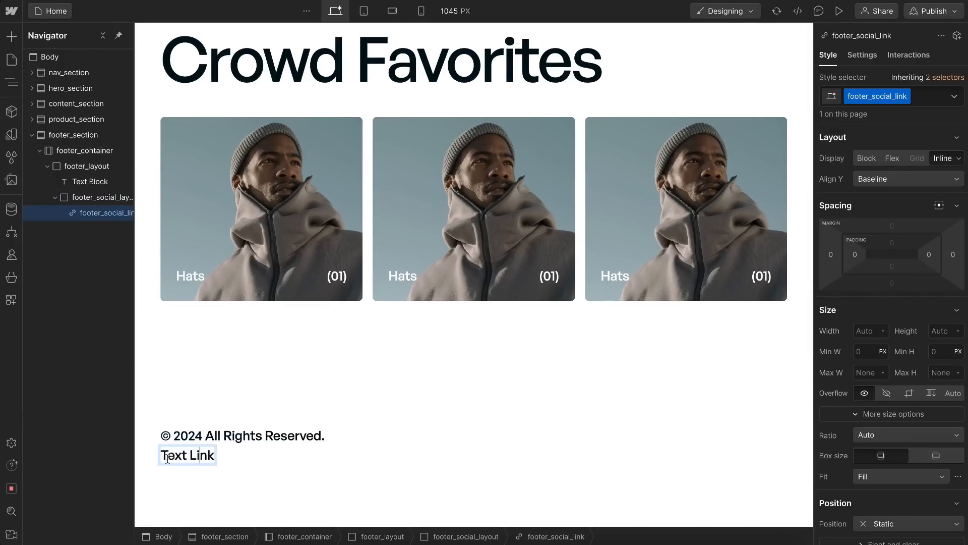
pyautogui.moveTo(165, 455); pyautogui.dragTo(232, 460)
pyautogui.write('Faceb')
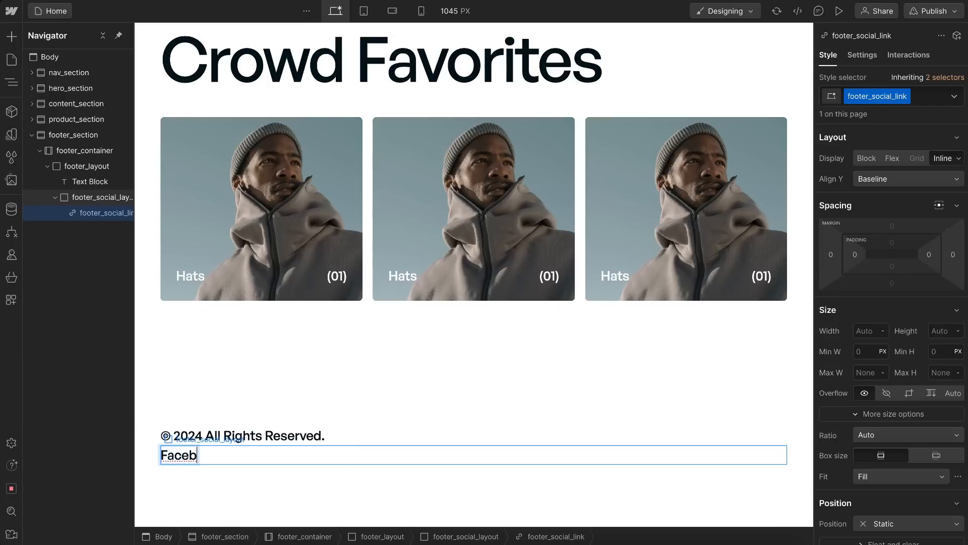
pyautogui.hotkey('ctrl', 'd')
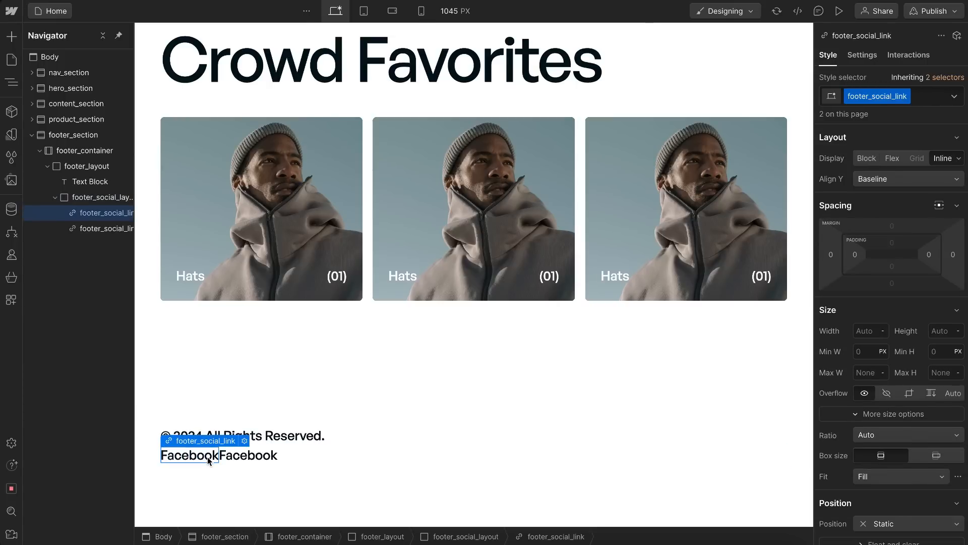
pyautogui.hotkey('ctrl', 'd')
# Step: Change the second footer link's text to "Instagram" and the third link's text to "LinkedIn"
pyautogui.click(252, 454)
pyautogui.doubleClick(219, 456)
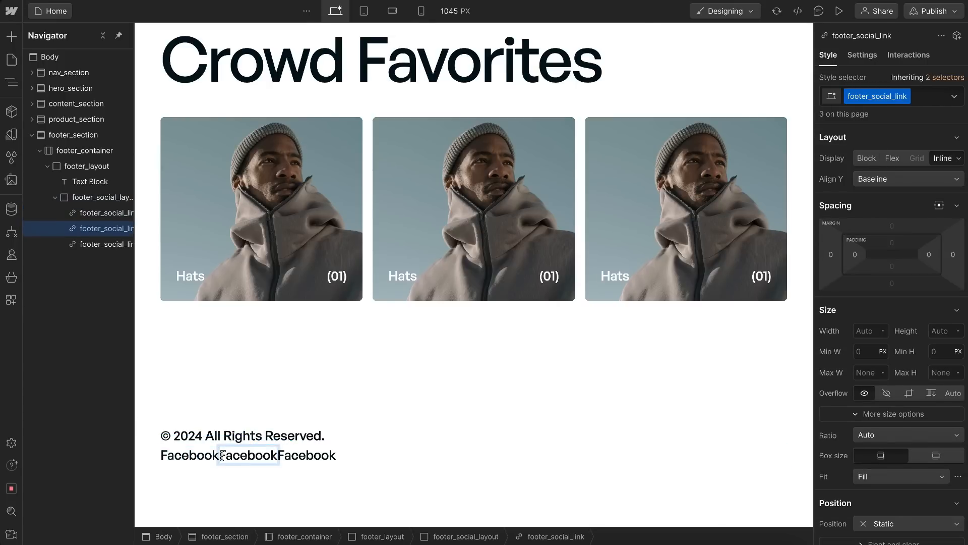
pyautogui.moveTo(219, 456); pyautogui.dragTo(292, 457)
pyautogui.press('BackSpace')
pyautogui.write('Instagram')
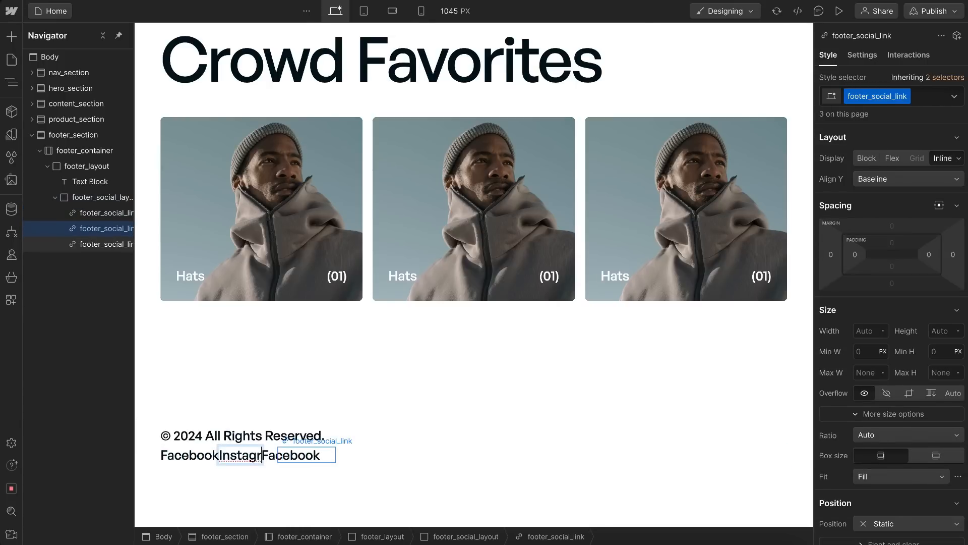
pyautogui.doubleClick(298, 458)
pyautogui.moveTo(285, 456); pyautogui.dragTo(332, 456)
pyautogui.press('BackSpace')
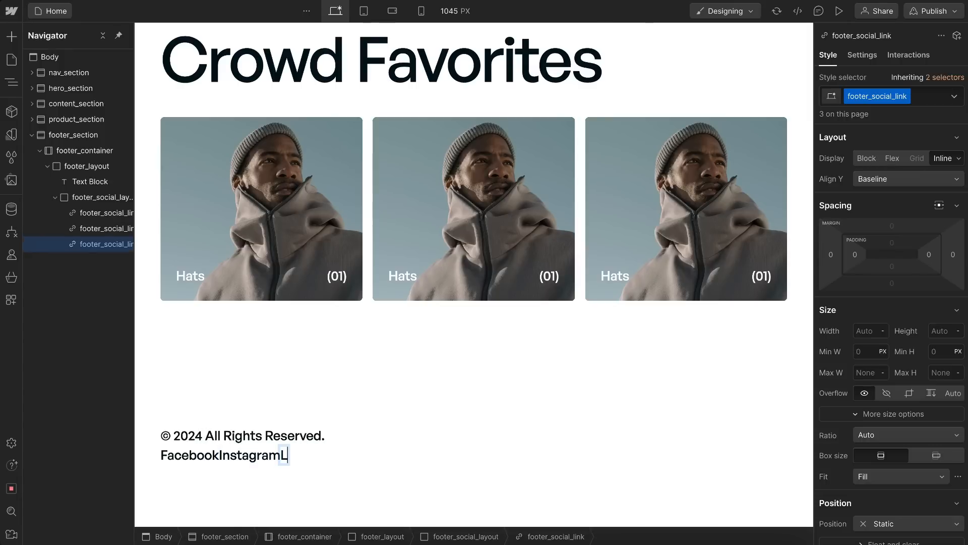
# Step: Make footer_layout a horizontal flex layout, centered vertically with space between its children
pyautogui.click(86, 170)
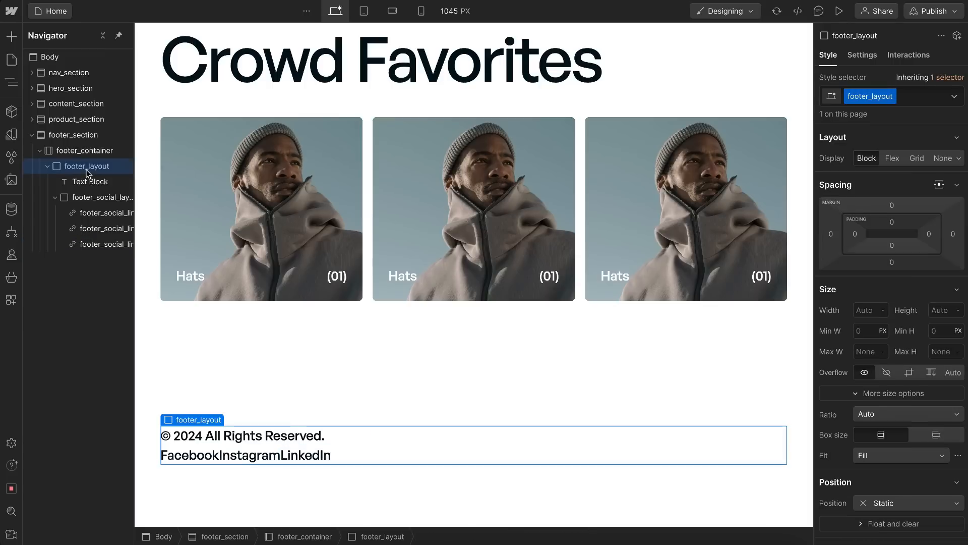
pyautogui.click(892, 159)
pyautogui.click(861, 212)
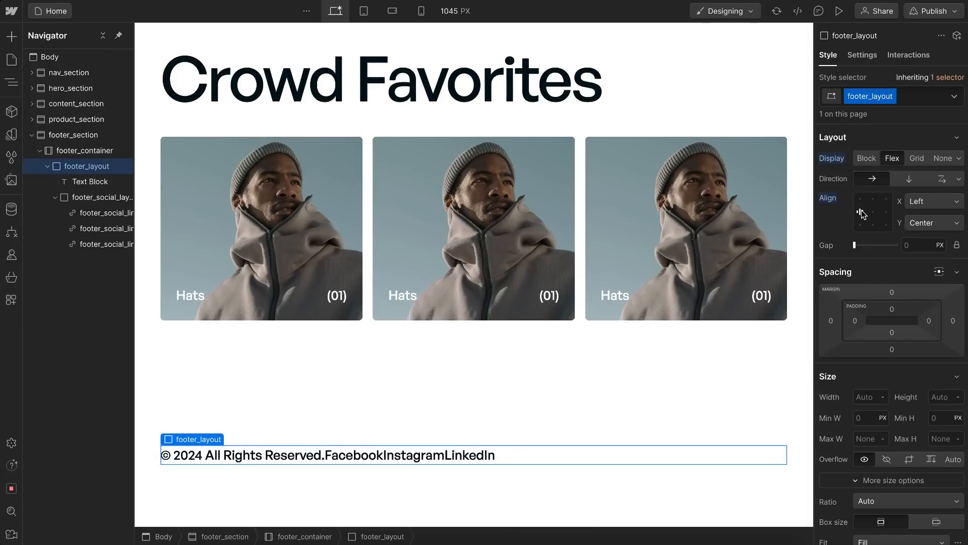
pyautogui.click(956, 202)
pyautogui.click(933, 253)
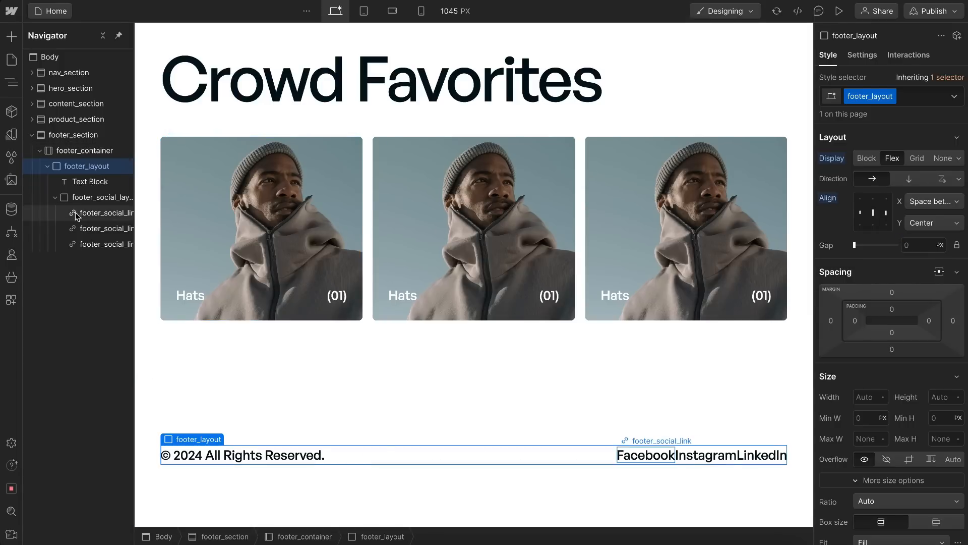
# Step: Make footer_social_layout a horizontal flex layout with left and vertically centered alignment and a 1 rem gap
pyautogui.click(95, 202)
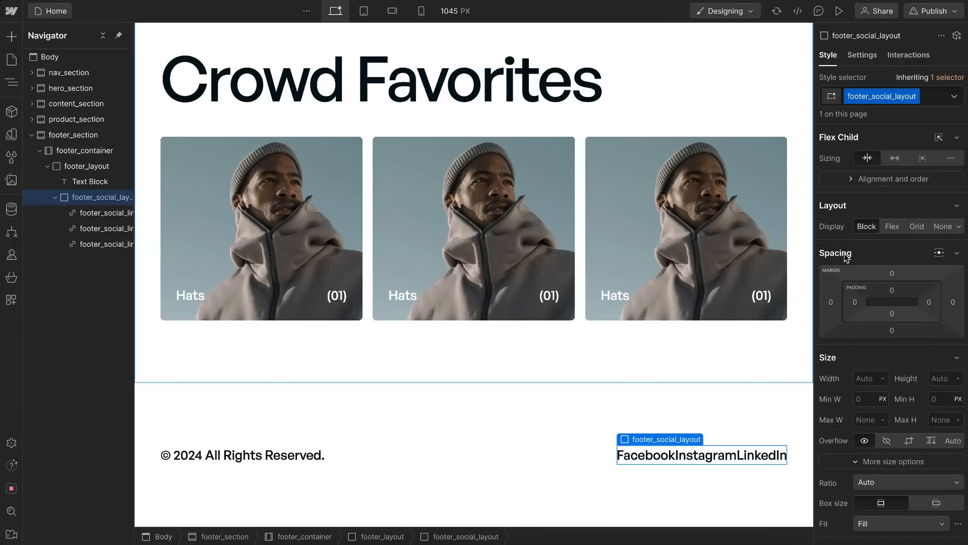
pyautogui.click(892, 226)
pyautogui.click(860, 279)
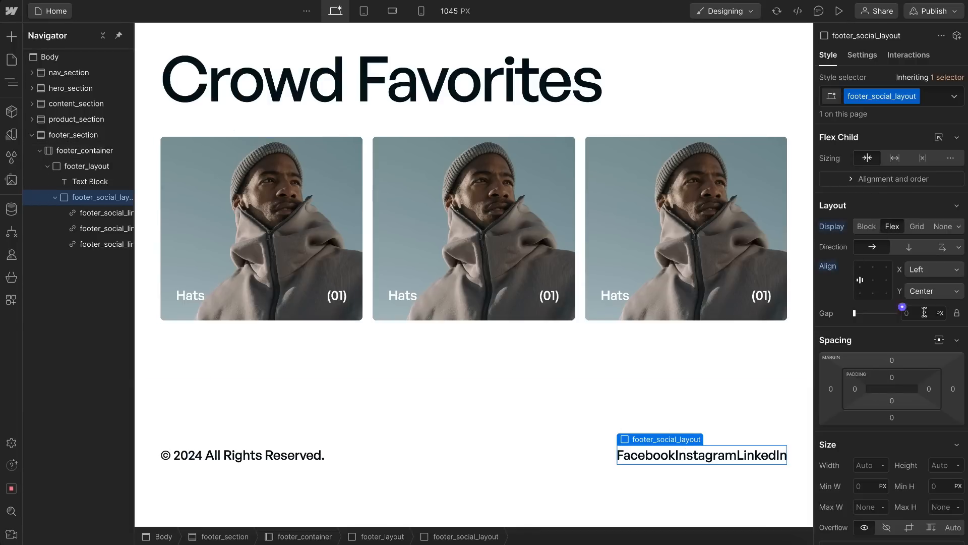
pyautogui.write('1rem')
pyautogui.press('Return')
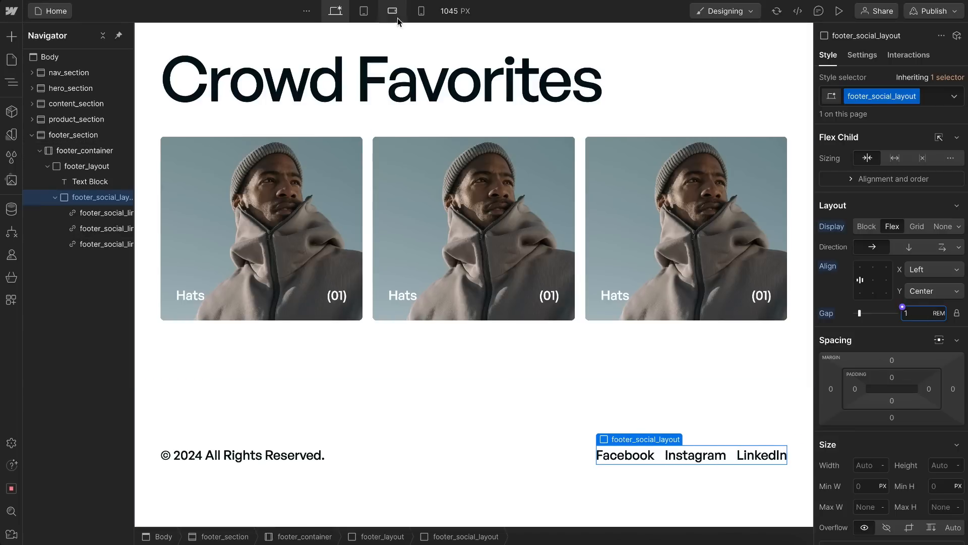
# Step: Check the footer links at the portrait mobile breakpoint, and set footer_social_layout to wrap its children at the desktop breakpoint
pyautogui.click(421, 10)
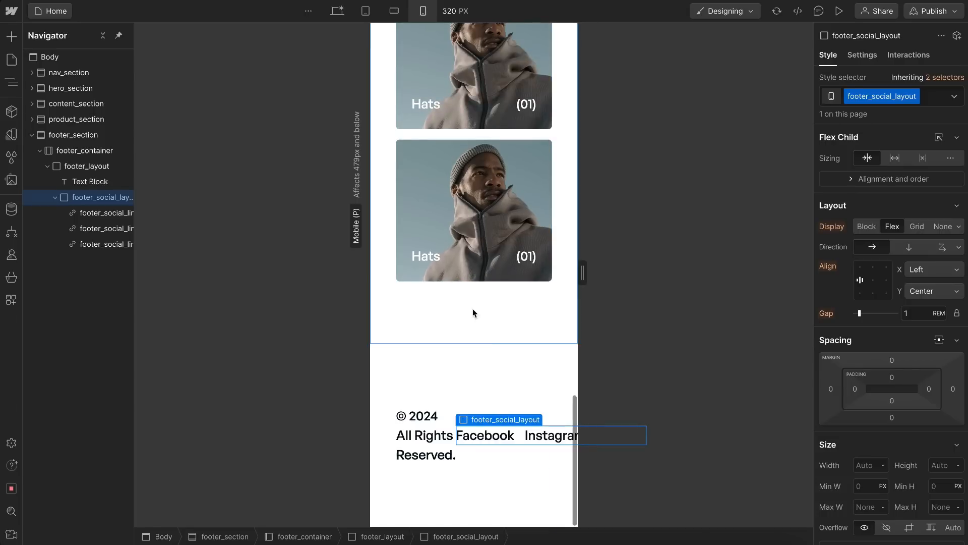
pyautogui.hscroll(3, 474, 318)
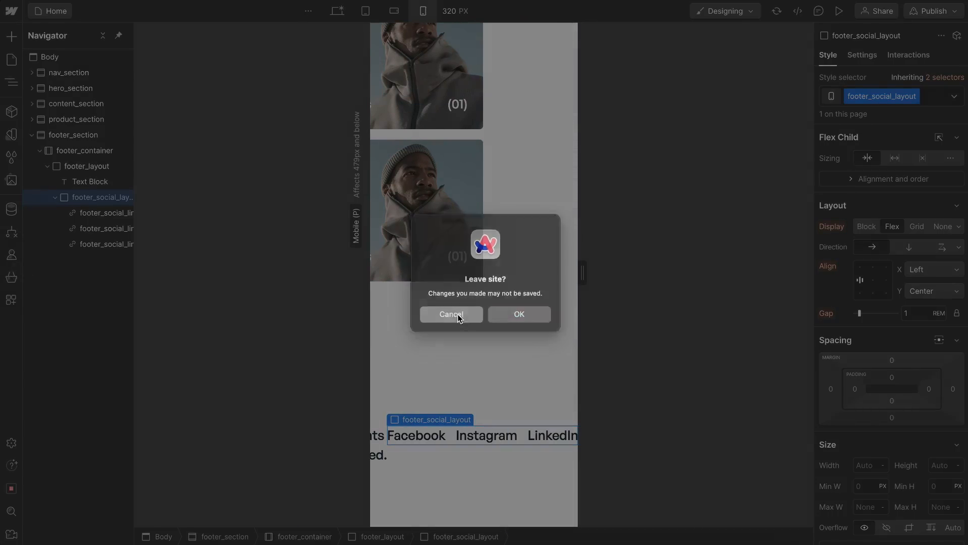
pyautogui.click(457, 317)
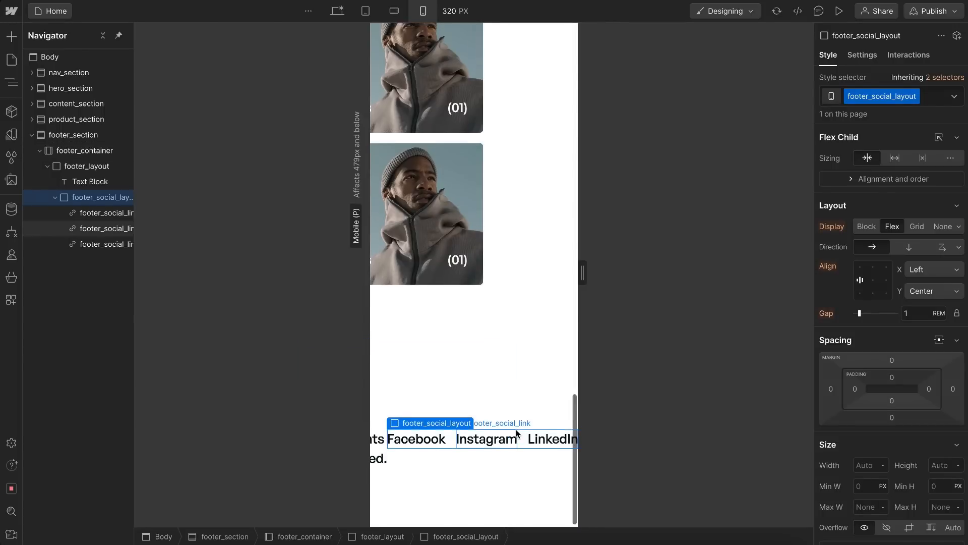
pyautogui.scroll(1, 516, 426)
pyautogui.click(336, 11)
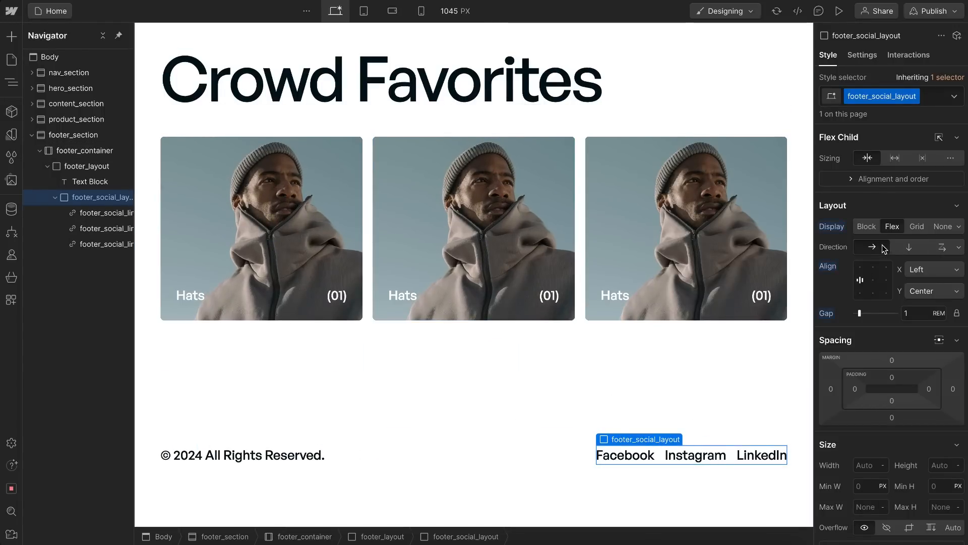
pyautogui.click(945, 250)
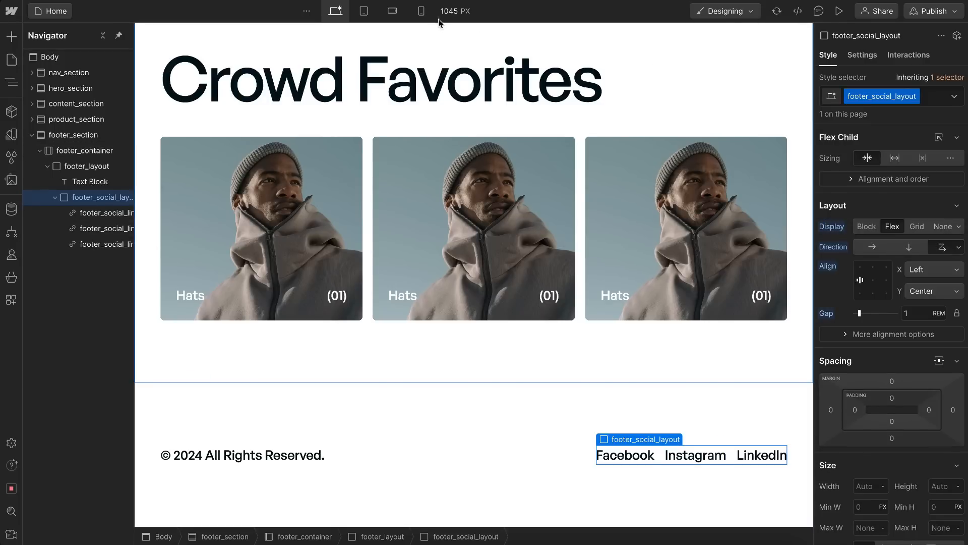
# Step: Check the wrapping links at mobile widths, and set footer_layout to wrap its children at the desktop breakpoint
pyautogui.click(421, 17)
pyautogui.scroll(-10, 546, 343)
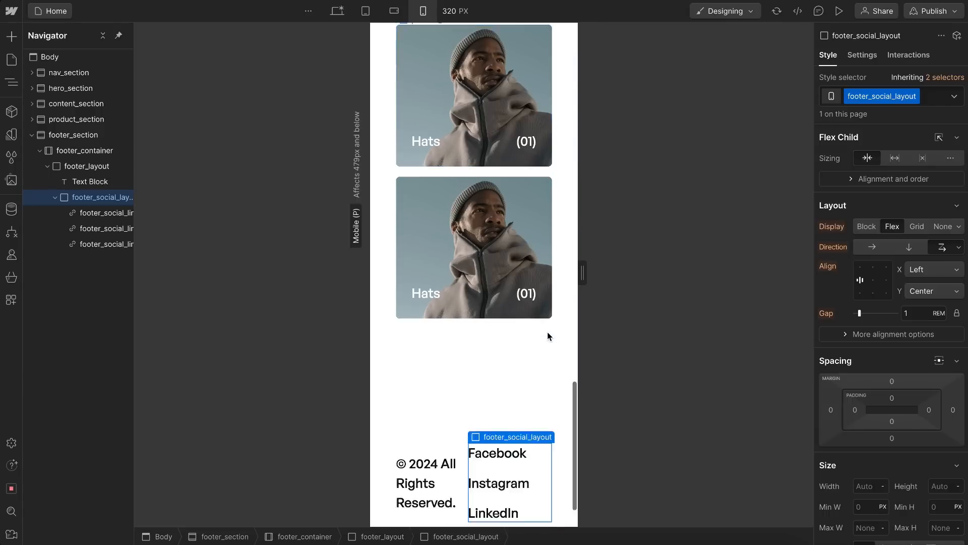
pyautogui.moveTo(580, 272); pyautogui.dragTo(610, 273)
pyautogui.scroll(-3, 535, 390)
pyautogui.click(336, 13)
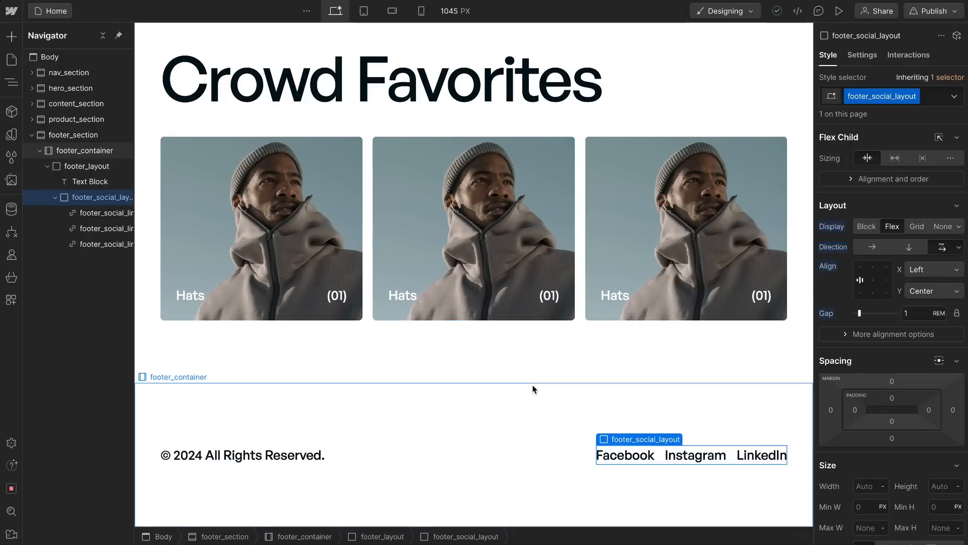
pyautogui.click(516, 453)
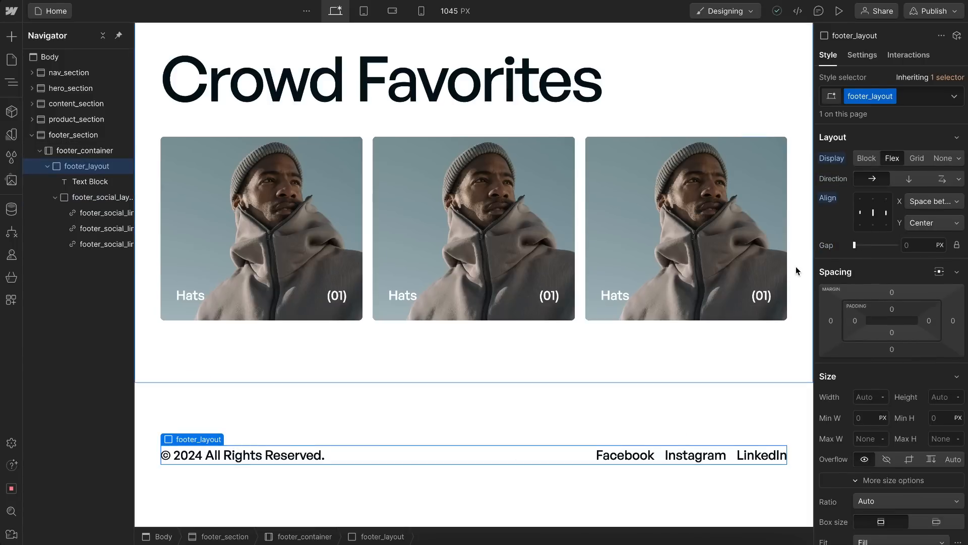
pyautogui.click(941, 180)
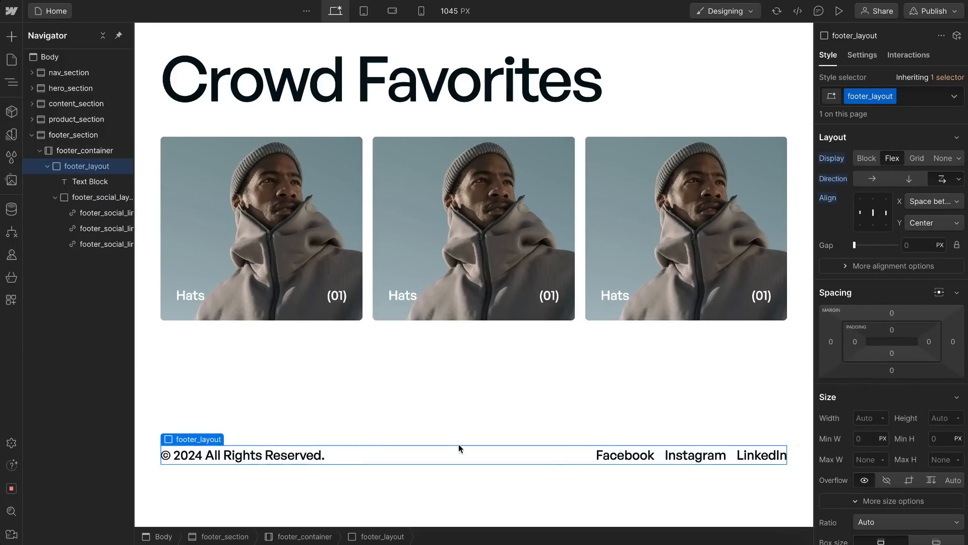
# Step: Check the wrapping footer at tablet and landscape mobile widths, and set footer_layout's gap to 1 rem at the desktop breakpoint
pyautogui.click(363, 11)
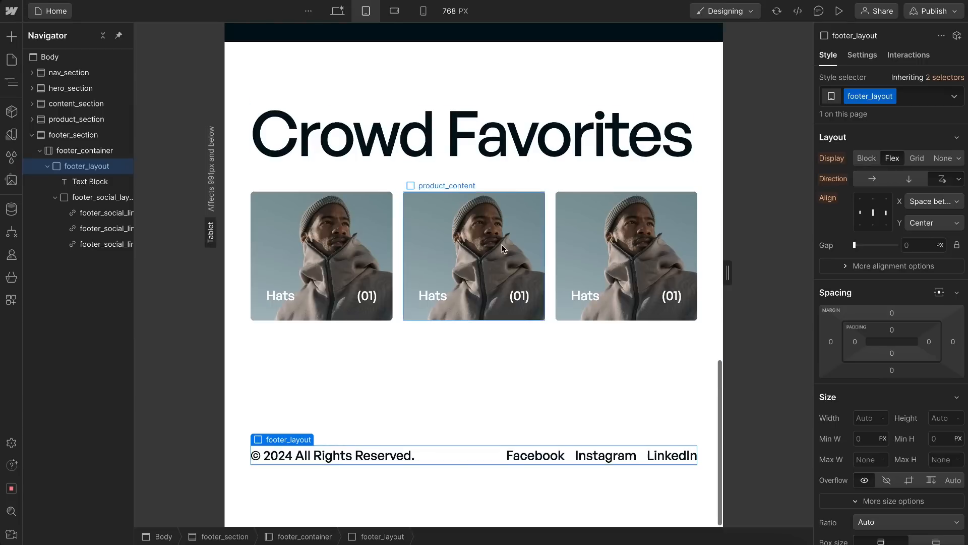
pyautogui.moveTo(728, 266); pyautogui.dragTo(681, 270)
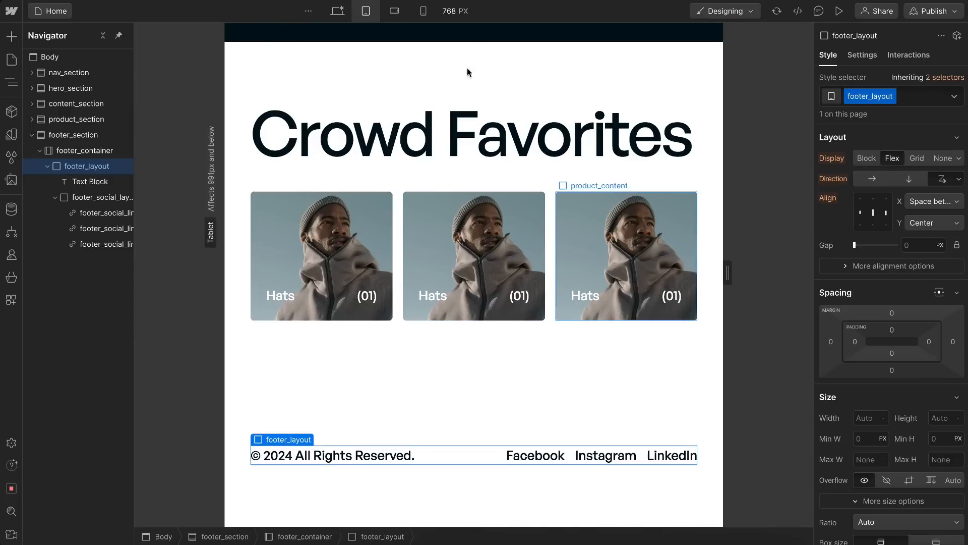
pyautogui.click(396, 13)
pyautogui.scroll(-10, 526, 303)
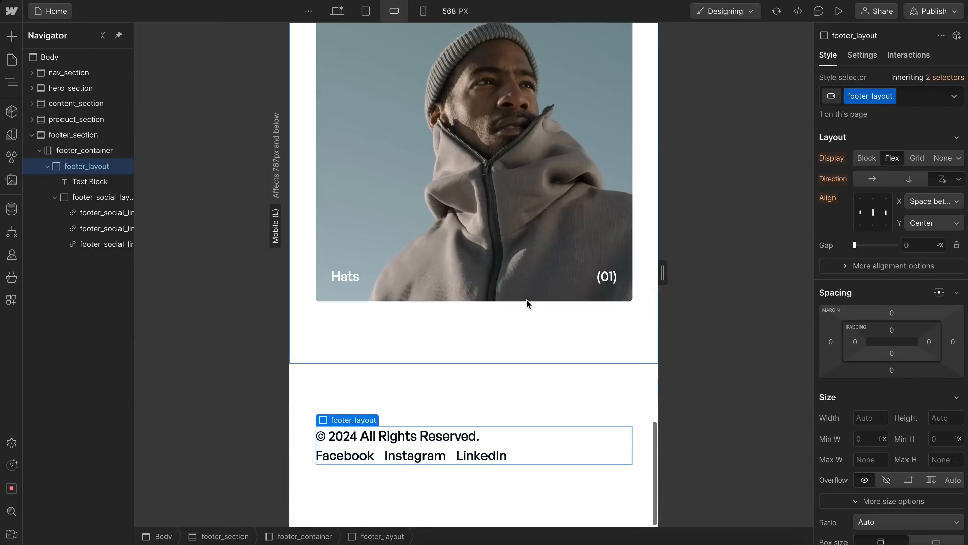
pyautogui.moveTo(664, 273)
pyautogui.mouseDown()
pyautogui.moveTo(695, 277)
pyautogui.moveTo(680, 281)
pyautogui.moveTo(695, 274)
pyautogui.moveTo(680, 273)
pyautogui.mouseUp()
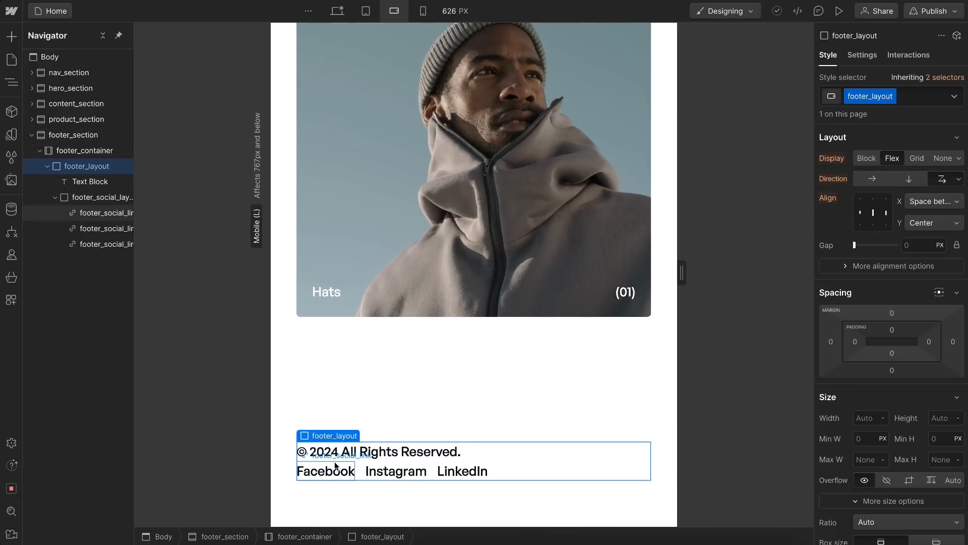
pyautogui.click(343, 18)
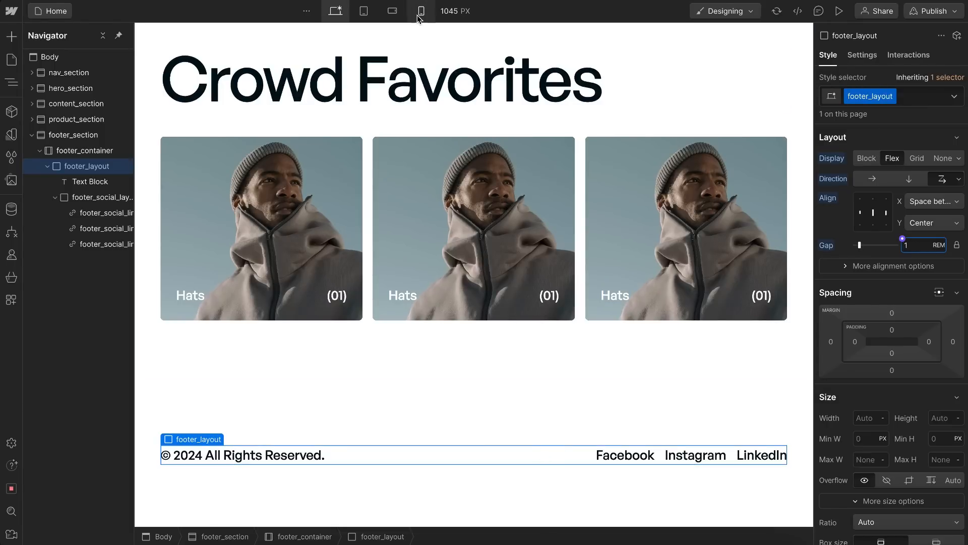
# Step: Set footer_social_layout's row gap to 0 rem at the desktop breakpoint, keeping the 1 rem column gap, and check the footer at mobile widths
pyautogui.click(392, 11)
pyautogui.moveTo(662, 273)
pyautogui.mouseDown()
pyautogui.moveTo(691, 277)
pyautogui.moveTo(678, 276)
pyautogui.mouseUp()
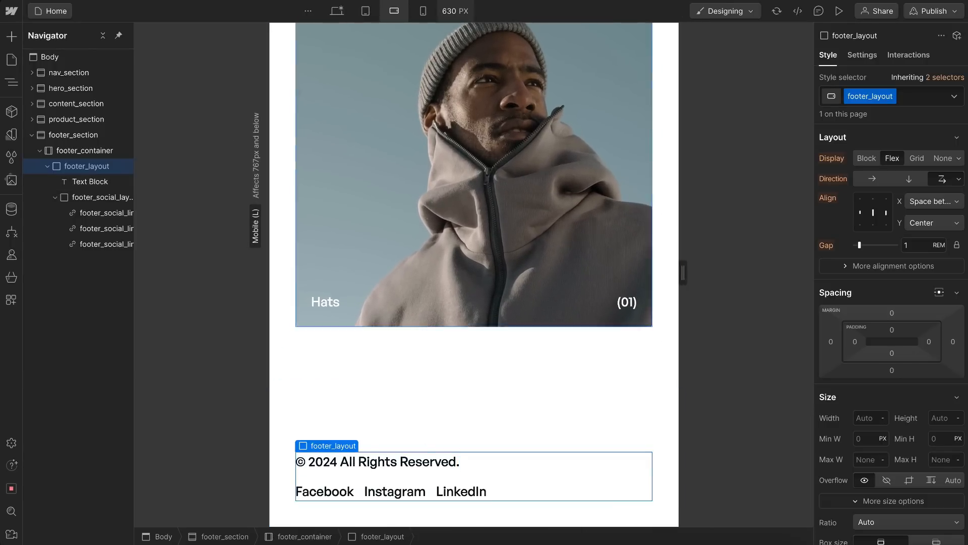
pyautogui.click(423, 10)
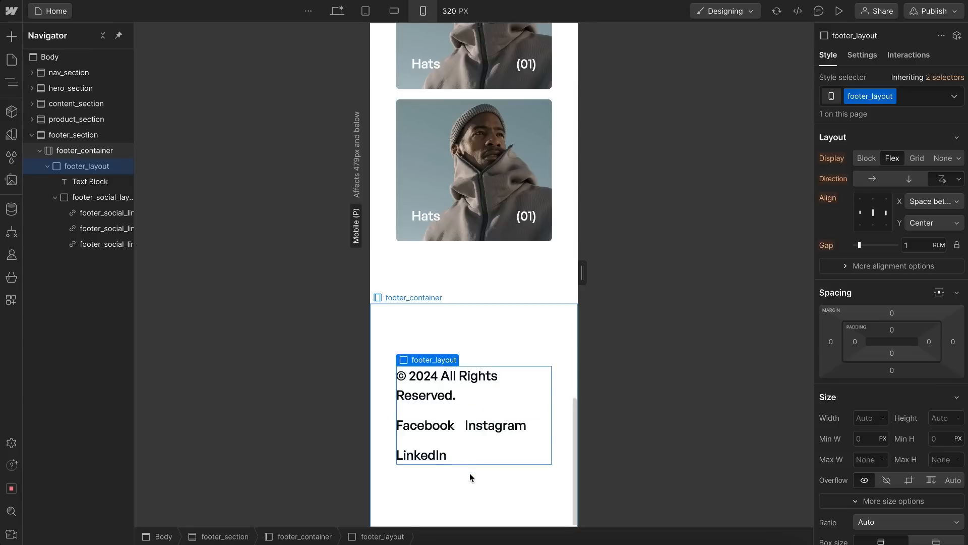
pyautogui.click(470, 450)
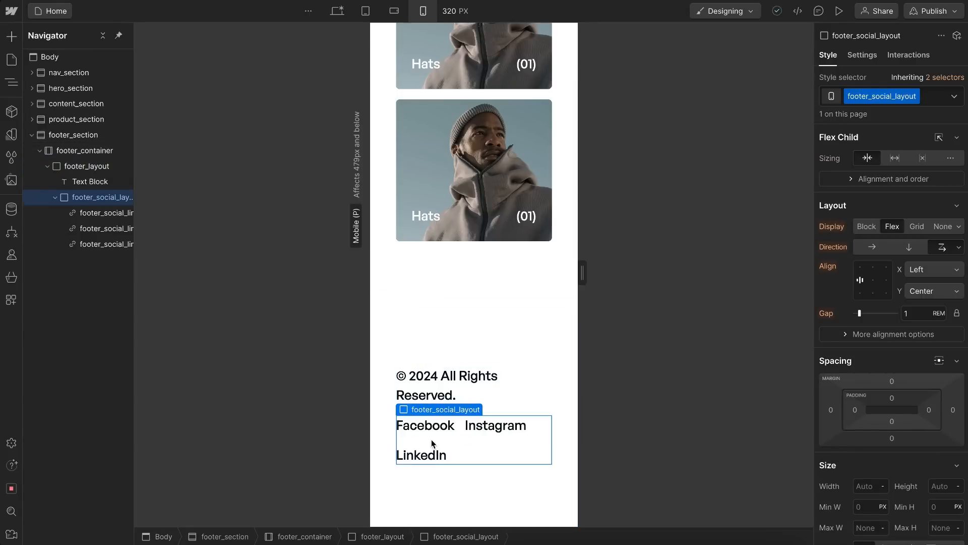
pyautogui.click(337, 11)
pyautogui.click(956, 314)
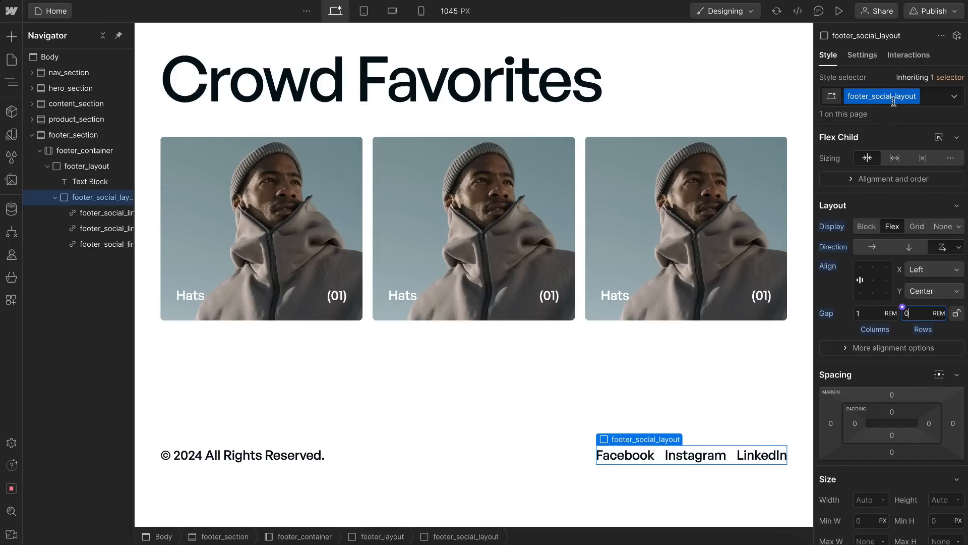
pyautogui.click(421, 12)
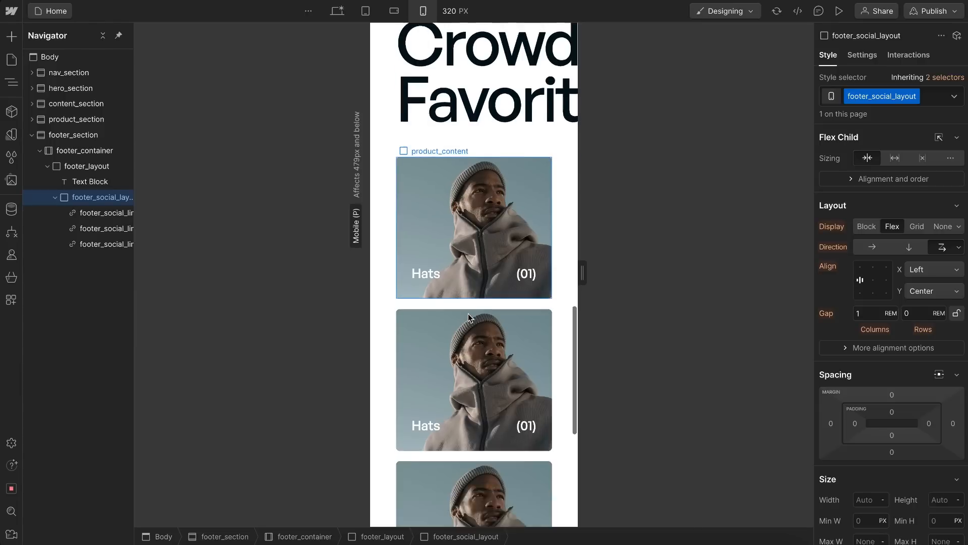
pyautogui.click(472, 361)
pyautogui.moveTo(583, 273); pyautogui.dragTo(564, 282)
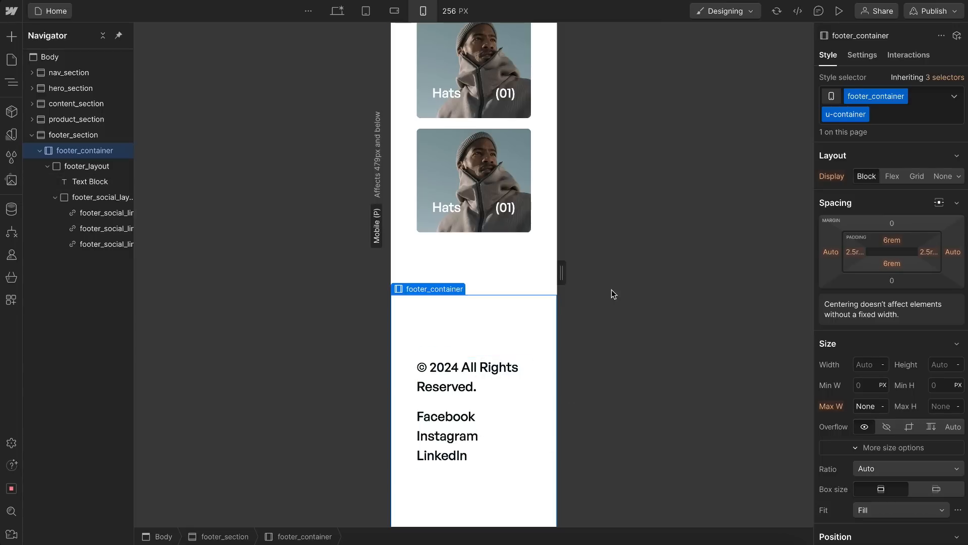
pyautogui.click(335, 14)
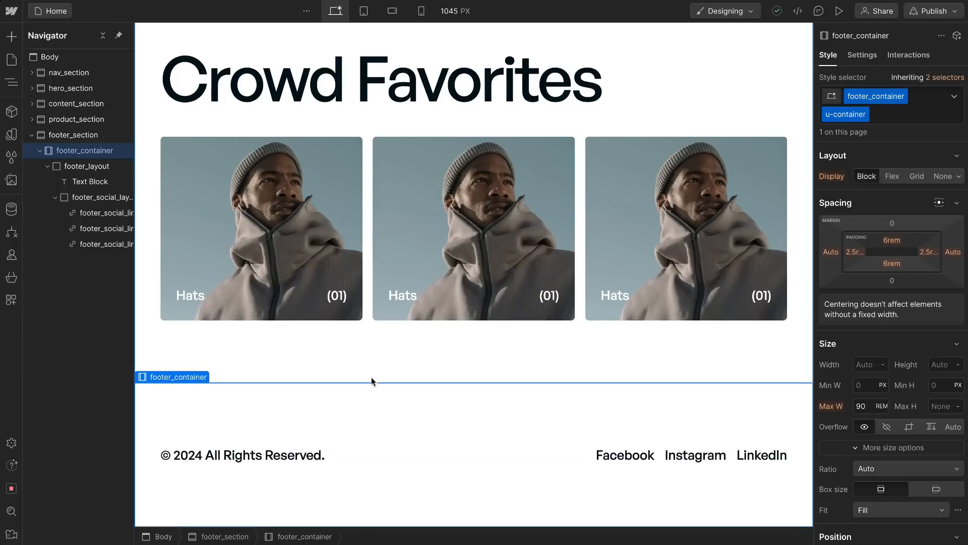
# Step: Insert an image element inside footer_container and give it the new class footer_logo
pyautogui.click(389, 359)
pyautogui.click(289, 406)
pyautogui.hotkey('ctrl', 'k')
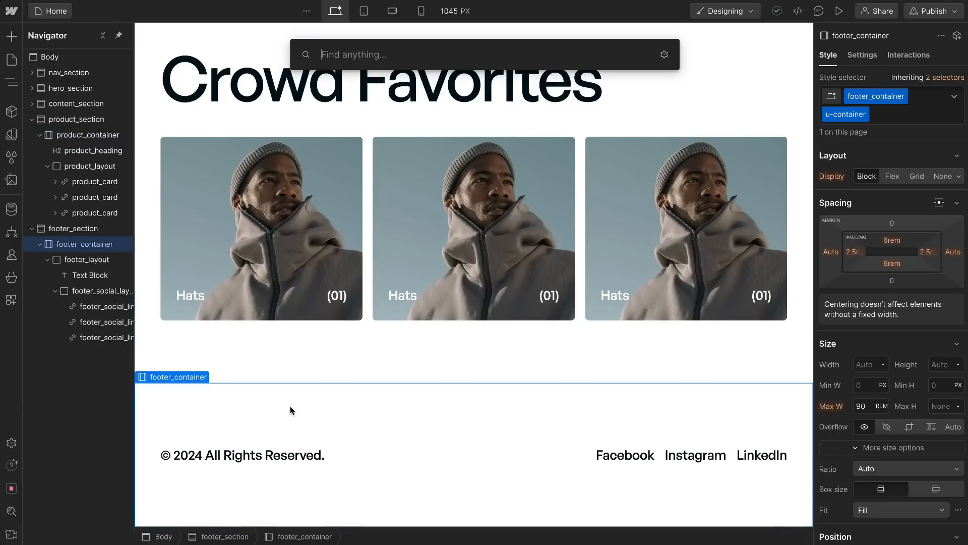
pyautogui.write('image')
pyautogui.press('Return')
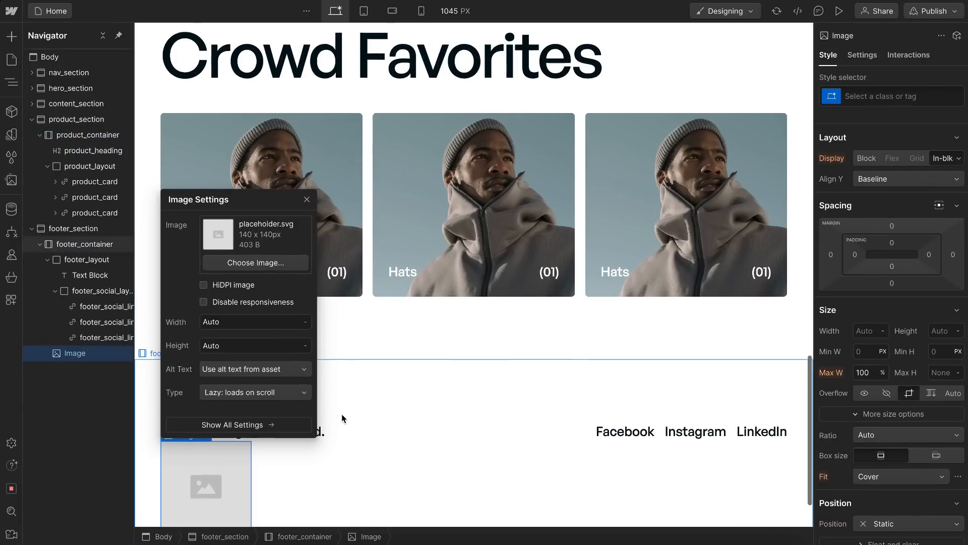
pyautogui.scroll(-1, 373, 433)
pyautogui.hotkey('ctrl', 'Return')
pyautogui.write('footer_logo')
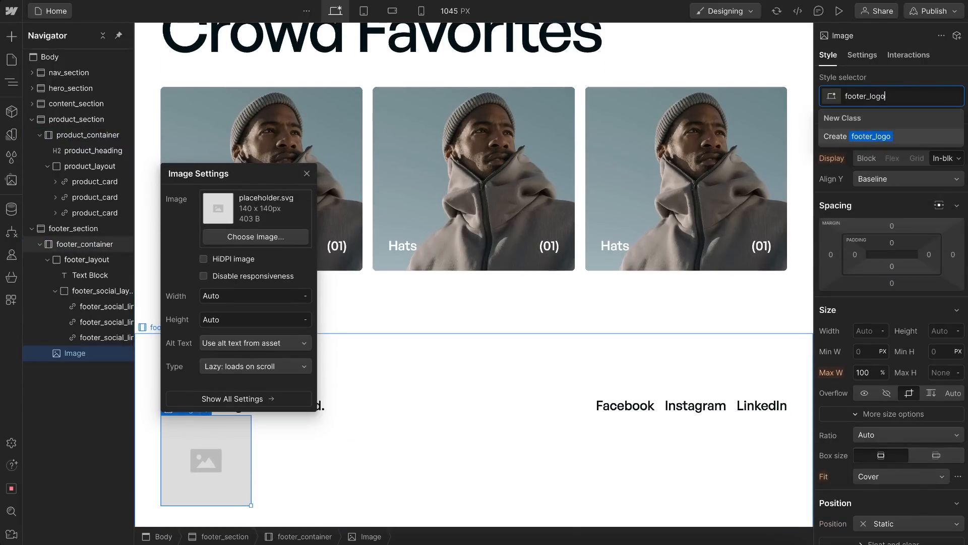
pyautogui.press('Return')
# Step: Set logo-dark.svg as the footer_logo image and give footer_logo a 4 rem top margin
pyautogui.click(272, 237)
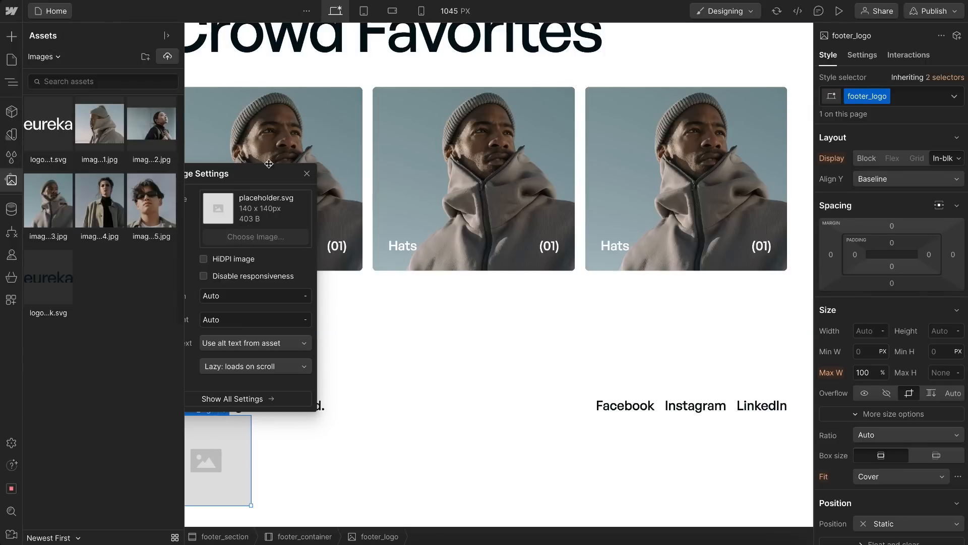
pyautogui.click(101, 123)
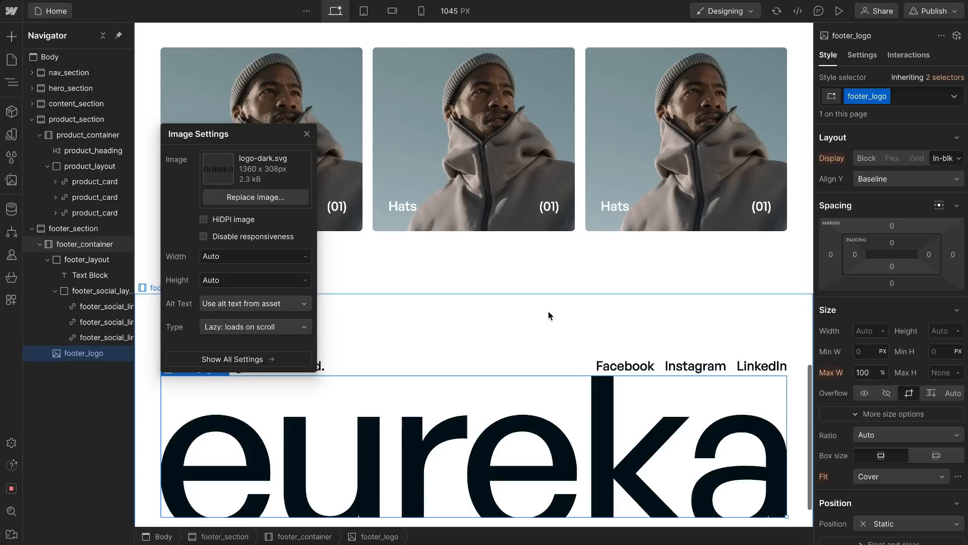
pyautogui.scroll(-1, 549, 318)
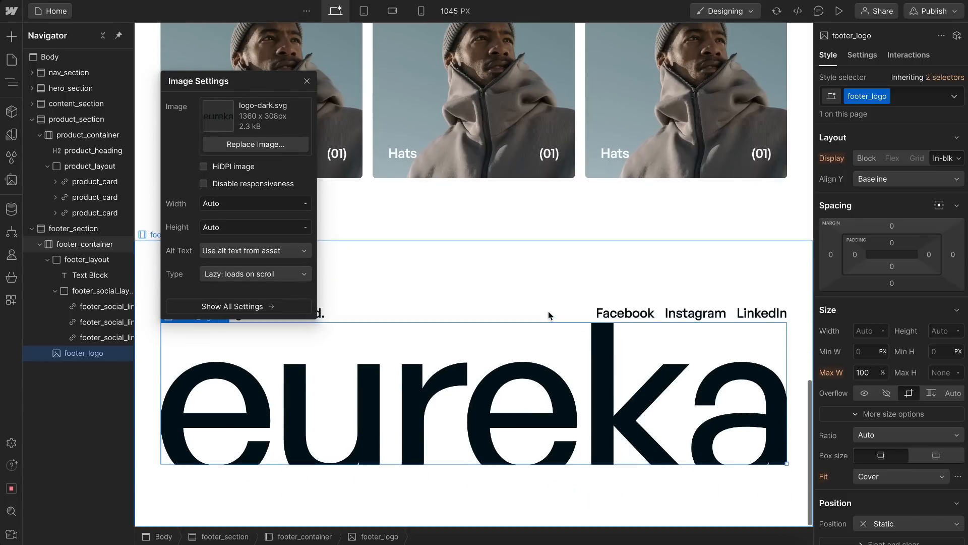
pyautogui.click(892, 226)
pyautogui.write('4rem')
pyautogui.press('Return')
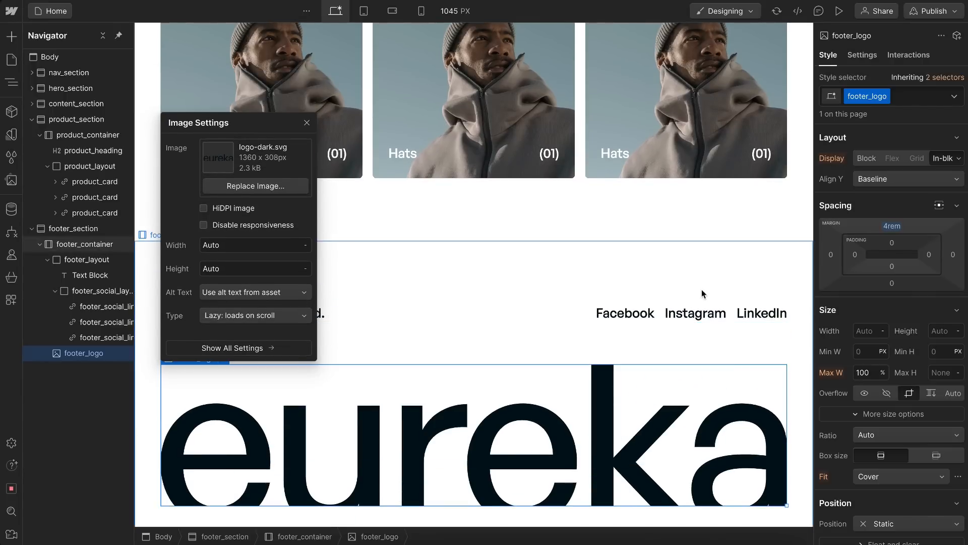
# Step: Set footer_container's top and bottom padding to 0 rem
pyautogui.scroll(-1, 588, 199)
pyautogui.click(624, 237)
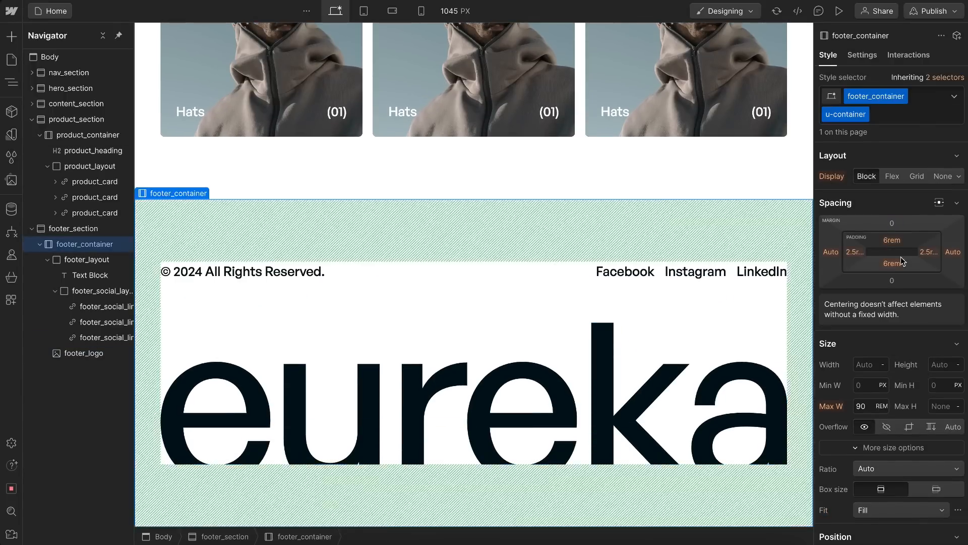
pyautogui.click(891, 263)
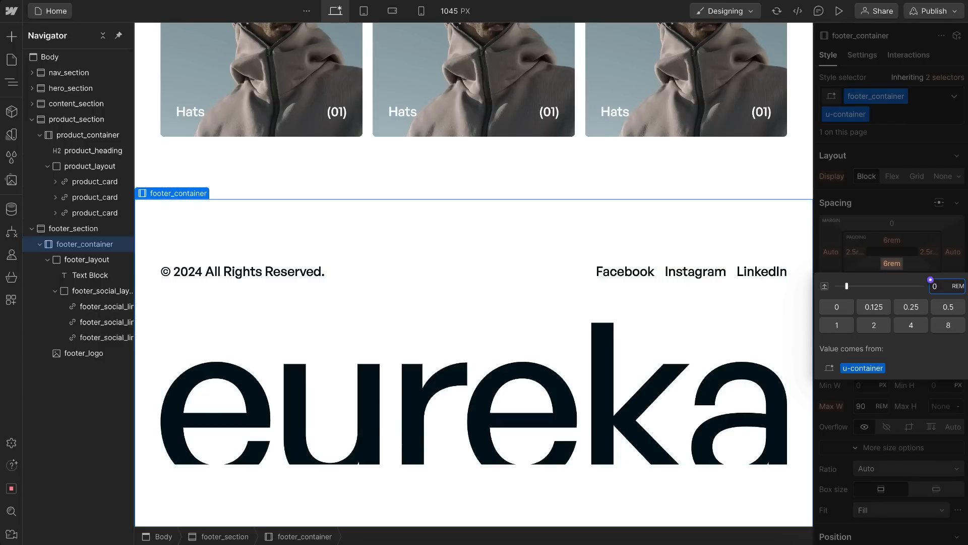
pyautogui.press('Return')
pyautogui.click(892, 241)
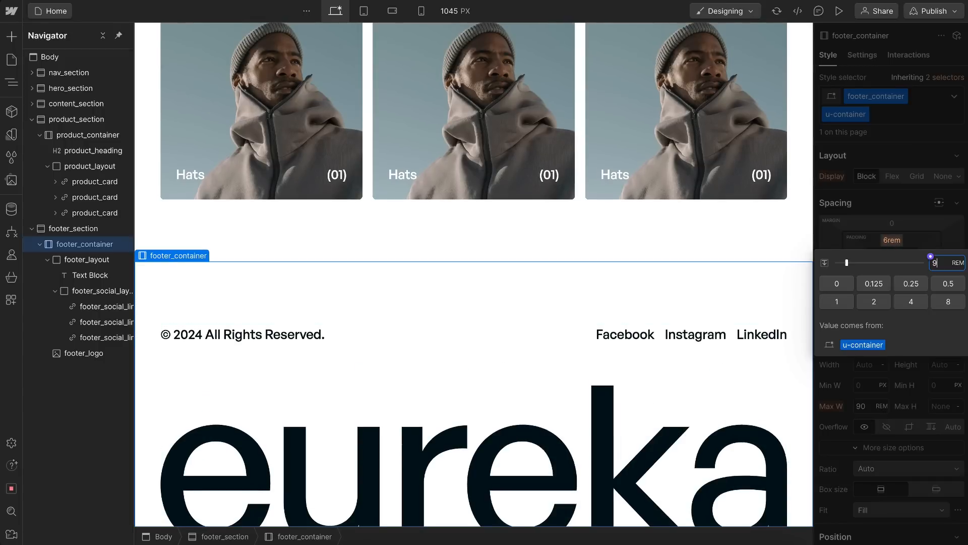
pyautogui.write('9')
pyautogui.press('Return')
pyautogui.click(891, 241)
pyautogui.write('0')
pyautogui.press('Return')
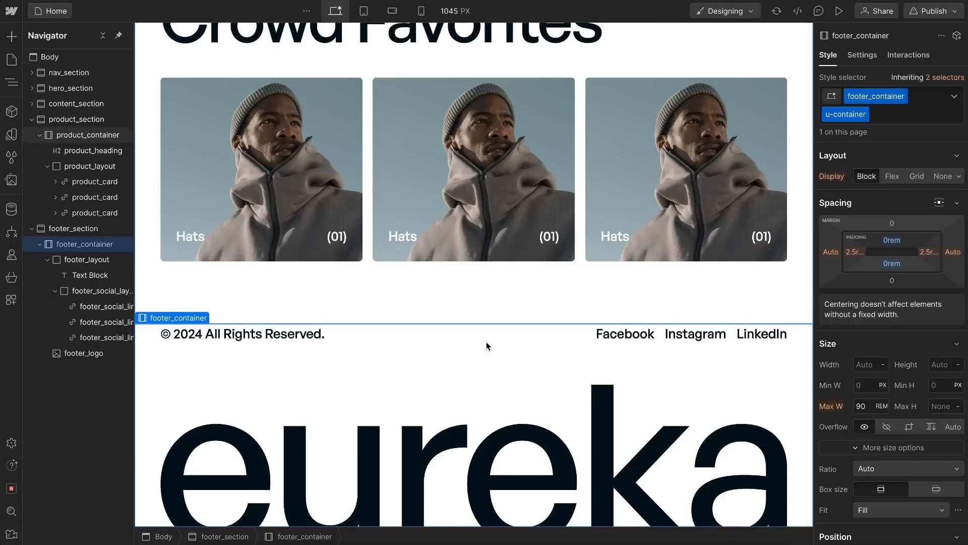
# Step: Check the page at the portrait mobile breakpoint, and set the Body (All Pages) font size to 1 rem at the tablet breakpoint
pyautogui.scroll(4, 449, 286)
pyautogui.scroll(10, 449, 286)
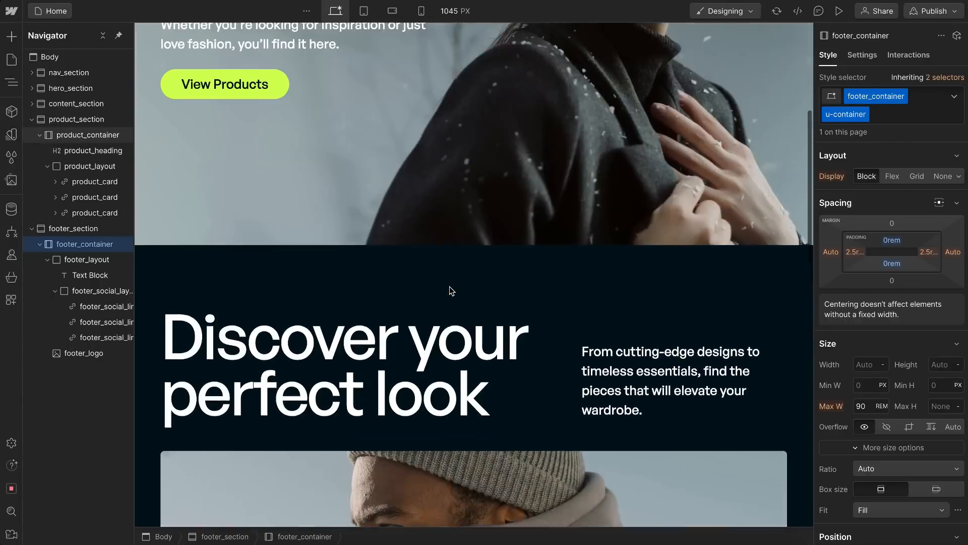
pyautogui.click(422, 11)
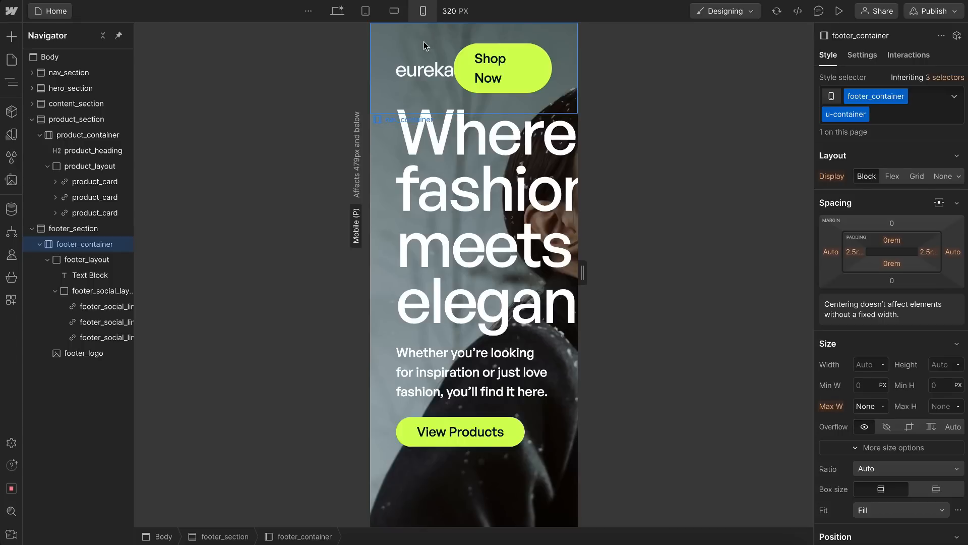
pyautogui.scroll(-1, 477, 265)
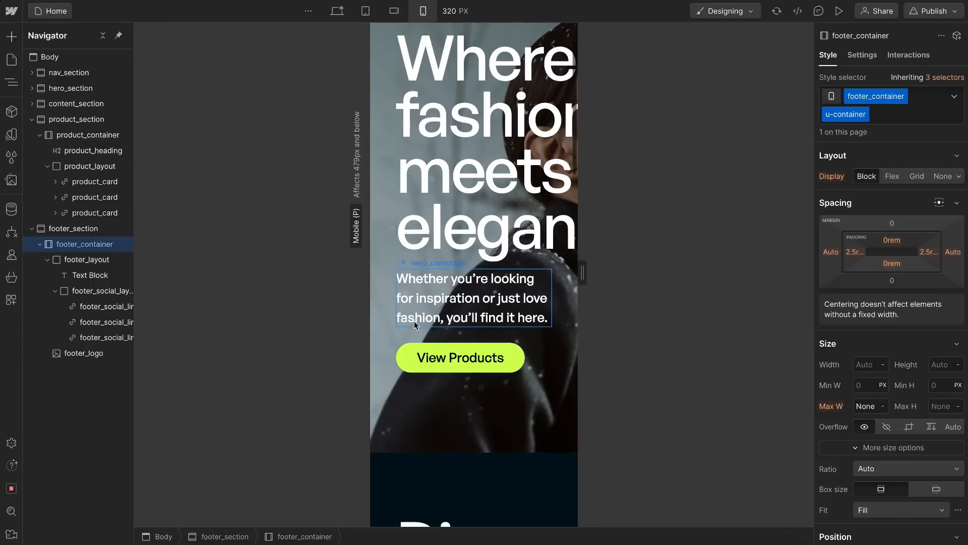
pyautogui.click(336, 14)
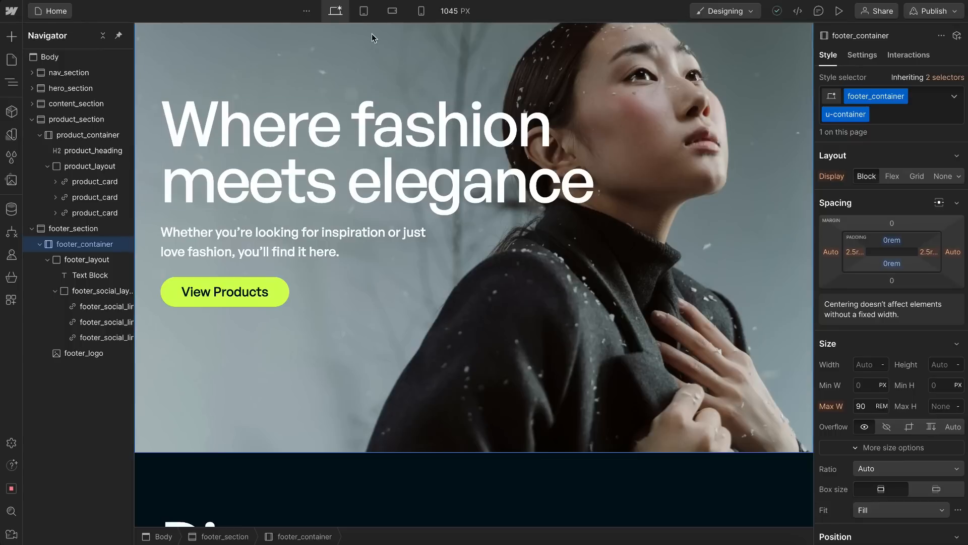
pyautogui.click(365, 11)
pyautogui.click(81, 57)
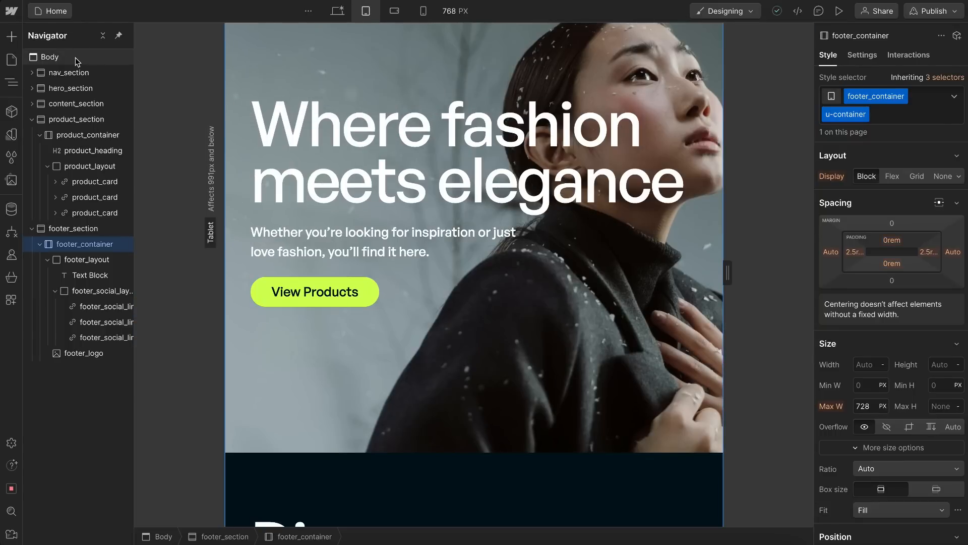
pyautogui.click(831, 98)
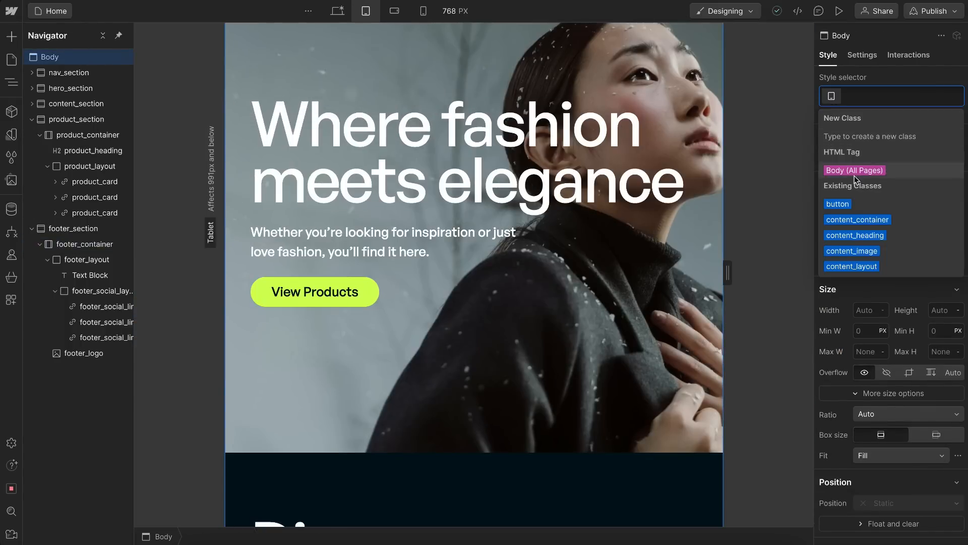
pyautogui.click(859, 175)
pyautogui.scroll(-5, 881, 321)
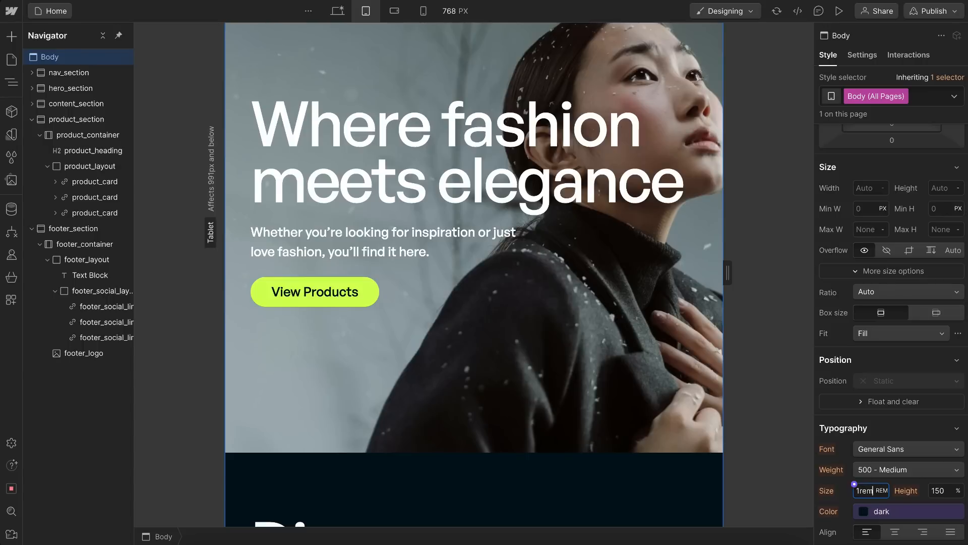
pyautogui.press('Return')
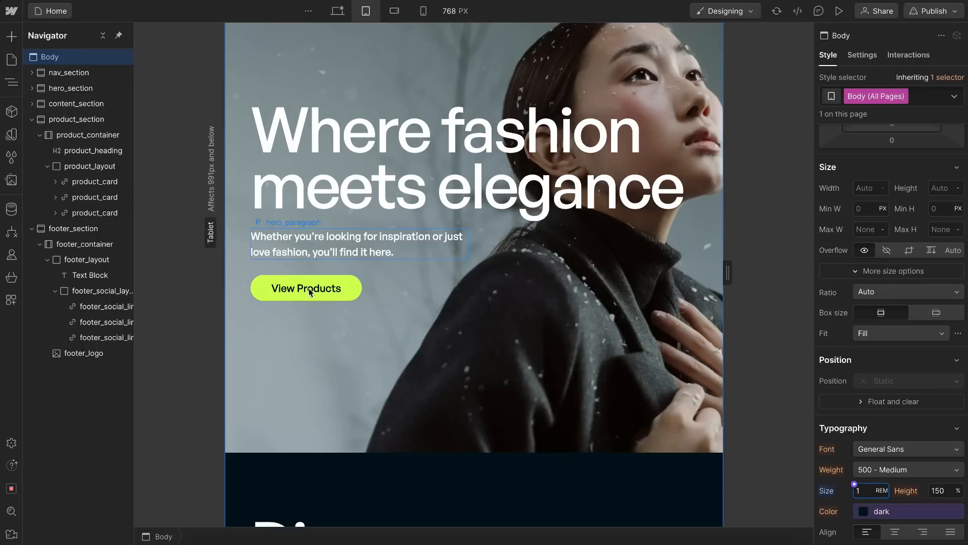
pyautogui.scroll(-15, 481, 326)
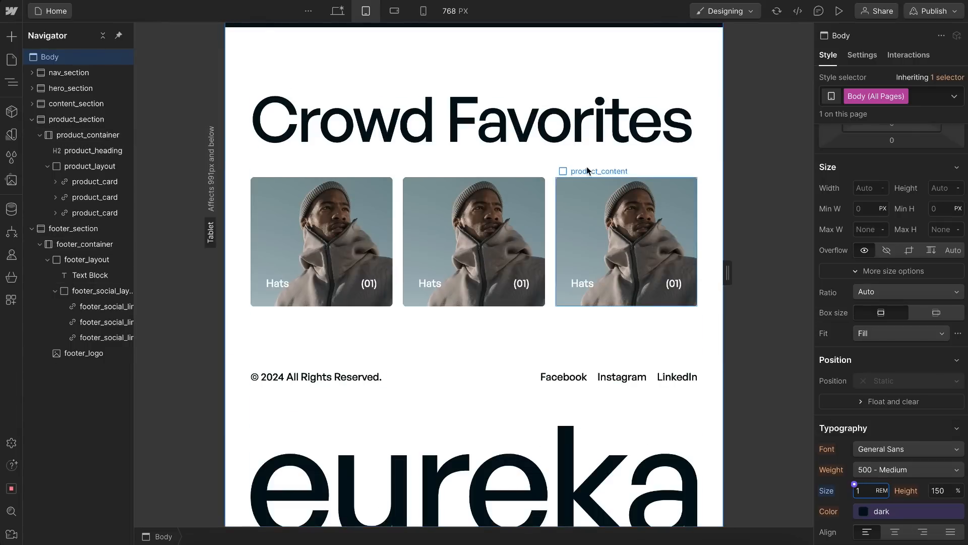
# Step: Return to the desktop breakpoint and collapse the Navigator tree down to its top-level sections
pyautogui.click(337, 11)
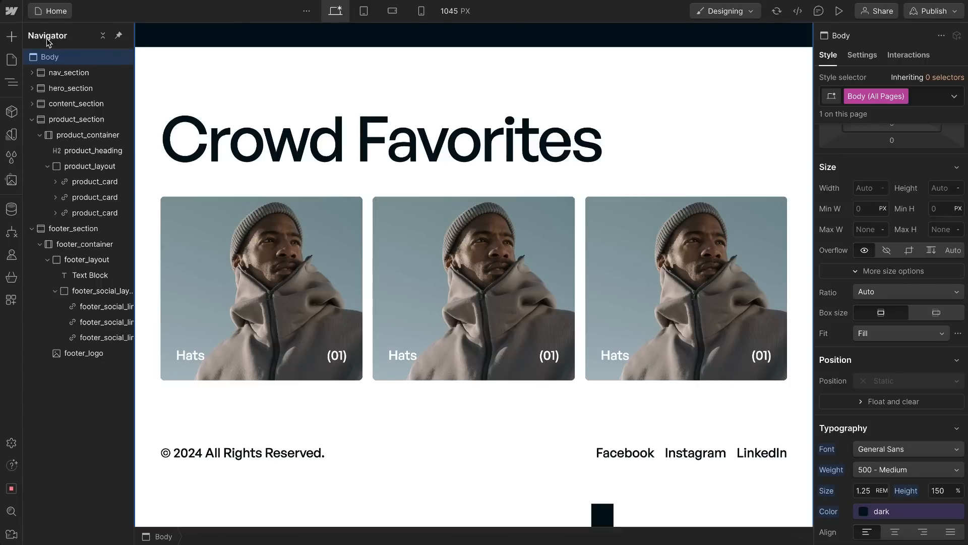
pyautogui.click(101, 40)
pyautogui.click(722, 135)
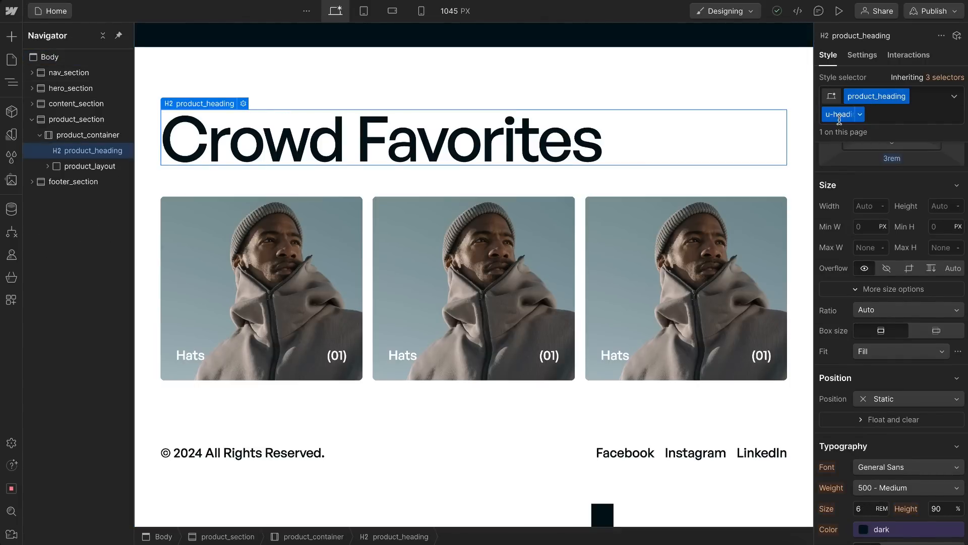
pyautogui.click(33, 119)
# Step: Insert a Heading element directly under Body and give it the existing class u-heading
pyautogui.click(82, 55)
pyautogui.hotkey('ctrl', 'k')
pyautogui.write('hea')
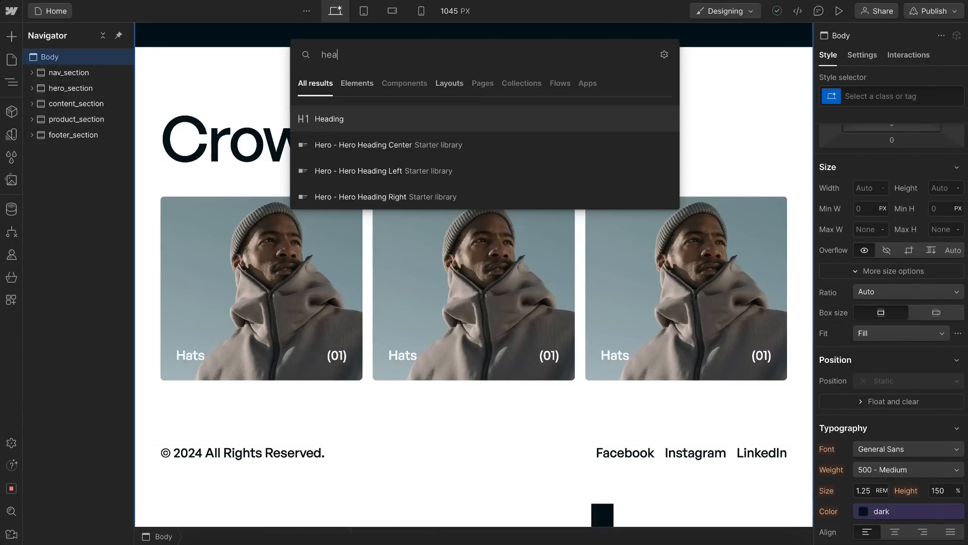
pyautogui.click(339, 119)
pyautogui.hotkey('ctrl', 'Return')
pyautogui.write('u-heading')
pyautogui.press('Return')
pyautogui.press('Escape')
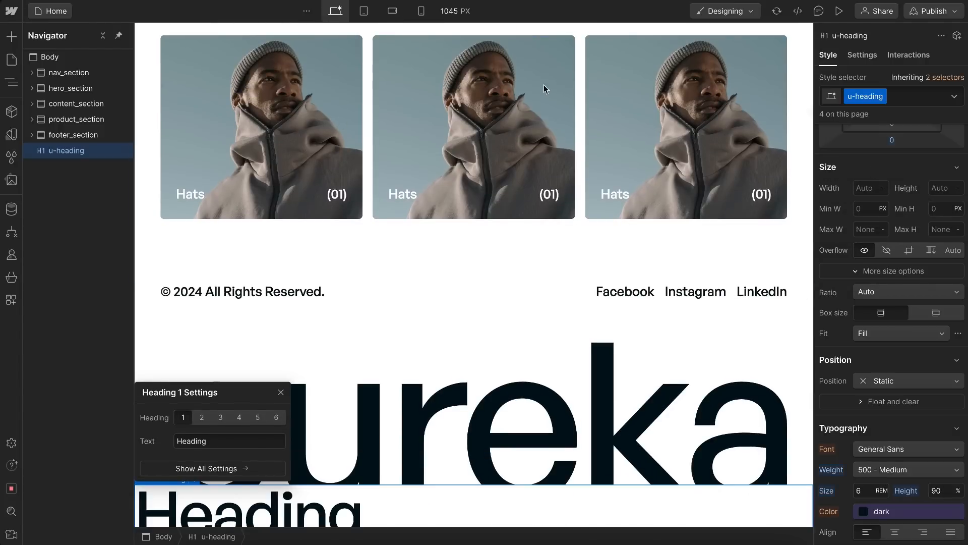
# Step: Set the u-heading font size to 4 rem at the tablet breakpoint and check the headings down the page
pyautogui.click(364, 11)
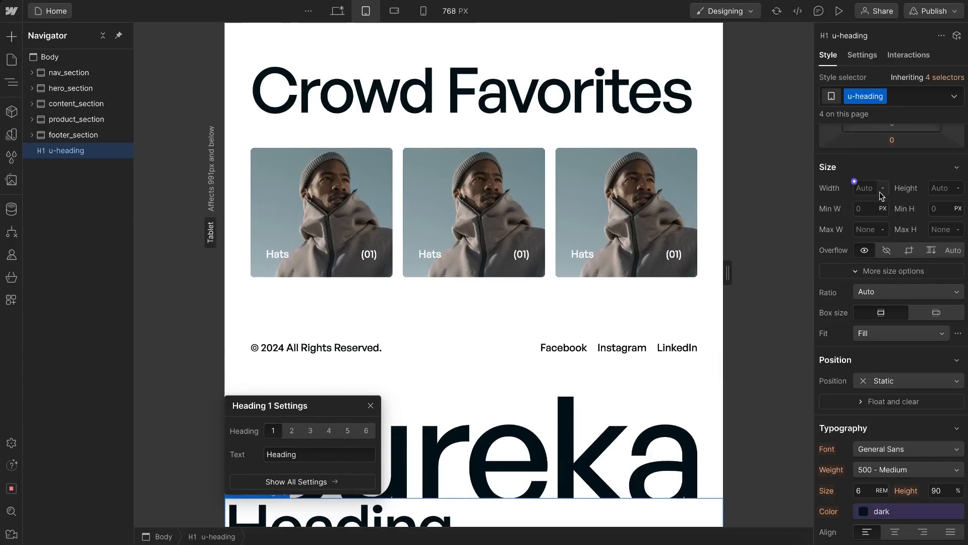
pyautogui.scroll(5, 716, 259)
pyautogui.scroll(3, 662, 198)
pyautogui.scroll(-1, 903, 335)
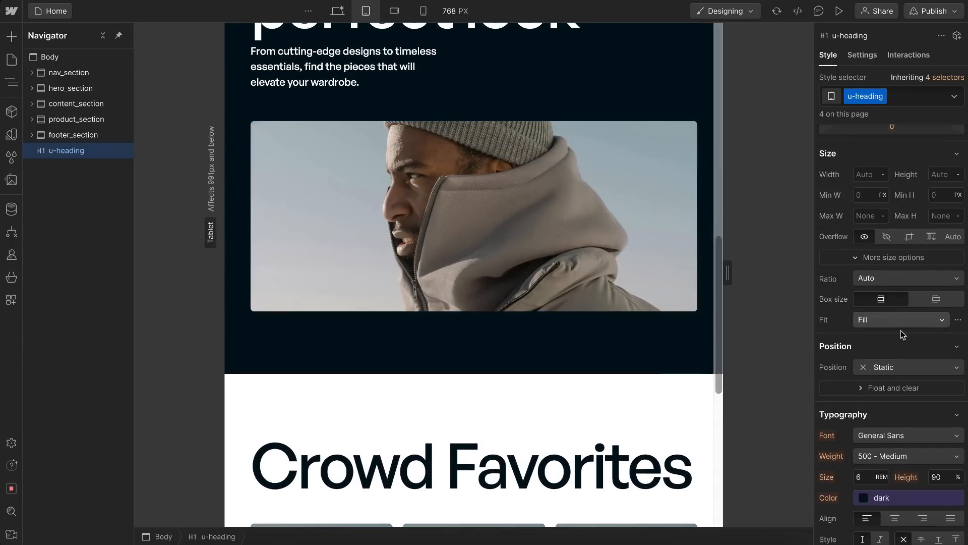
pyautogui.scroll(-3, 902, 334)
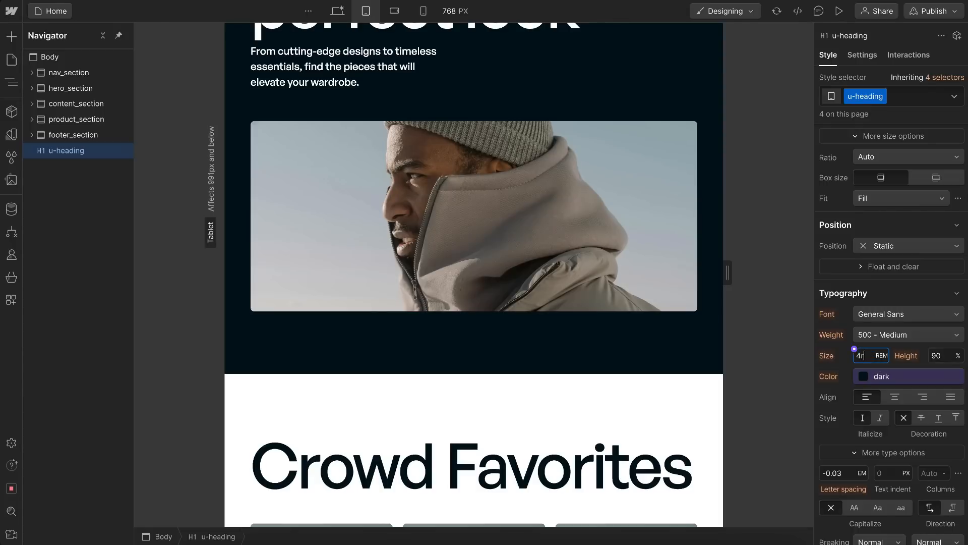
pyautogui.scroll(-1, 474, 395)
pyautogui.scroll(4, 463, 262)
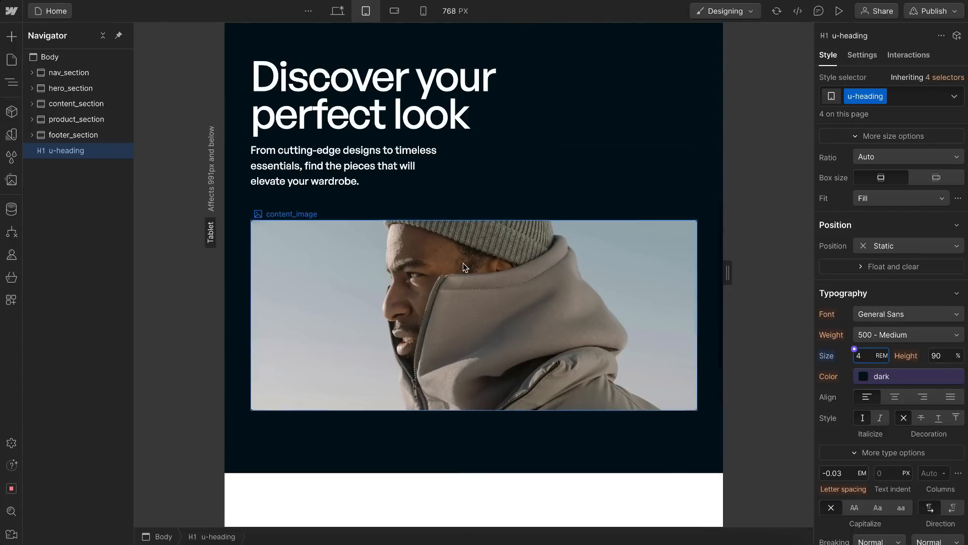
pyautogui.scroll(8, 395, 91)
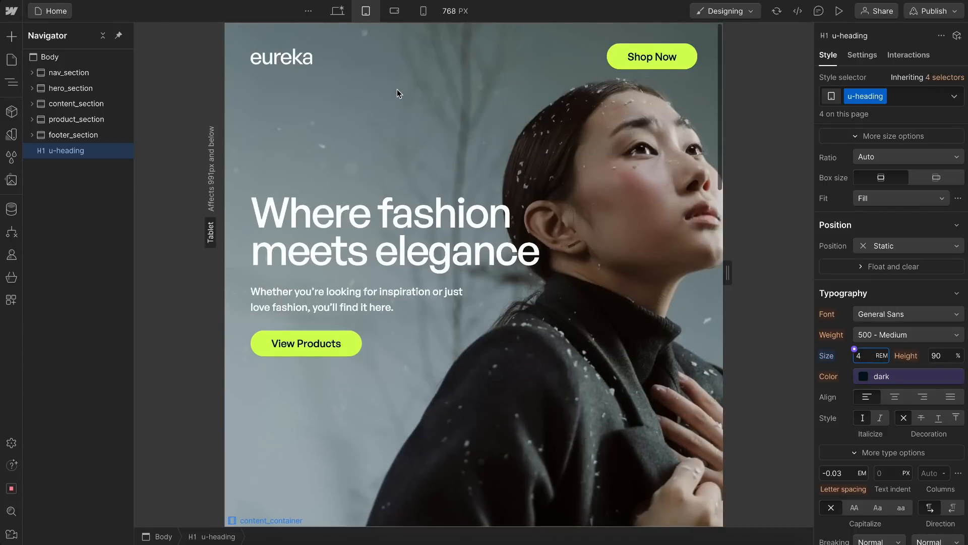
pyautogui.scroll(-3, 443, 196)
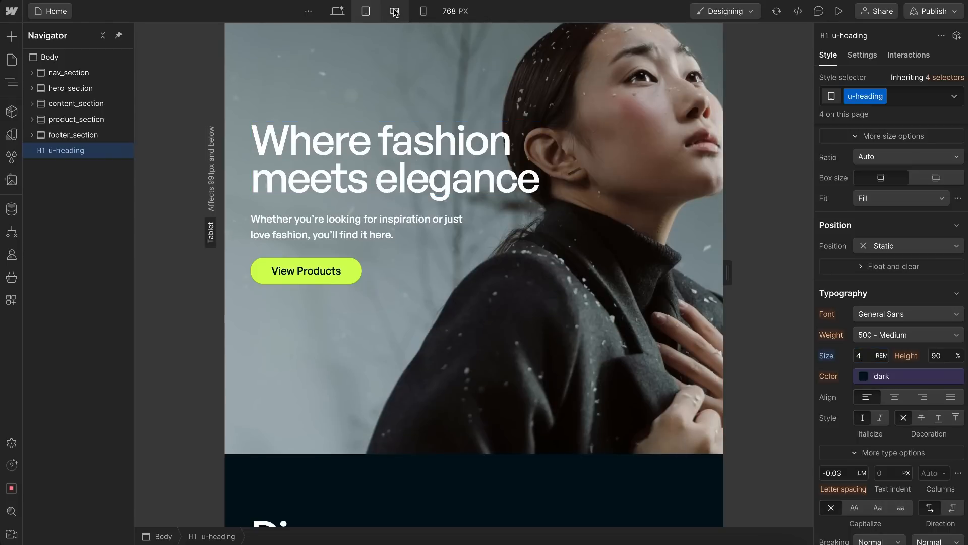
# Step: Set the u-heading font size to 3 rem at the landscape mobile breakpoint and review the page sections
pyautogui.click(394, 11)
pyautogui.scroll(-4, 446, 242)
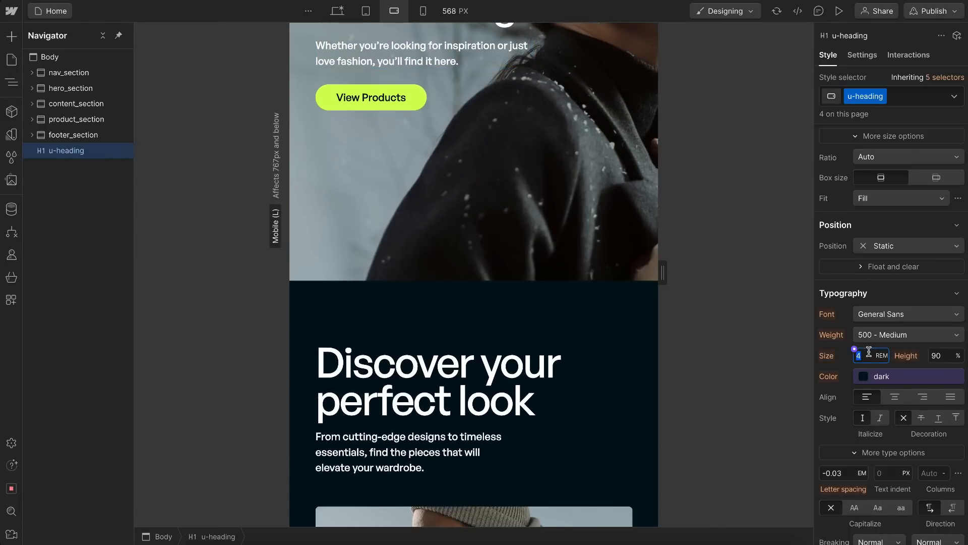
pyautogui.write('3')
pyautogui.scroll(4, 519, 352)
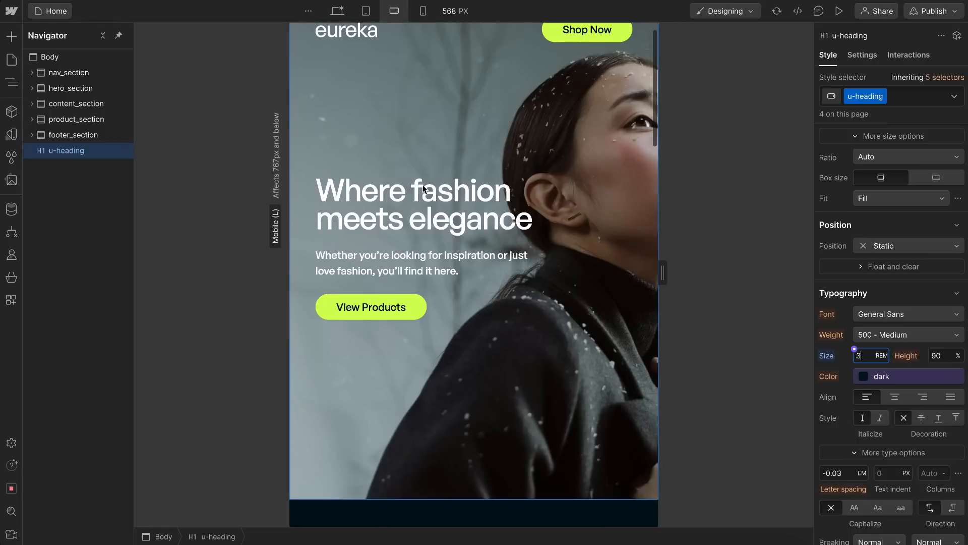
pyautogui.scroll(-5, 473, 261)
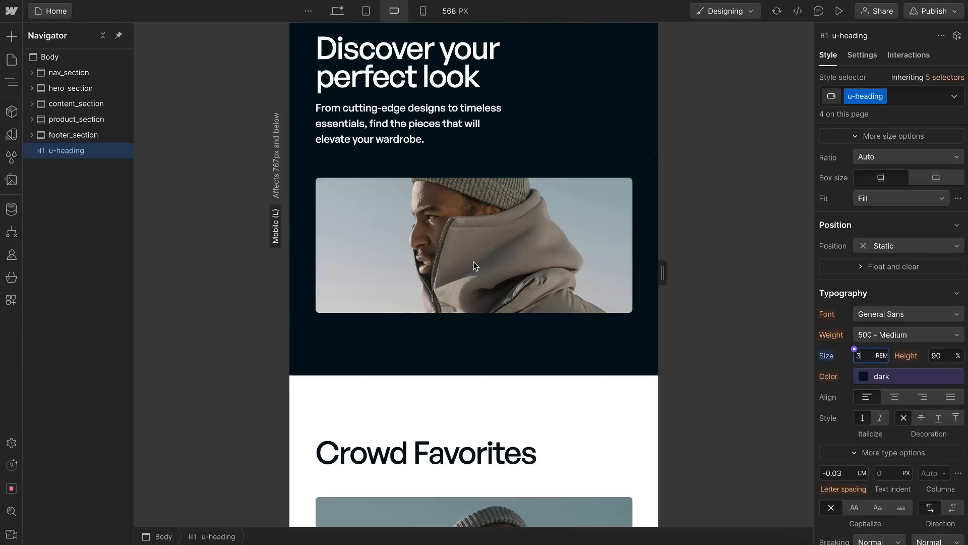
pyautogui.scroll(-10, 492, 421)
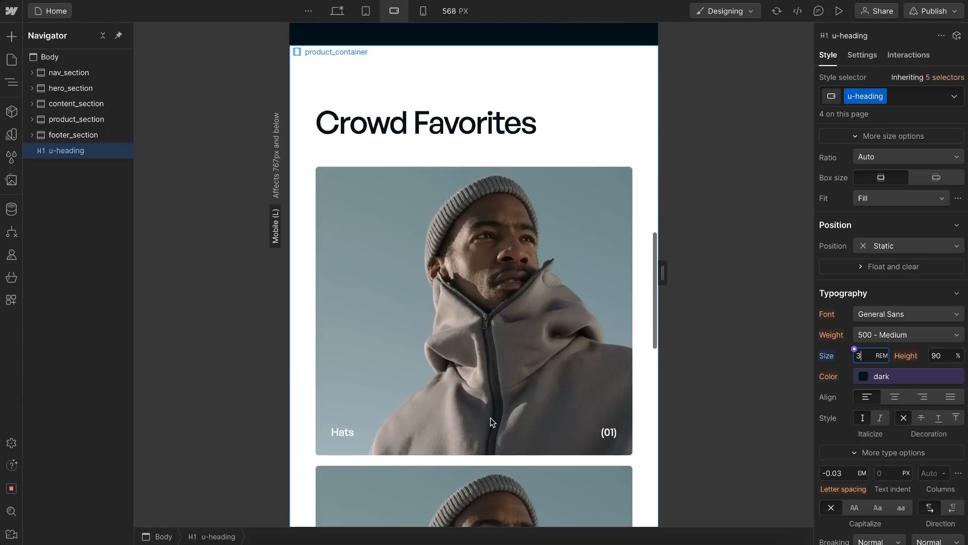
pyautogui.scroll(-3, 490, 418)
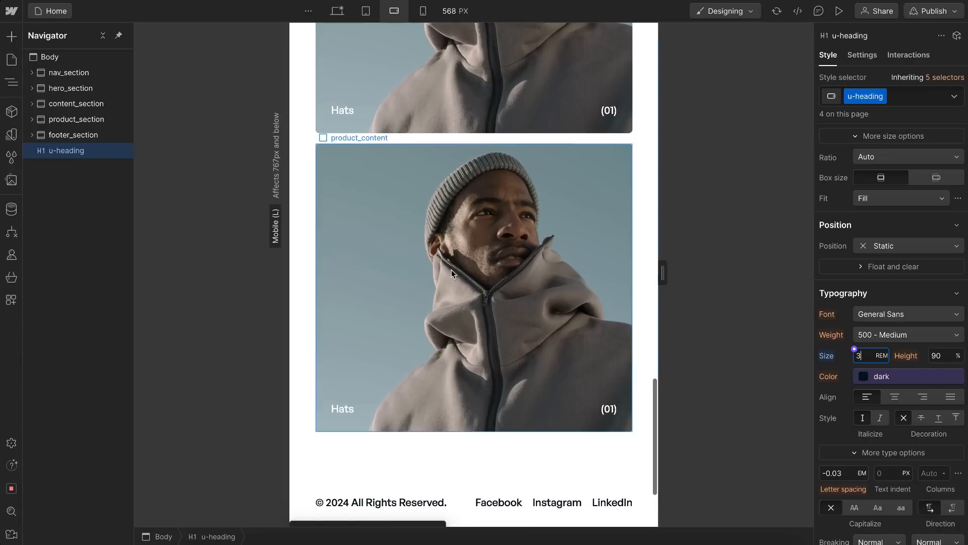
# Step: Return to the desktop breakpoint and delete the helper u-heading element from the end of the page
pyautogui.click(304, 248)
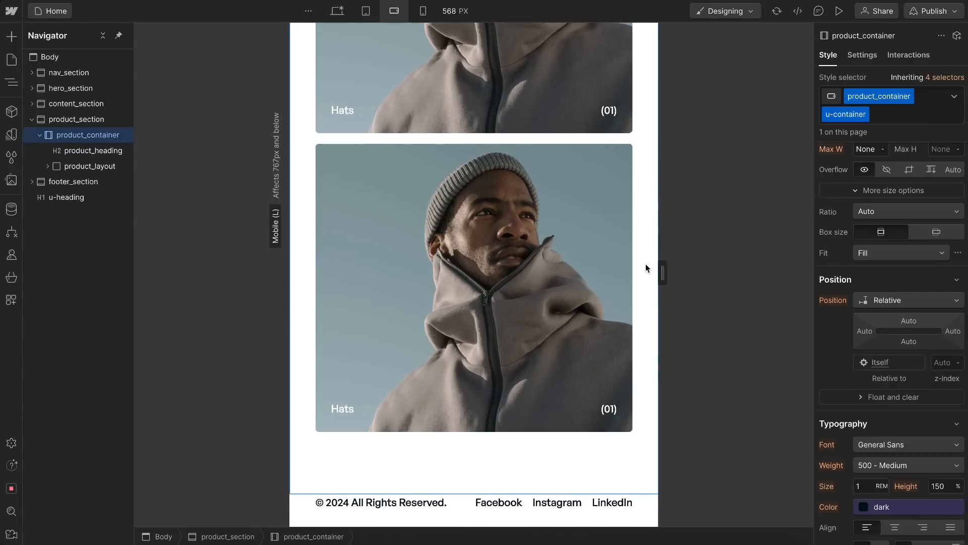
pyautogui.click(335, 14)
pyautogui.click(31, 120)
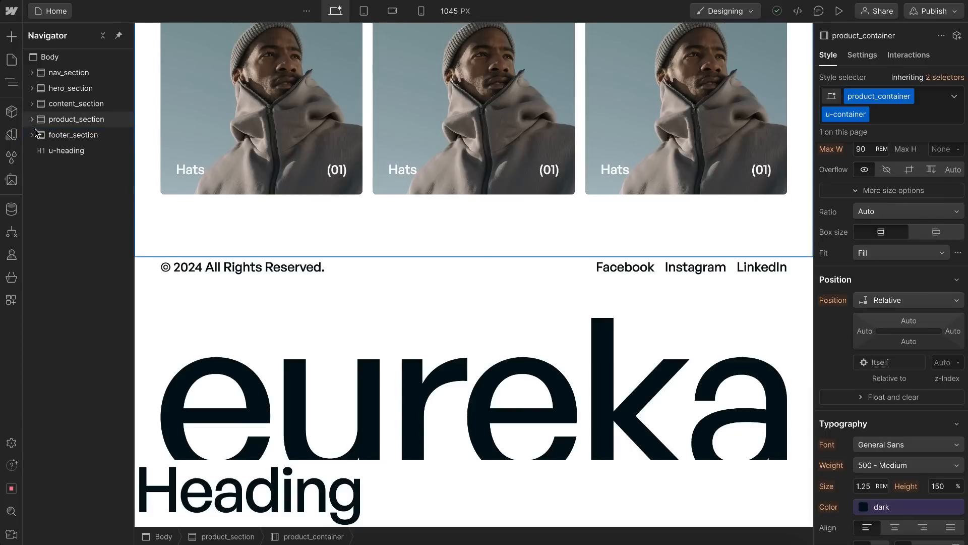
pyautogui.click(63, 150)
pyautogui.press('Delete')
# Step: Insert a Container element directly under Body and give it the existing class u-container
pyautogui.click(74, 59)
pyautogui.hotkey('ctrl', 'k')
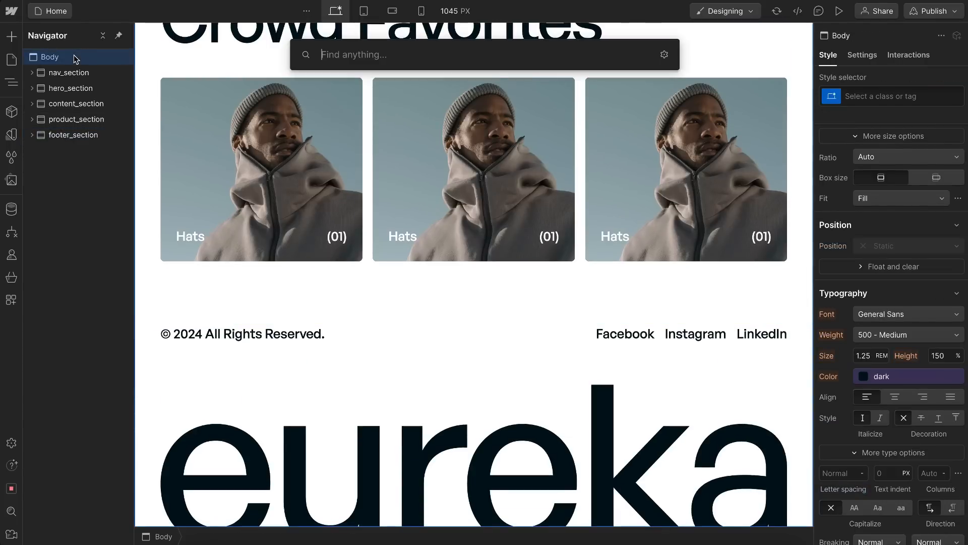
pyautogui.write('cont')
pyautogui.press('Return')
pyautogui.hotkey('ctrl', 'Return')
pyautogui.write('u-con')
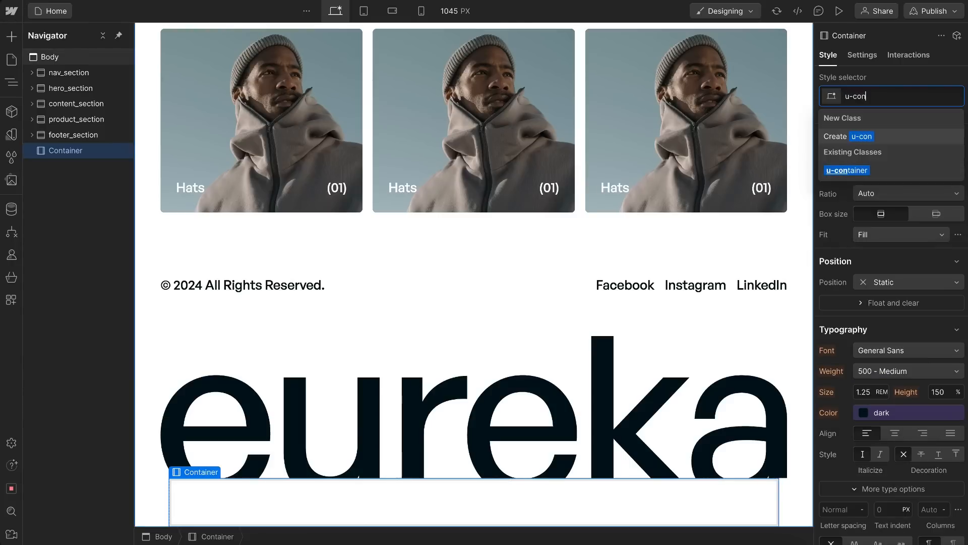
pyautogui.click(857, 171)
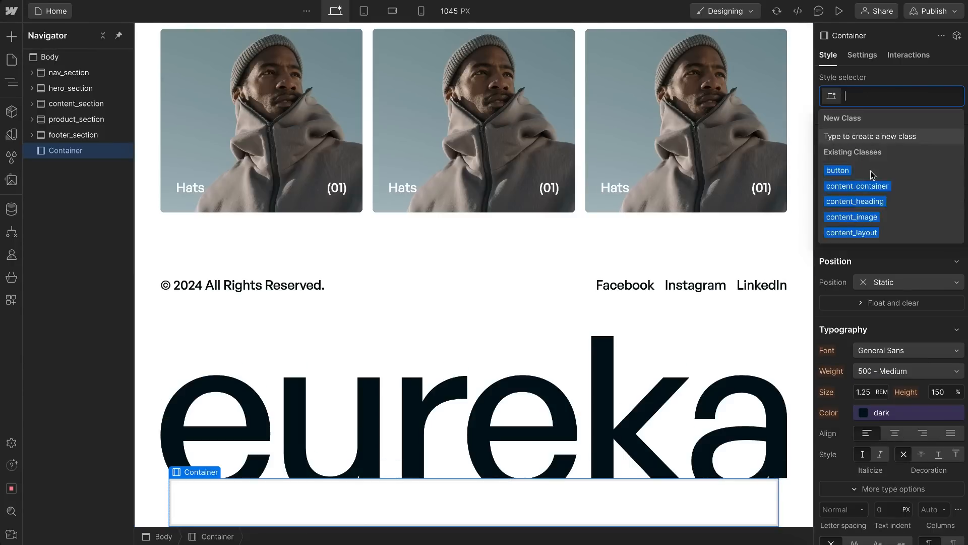
# Step: Set the left and right padding of u-container to 1.5 rem at the tablet breakpoint and check the page
pyautogui.click(363, 10)
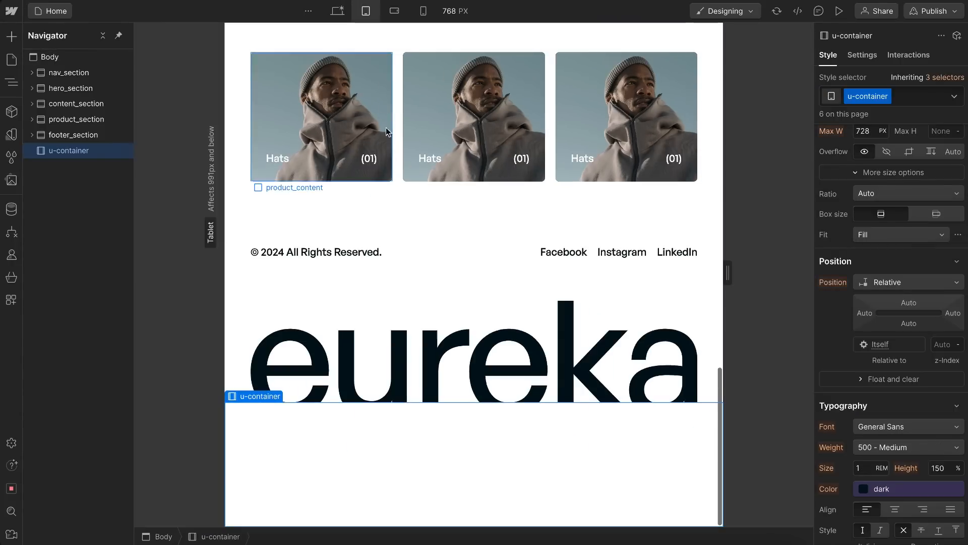
pyautogui.scroll(5, 867, 214)
pyautogui.click(855, 234)
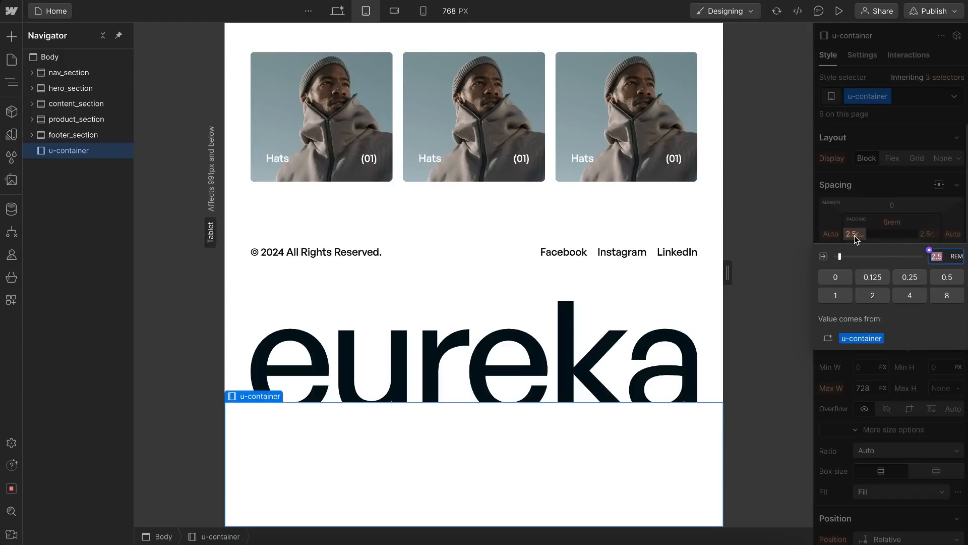
pyautogui.write('1.5')
pyautogui.hotkey('alt', 'Return')
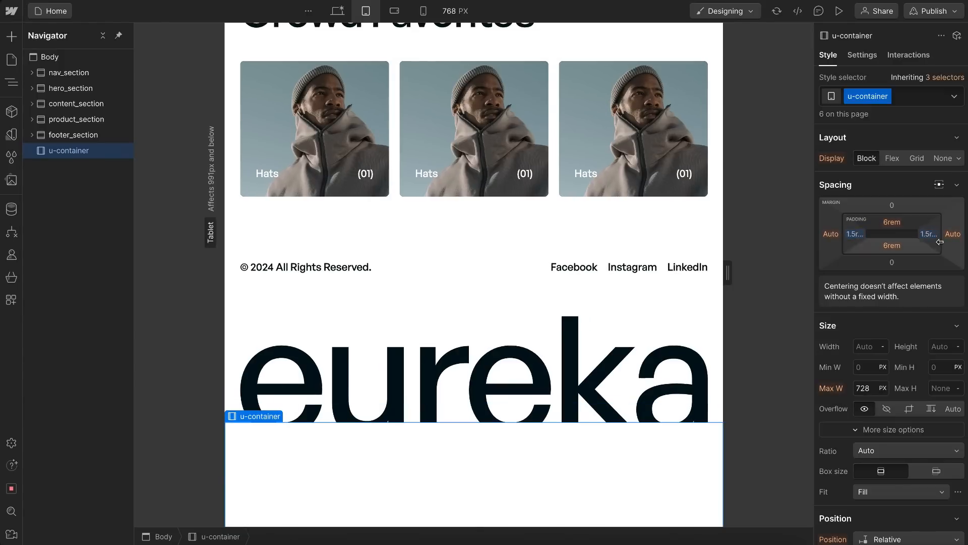
pyautogui.scroll(15, 562, 139)
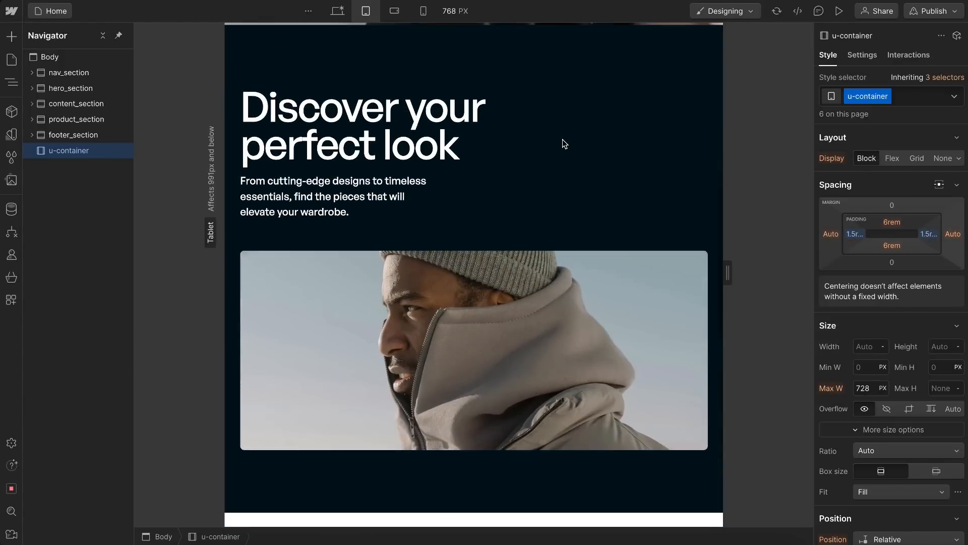
pyautogui.scroll(10, 561, 139)
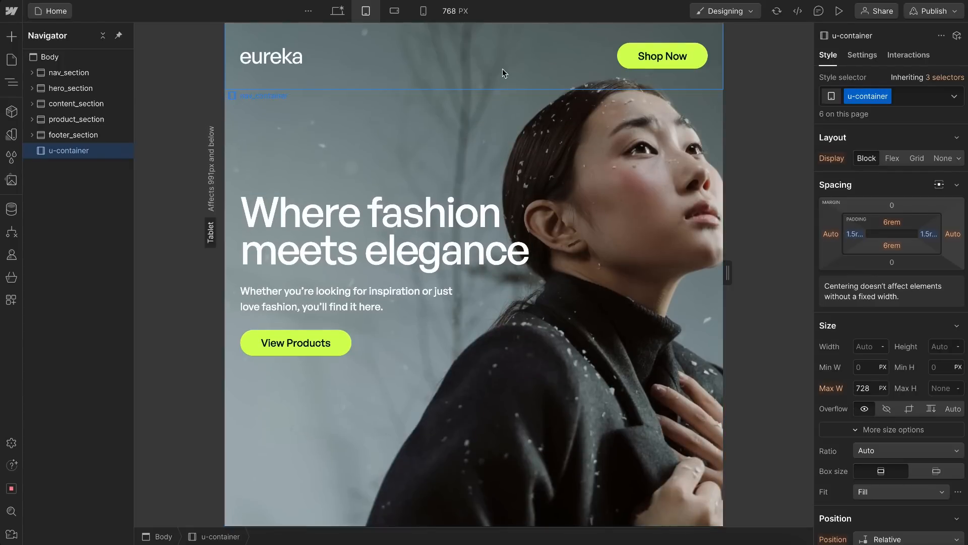
# Step: Set the left and right padding of u-container to 1 rem at the portrait mobile breakpoint and check the sections
pyautogui.click(394, 11)
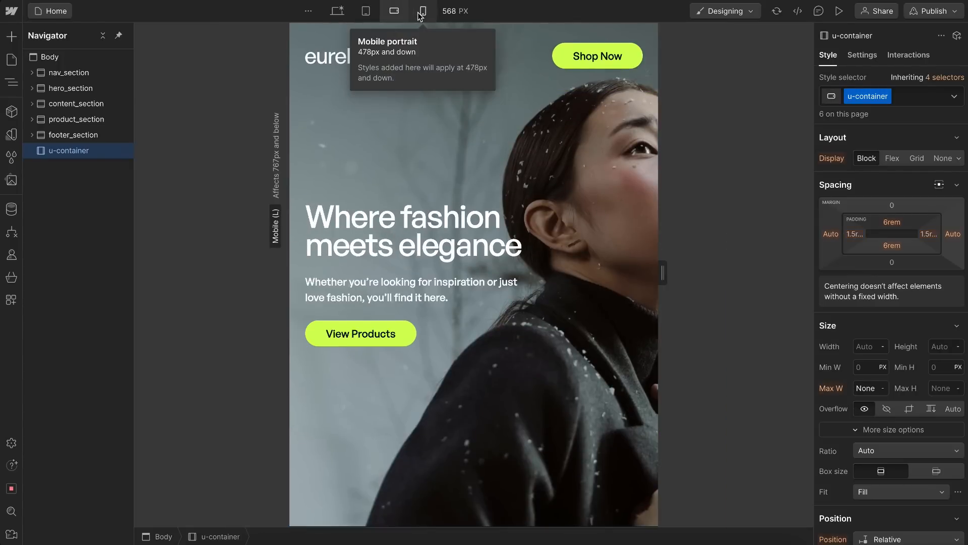
pyautogui.click(423, 11)
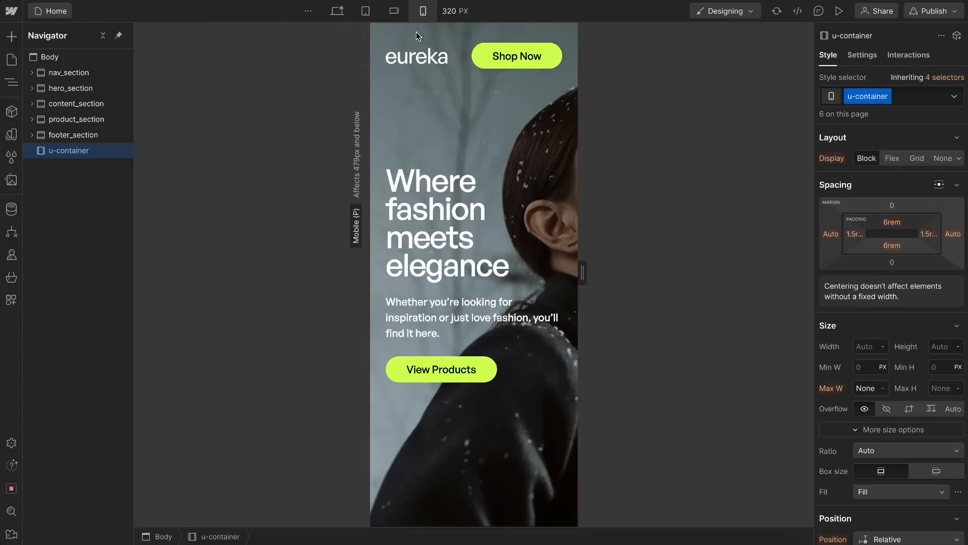
pyautogui.click(854, 235)
pyautogui.press('Return')
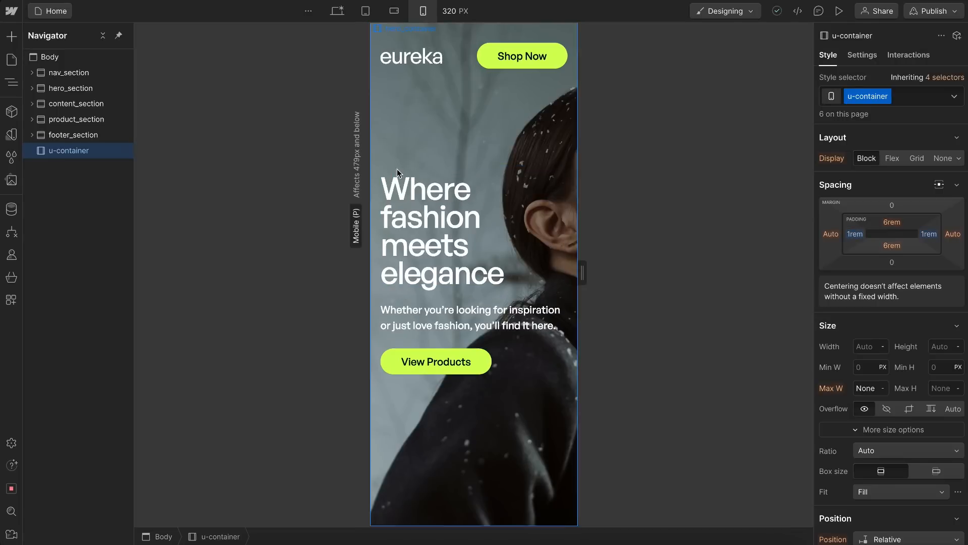
pyautogui.scroll(-8, 508, 361)
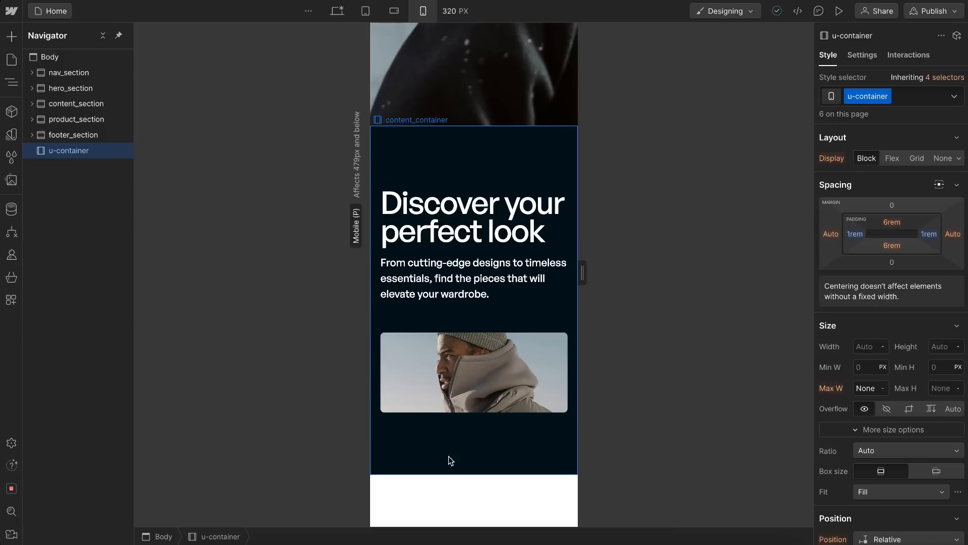
pyautogui.scroll(-3, 448, 458)
pyautogui.scroll(-1, 448, 458)
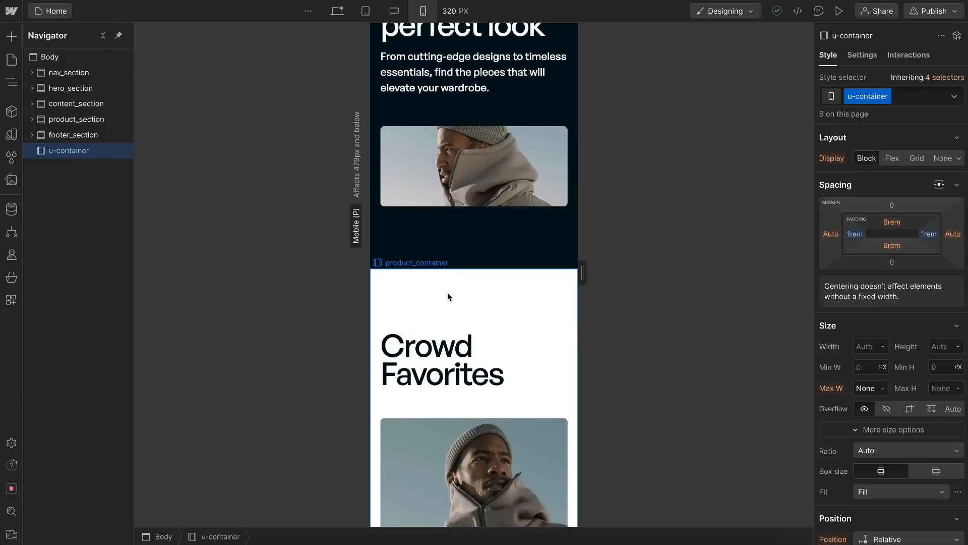
pyautogui.scroll(-1, 447, 296)
# Step: Set the top and bottom padding of u-container to 3 rem at the portrait mobile breakpoint and review the page
pyautogui.click(891, 222)
pyautogui.write('3rem')
pyautogui.press('Return')
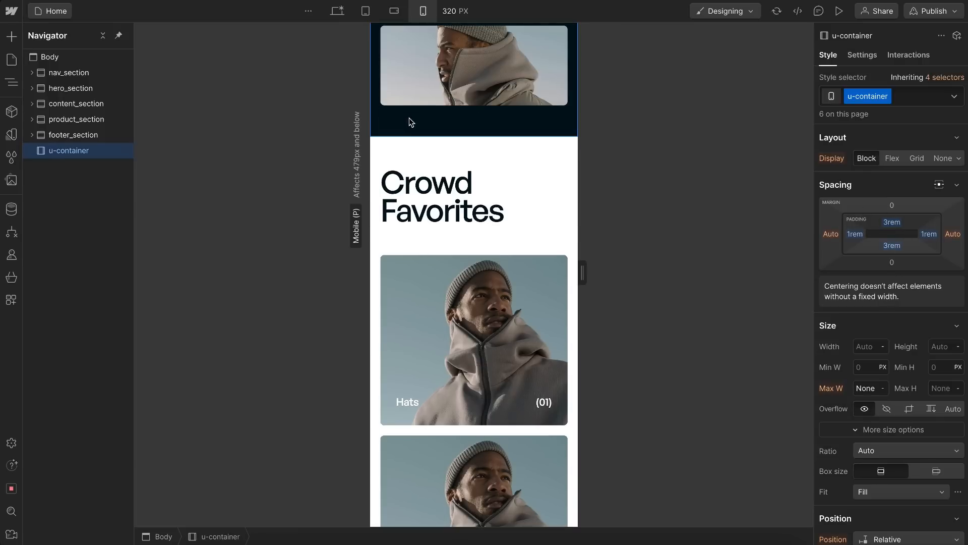
pyautogui.scroll(5, 448, 152)
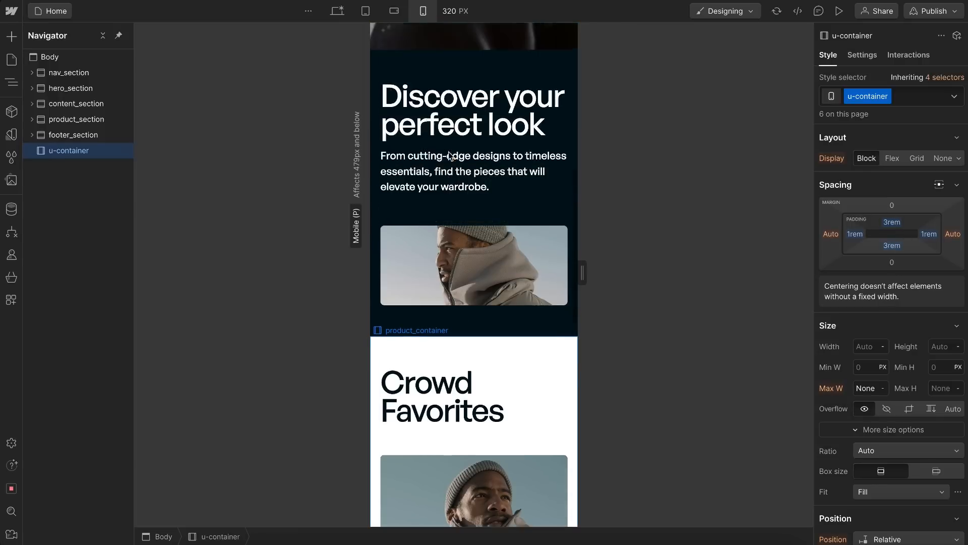
pyautogui.scroll(-10, 428, 198)
pyautogui.scroll(-4, 428, 202)
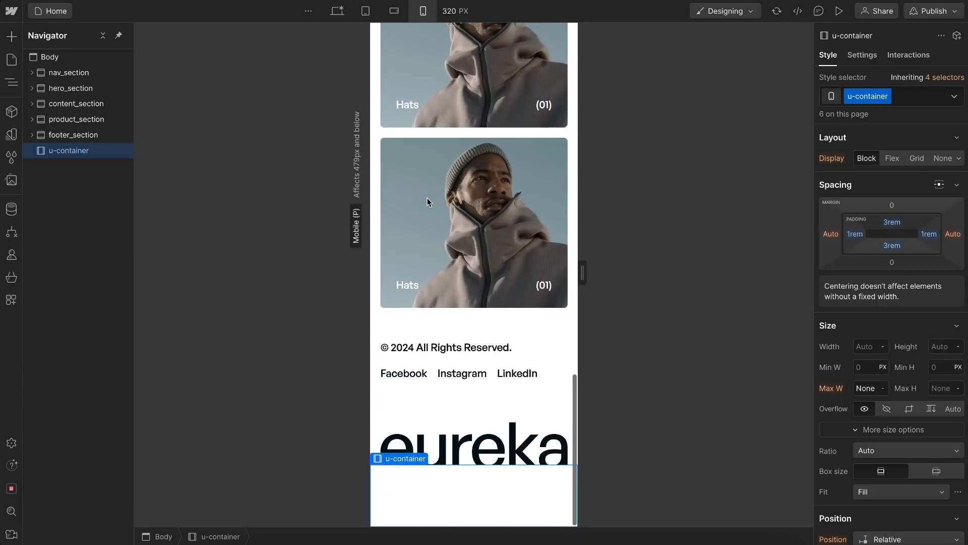